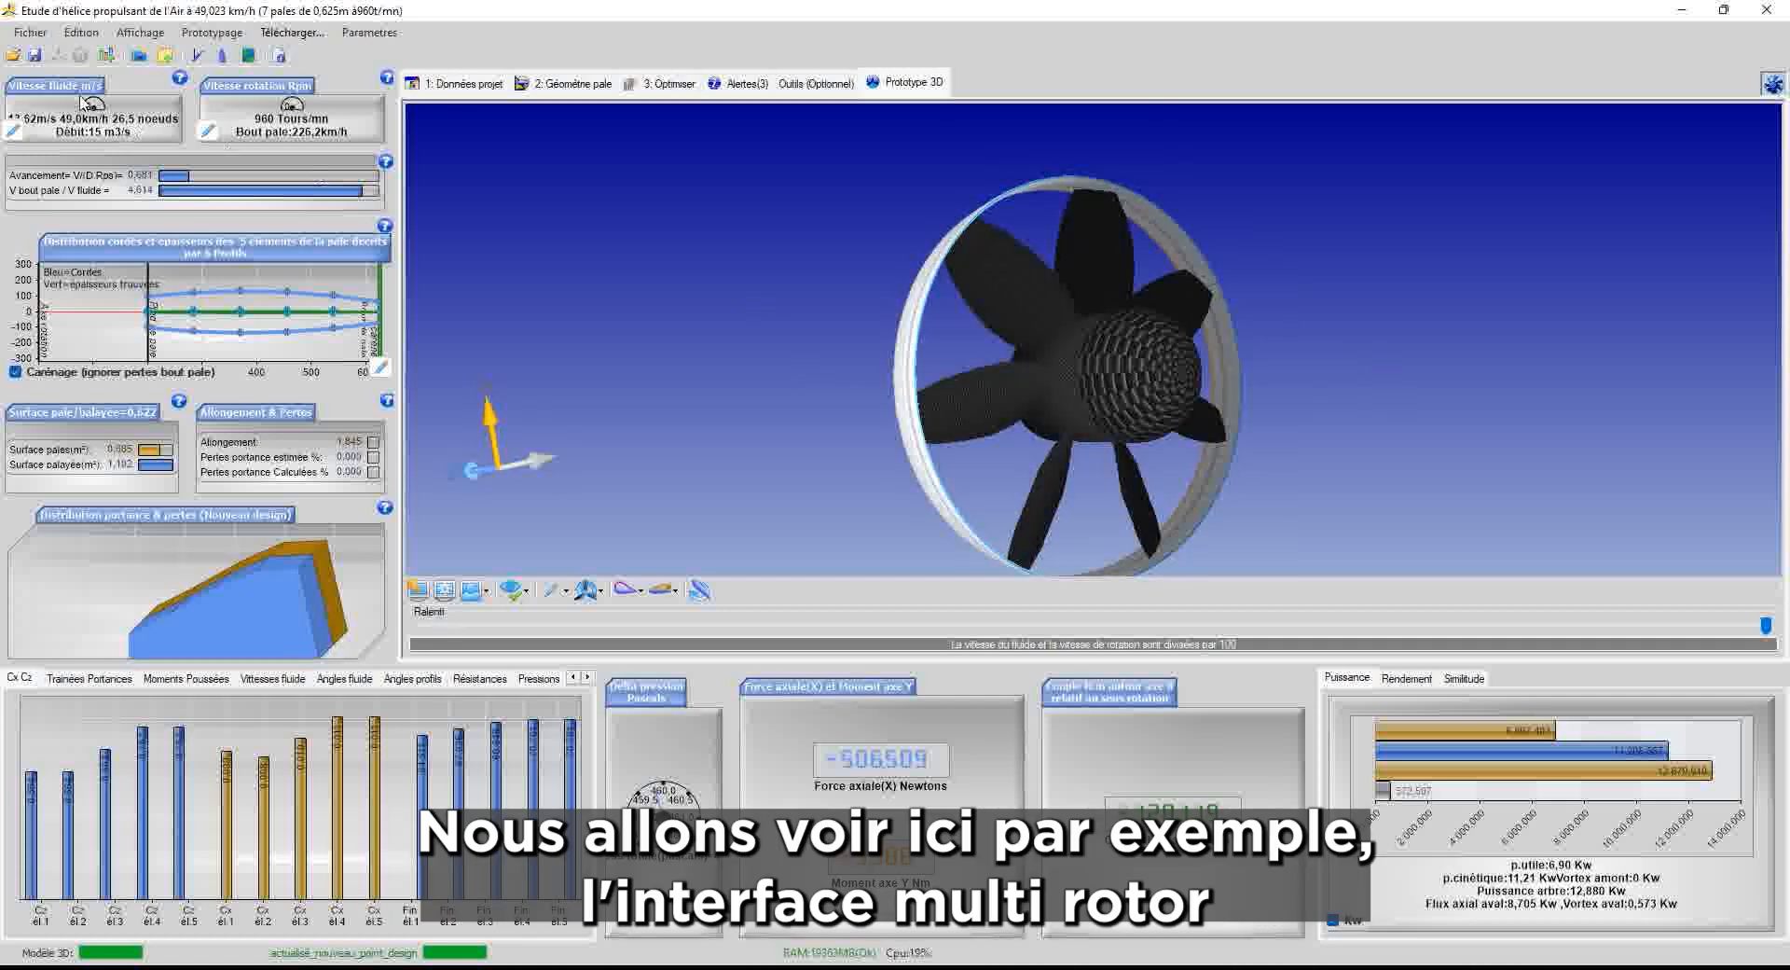
# Open the Fichier menu over the ducted seven-blade propeller study
pyautogui.click(31, 33)
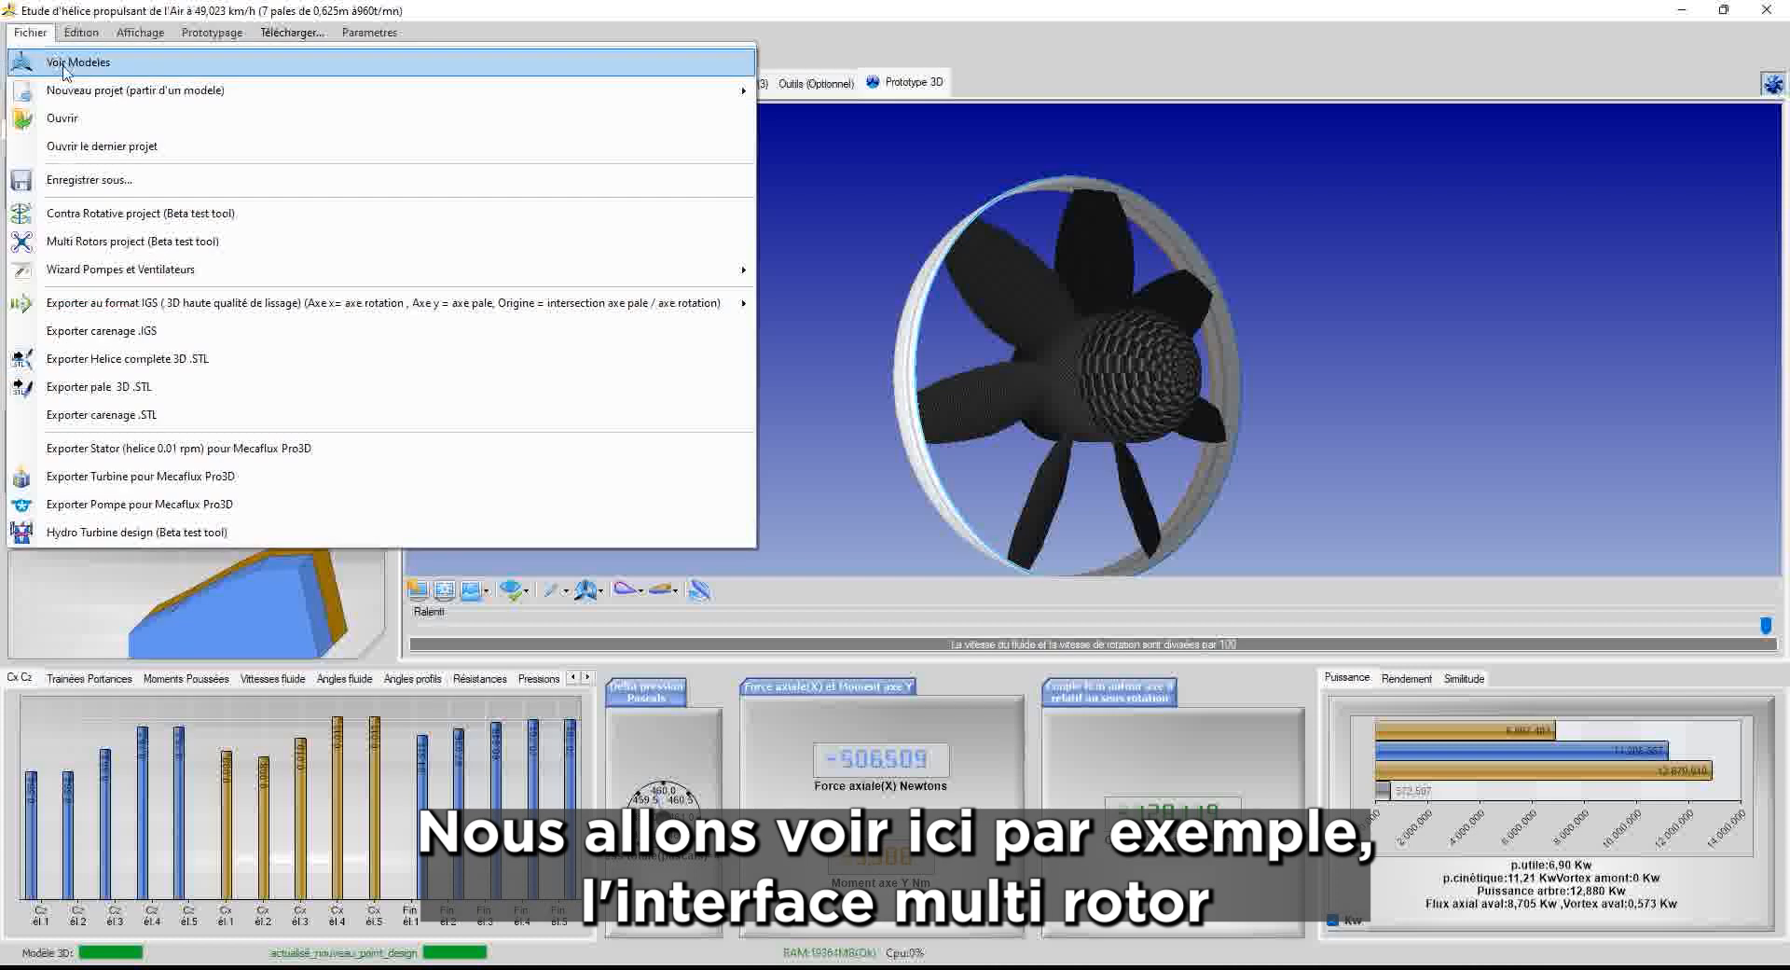
# Load the helice avion model: seven blades, 0.9 m, 1000 rpm, 201.6 km/h
pyautogui.click(63, 66)
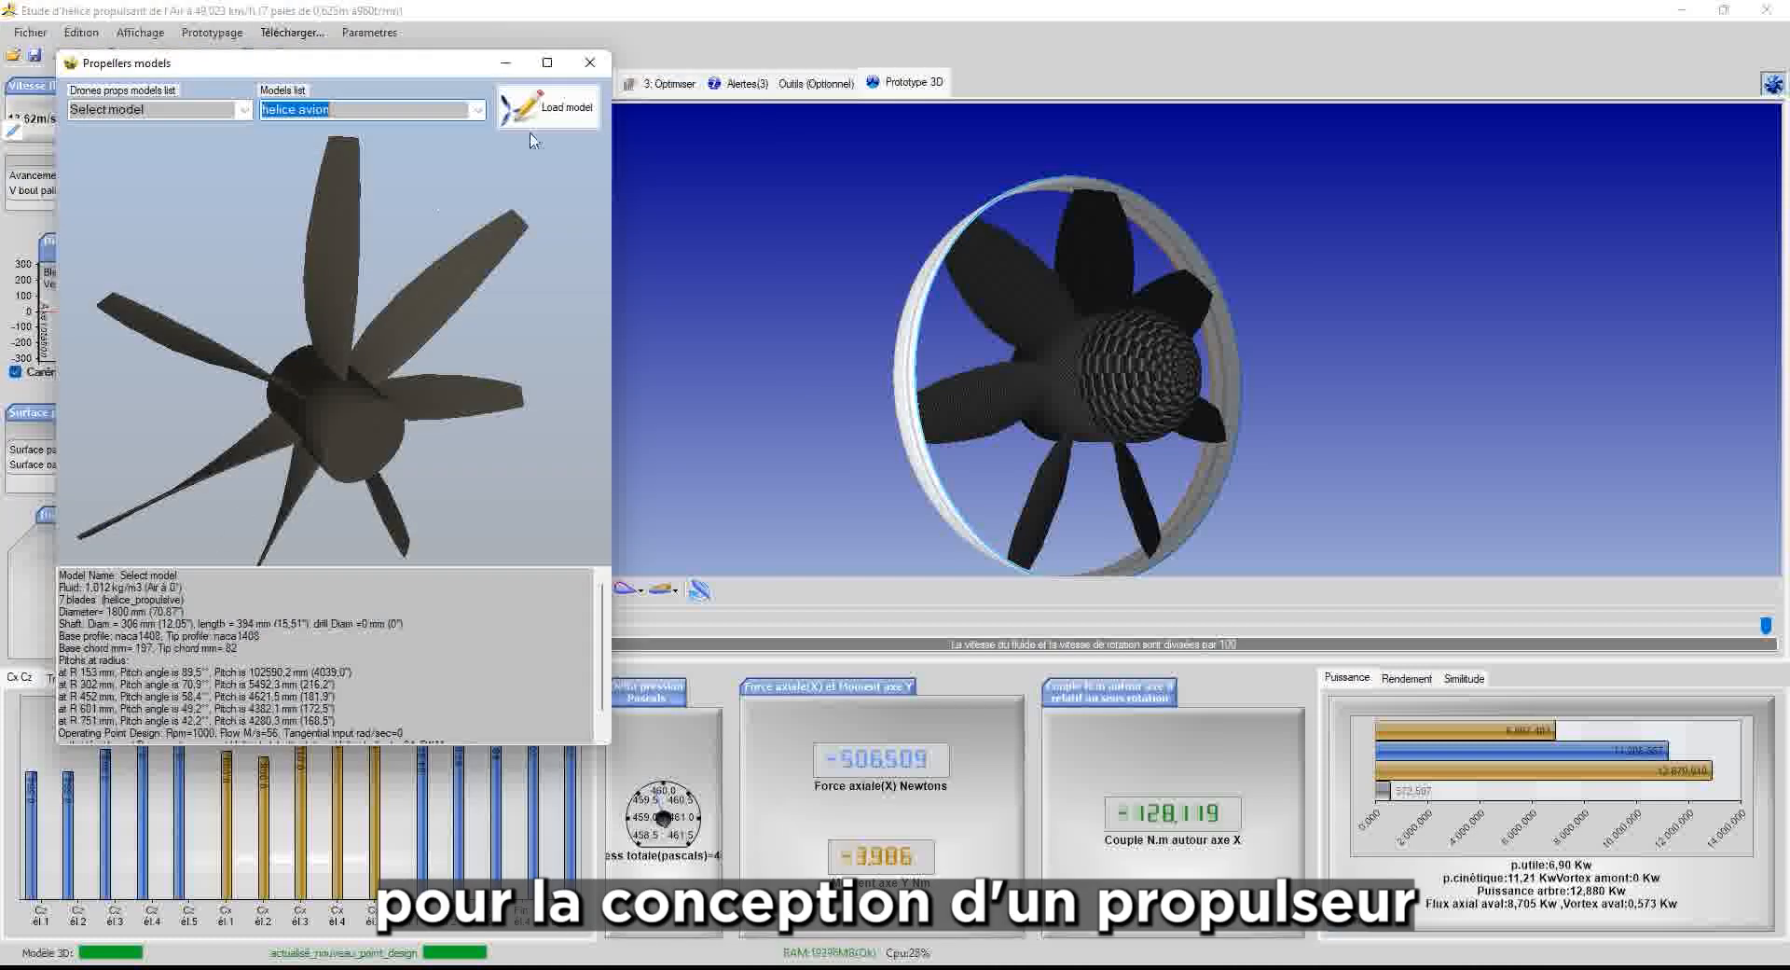
pyautogui.click(563, 116)
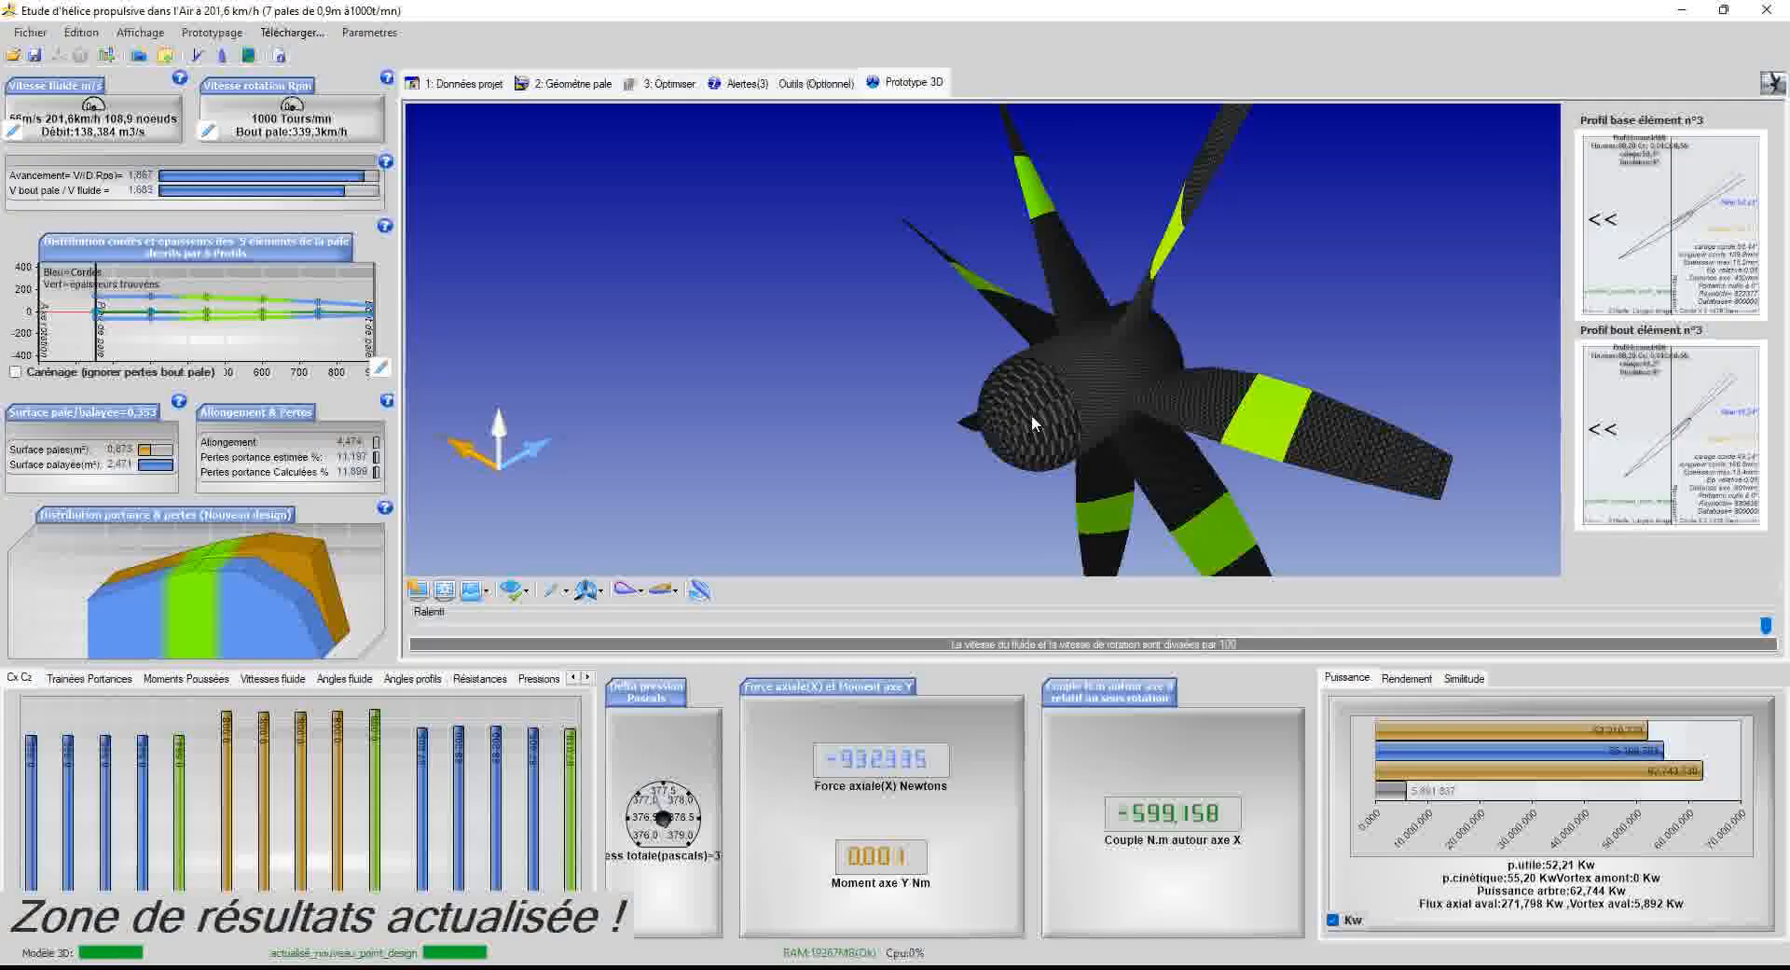
pyautogui.moveTo(1240, 216); pyautogui.dragTo(1188, 330)
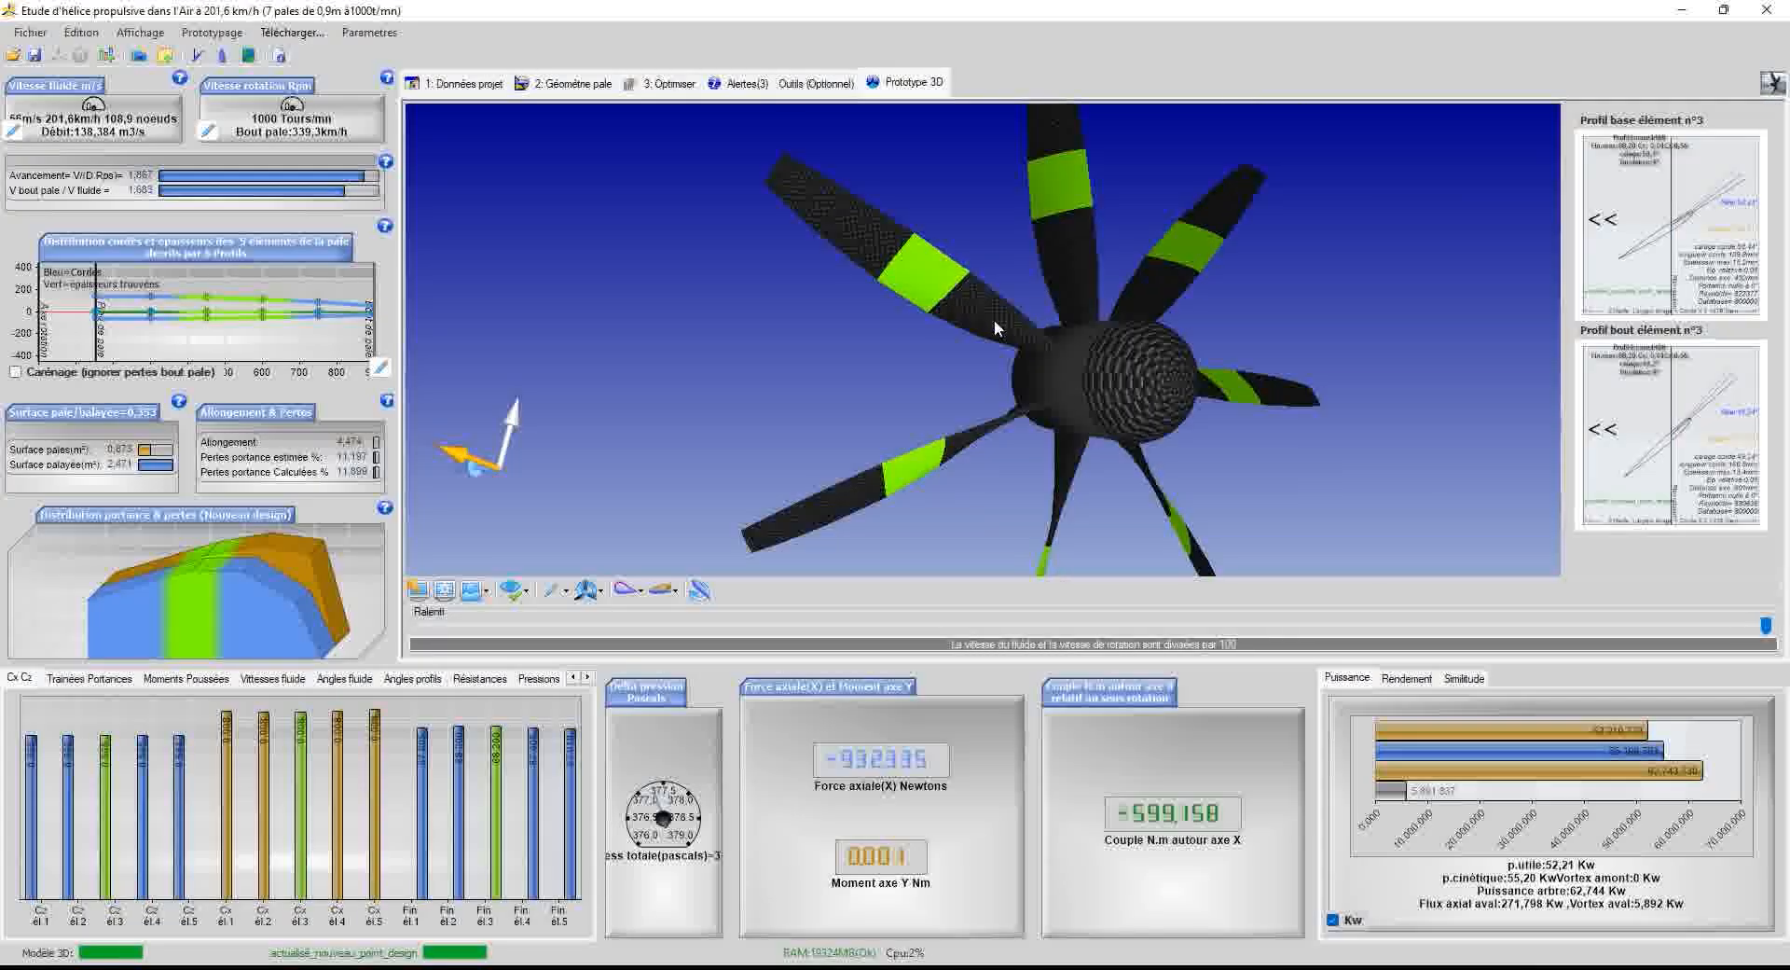
pyautogui.moveTo(993, 327); pyautogui.dragTo(976, 375)
# Inspect blade element 3's profile while orbiting the propeller to side-on views
pyautogui.click(1250, 393)
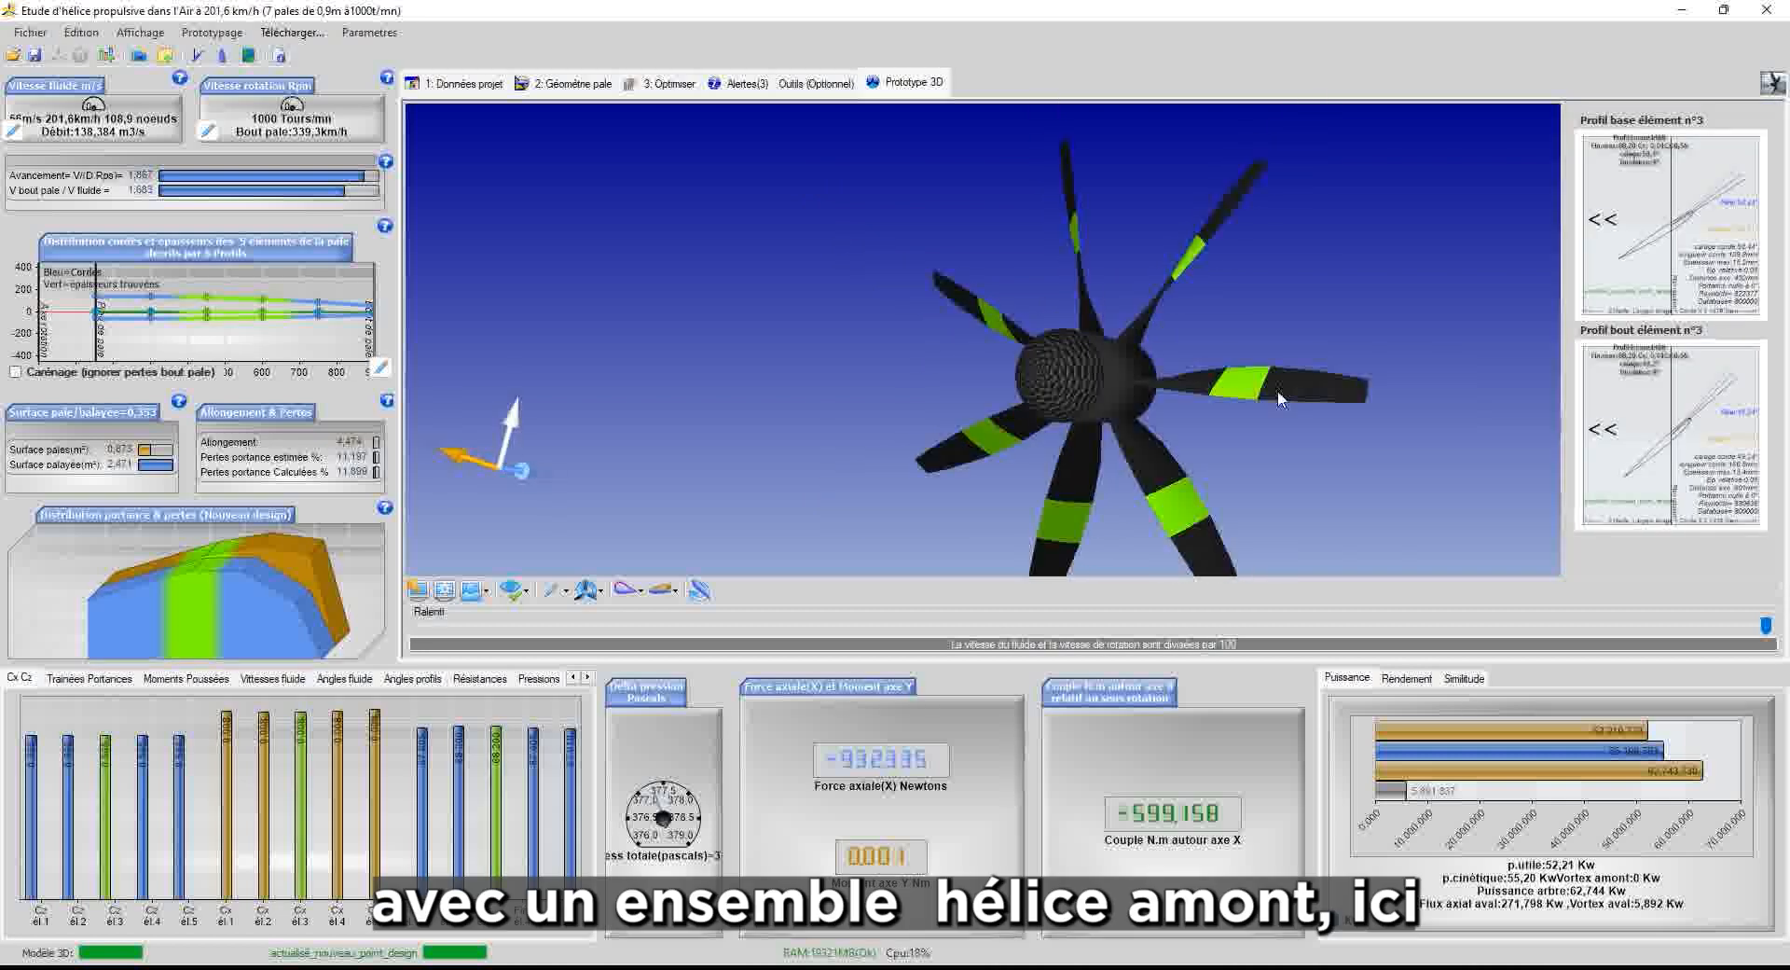
pyautogui.moveTo(1324, 402); pyautogui.dragTo(1101, 425)
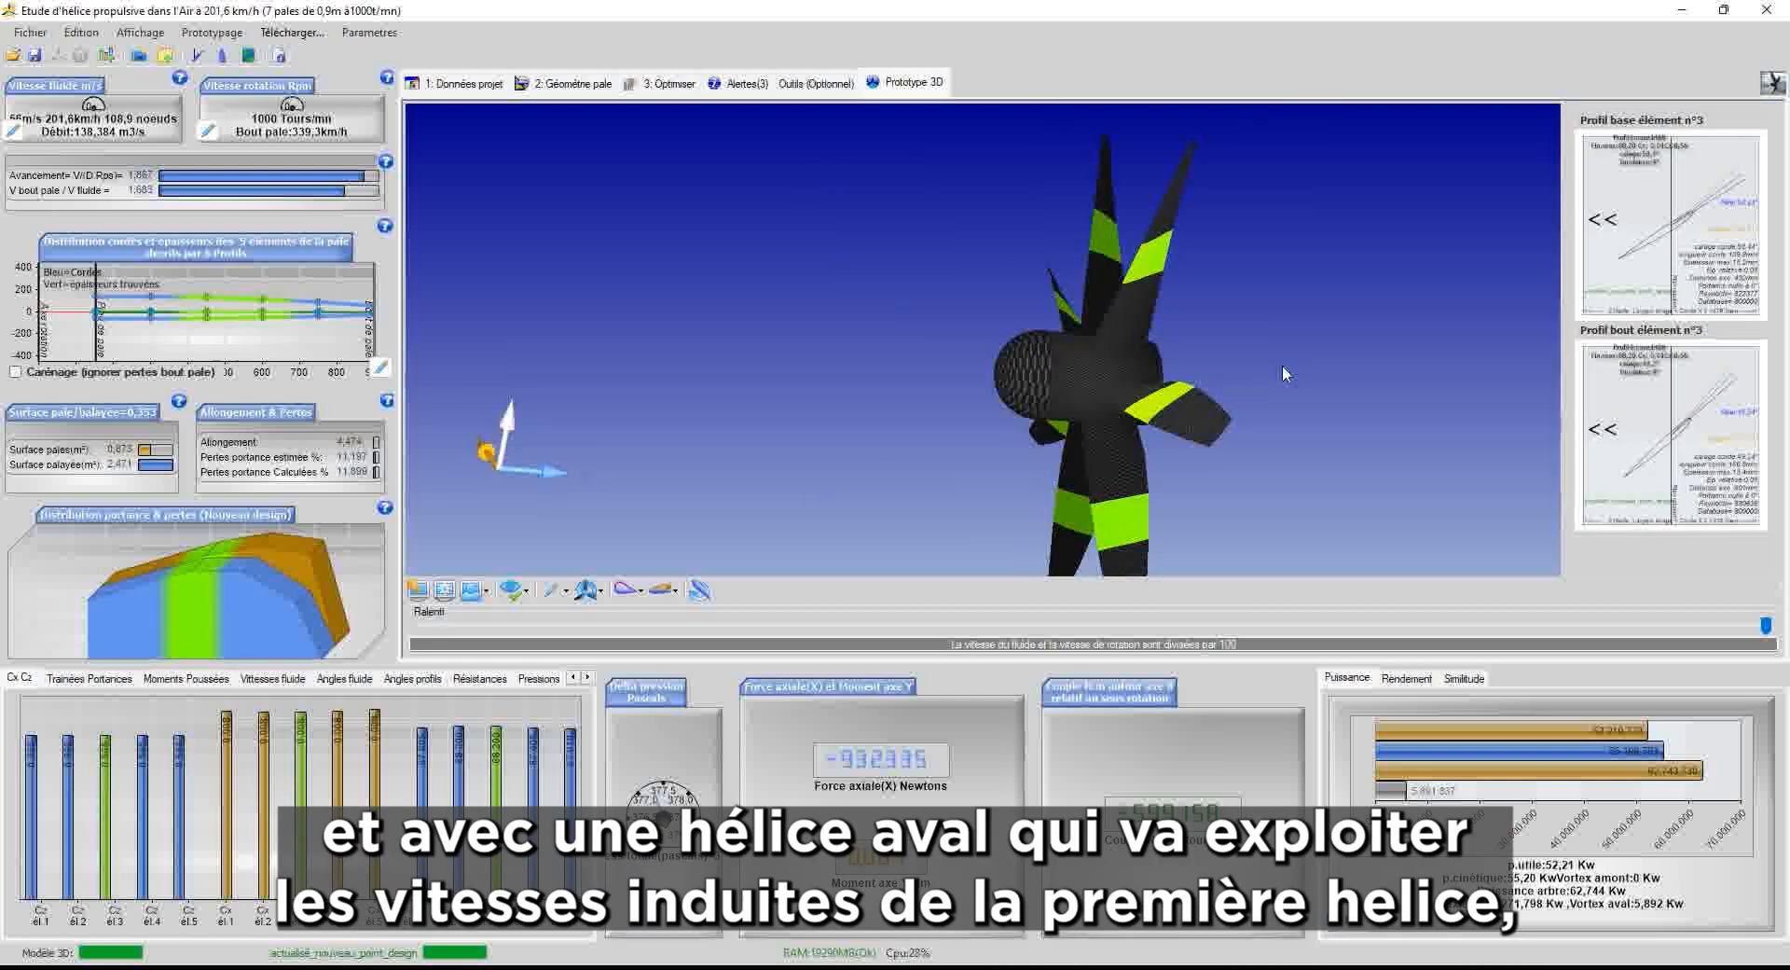
pyautogui.moveTo(923, 331); pyautogui.dragTo(1418, 288)
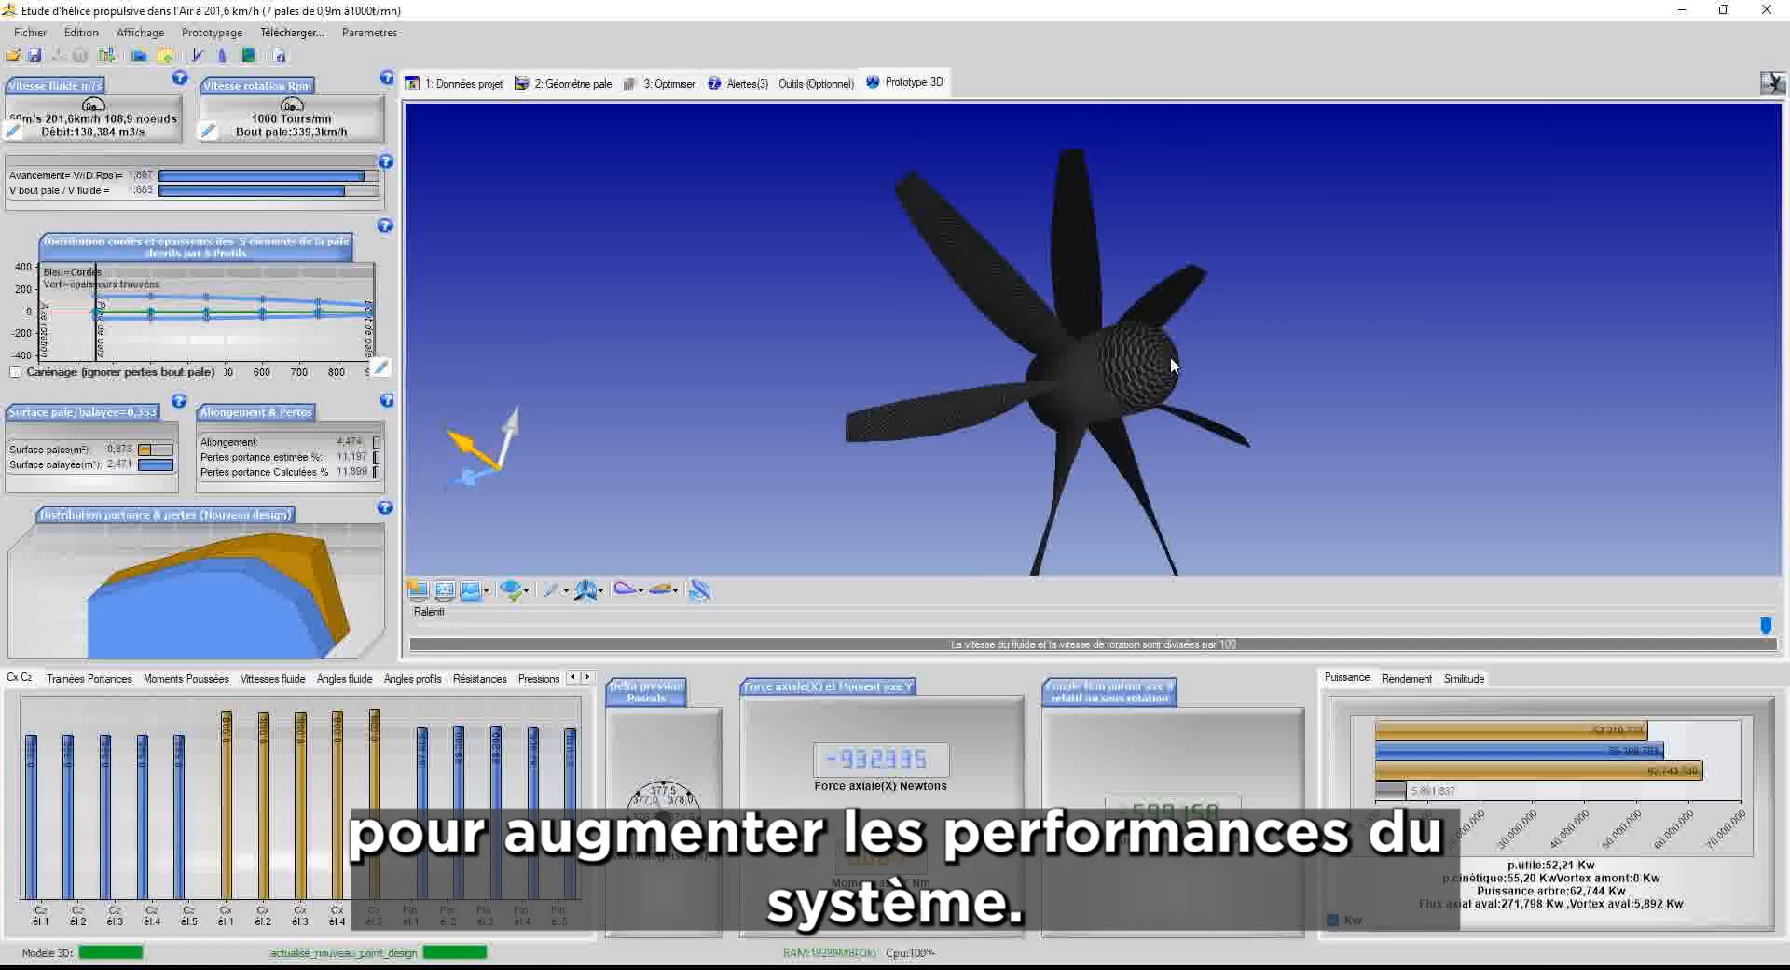
pyautogui.moveTo(1171, 356); pyautogui.dragTo(707, 363)
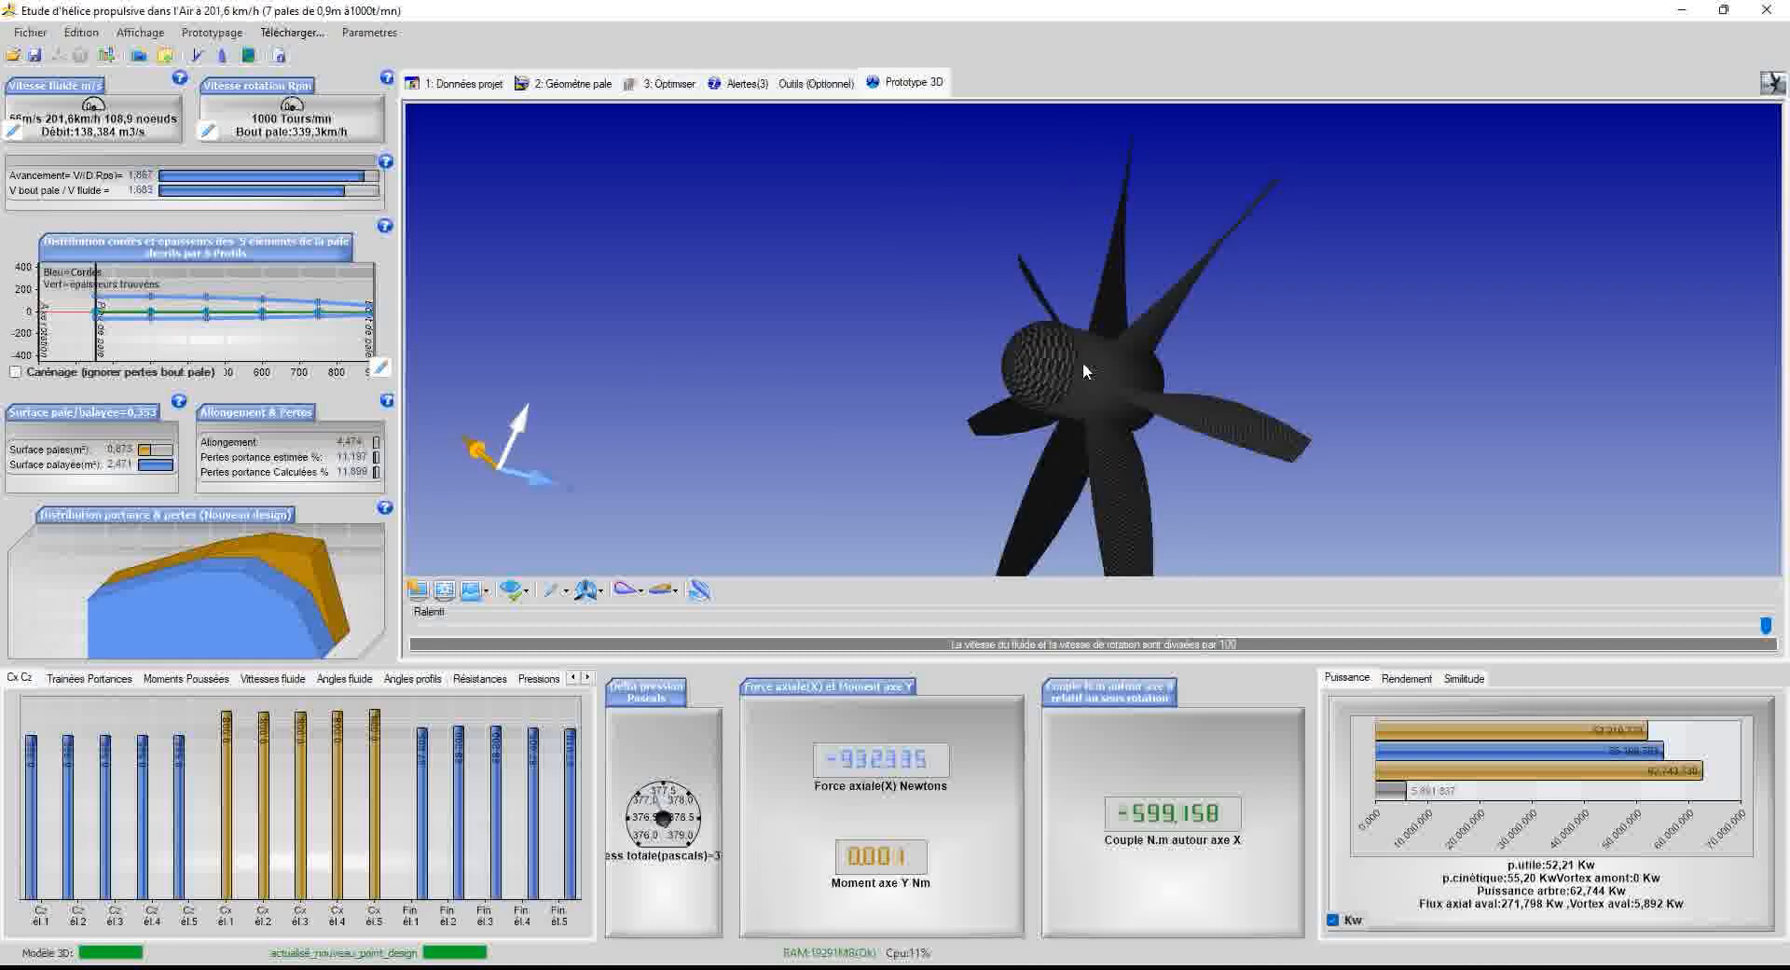
pyautogui.moveTo(1012, 384); pyautogui.dragTo(963, 379)
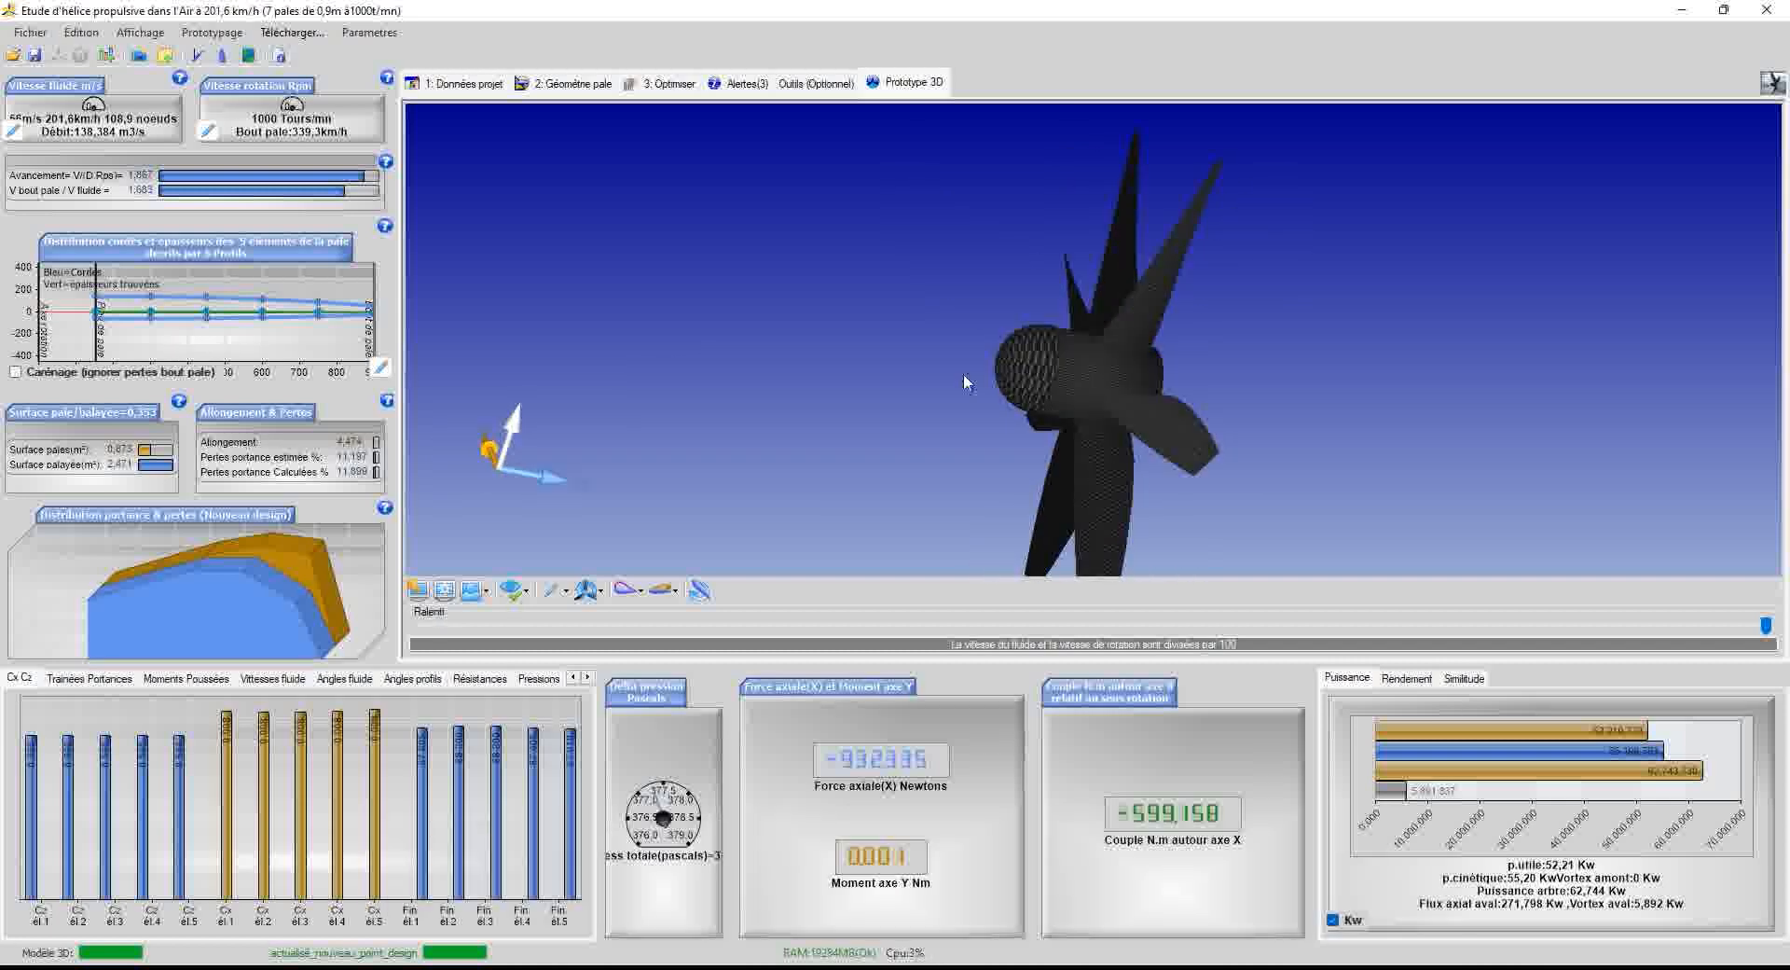
# Show the Rendement results: 0.832 propulsive and 0.88 kinetic efficiency
pyautogui.click(31, 33)
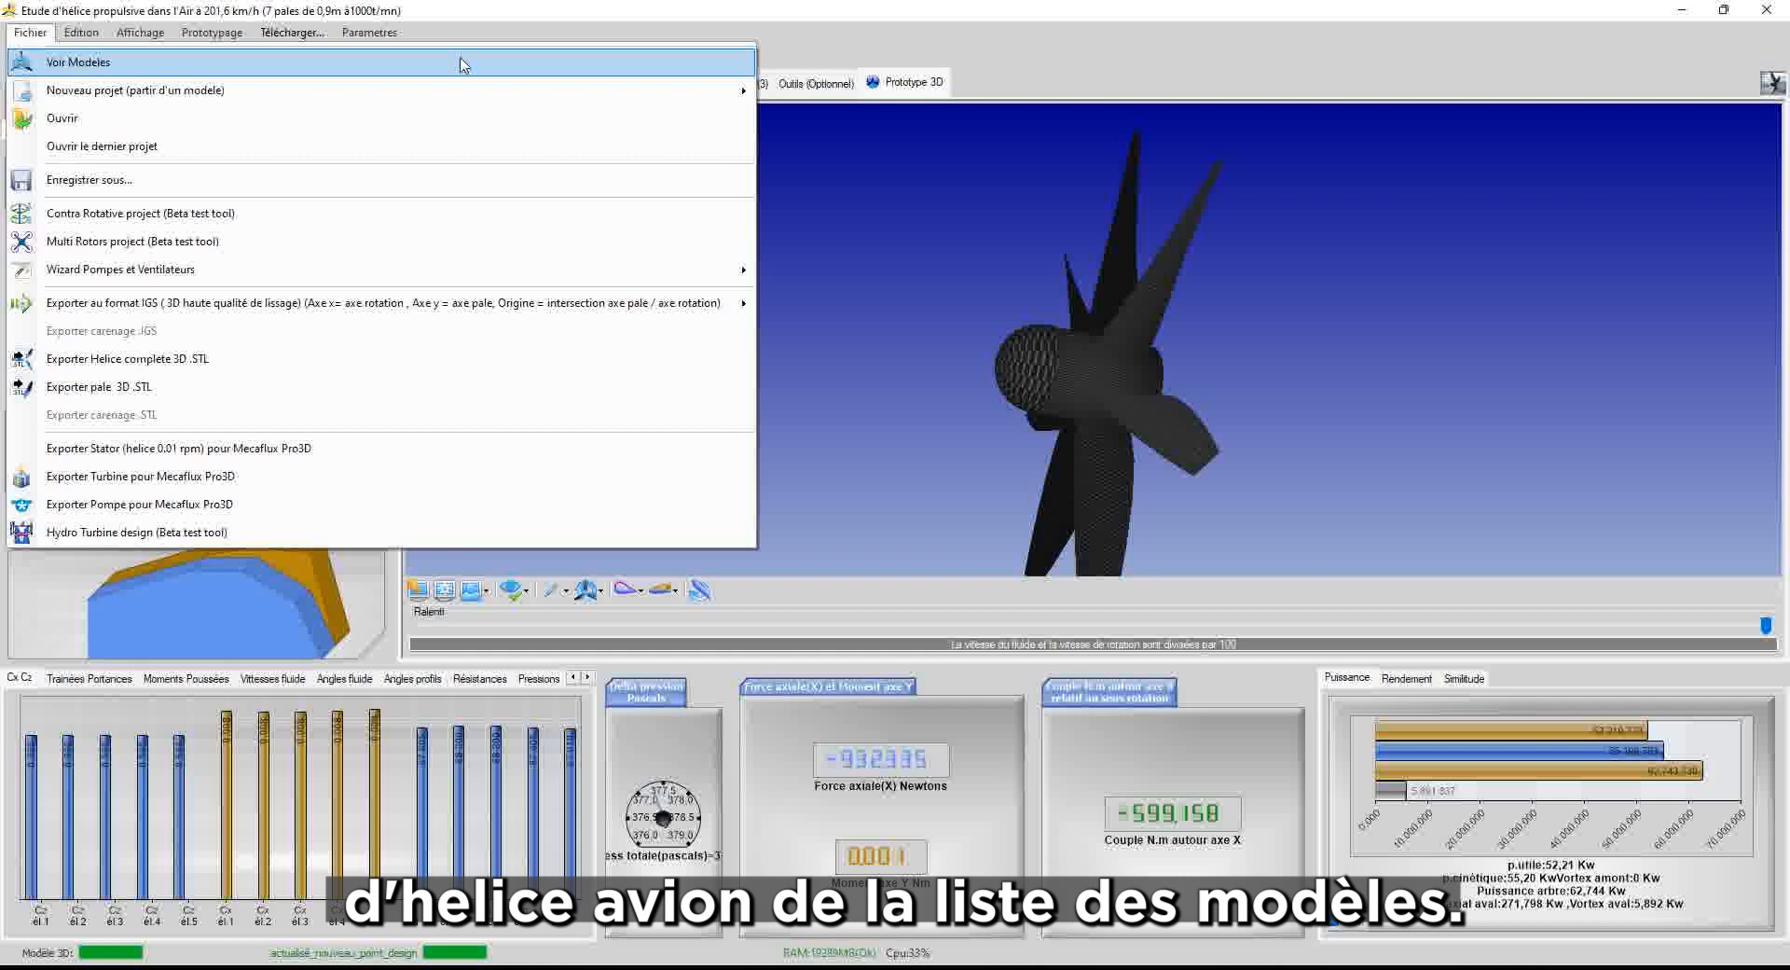
pyautogui.moveTo(1011, 374); pyautogui.dragTo(1163, 268)
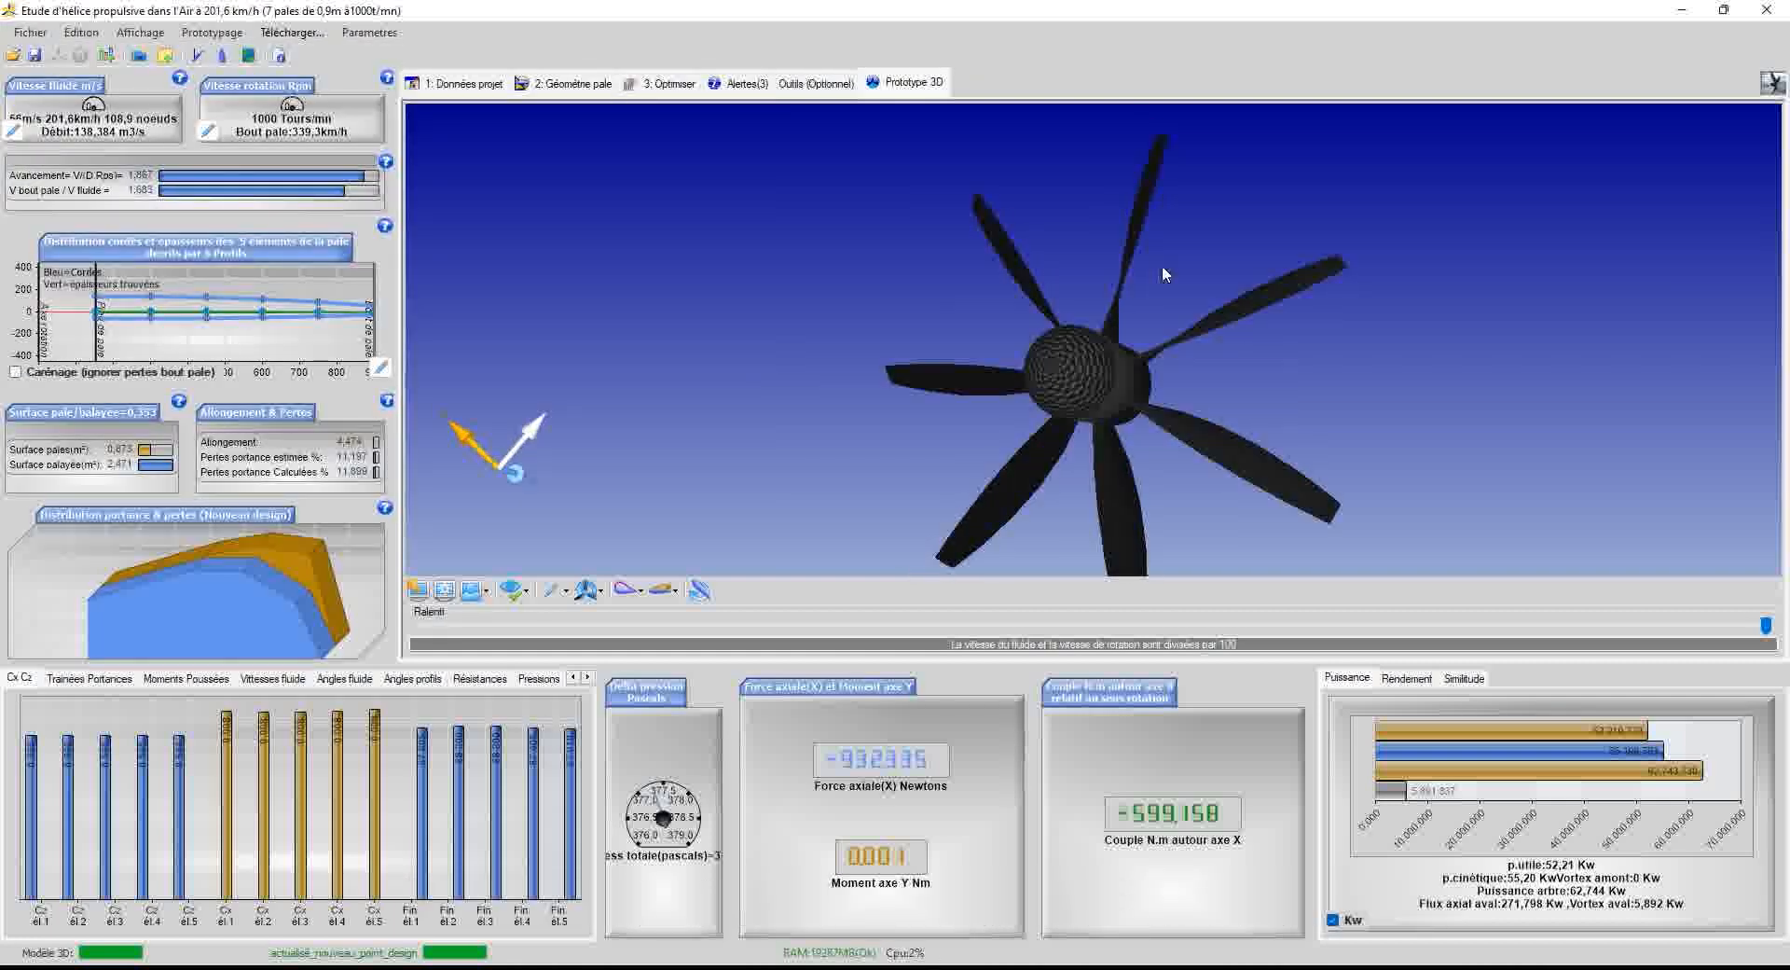
pyautogui.click(1406, 677)
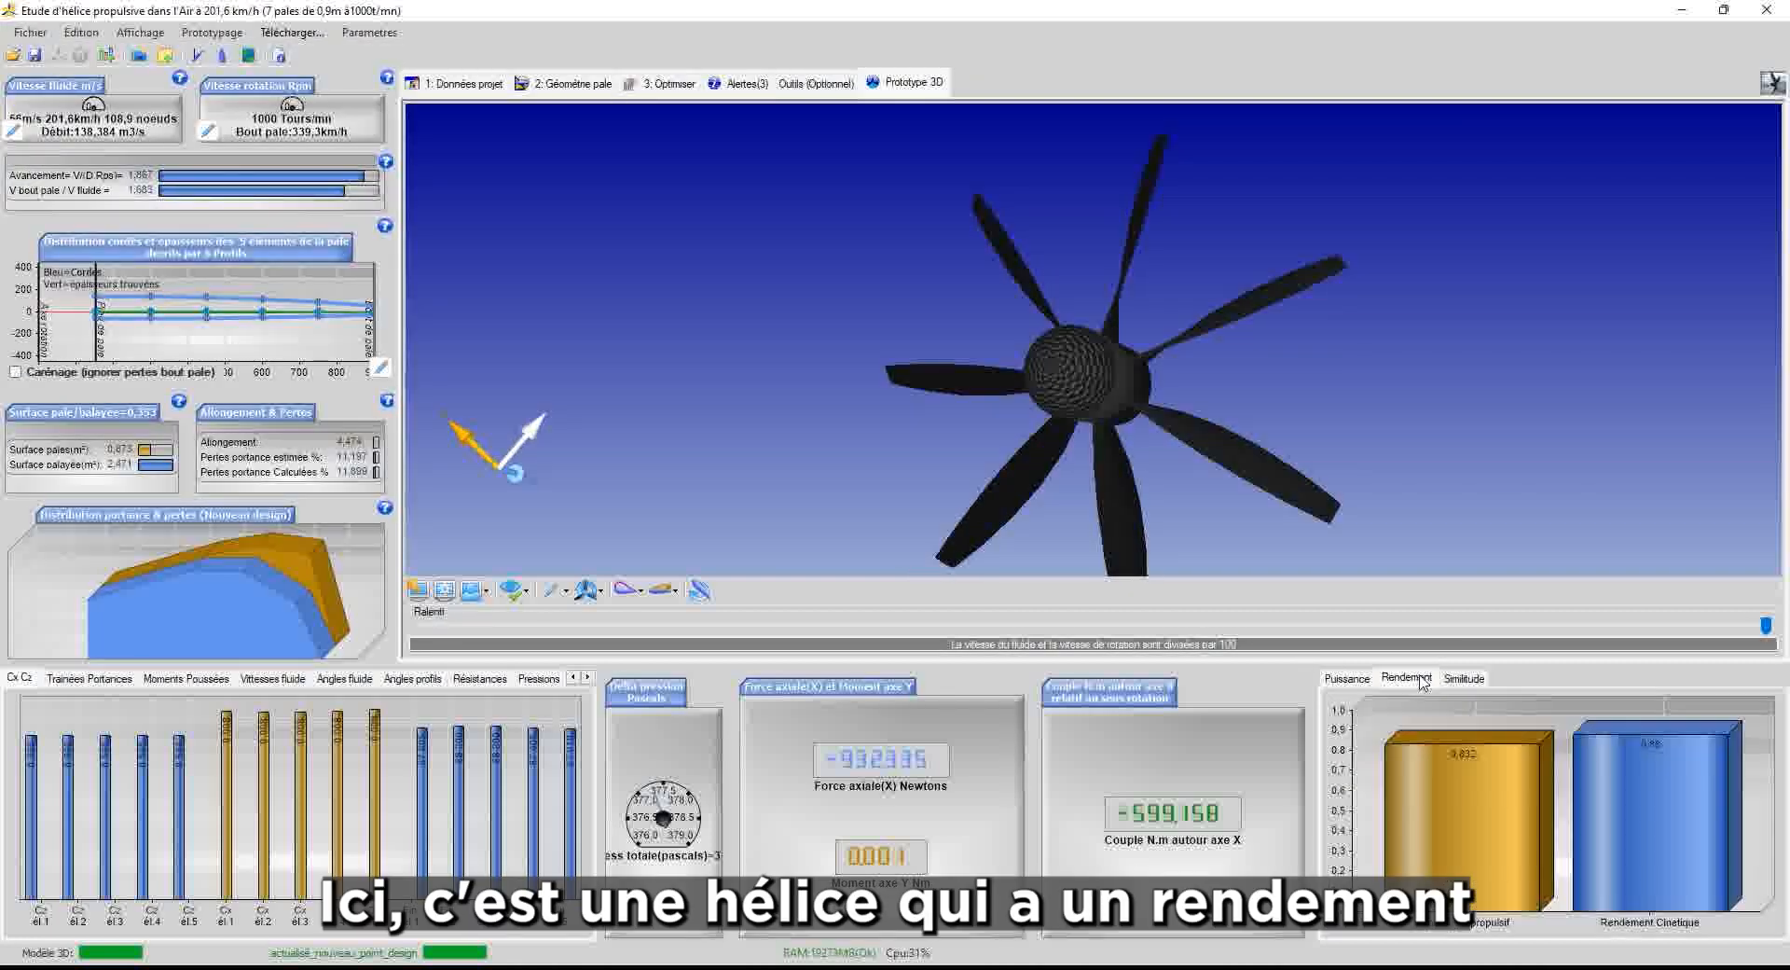
pyautogui.moveTo(1485, 772)
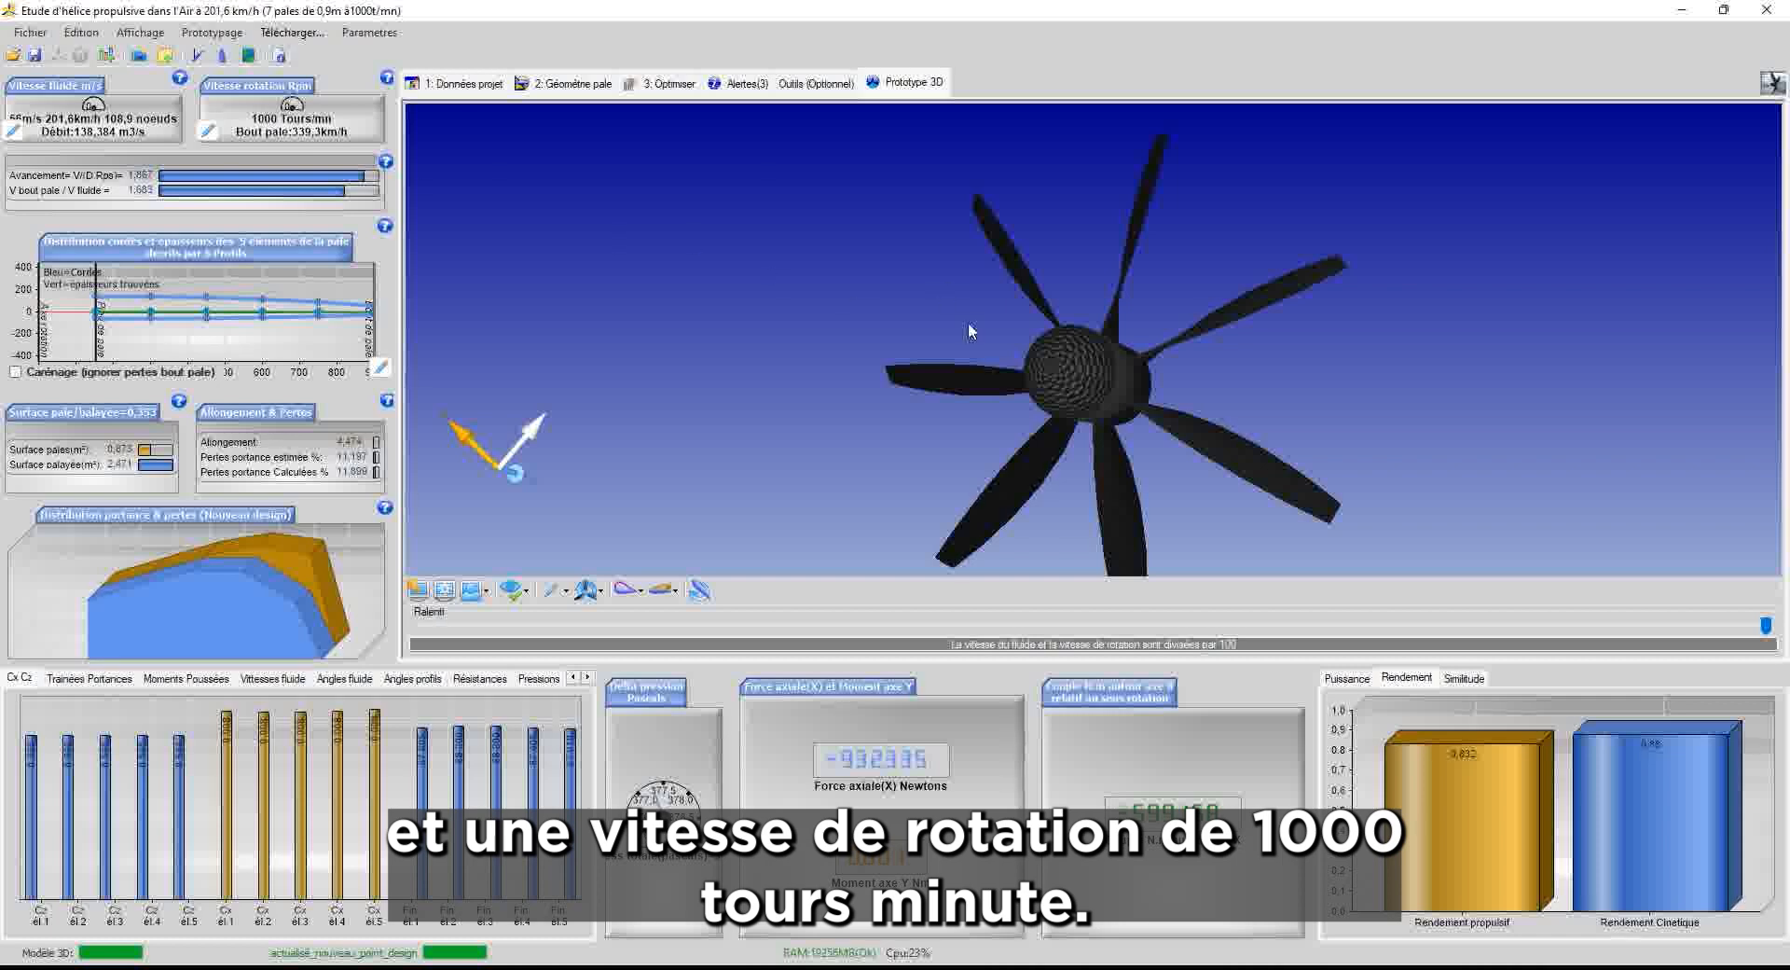
pyautogui.moveTo(1053, 365)
pyautogui.mouseDown(button='middle')
pyautogui.moveTo(1008, 360)
pyautogui.moveTo(968, 394)
pyautogui.moveTo(1032, 384)
pyautogui.mouseUp(button='middle')
pyautogui.scroll(-2, 1140, 386)
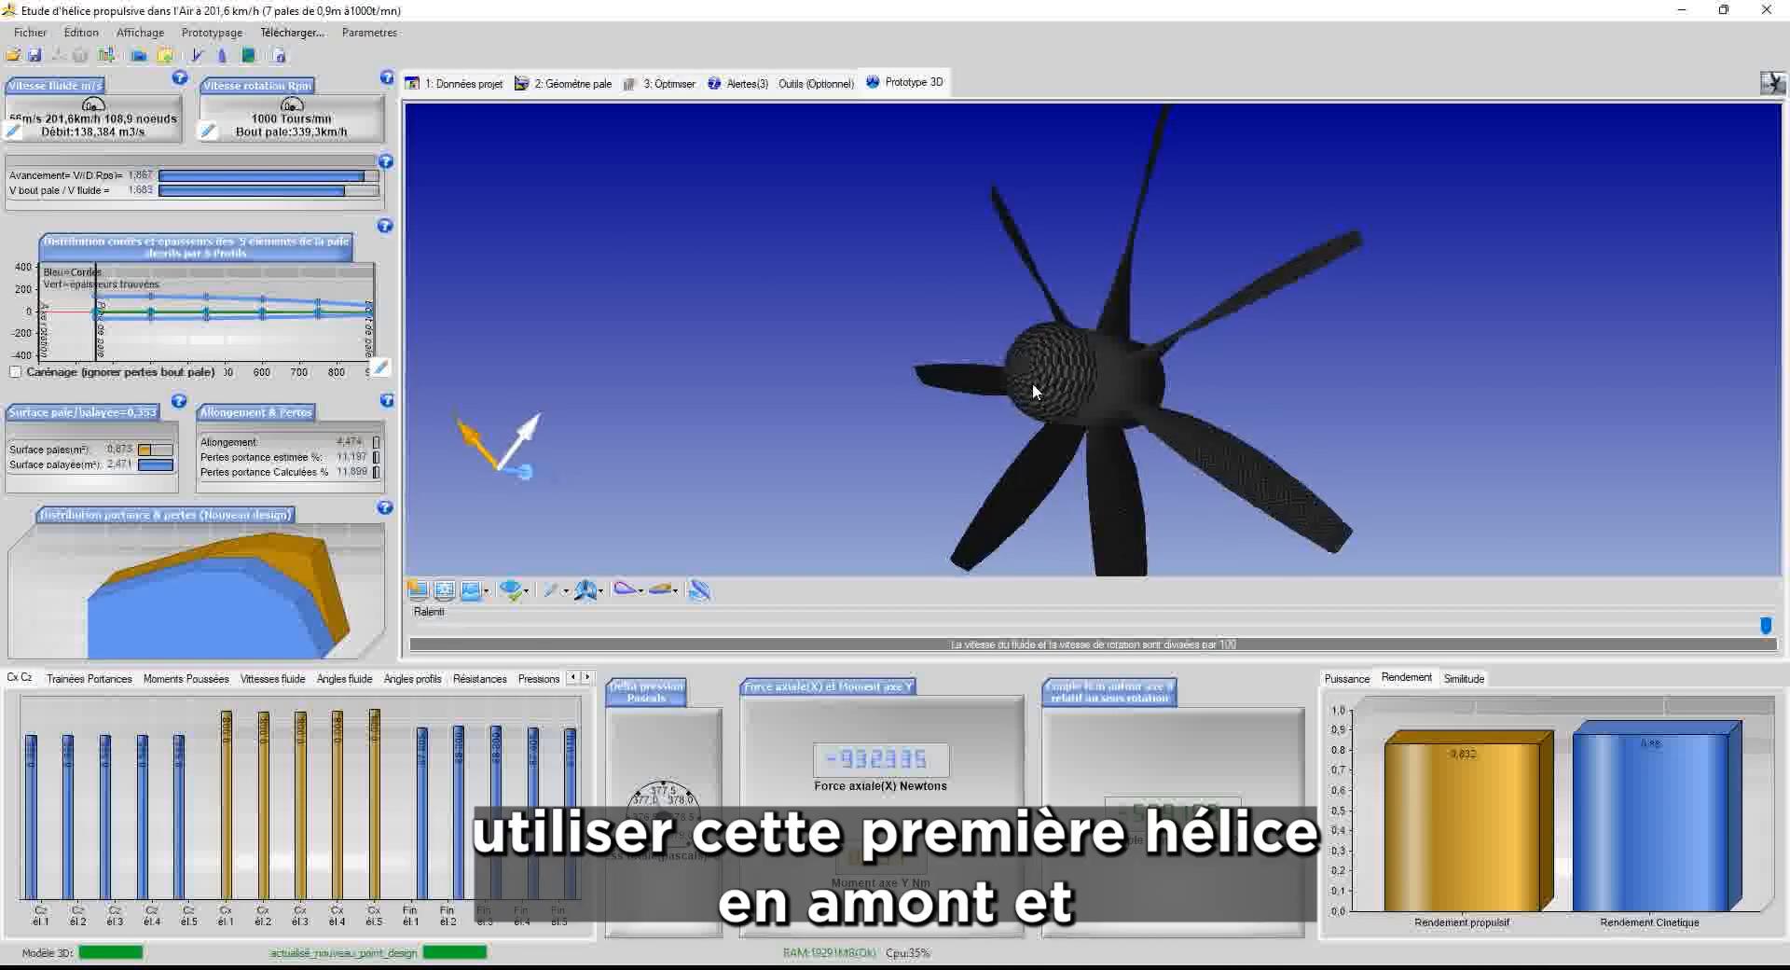
# Inspect the profiles of blade elements 2 and 3, then clear the highlight
pyautogui.click(1180, 442)
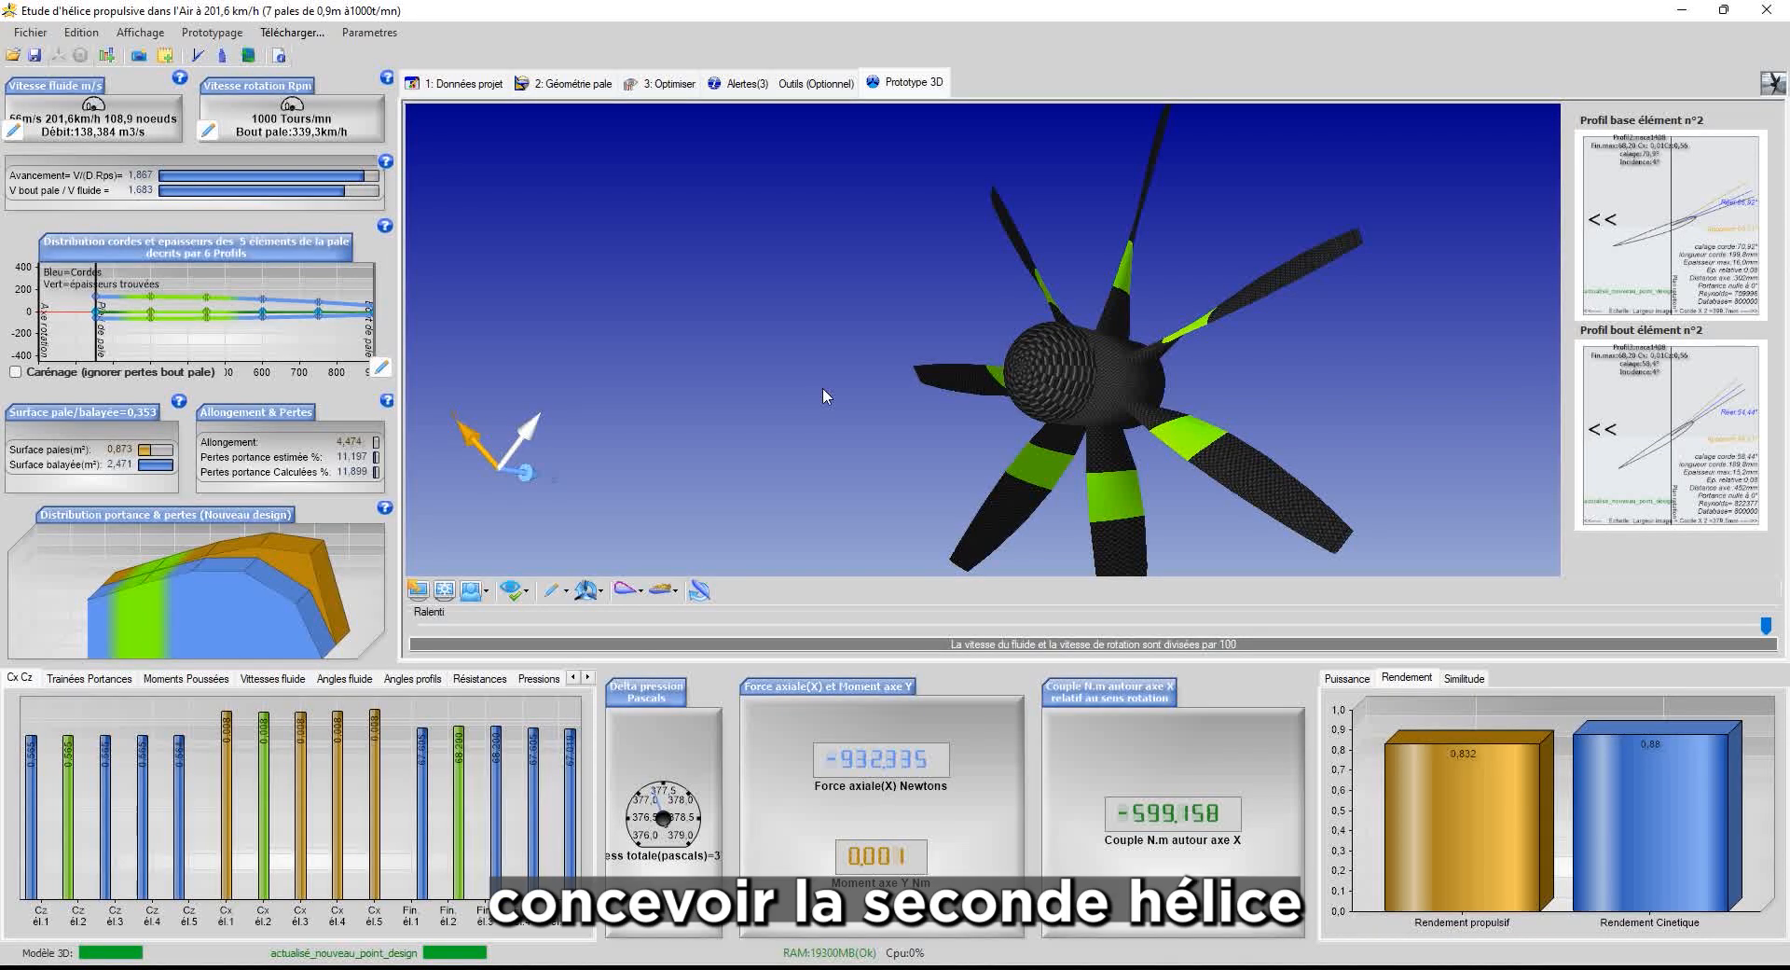
pyautogui.moveTo(1303, 398); pyautogui.dragTo(1276, 410)
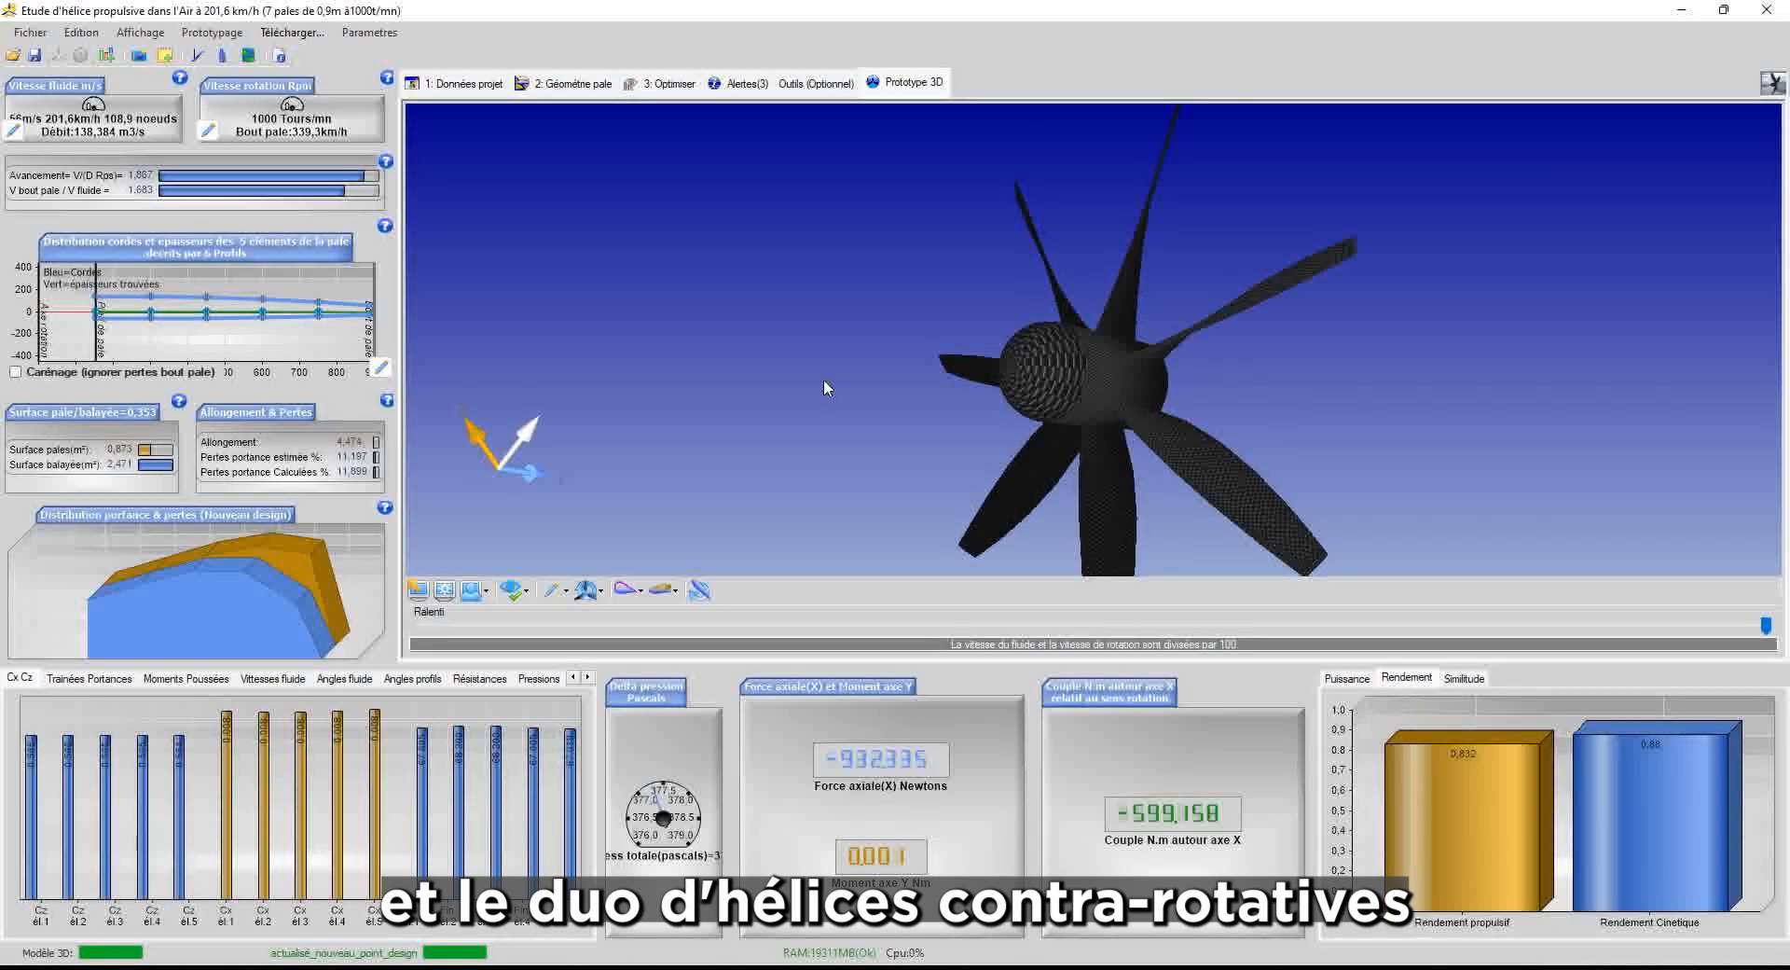
pyautogui.click(1098, 388)
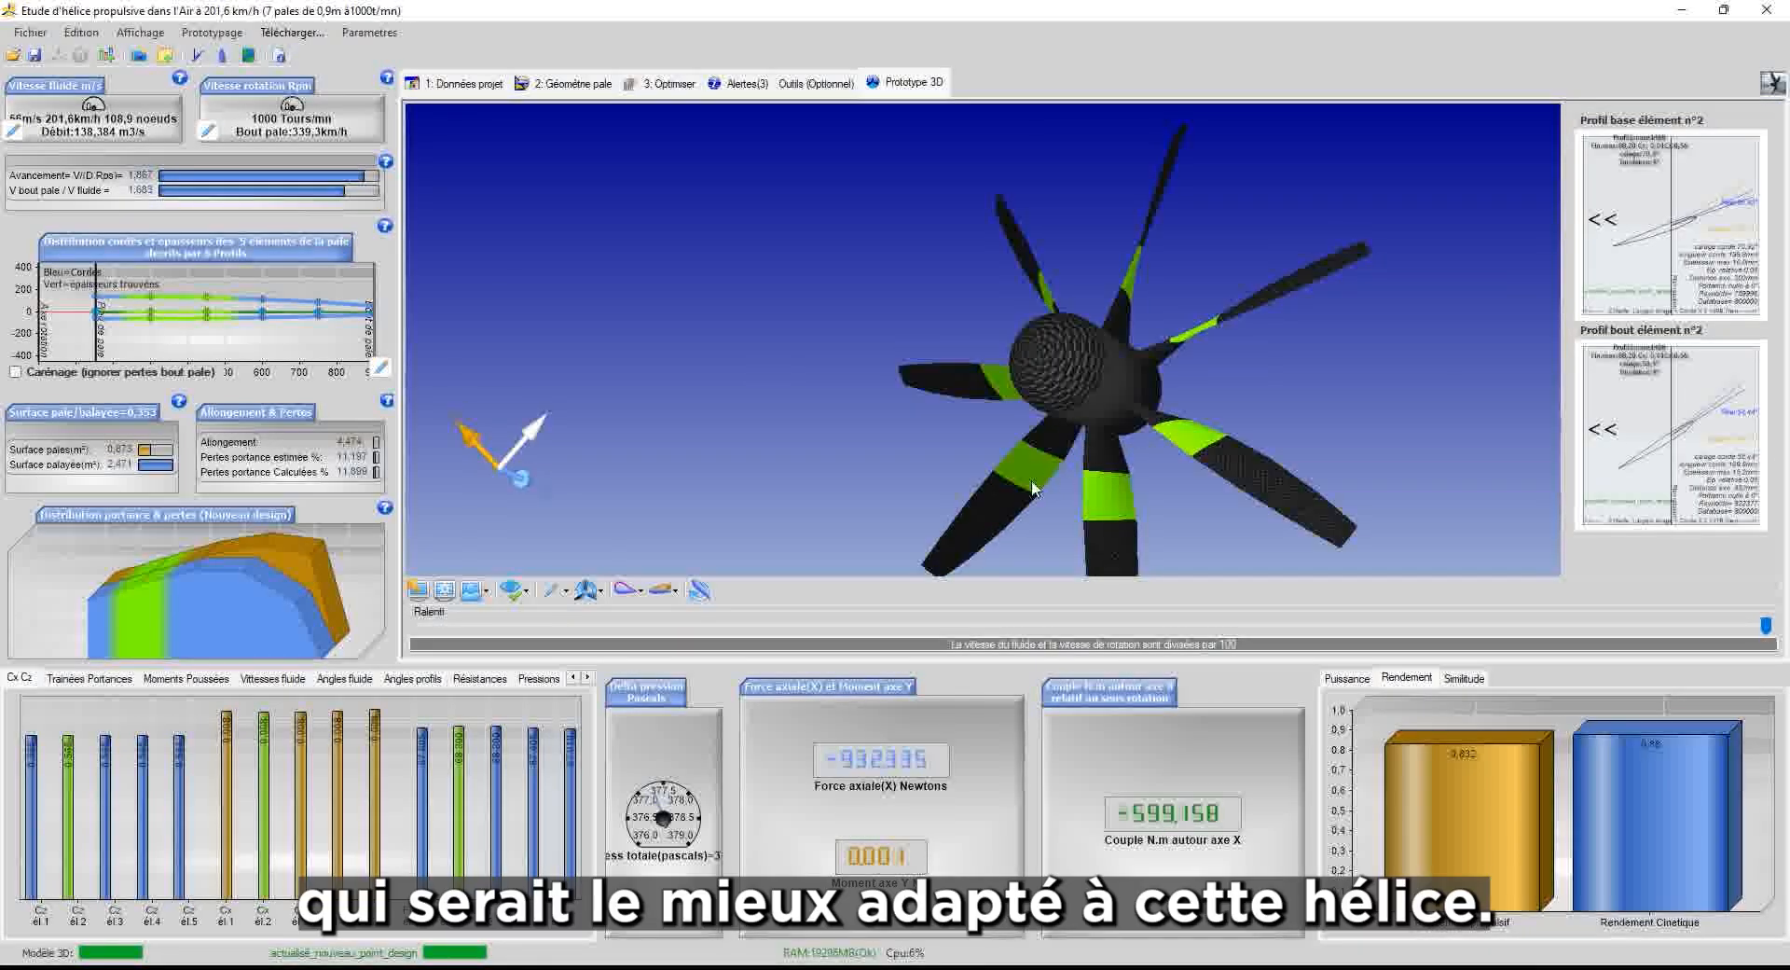
pyautogui.click(996, 512)
pyautogui.click(1051, 355)
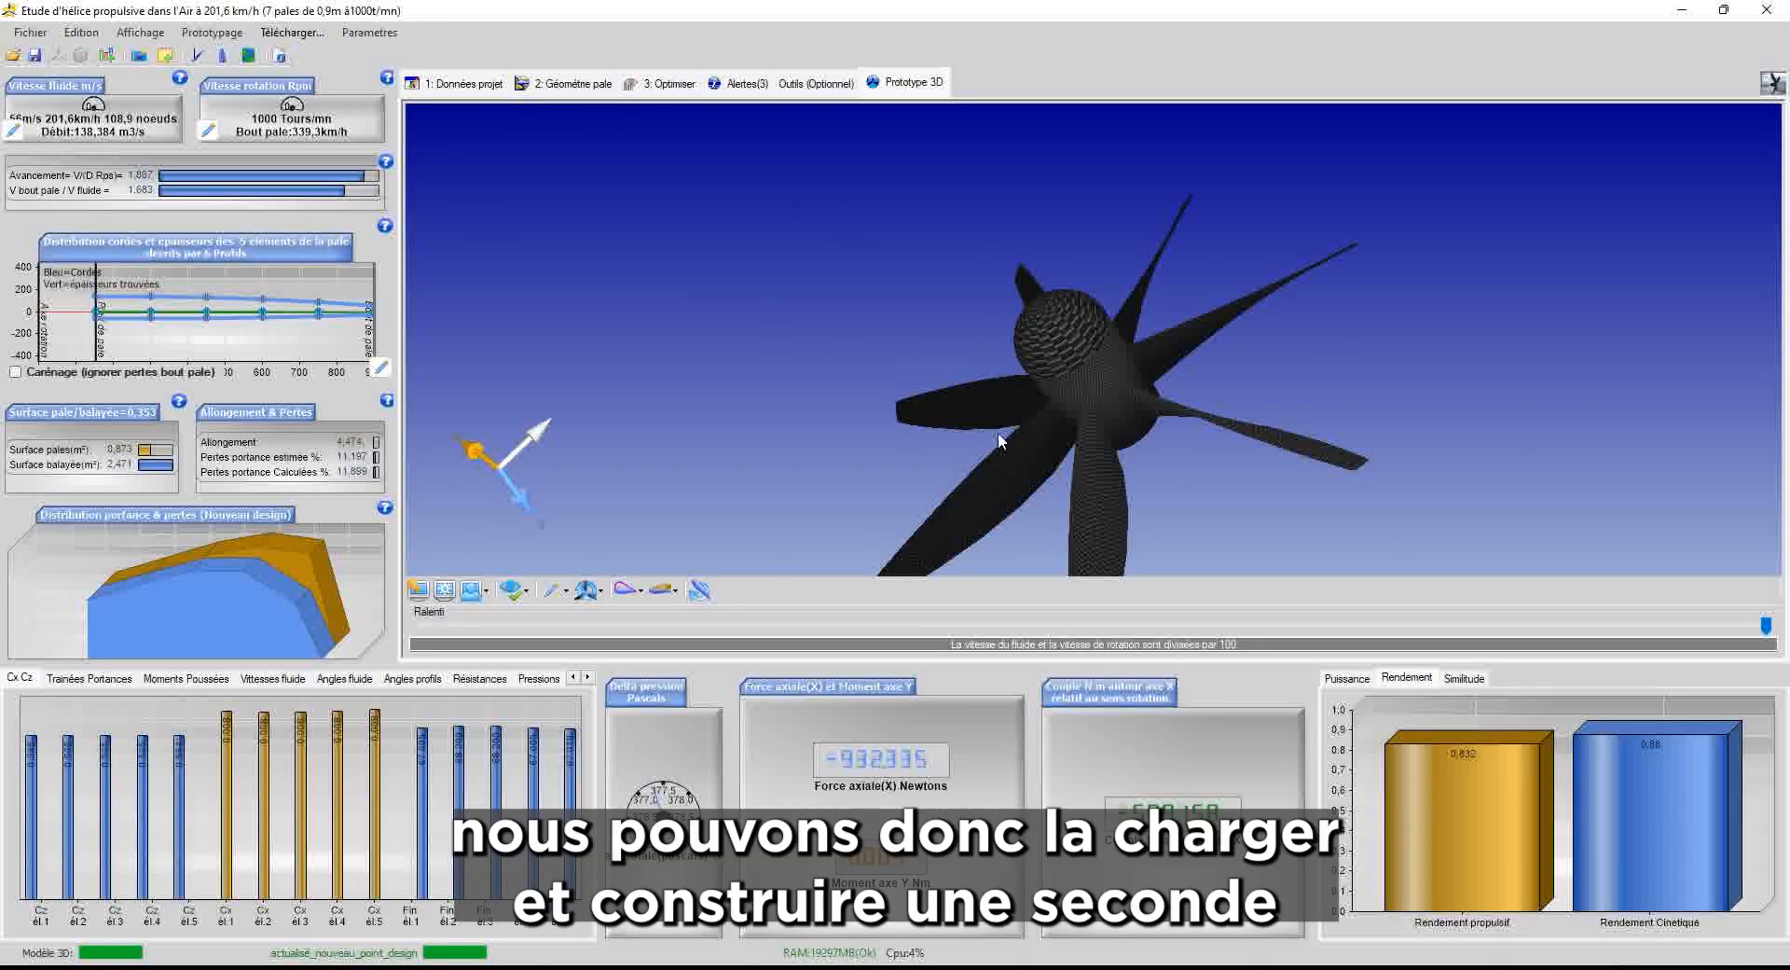
# Generate a seven-blade contra-rotating propeller 450 mm behind the aircraft propeller via Contra Rotative project
pyautogui.click(32, 34)
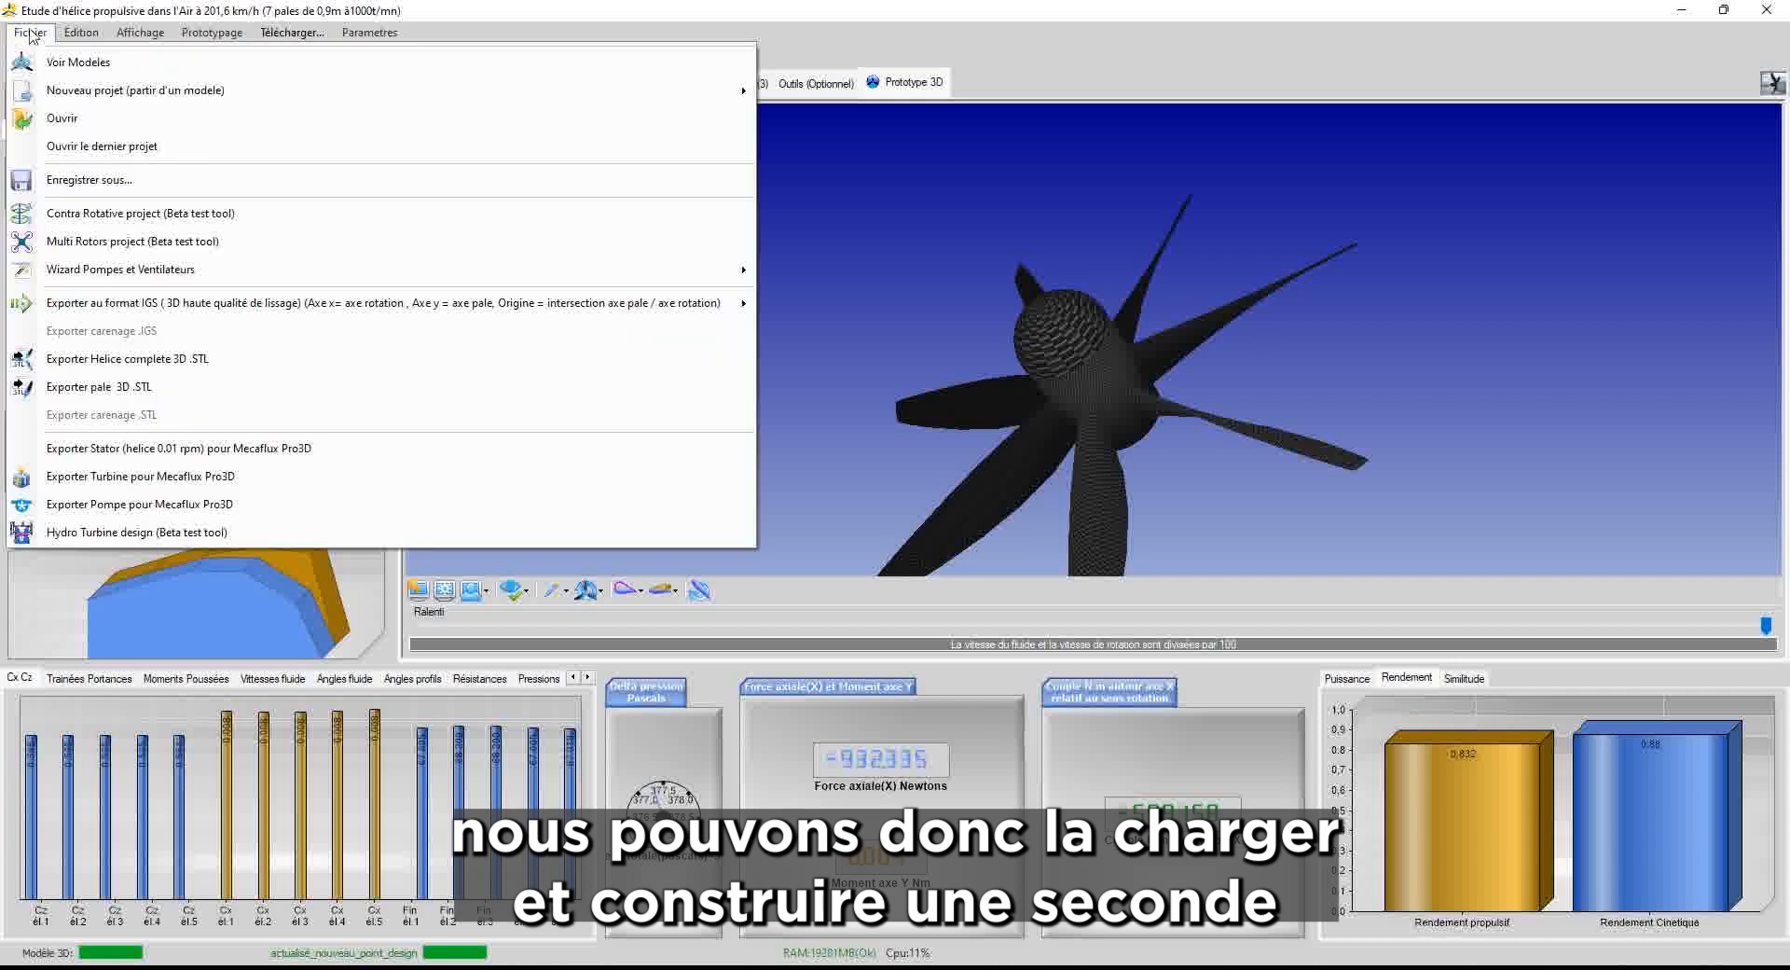
pyautogui.click(32, 34)
pyautogui.click(32, 34)
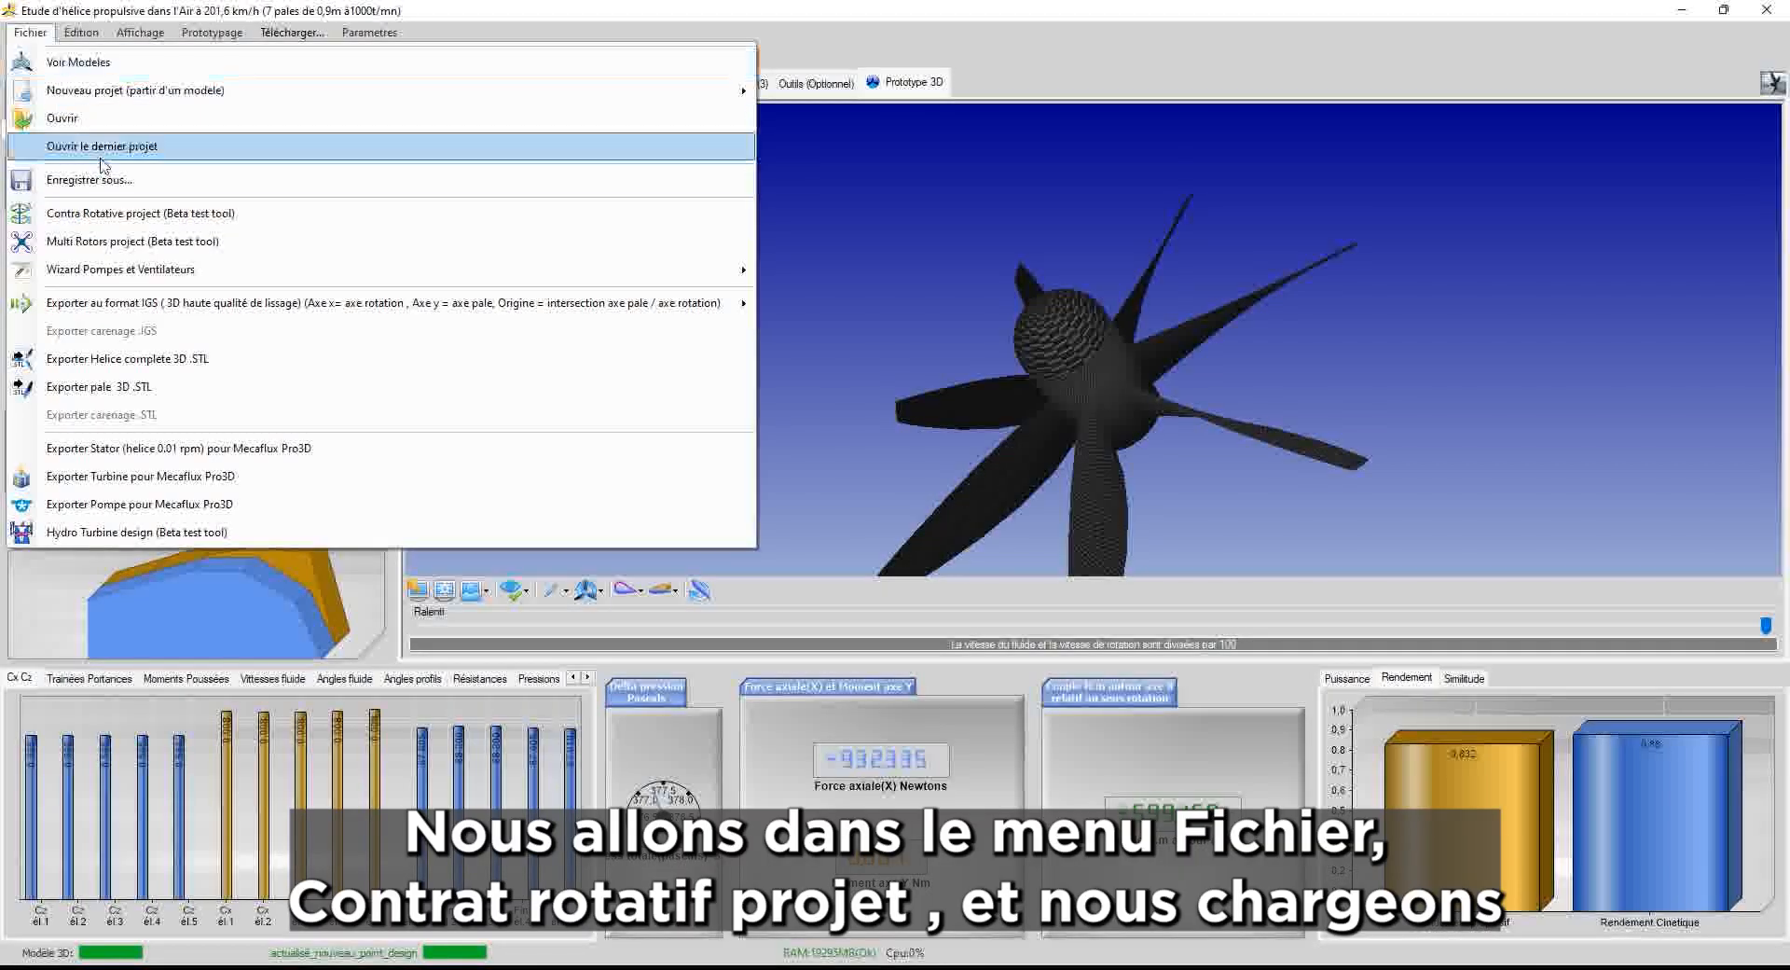
pyautogui.click(80, 214)
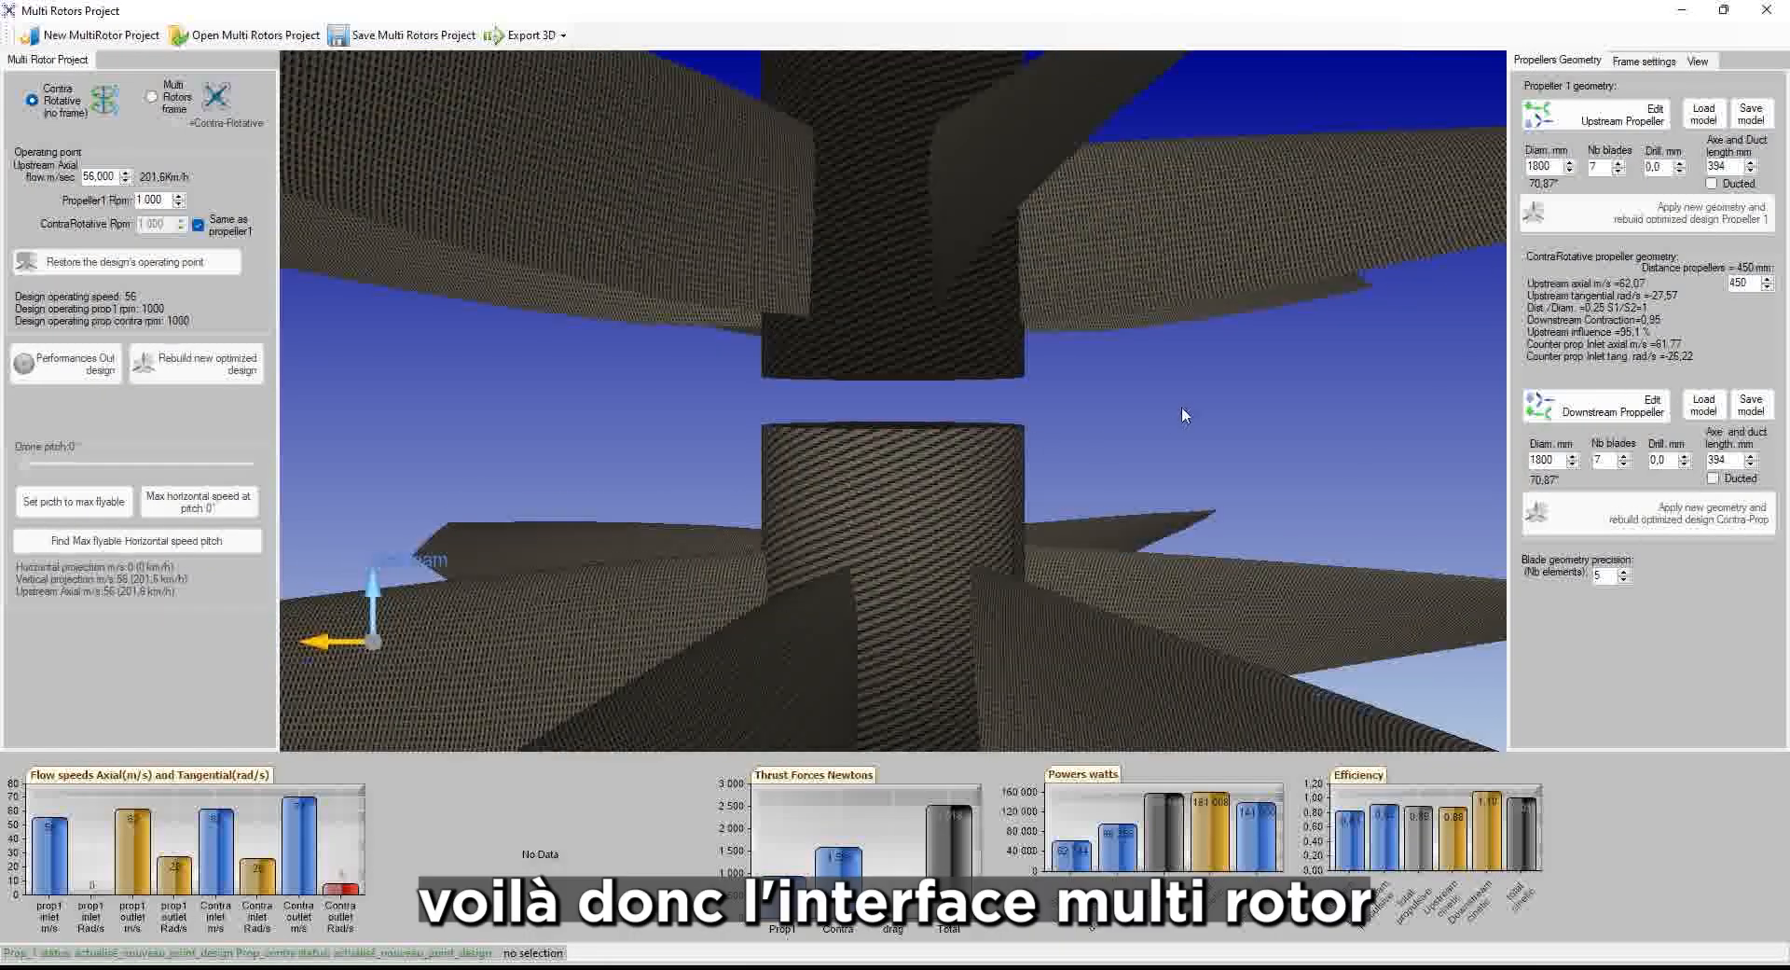
pyautogui.moveTo(1182, 407); pyautogui.dragTo(1193, 200, button='middle')
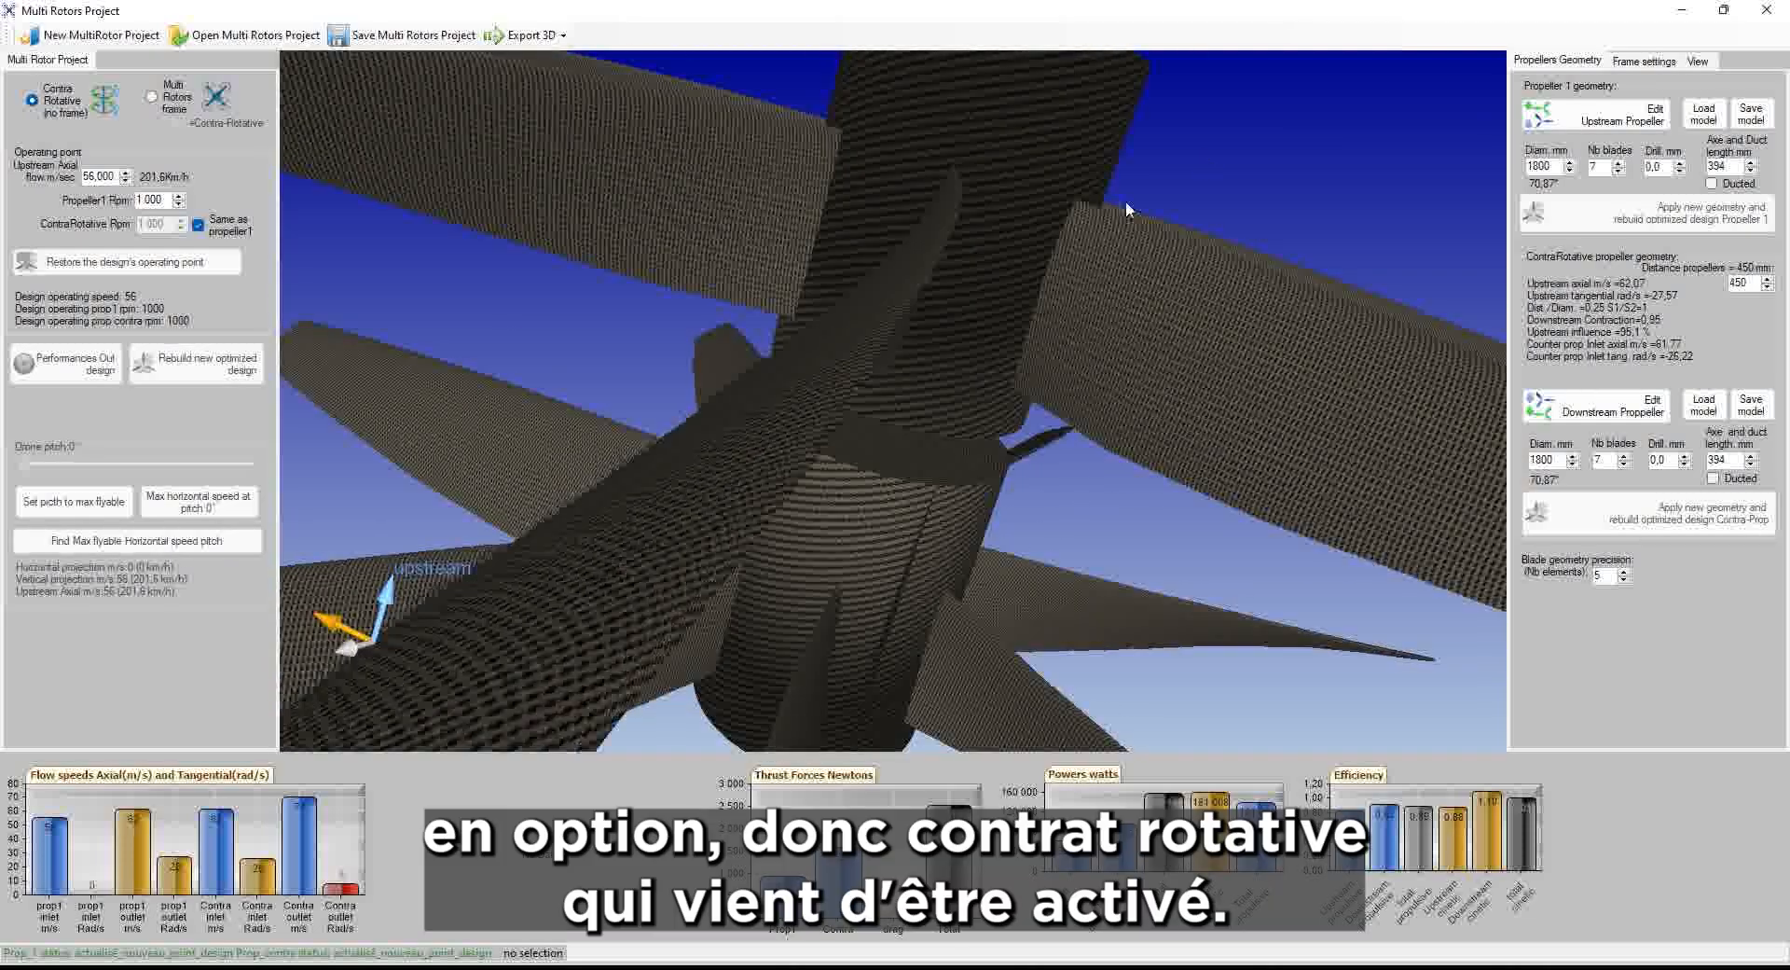
pyautogui.moveTo(1049, 124); pyautogui.dragTo(1217, 374, button='middle')
pyautogui.scroll(-5, 1194, 373)
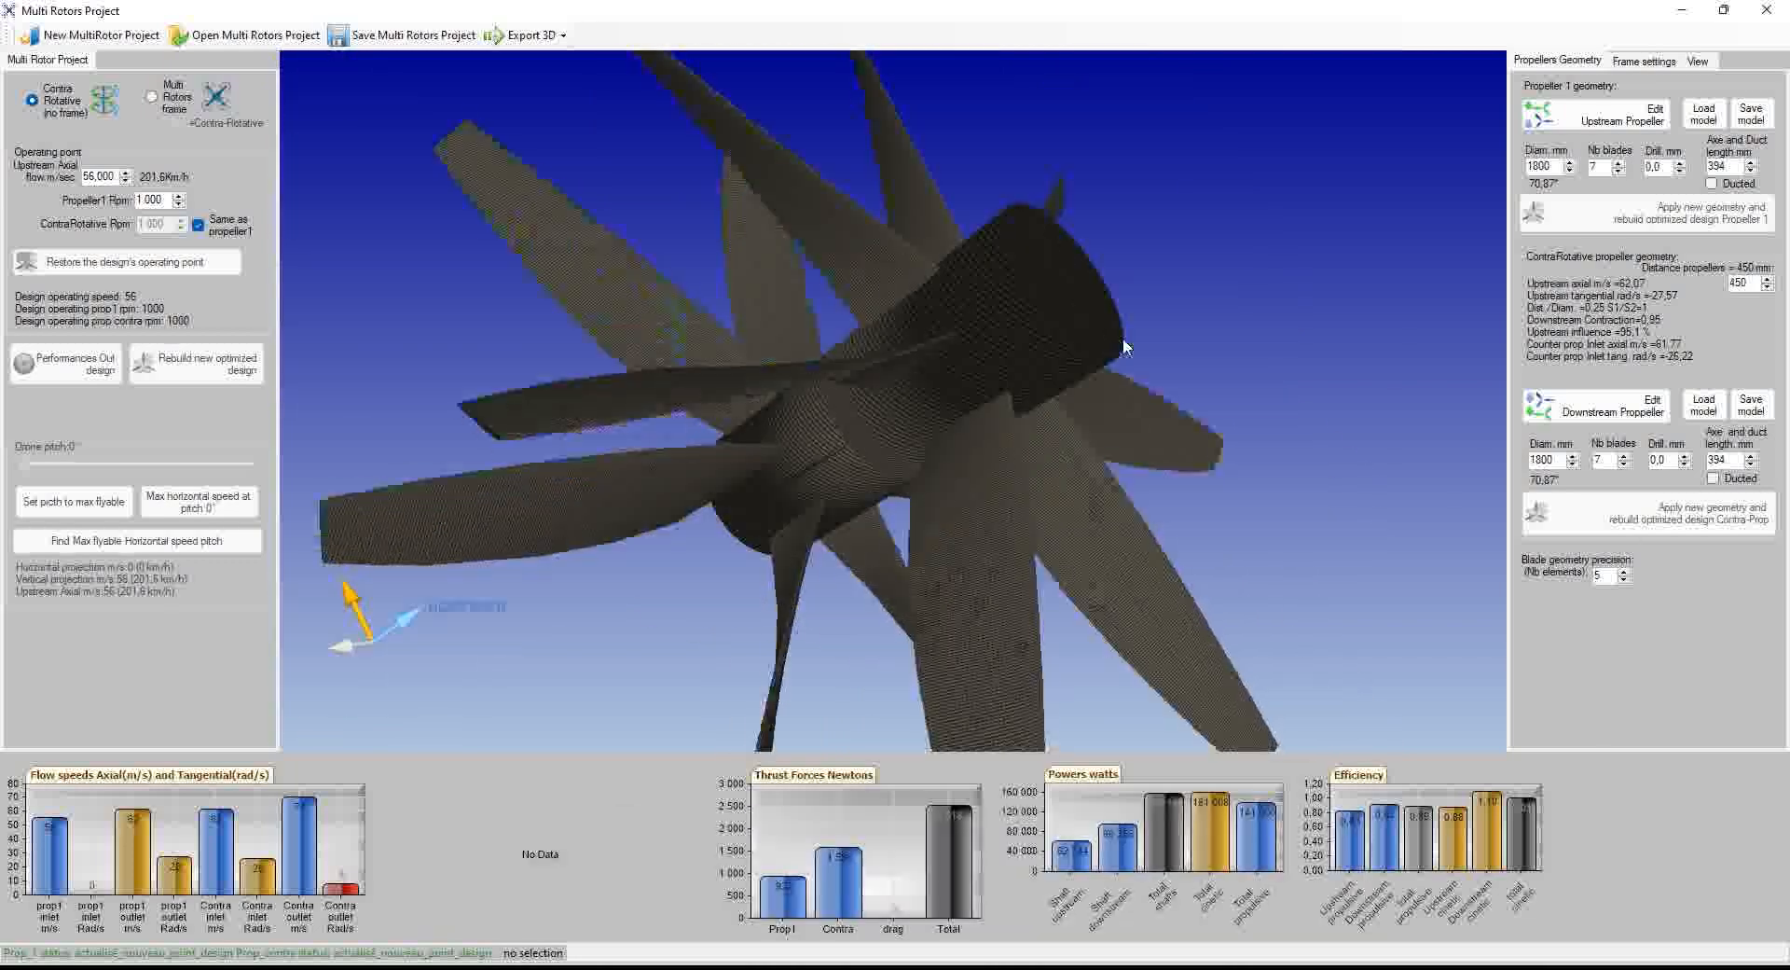
pyautogui.moveTo(1089, 291); pyautogui.dragTo(1291, 417, button='middle')
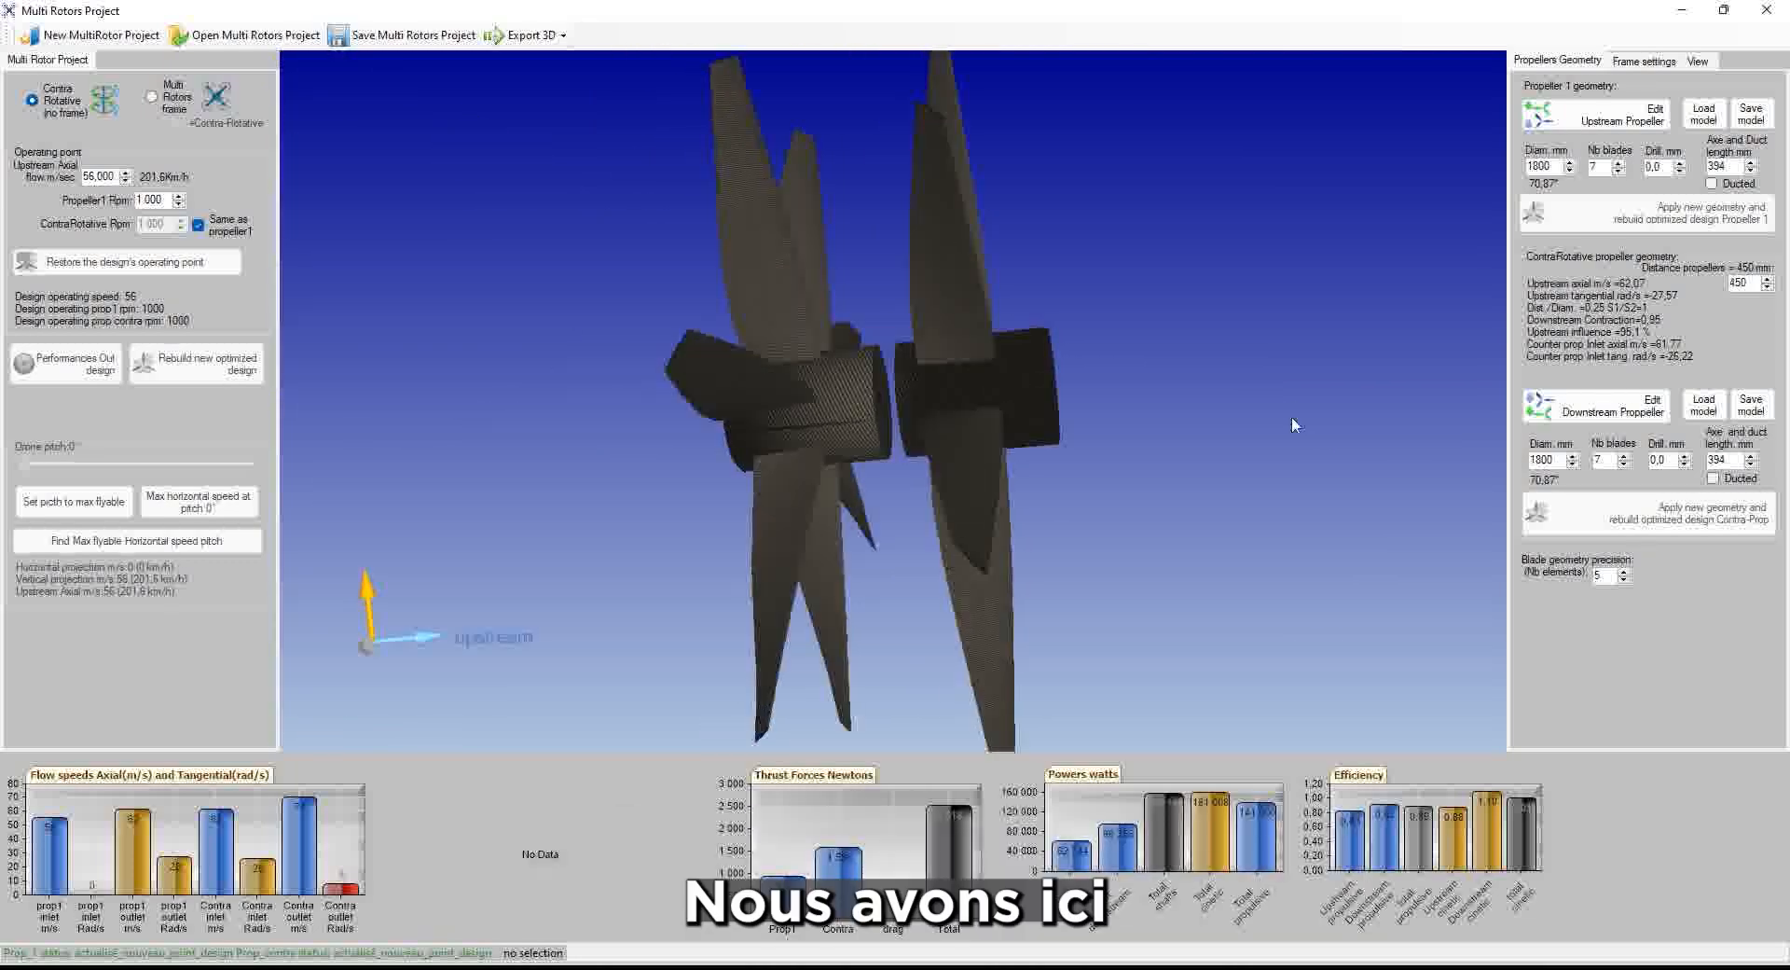
pyautogui.click(1004, 470)
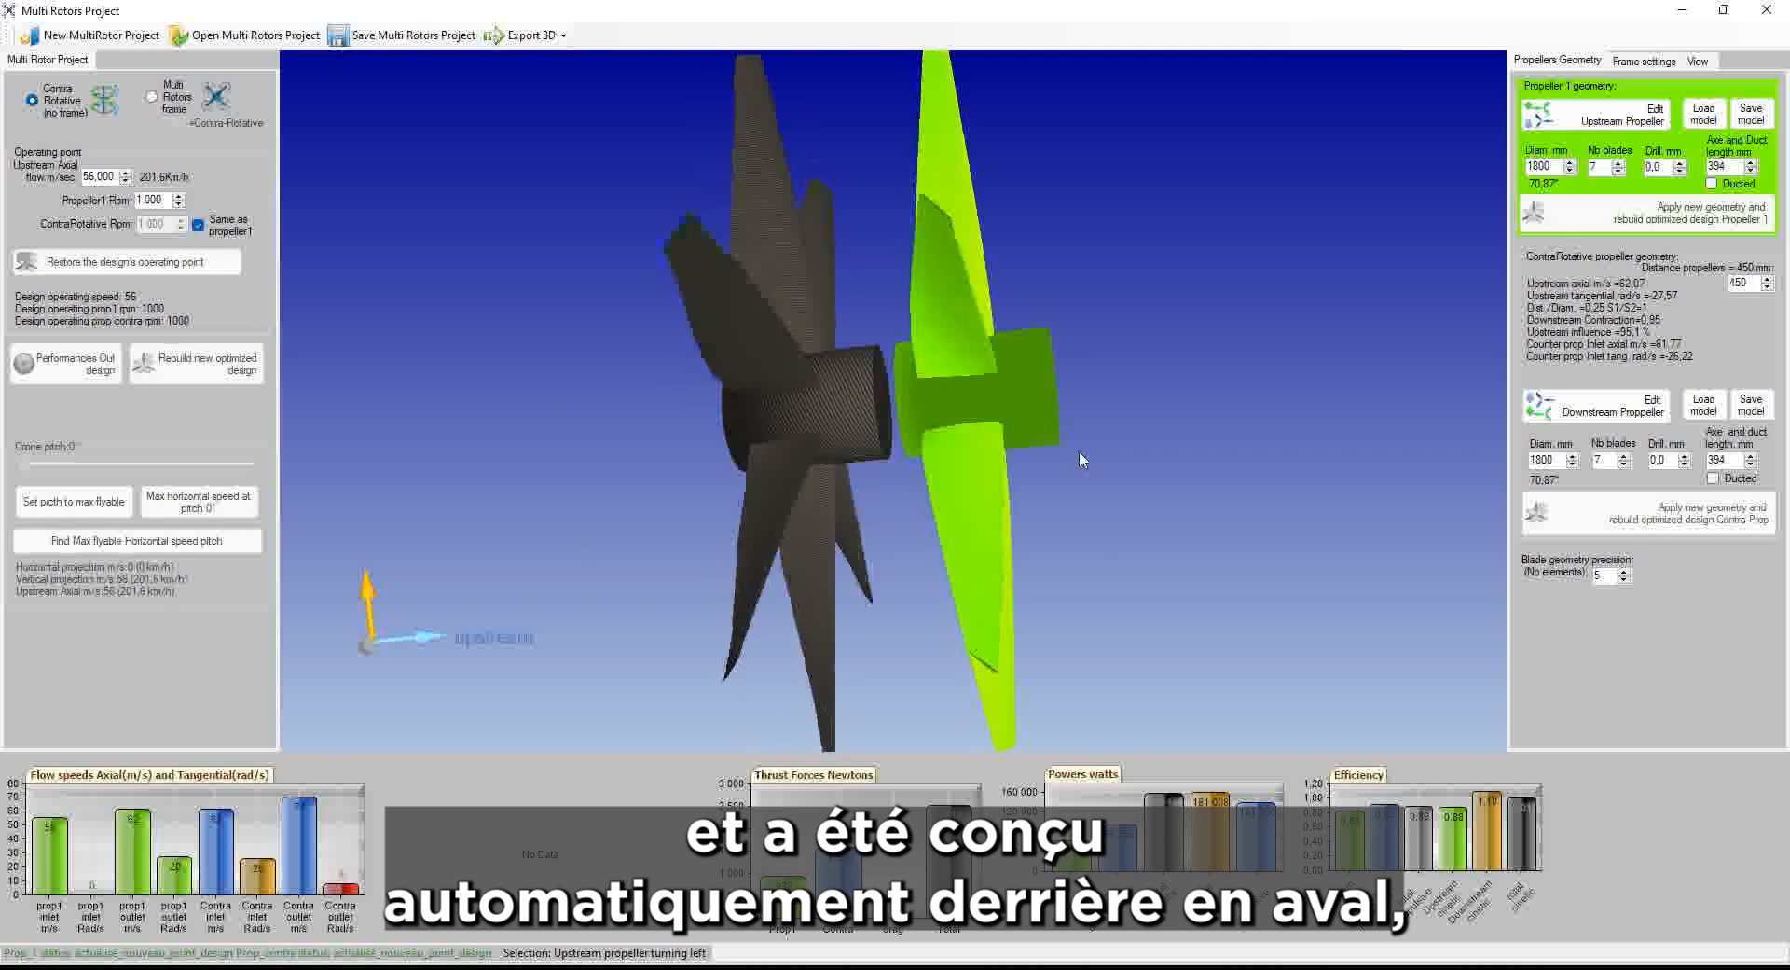
pyautogui.click(1146, 491)
pyautogui.click(788, 270)
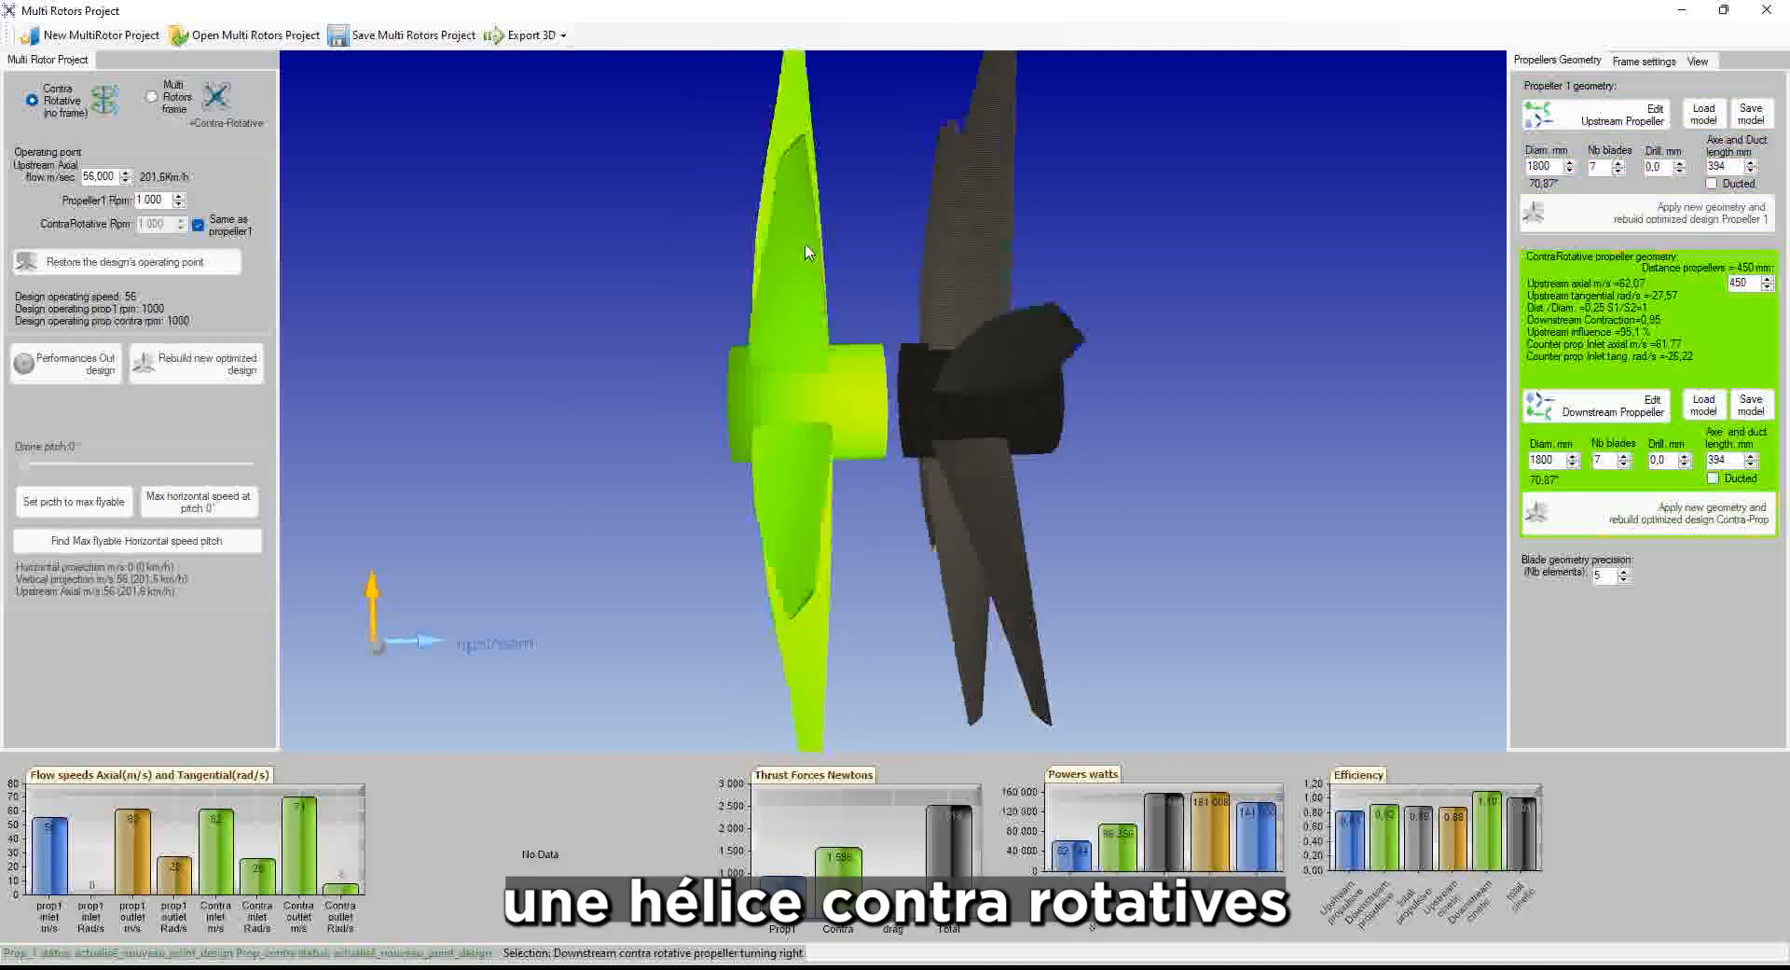
pyautogui.moveTo(805, 252); pyautogui.dragTo(752, 382, button='middle')
pyautogui.scroll(2, 750, 379)
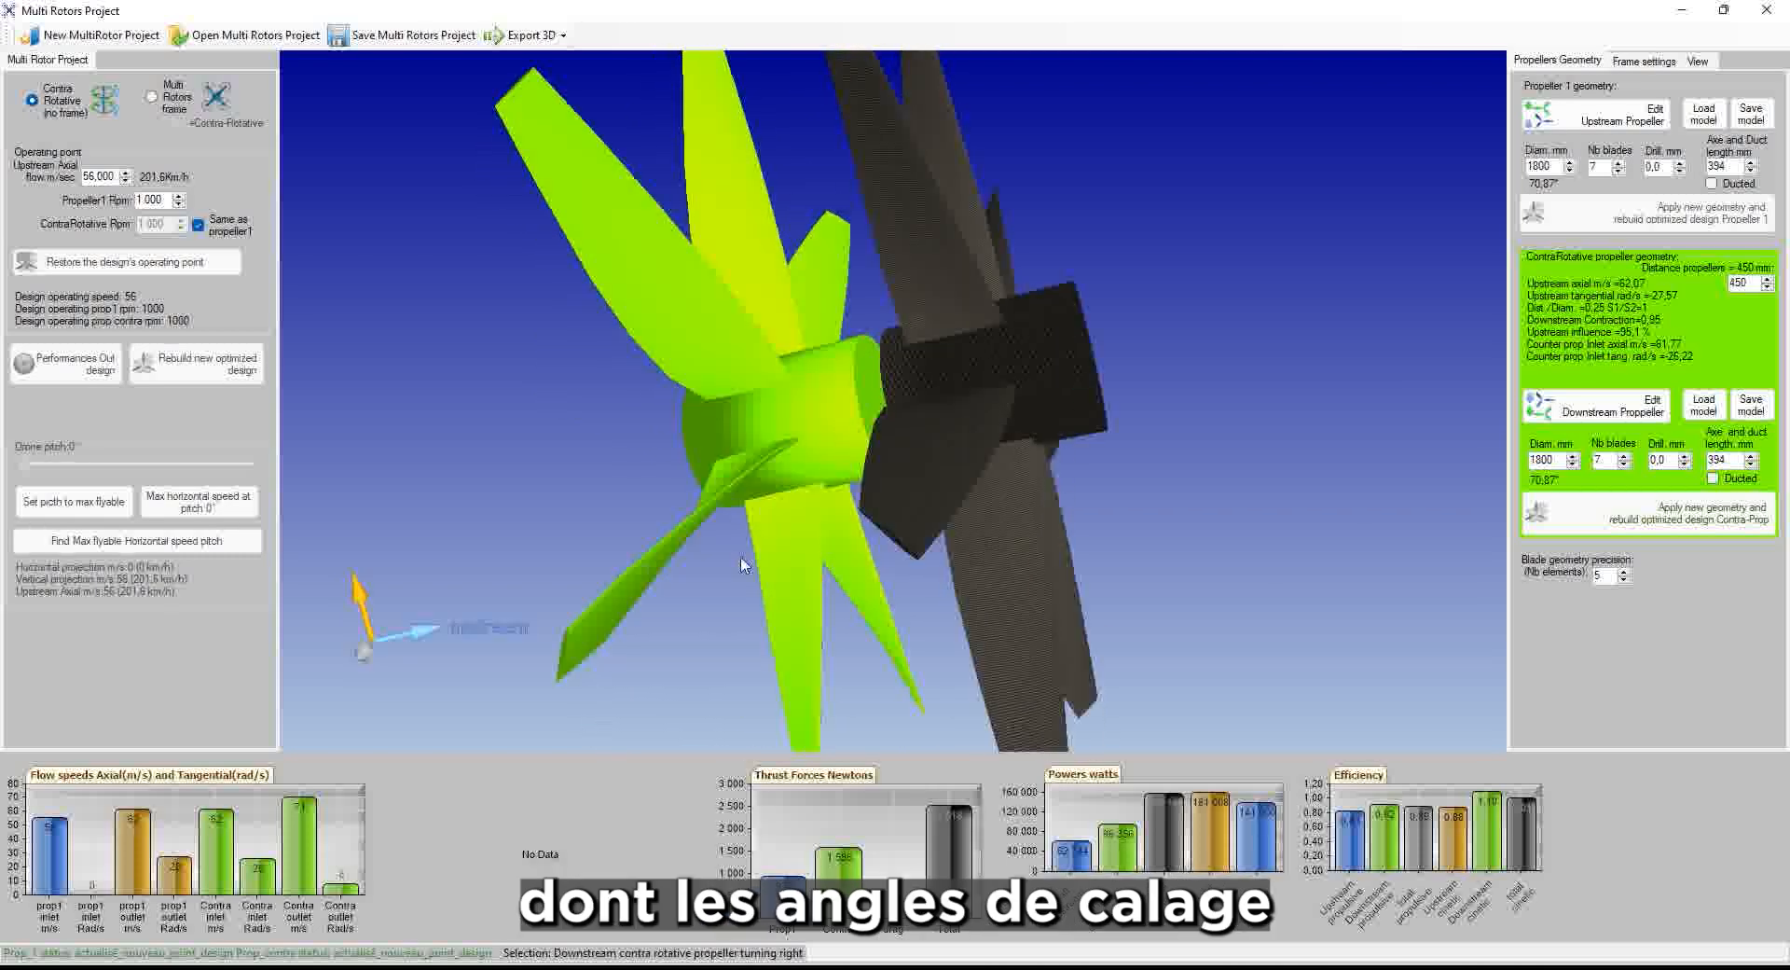
pyautogui.click(677, 570)
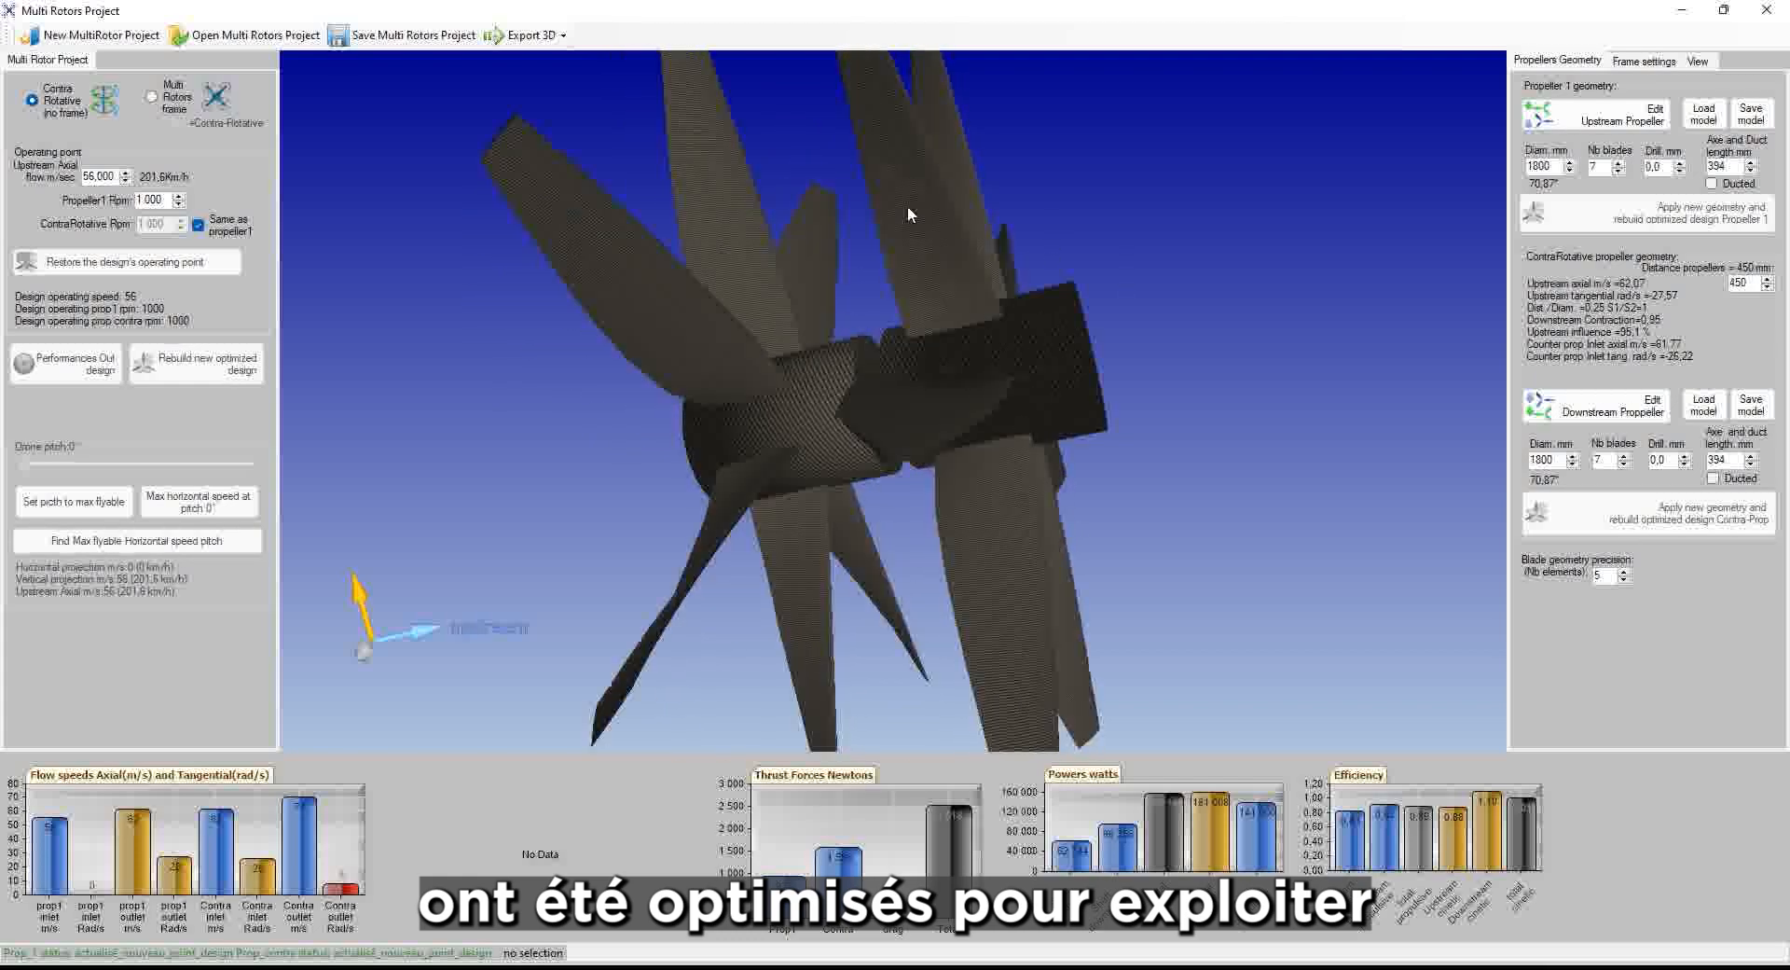
pyautogui.moveTo(1305, 470); pyautogui.dragTo(1106, 220, button='middle')
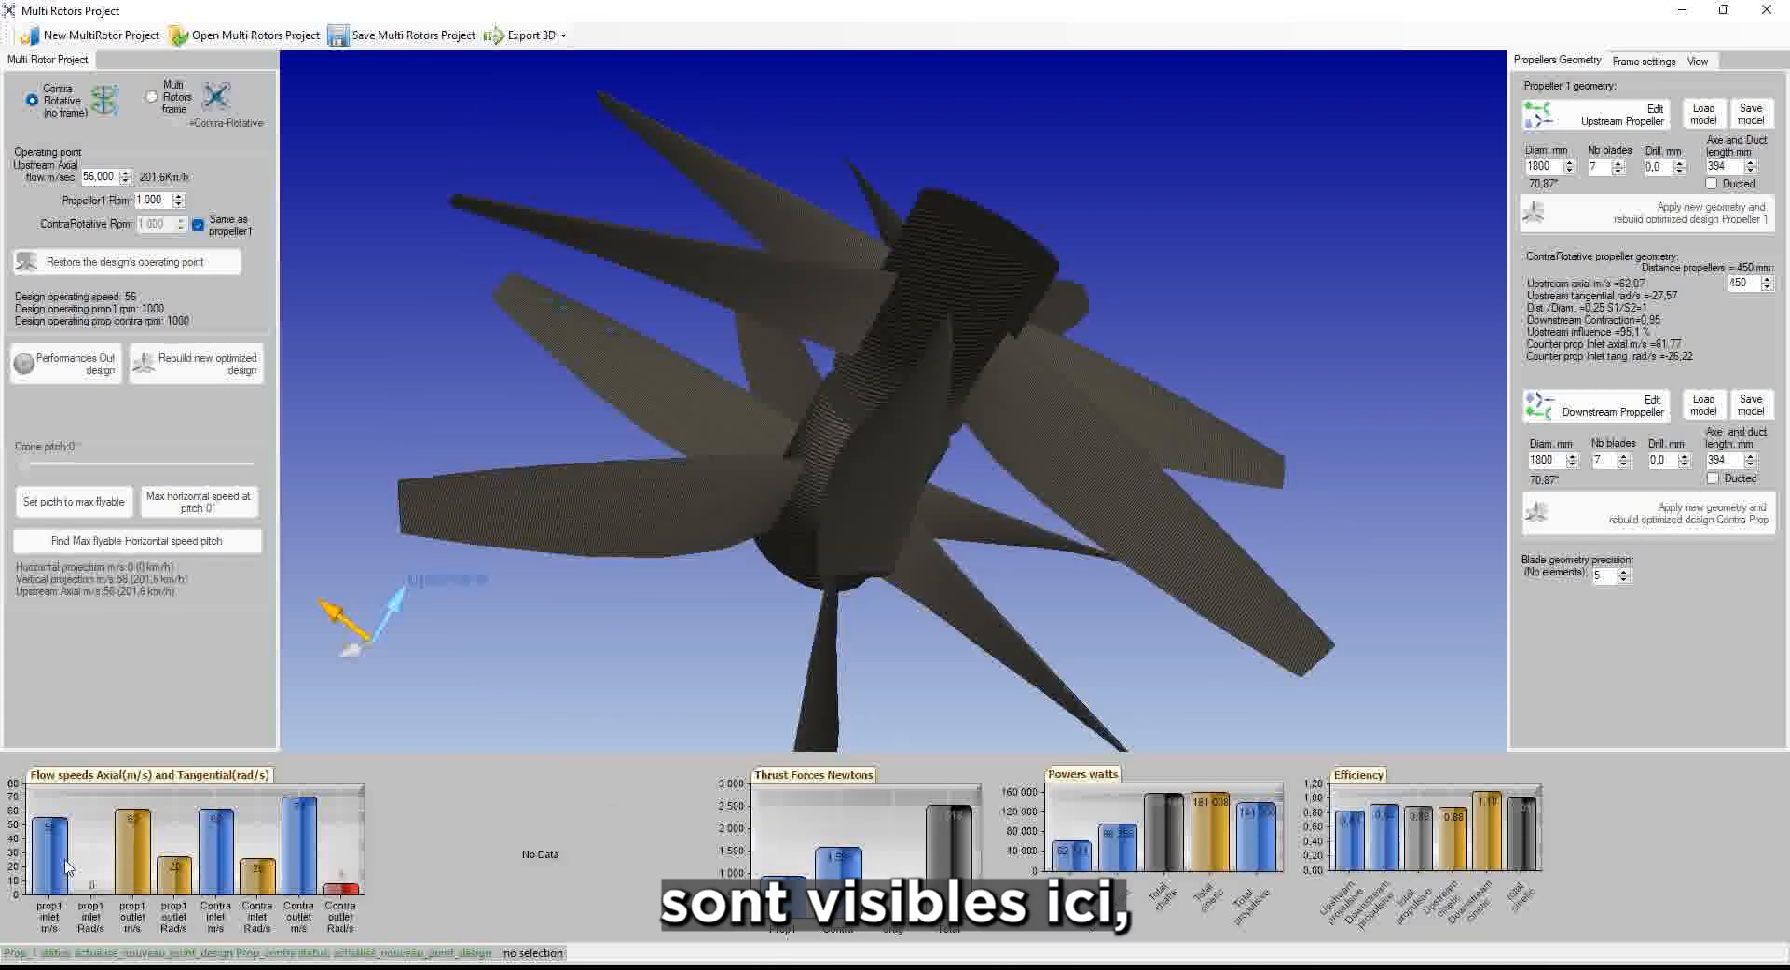
pyautogui.moveTo(58, 862)
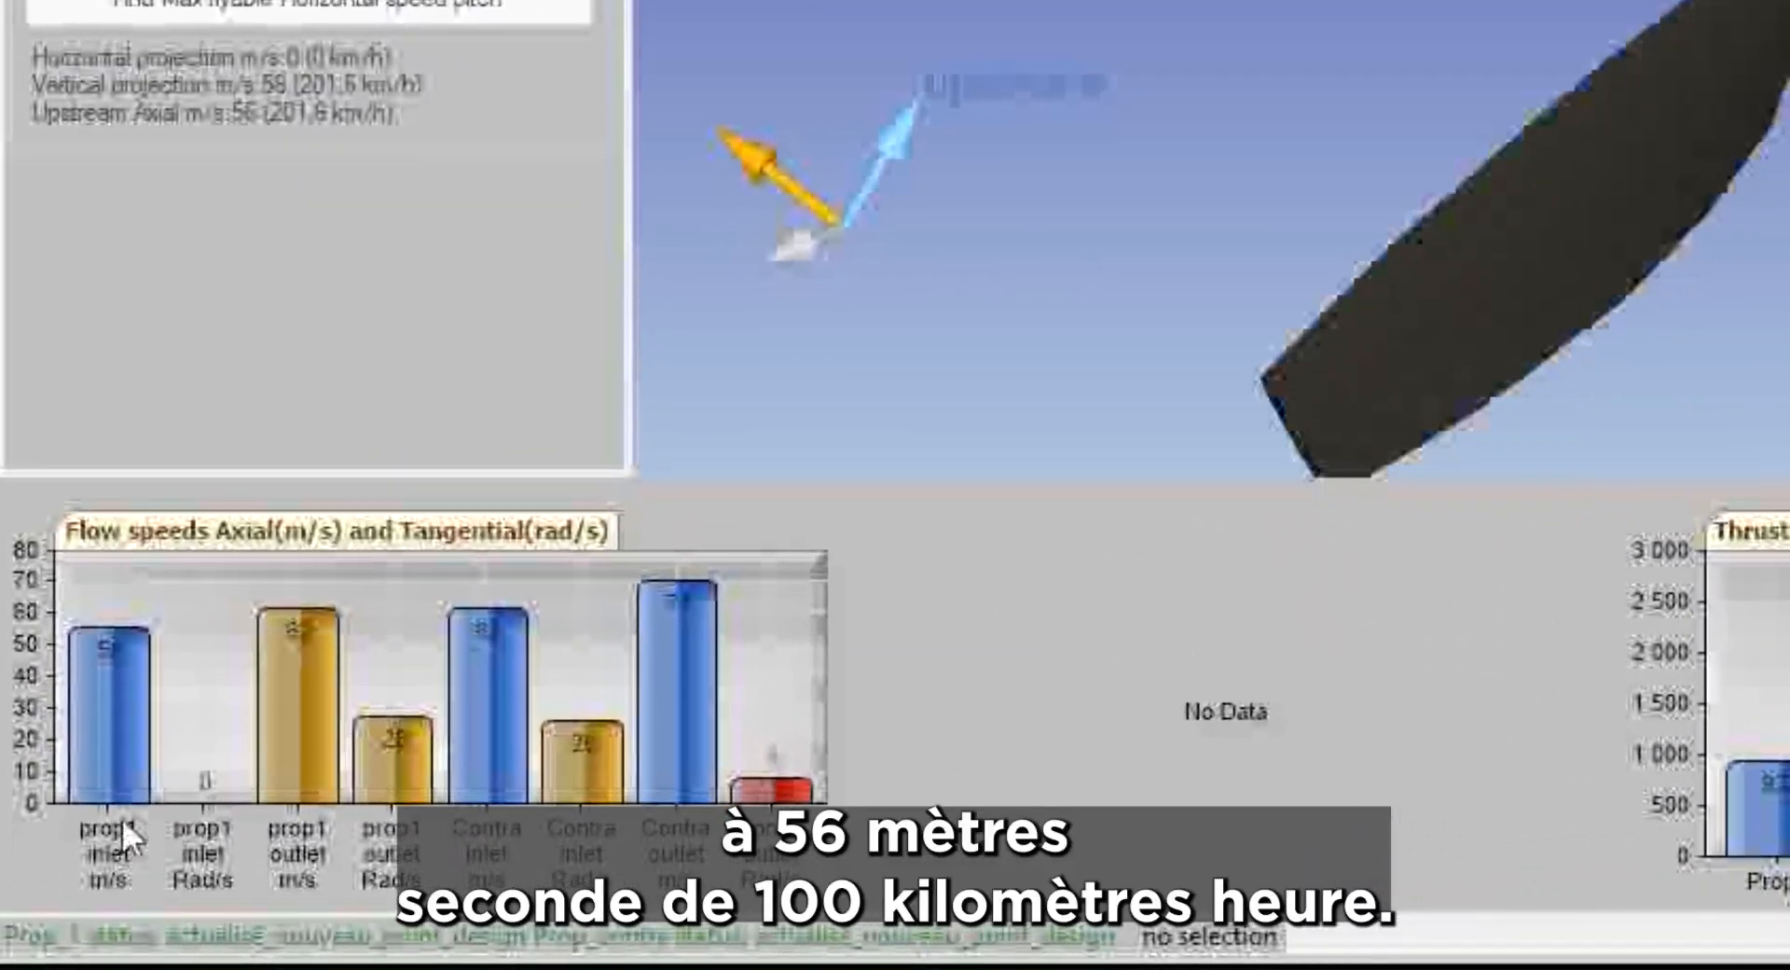
# Read the Flow speeds chart and highlight the upstream propeller's flow data
pyautogui.moveTo(120, 713)
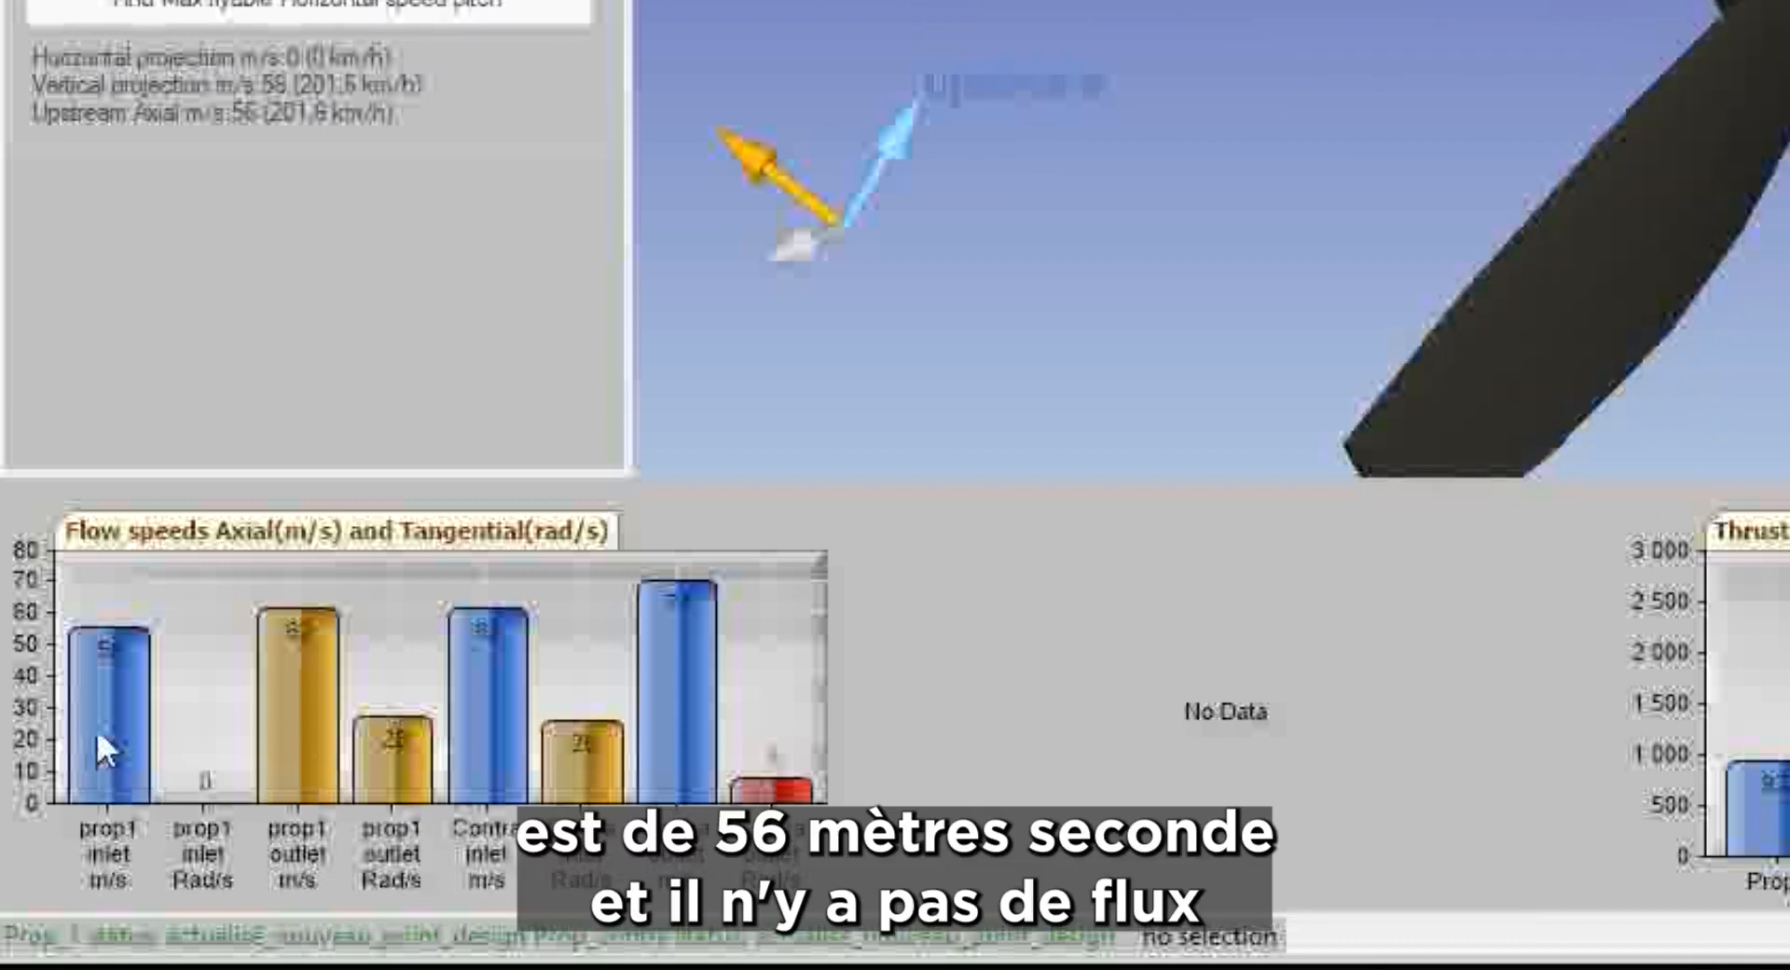
pyautogui.moveTo(114, 656)
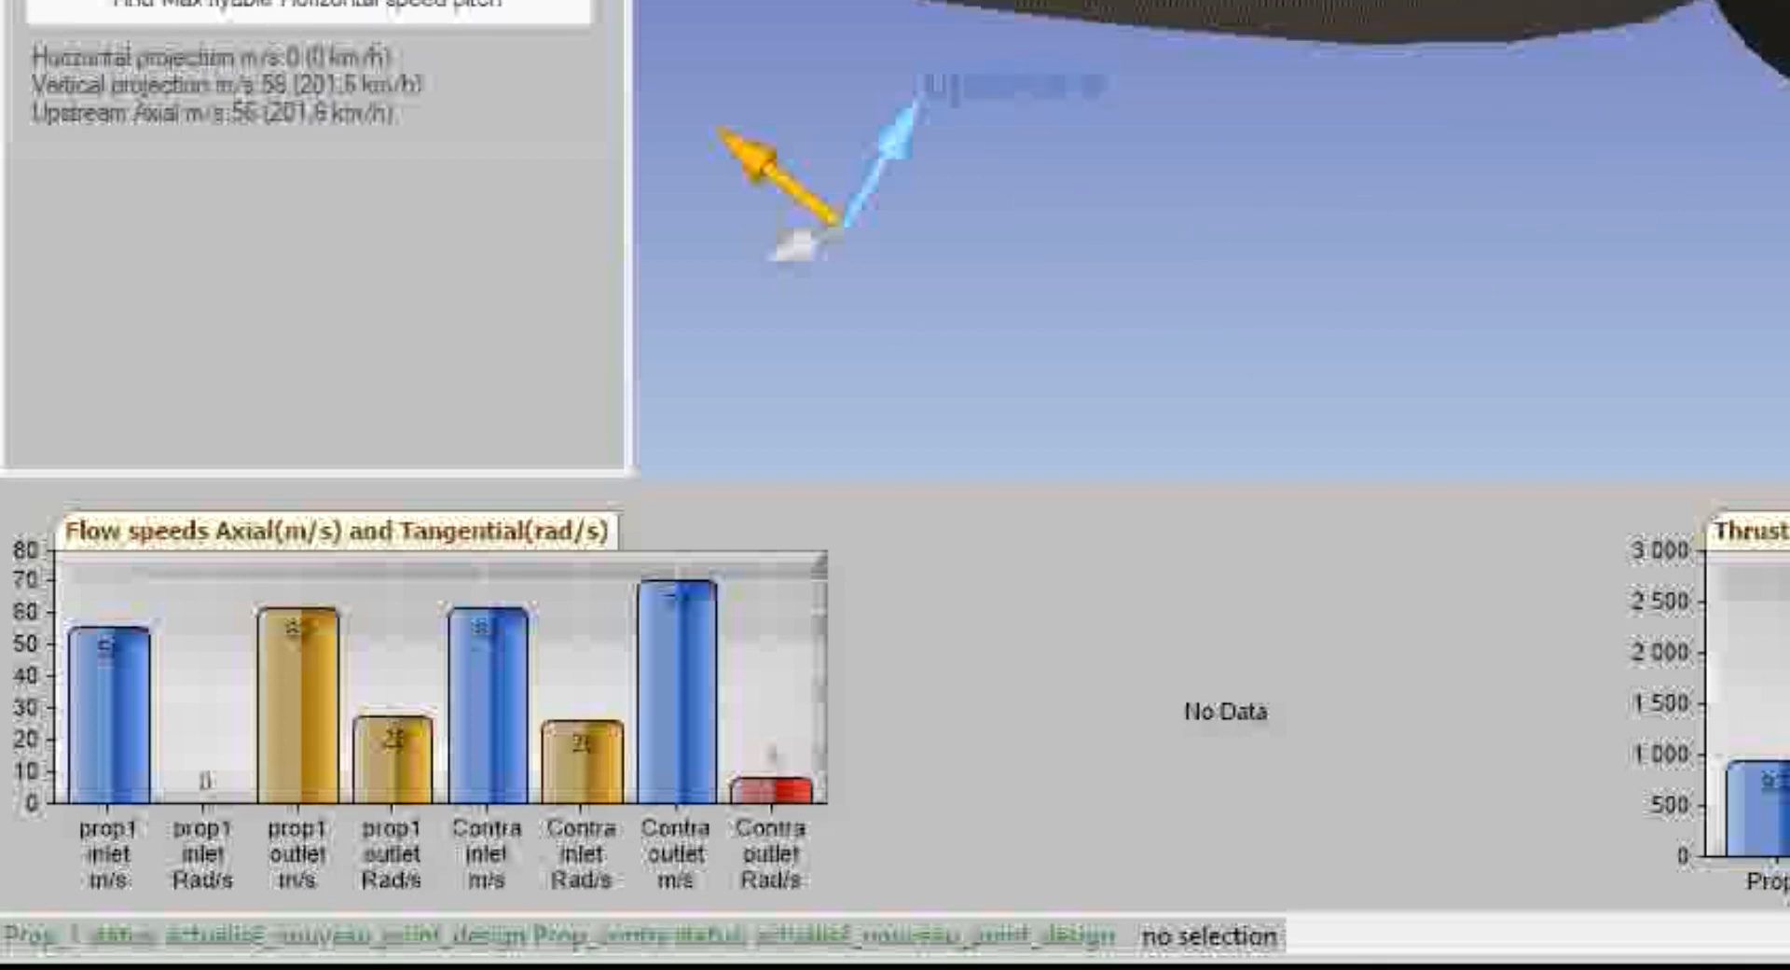
pyautogui.click(1771, 112)
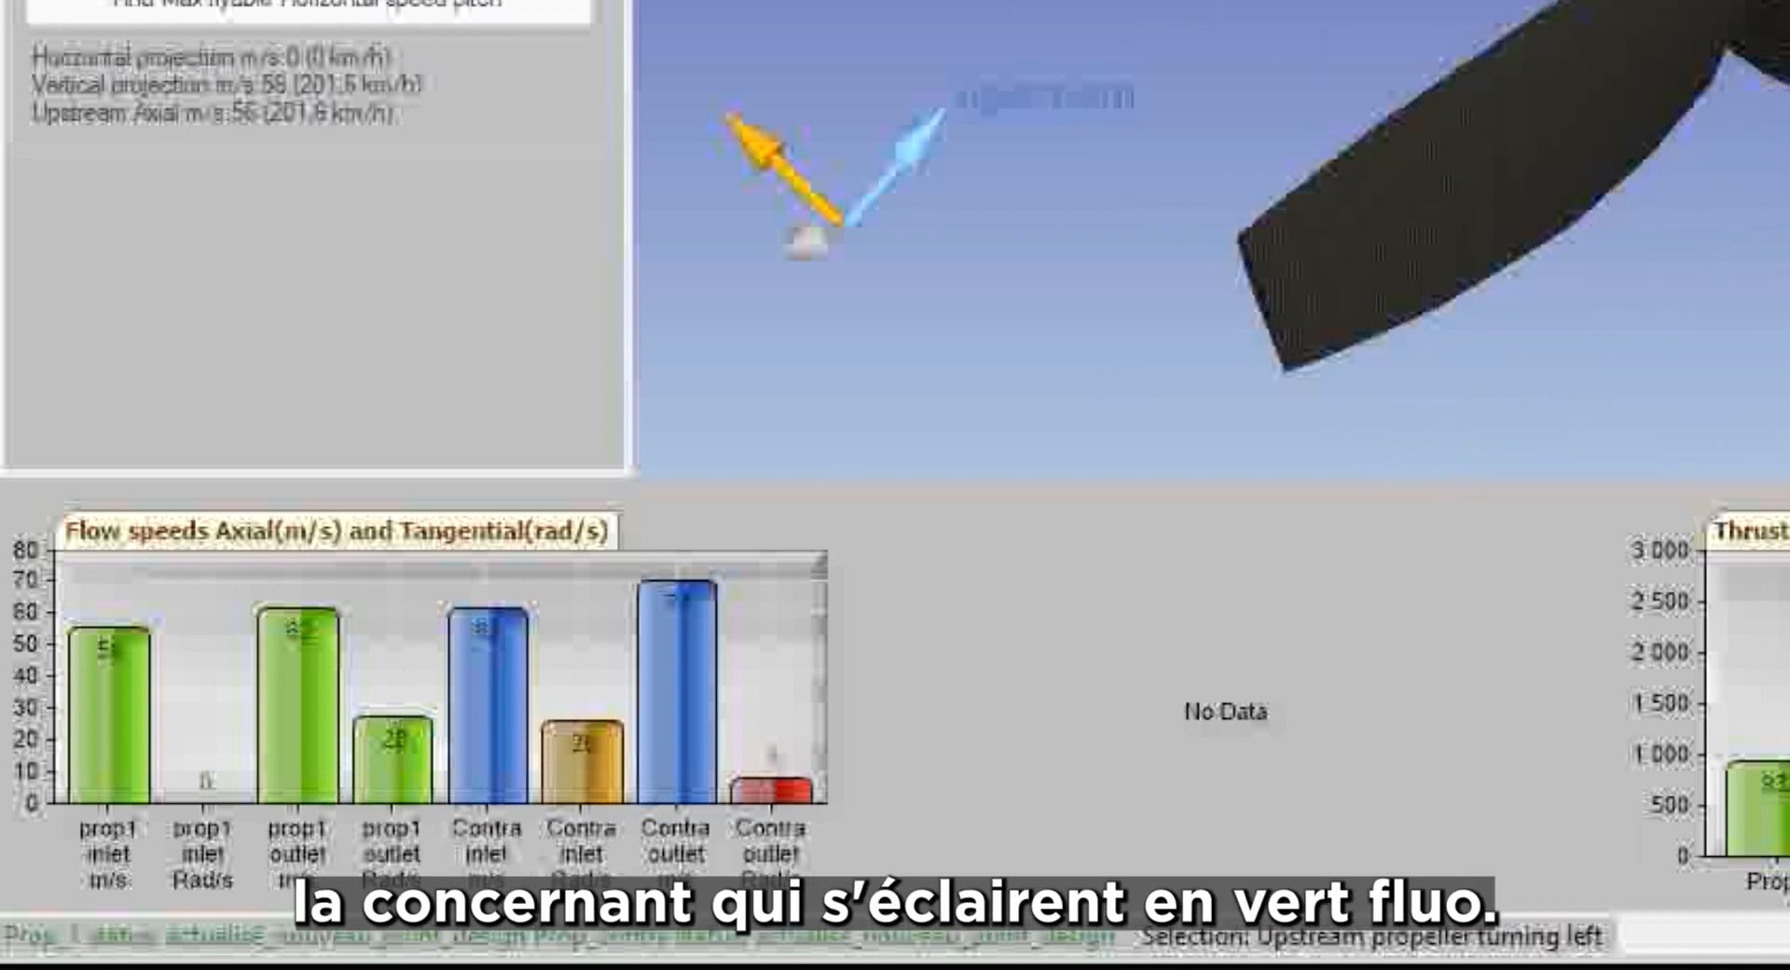
# Select the downstream contra-rotating propeller and read its inlet and outlet flow-speed bars
pyautogui.moveTo(293, 695)
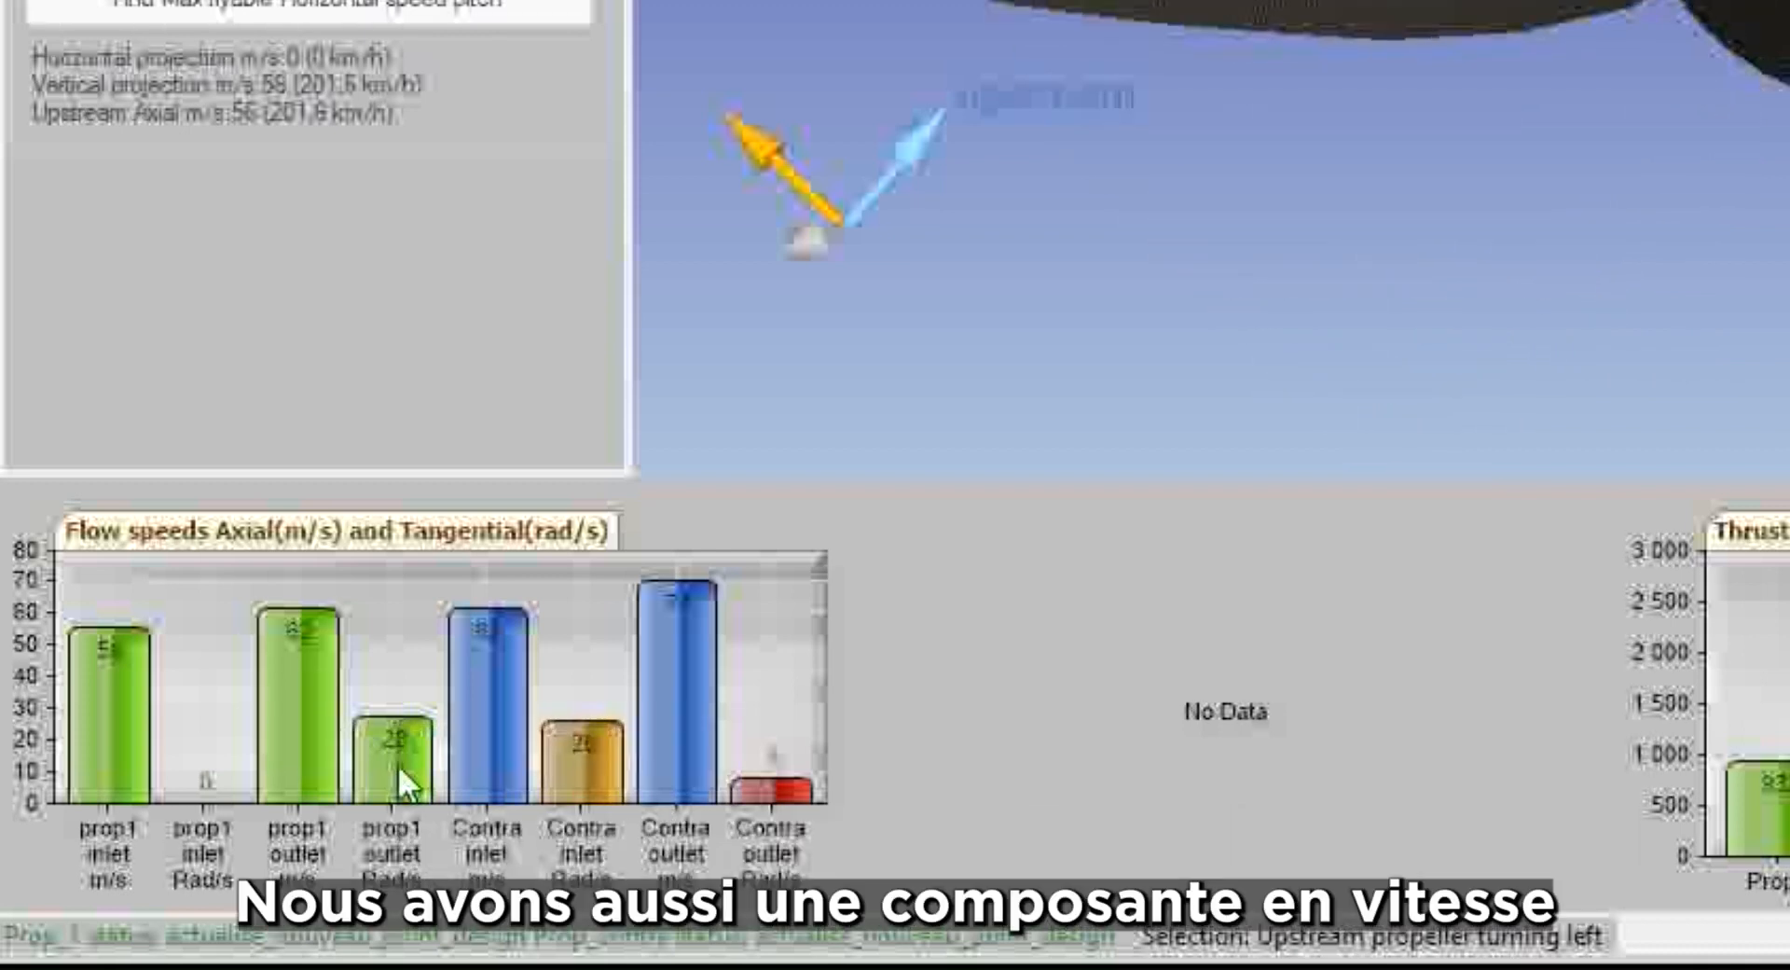
pyautogui.moveTo(399, 762)
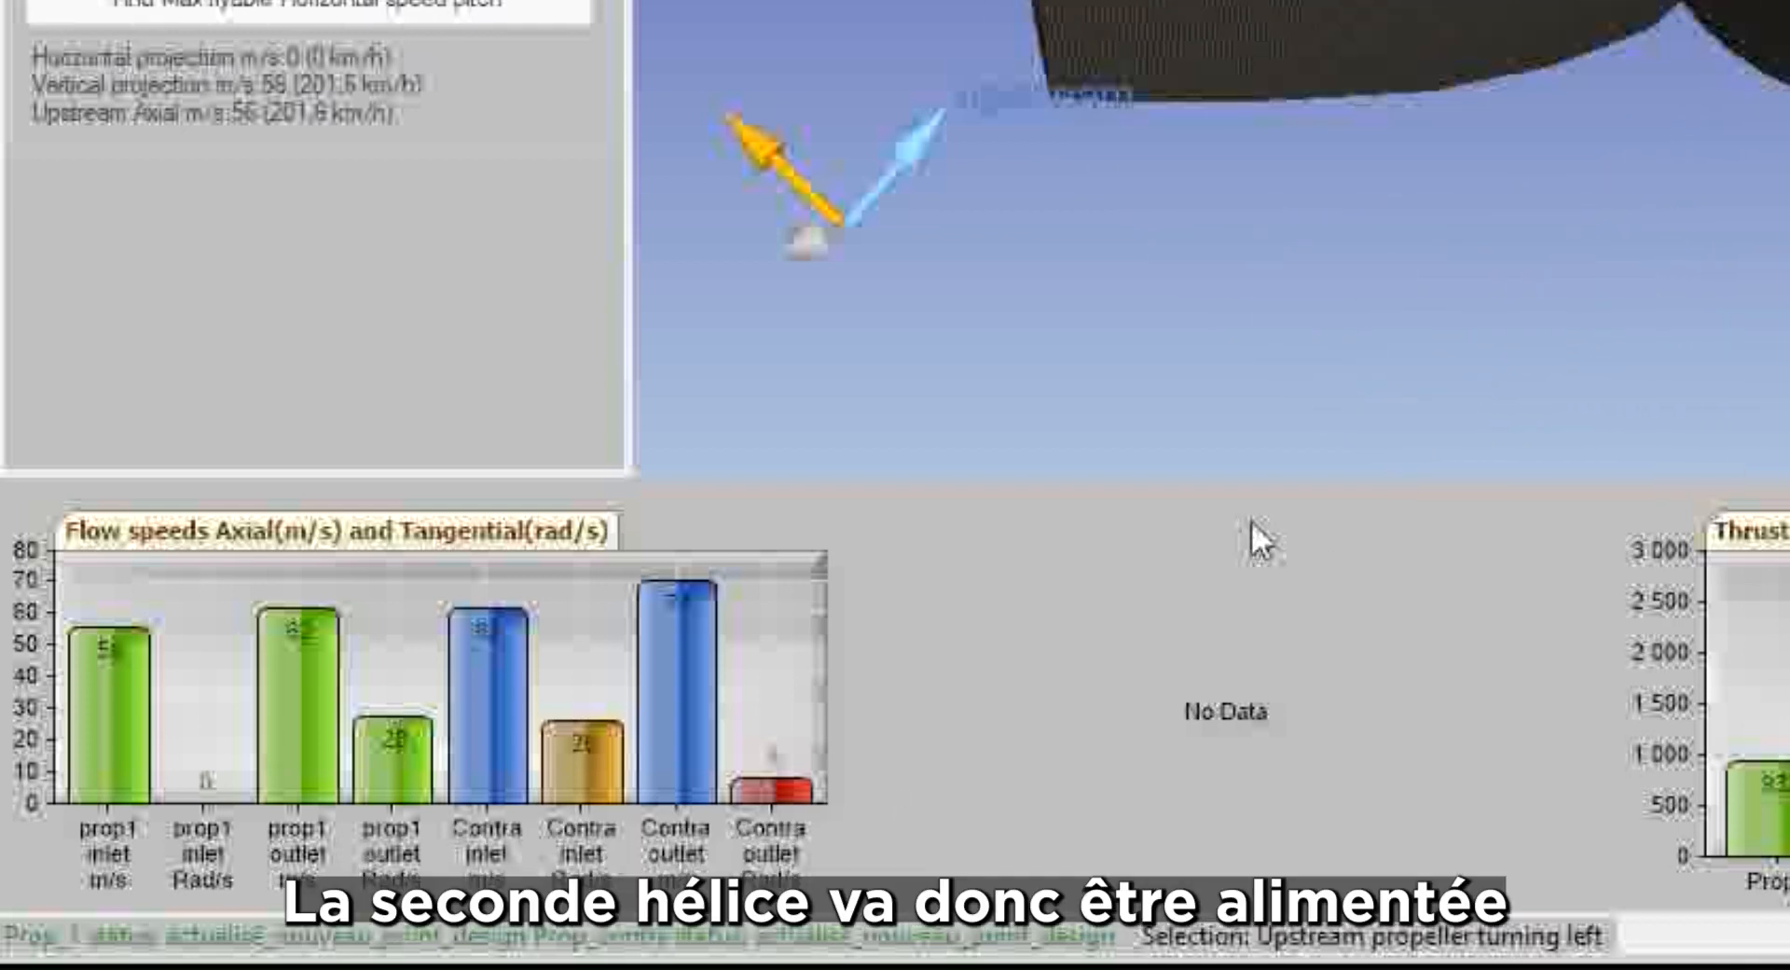
pyautogui.click(1391, 1)
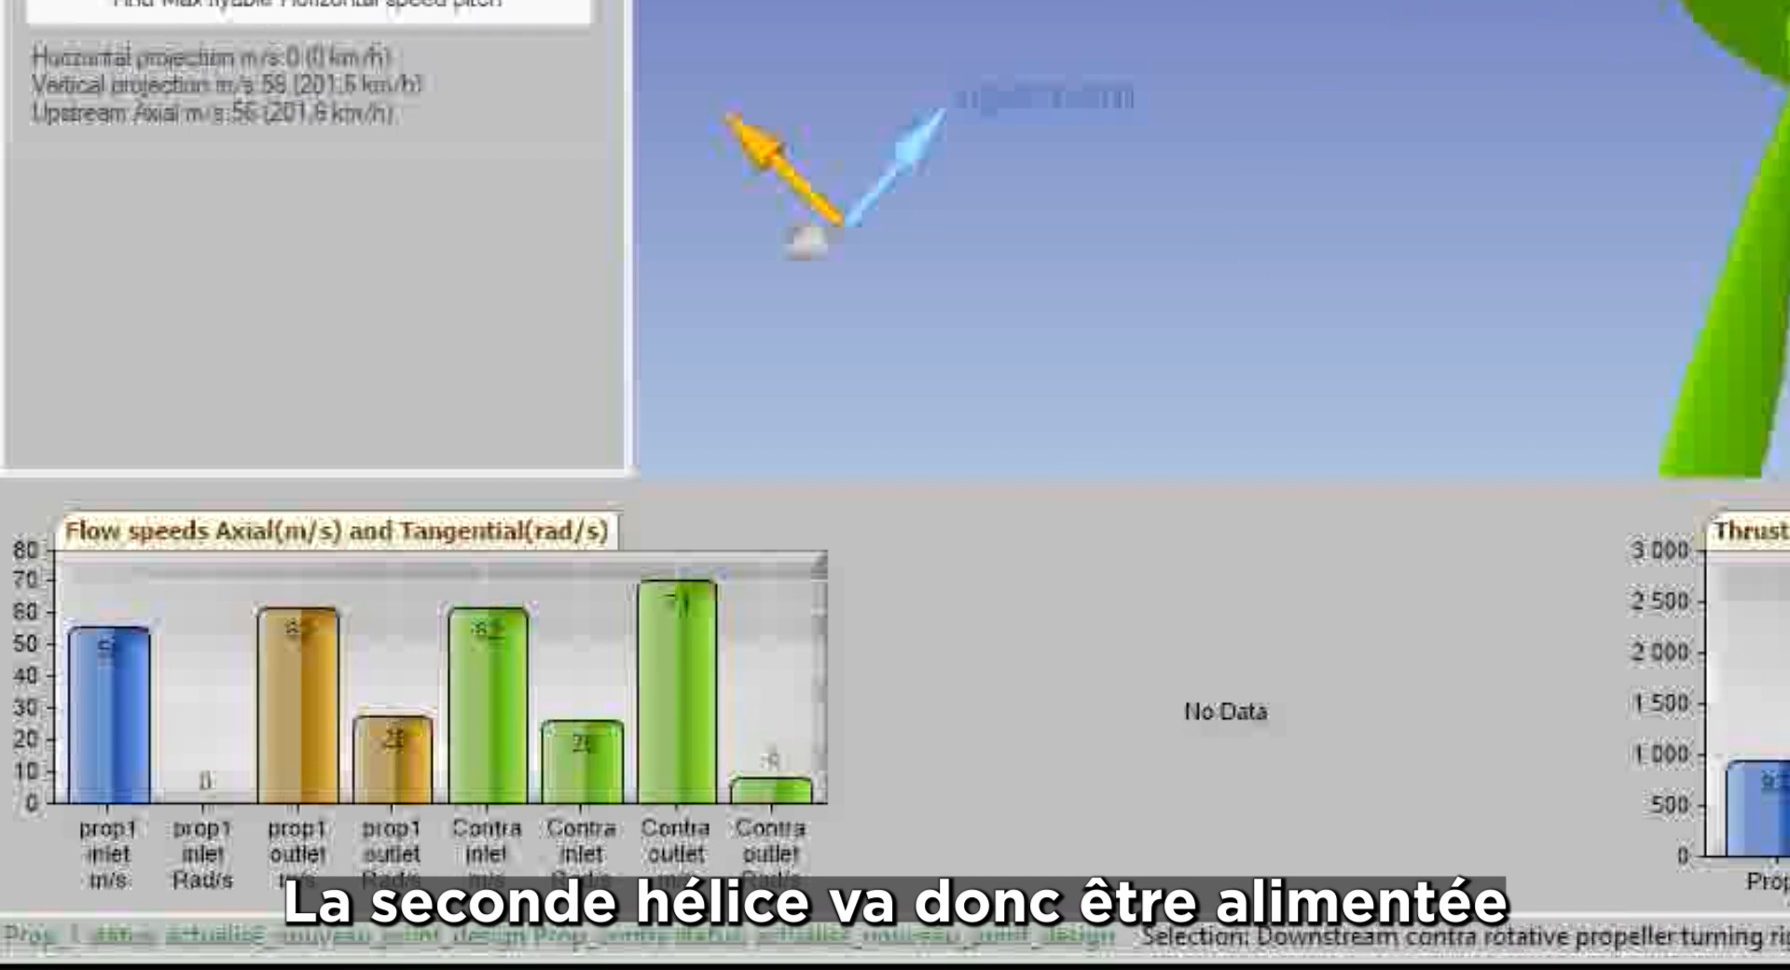
pyautogui.moveTo(483, 671)
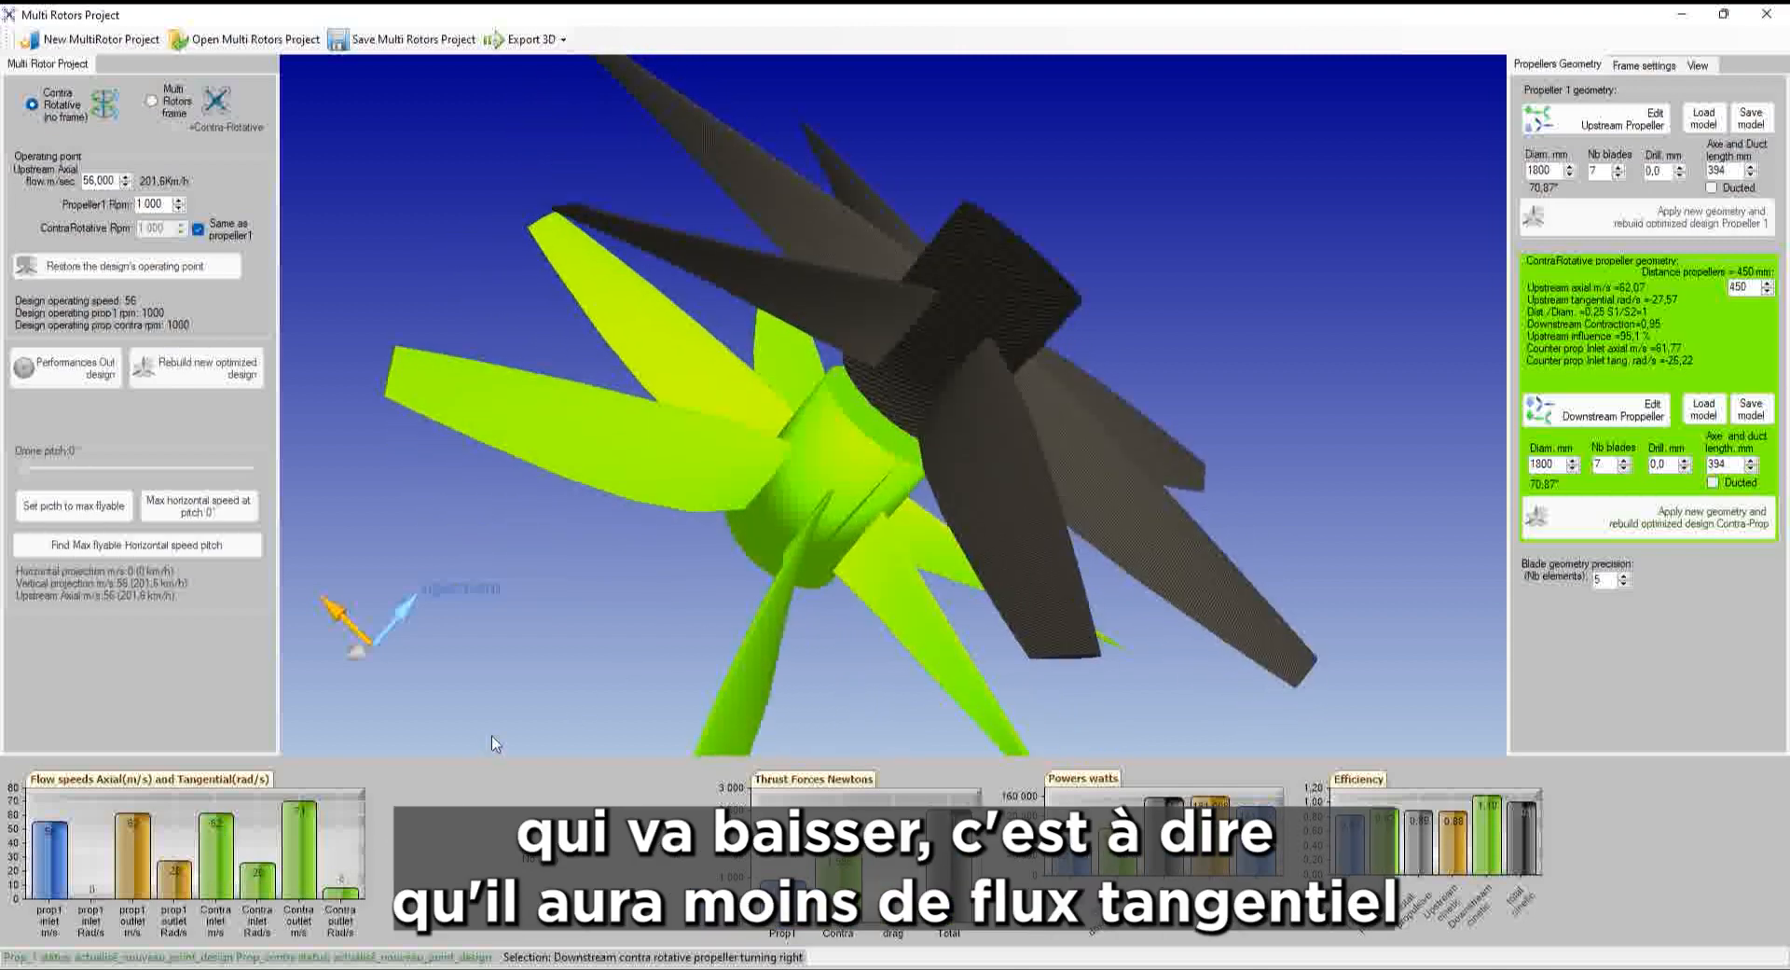
pyautogui.moveTo(265, 881)
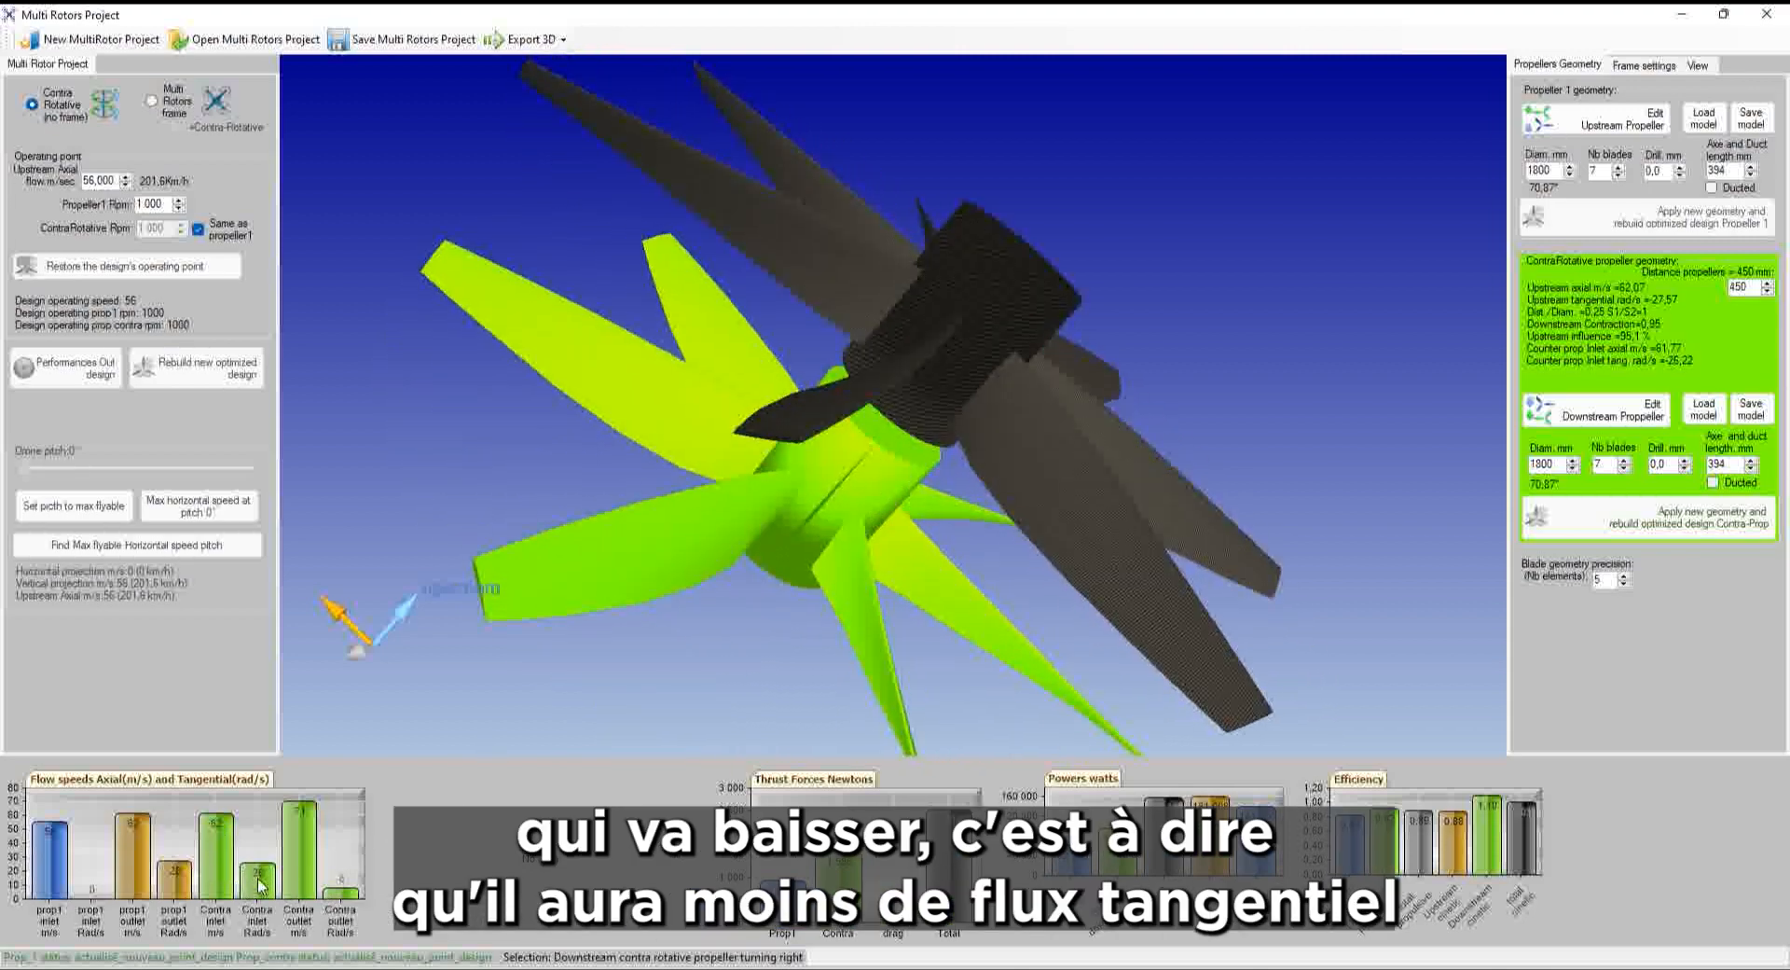
pyautogui.moveTo(238, 850)
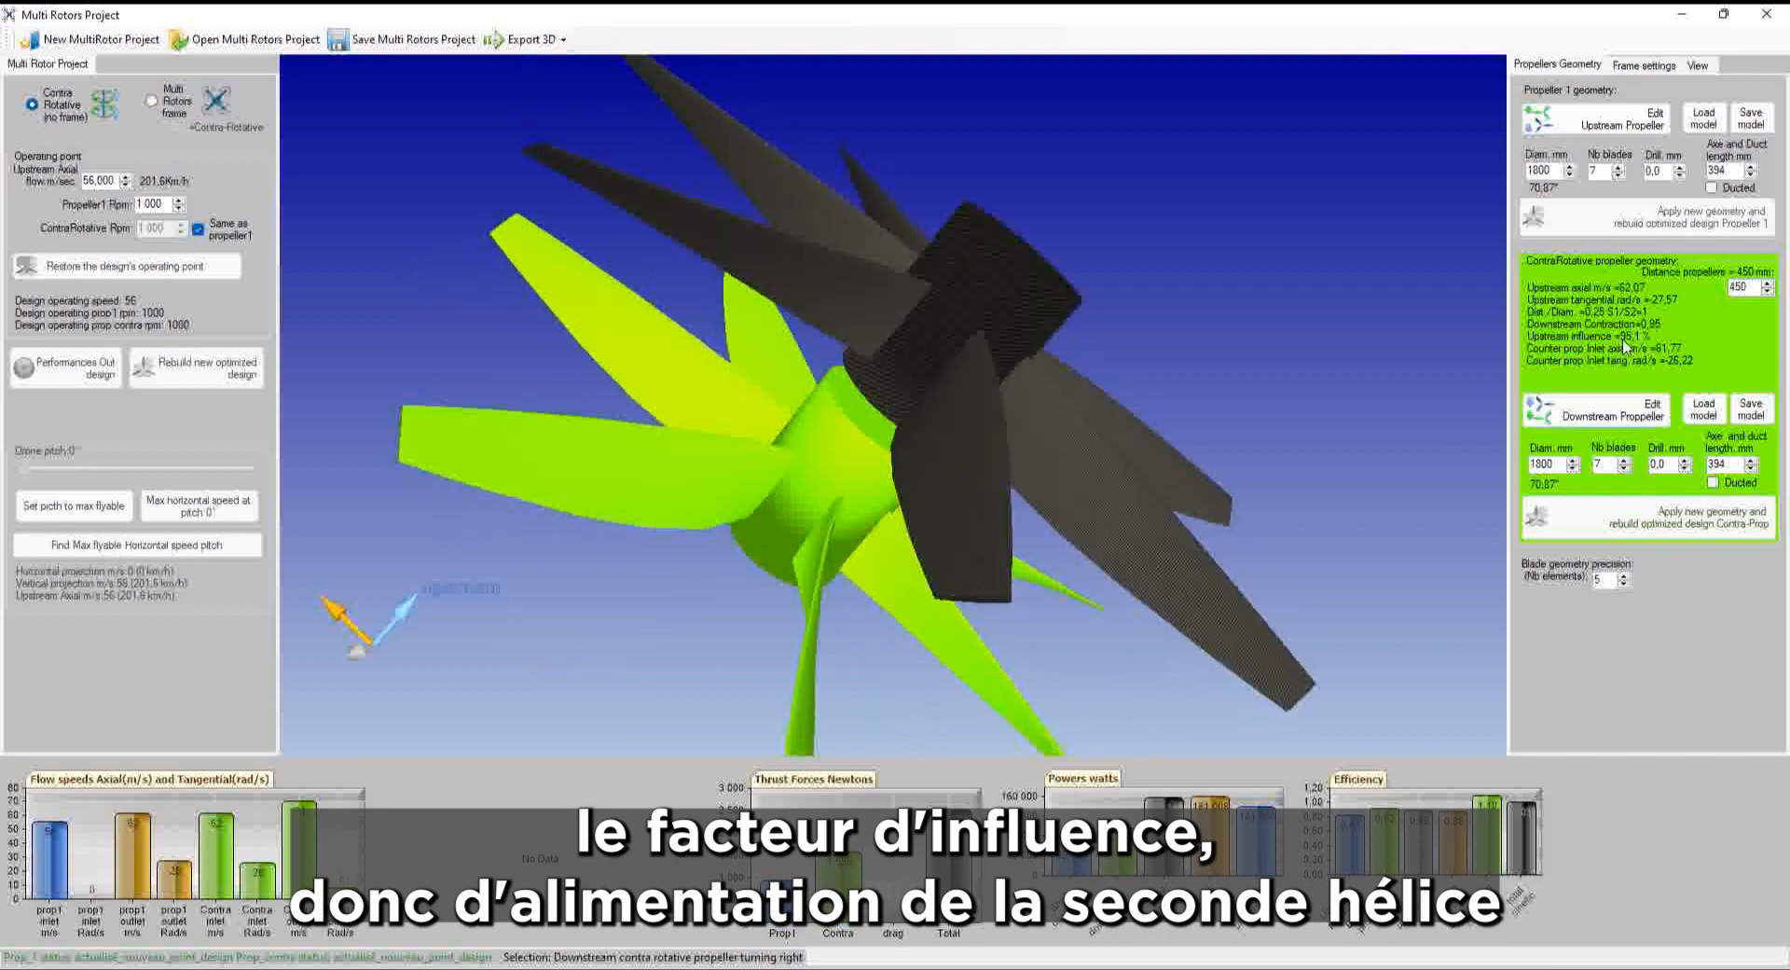
pyautogui.doubleClick(1735, 290)
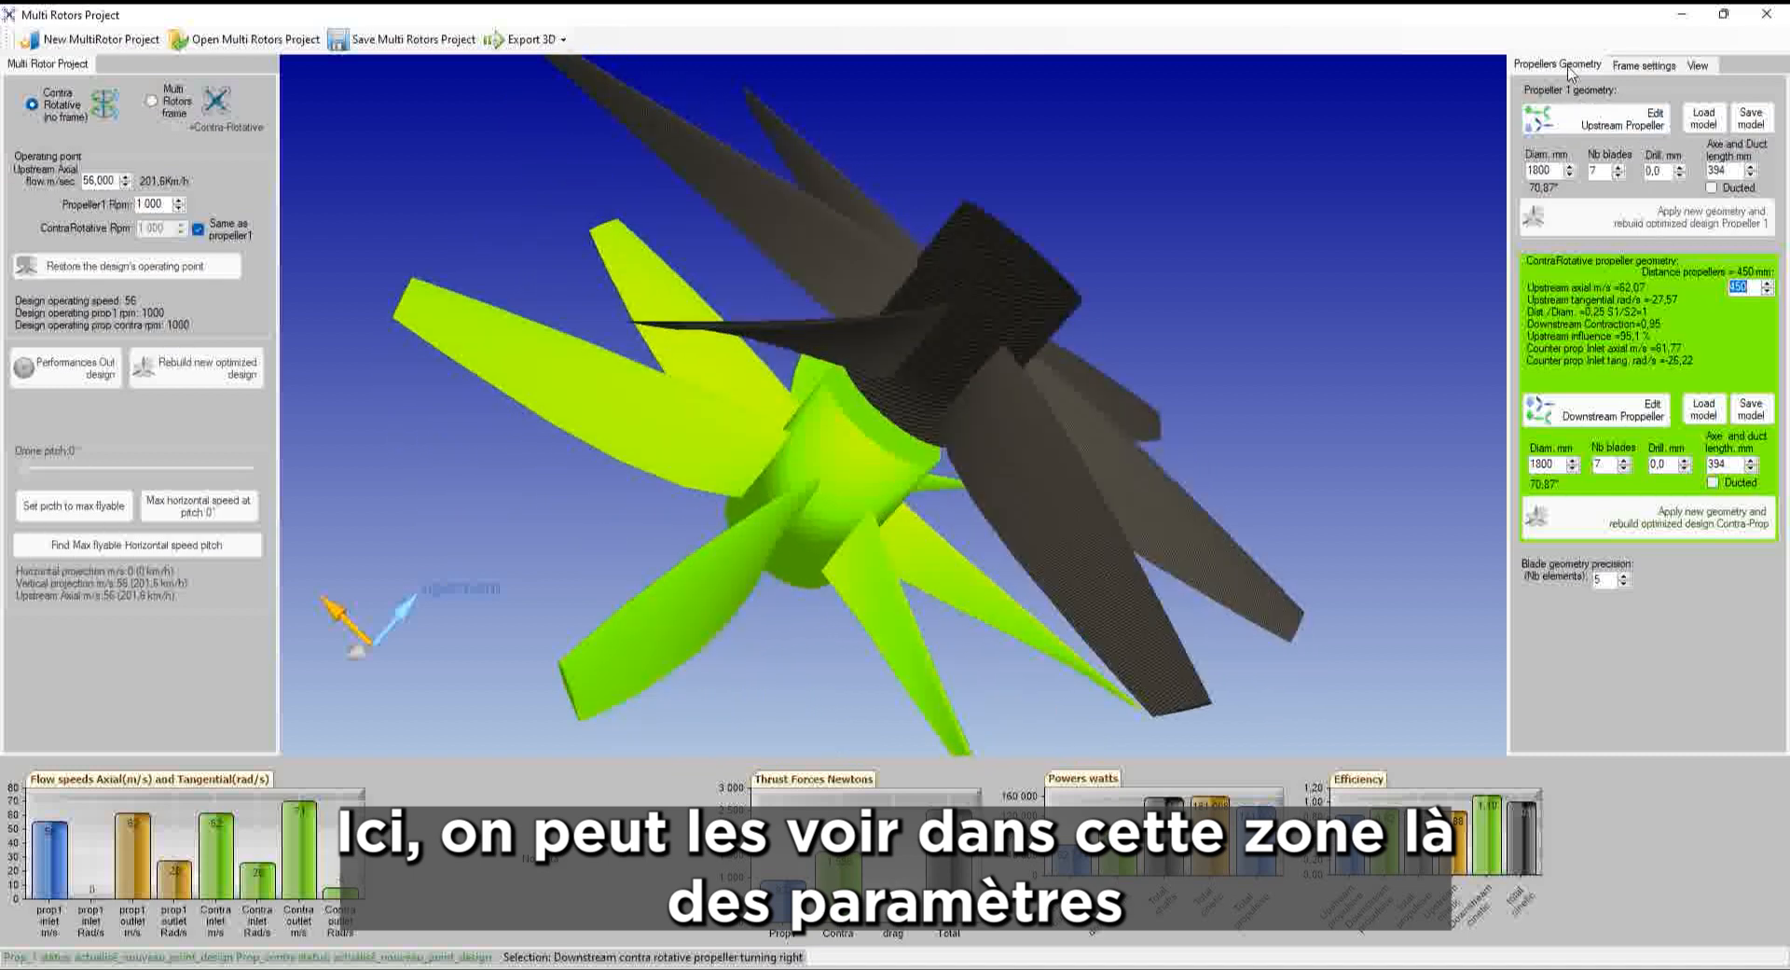
pyautogui.click(1171, 279)
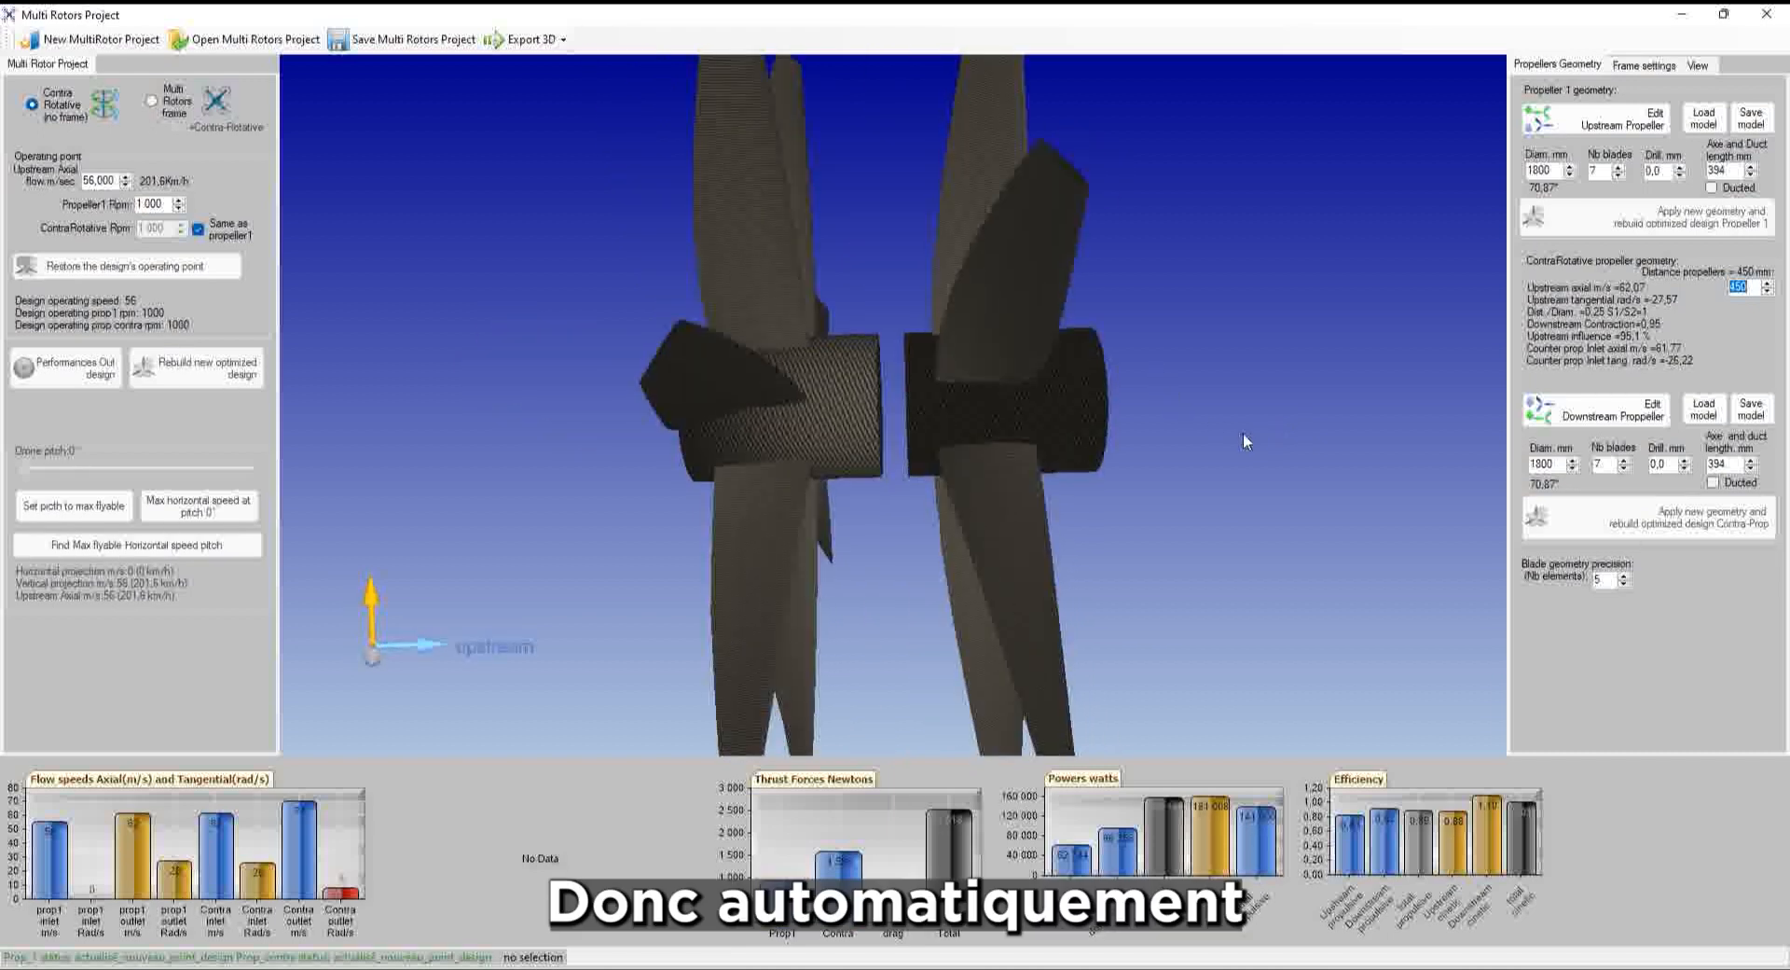
pyautogui.click(751, 273)
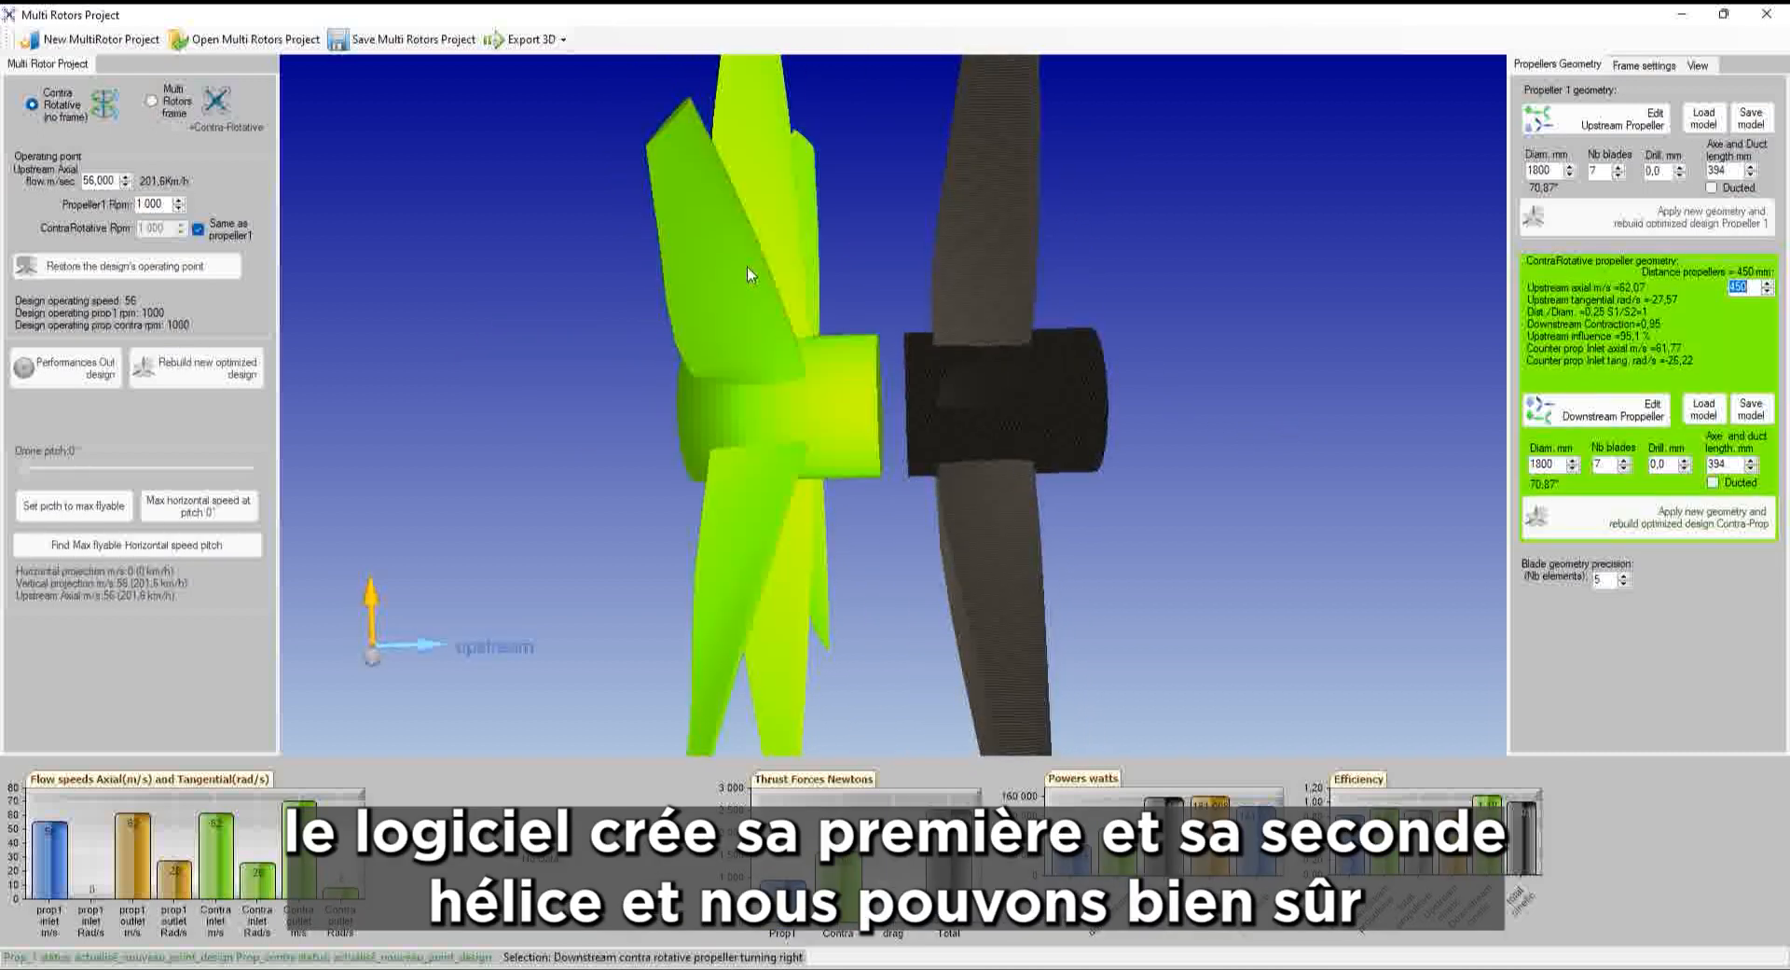
pyautogui.rightClick(752, 271)
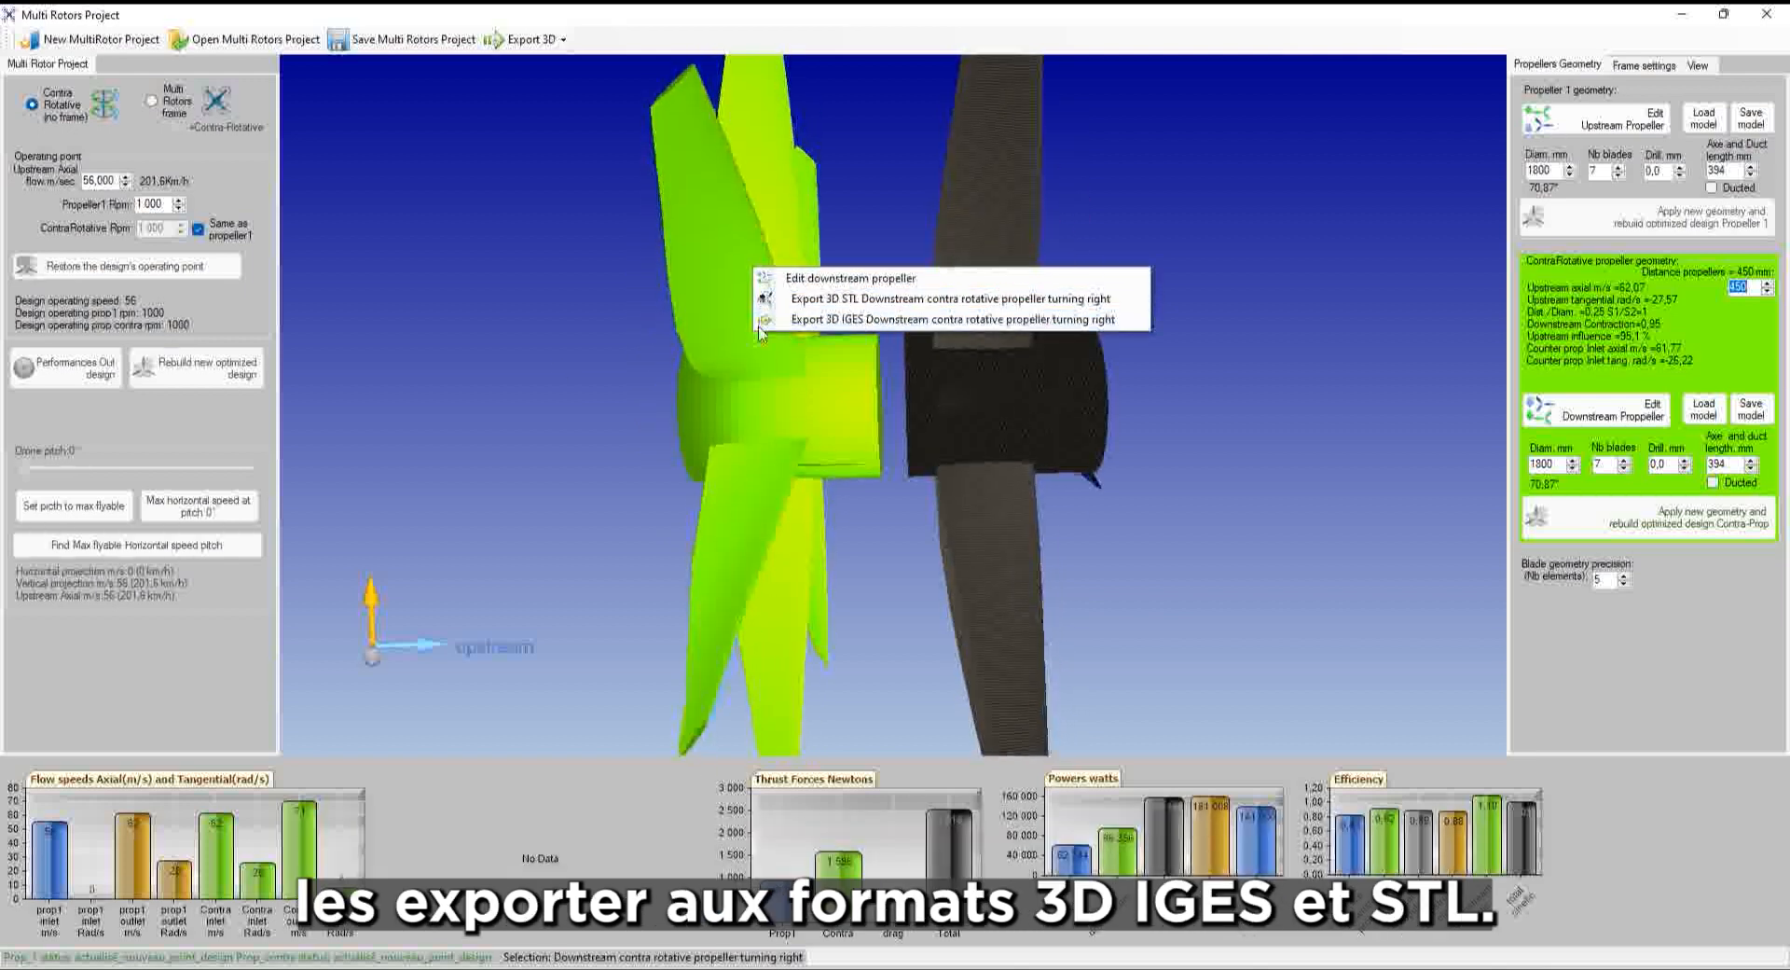
pyautogui.click(474, 369)
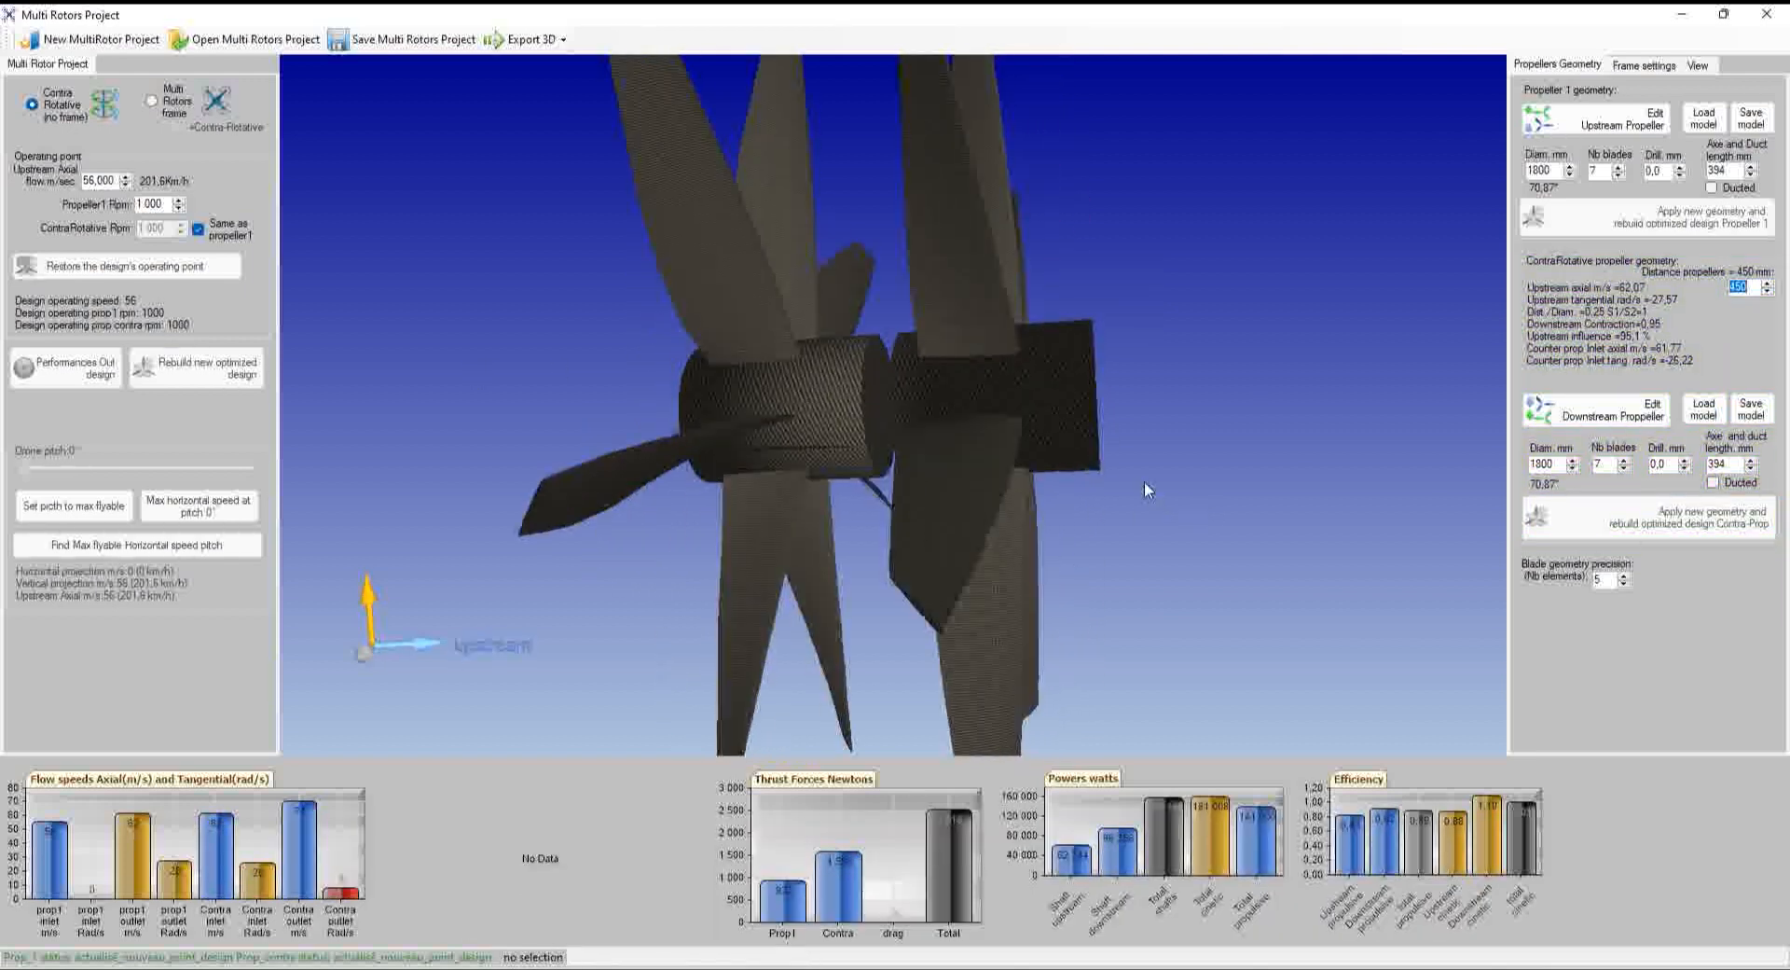
pyautogui.click(736, 580)
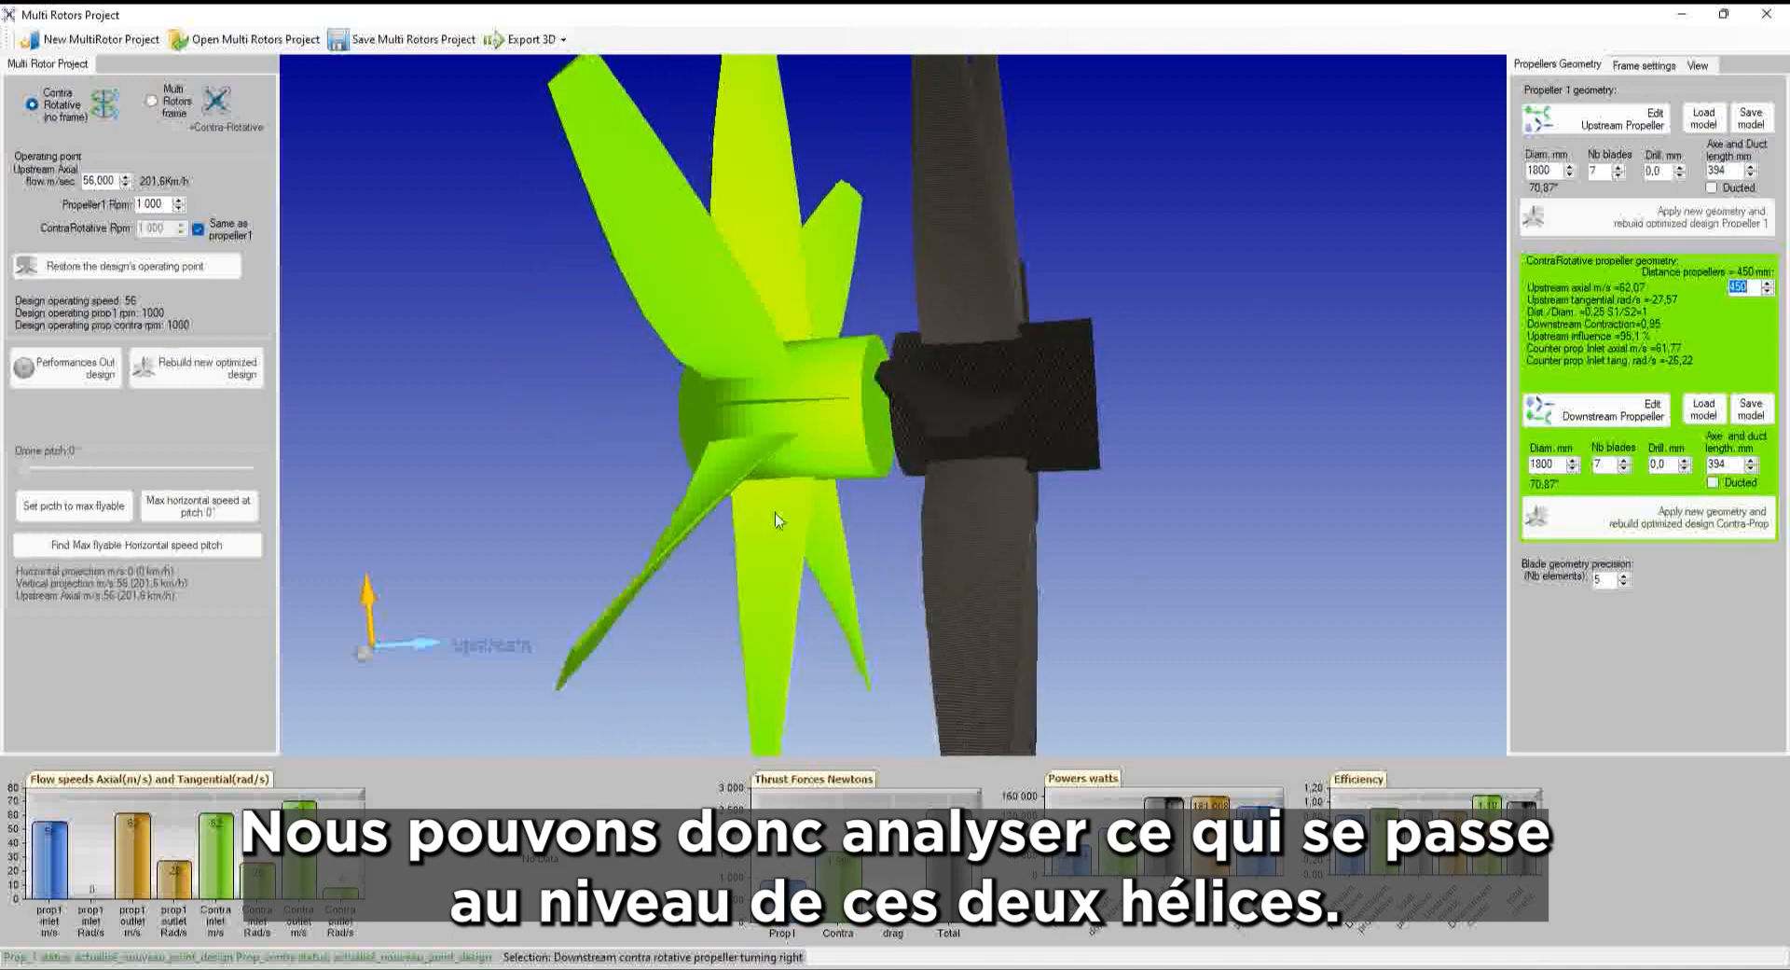
# Select the upstream propeller to highlight its Propeller 1 geometry data and chart bars
pyautogui.click(1009, 733)
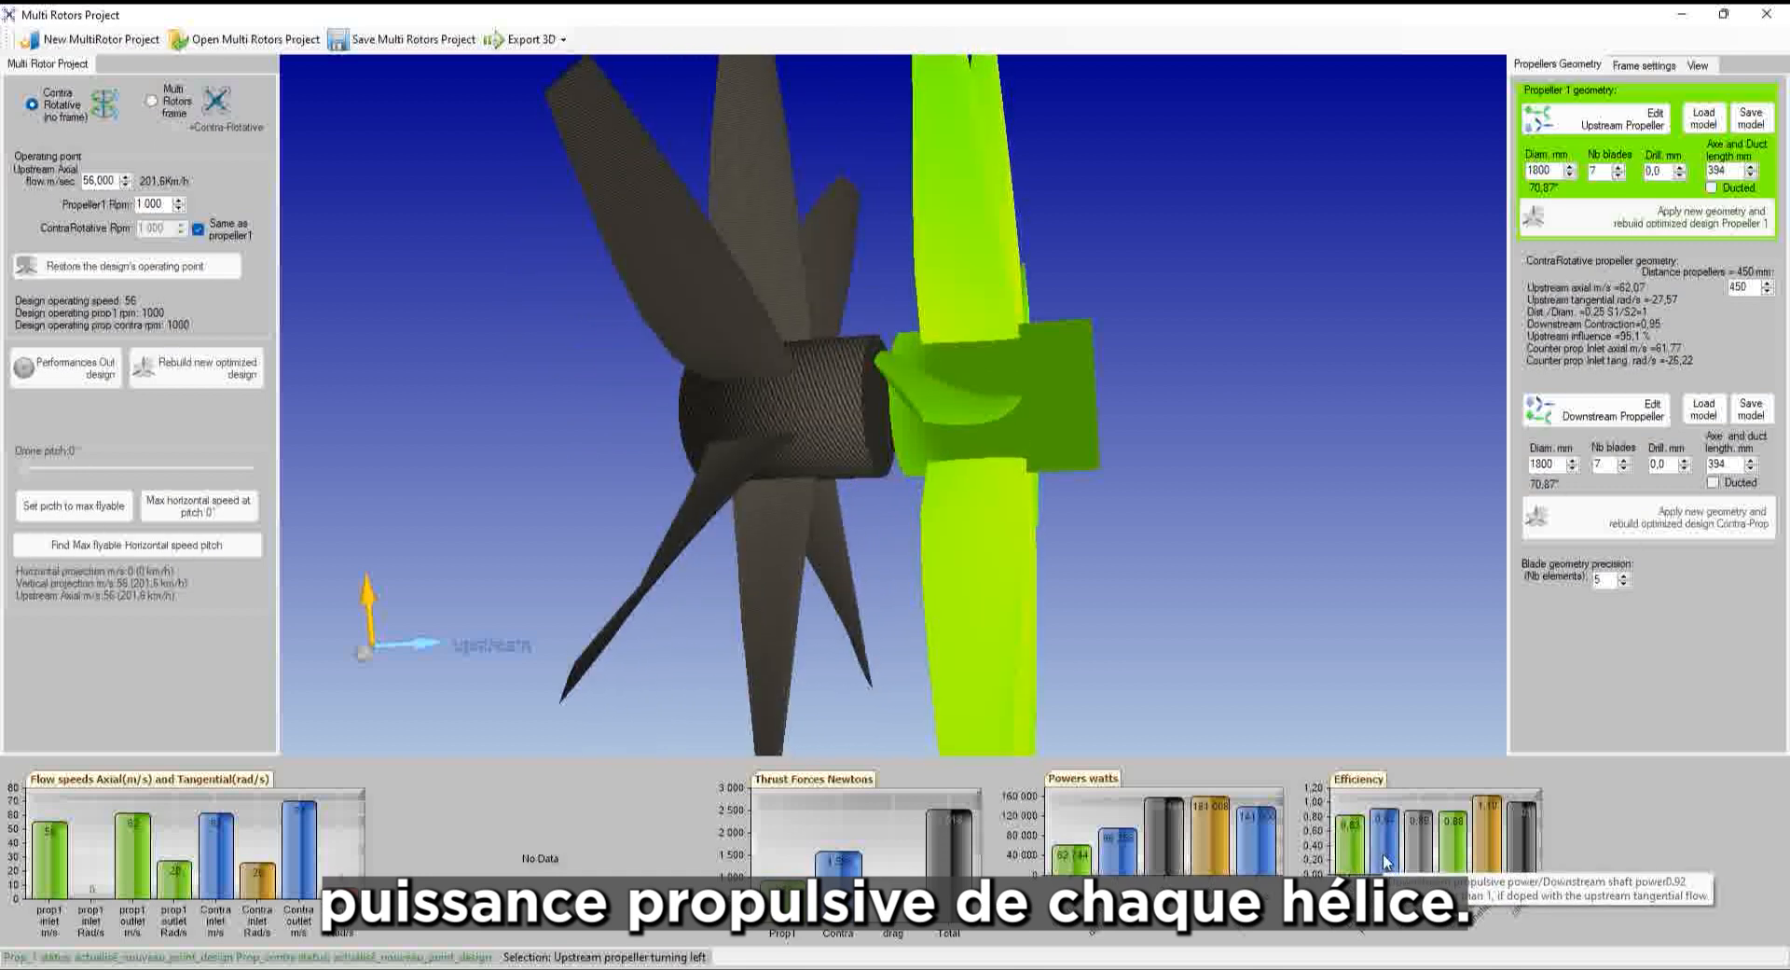
# Read the efficiency bars (0.89 total, 0.83 upstream, 0.92 downstream), then select the downstream propeller
pyautogui.moveTo(1350, 841)
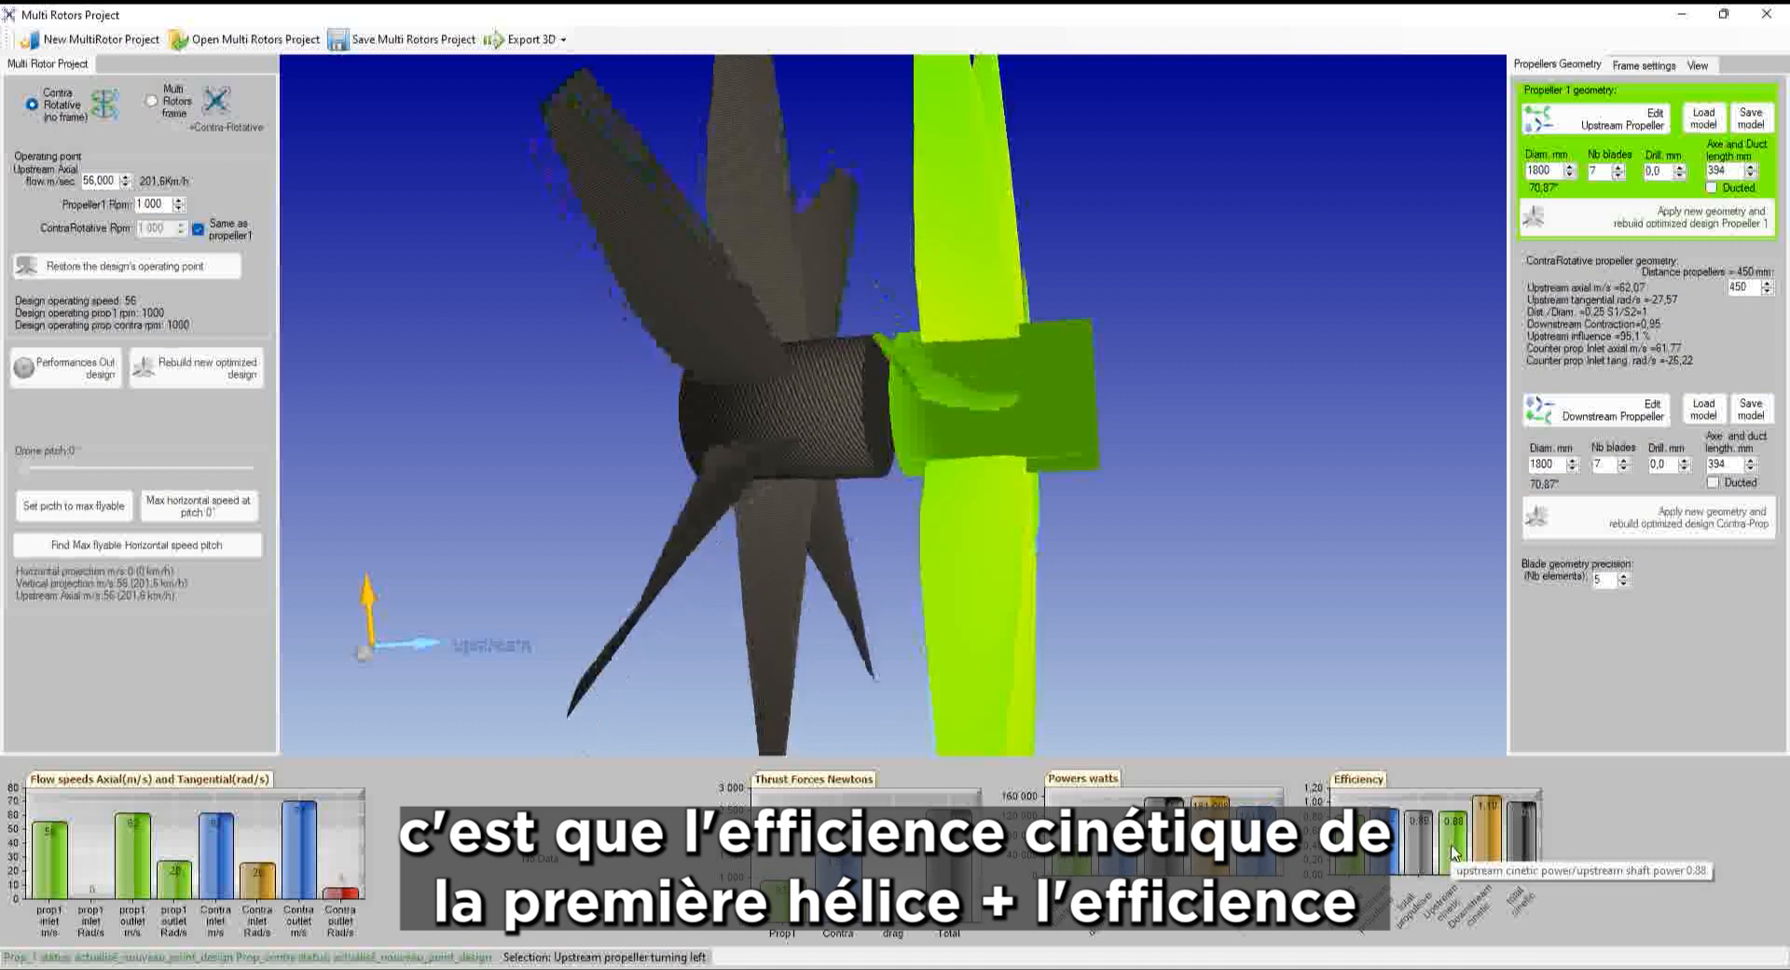
pyautogui.moveTo(1489, 827)
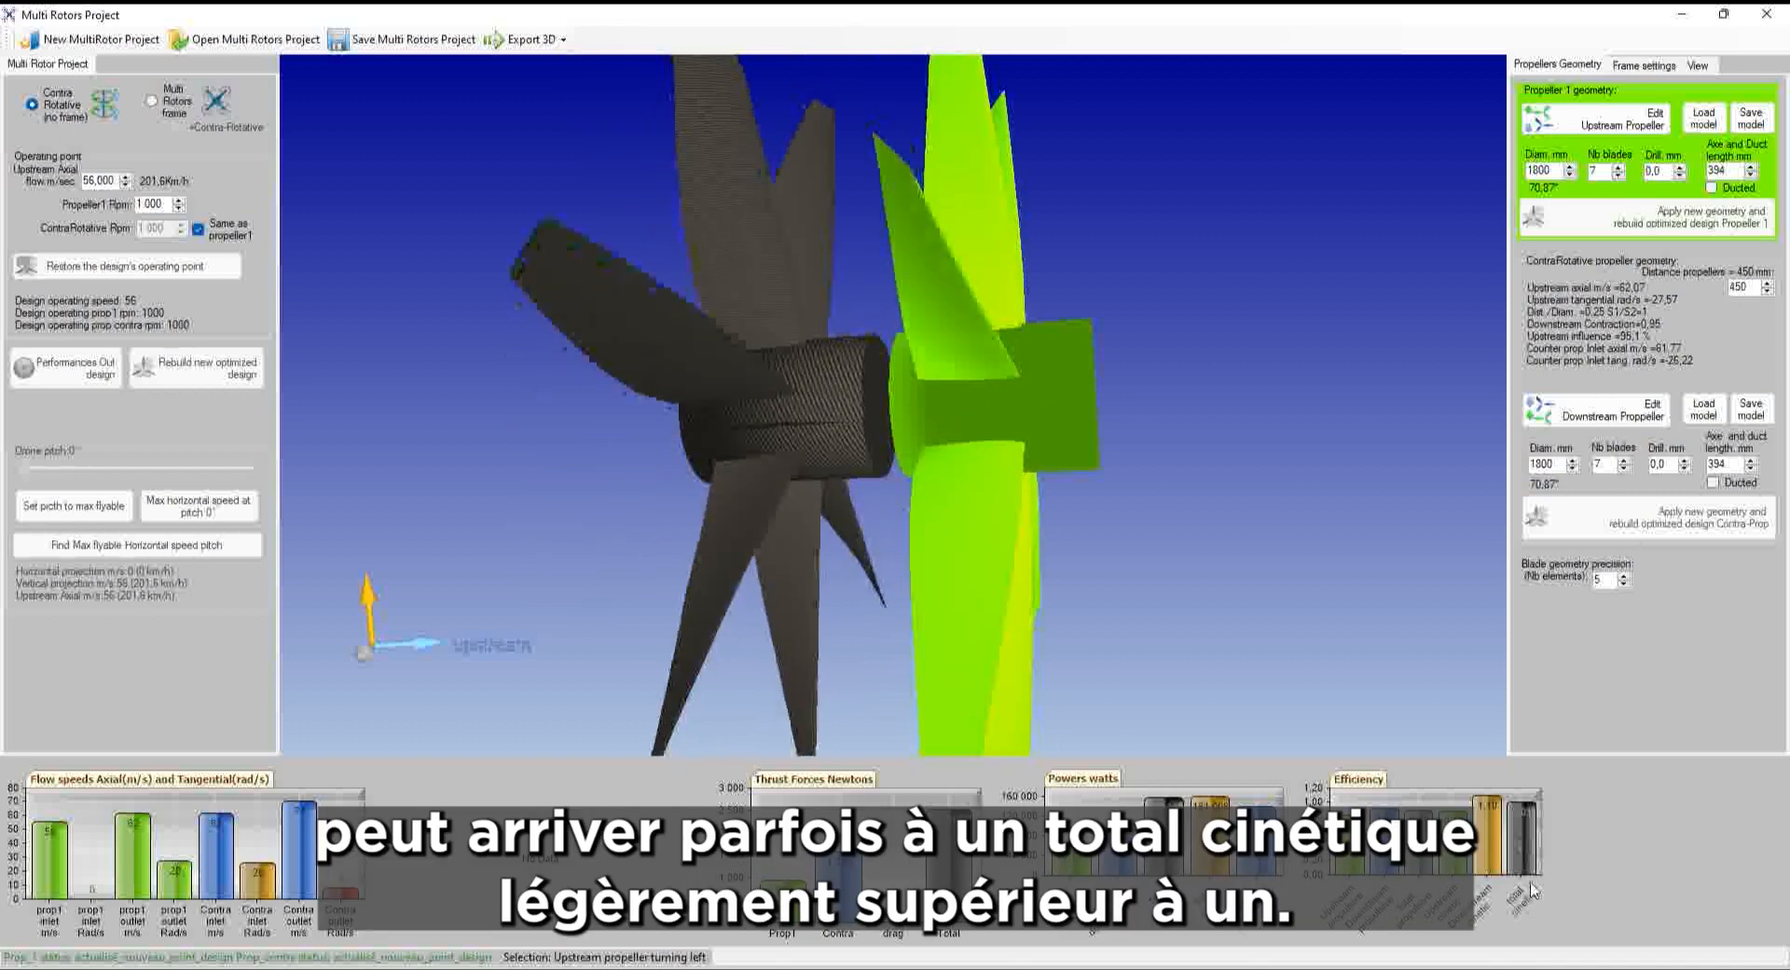
pyautogui.moveTo(1531, 877)
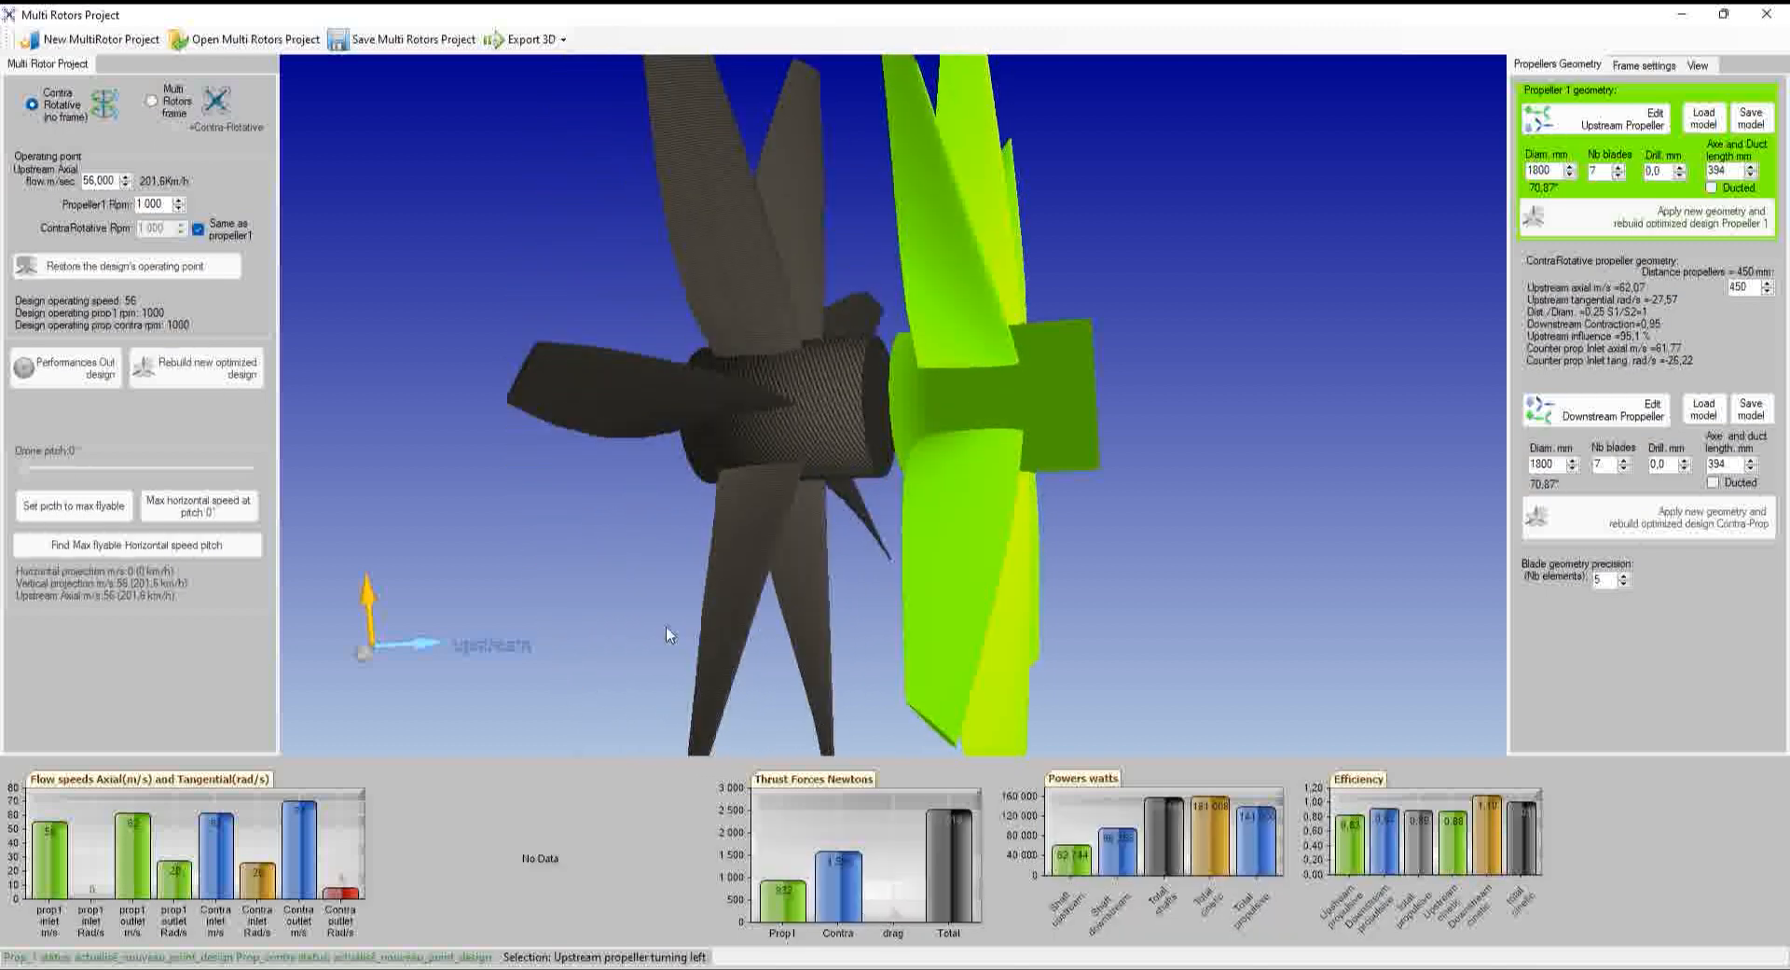
pyautogui.click(979, 615)
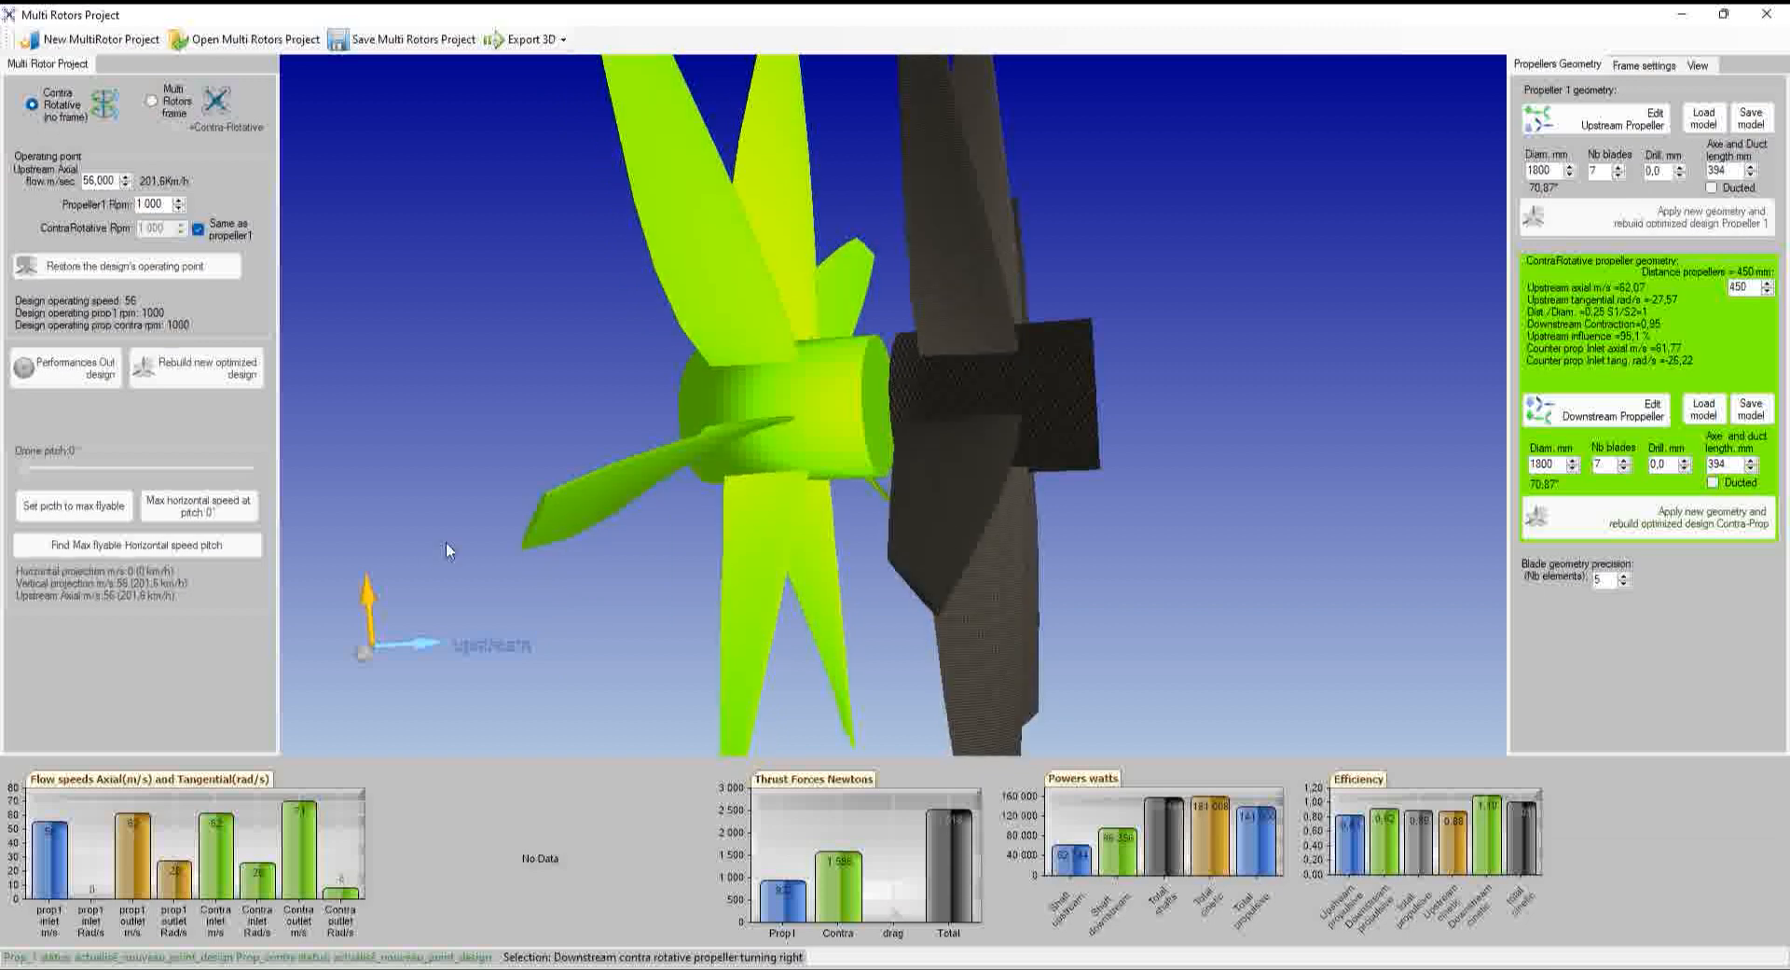
# Change the upstream axial flow speed from 56 to 28 m/s (100.8 km/h)
pyautogui.click(1201, 428)
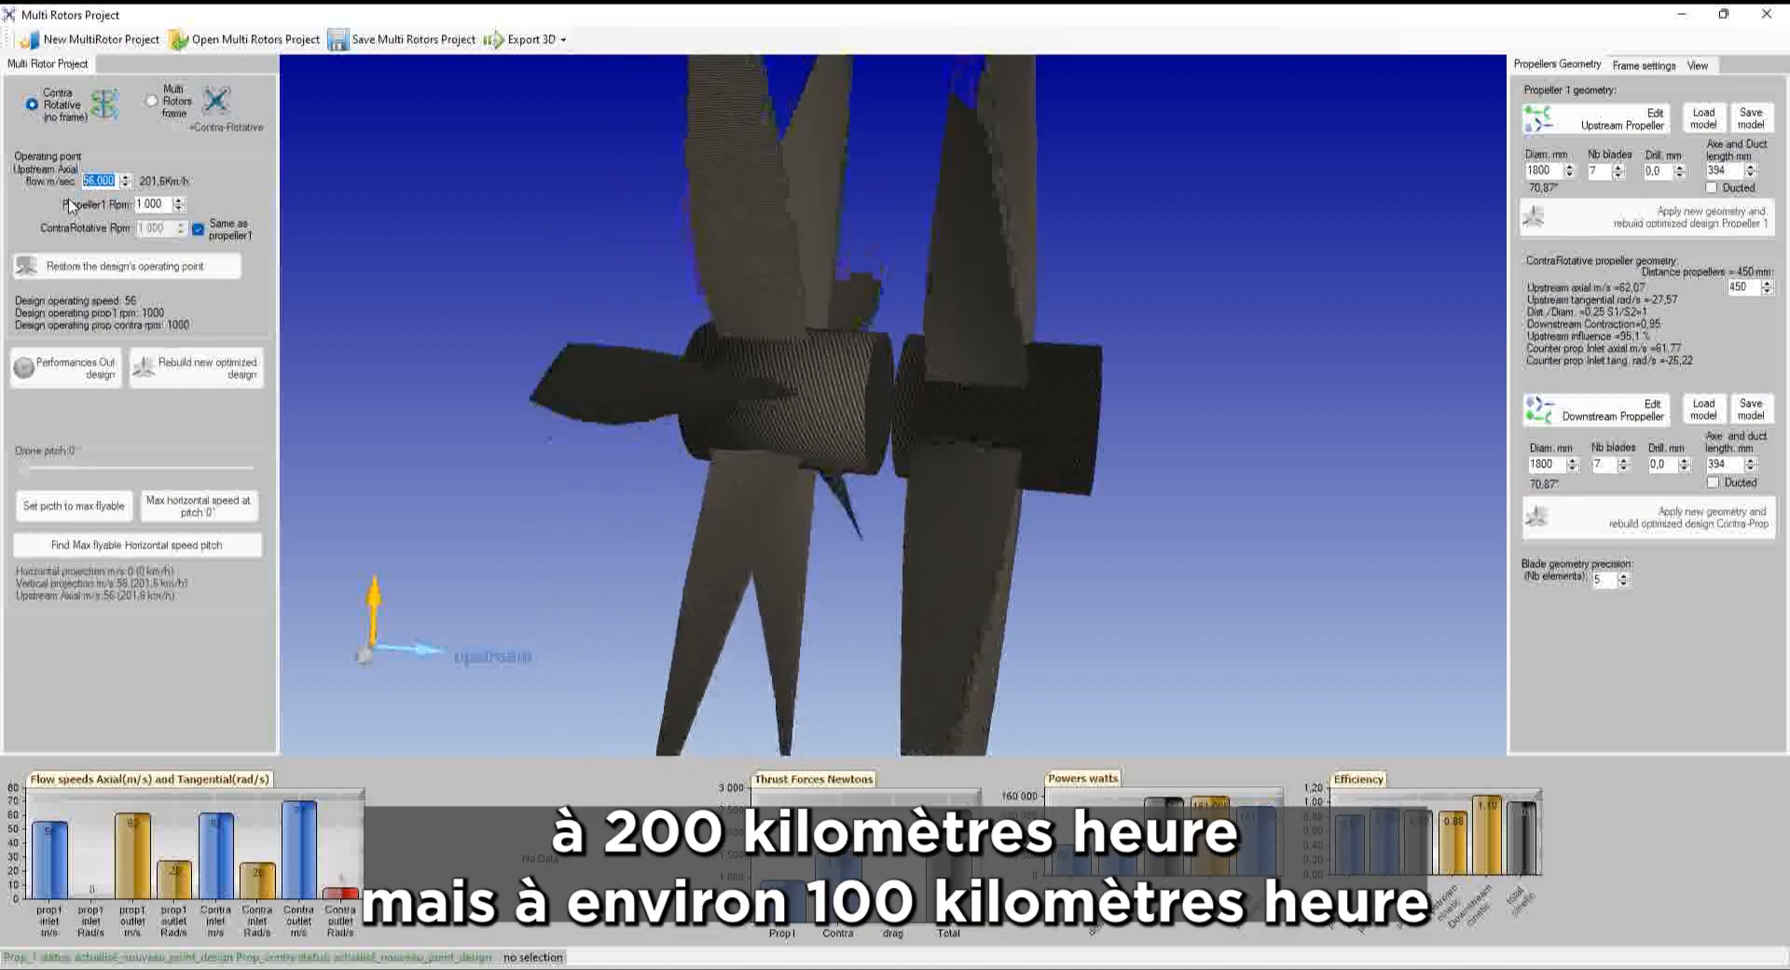
pyautogui.write('28')
pyautogui.press('Return')
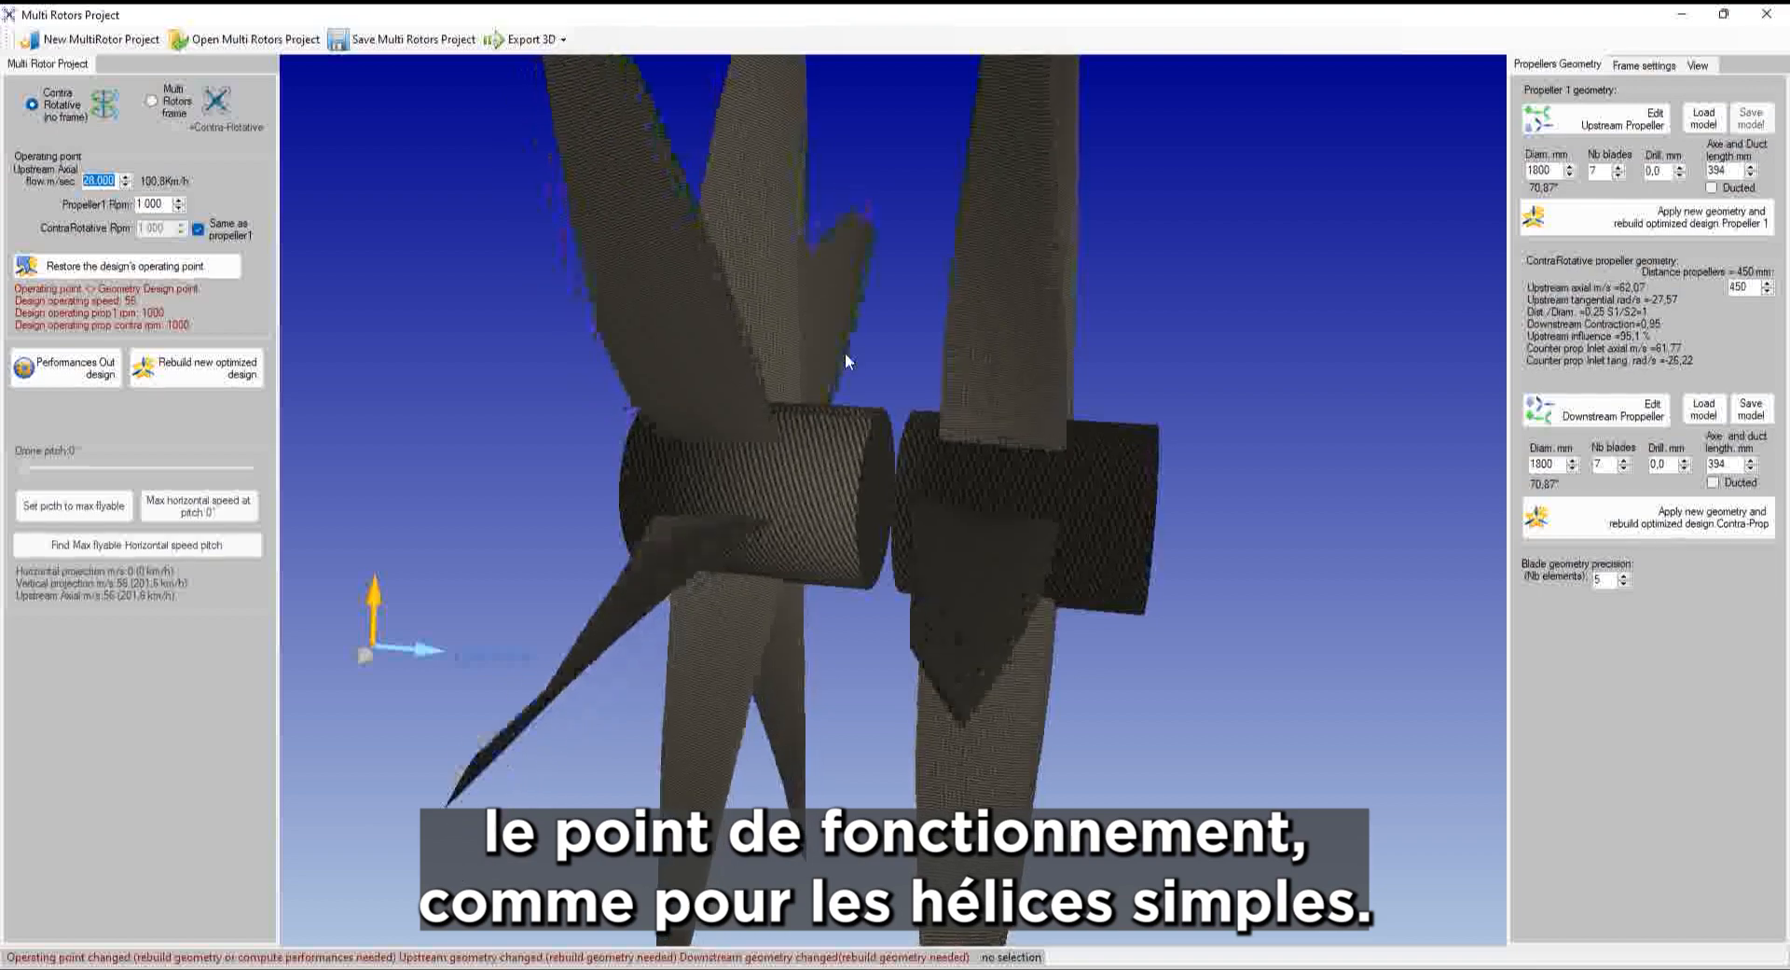
# Compute off-design performances at 28 m/s, dropping counter-propeller inlet axial flow to 38.07 m/s
pyautogui.moveTo(847, 345); pyautogui.dragTo(1189, 322, button='middle')
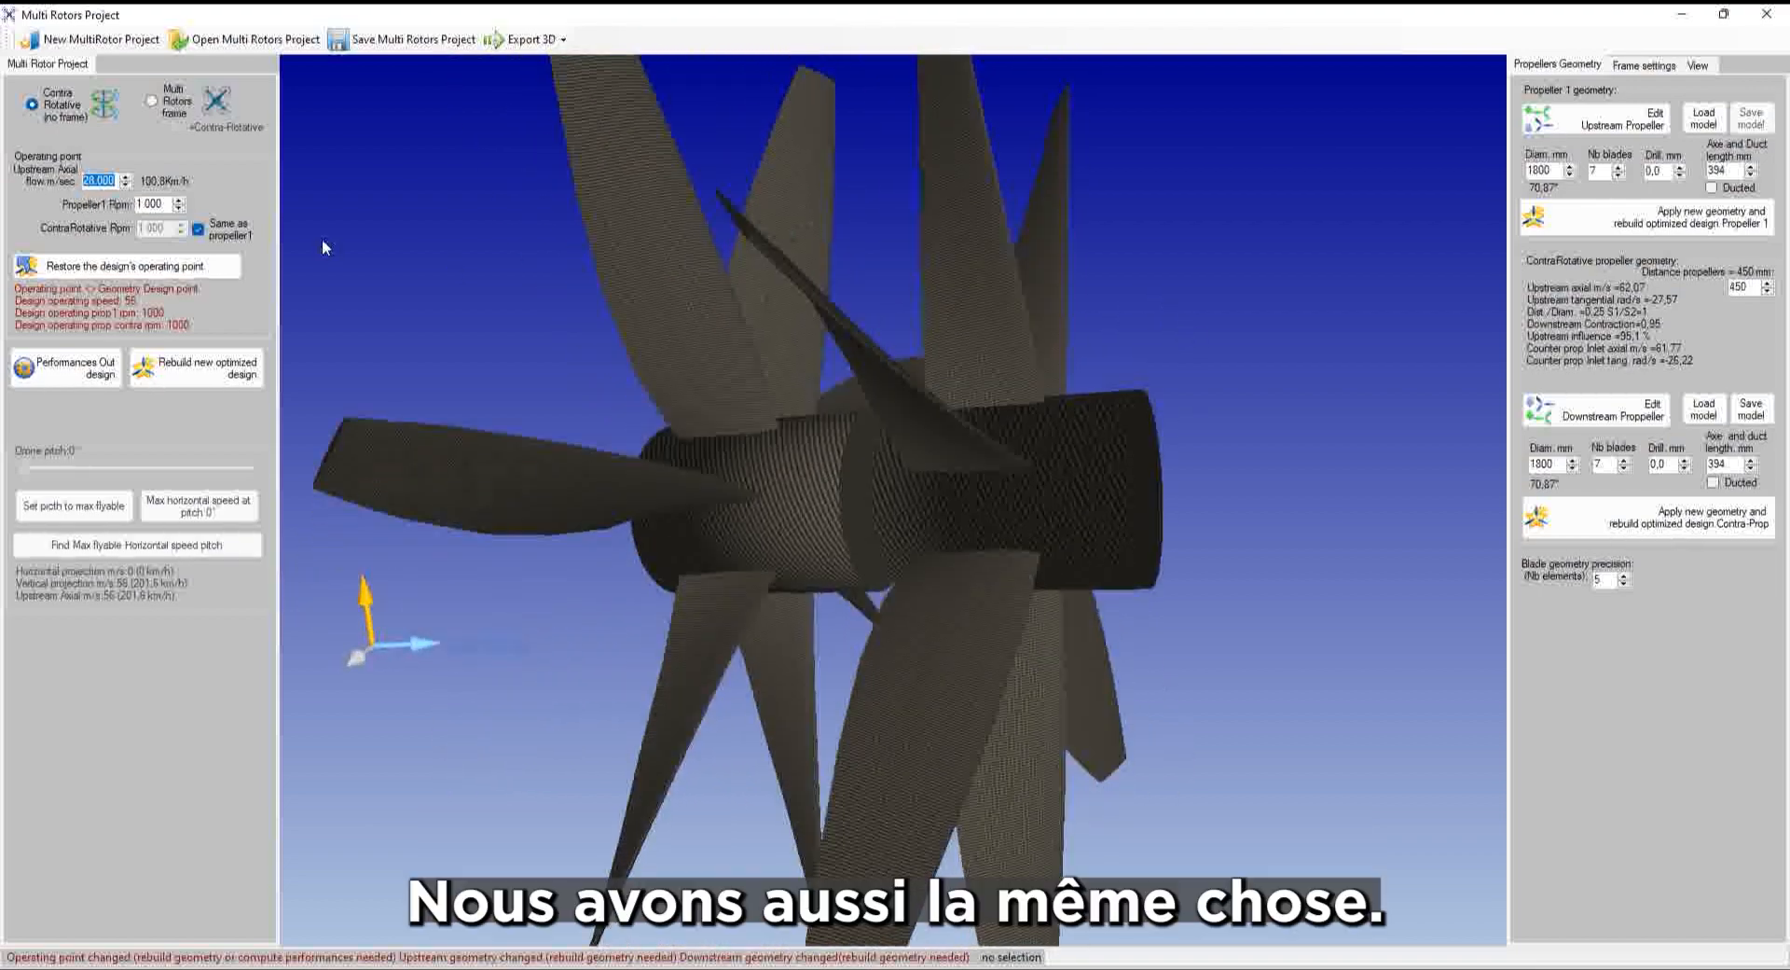
pyautogui.click(110, 180)
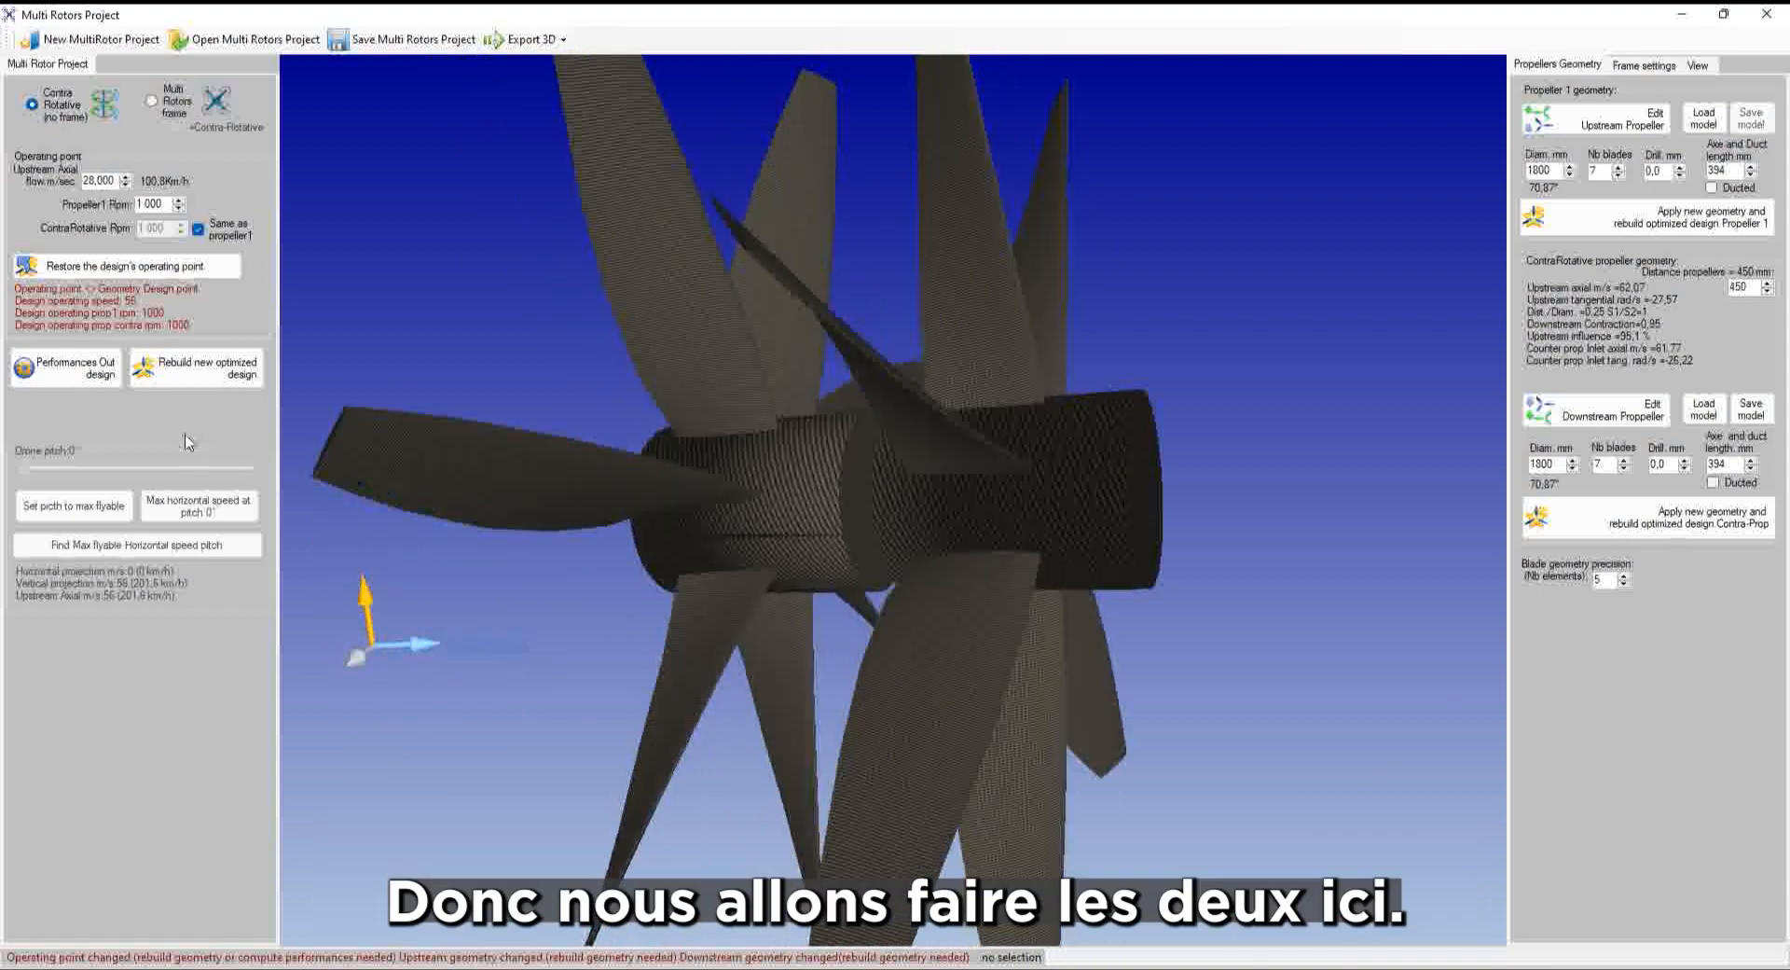
pyautogui.click(75, 373)
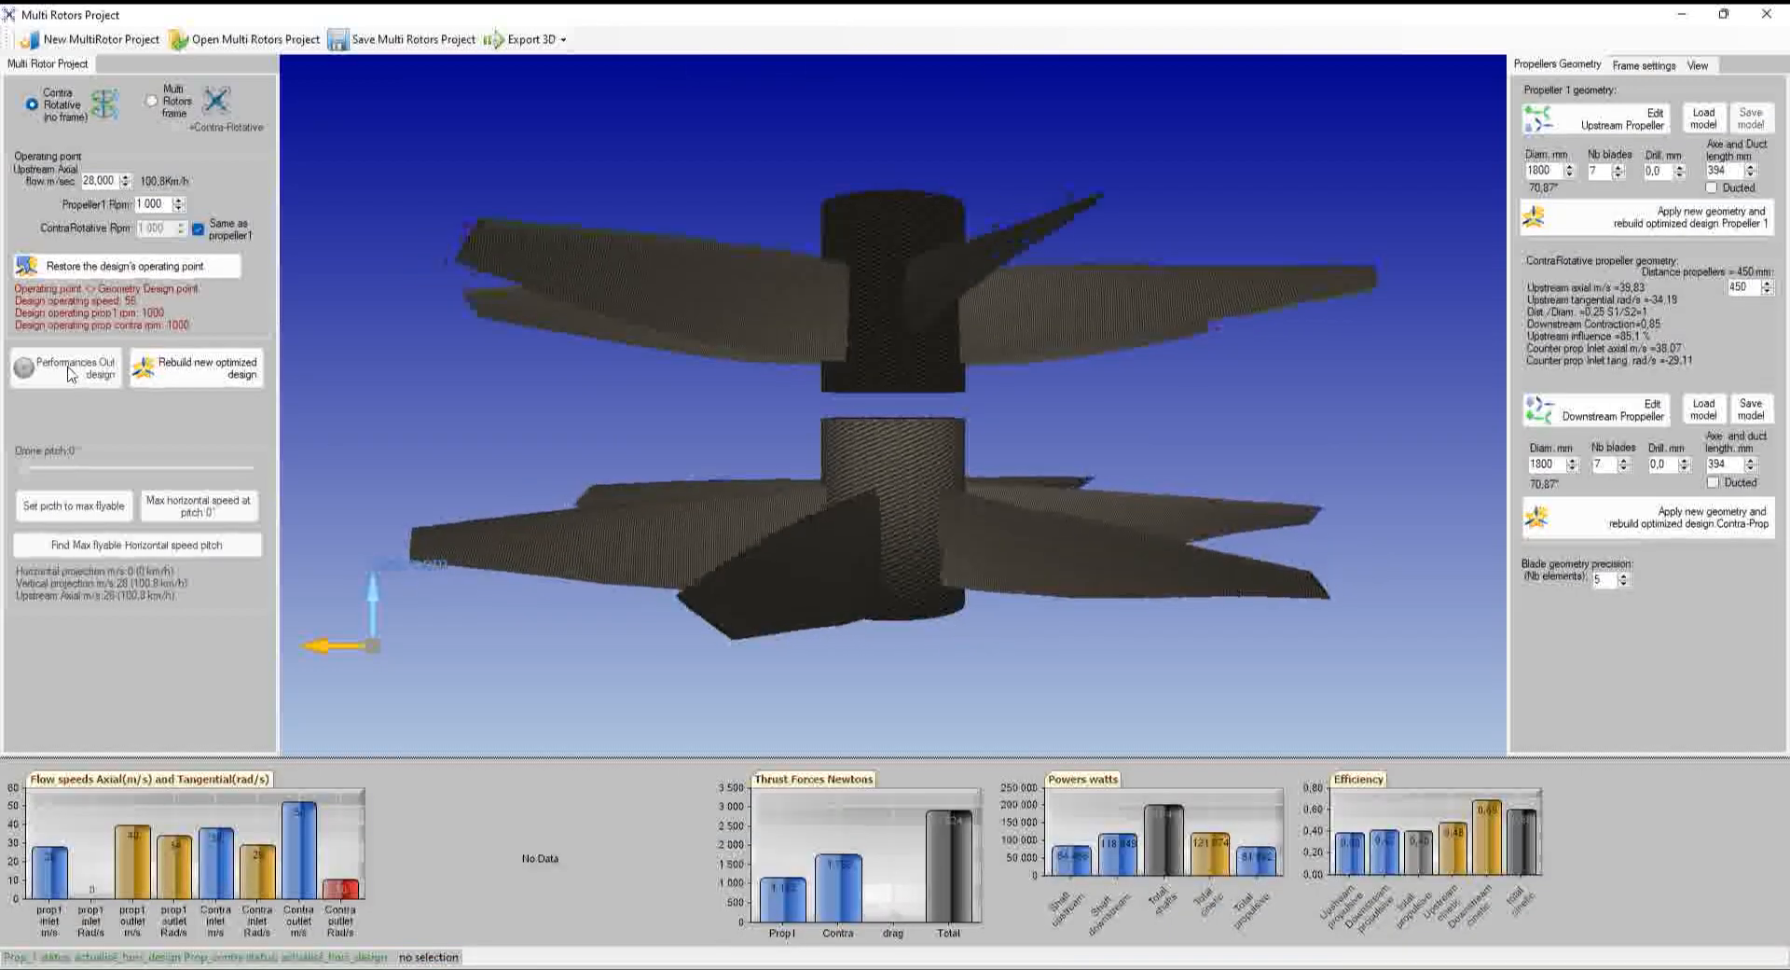
# Rebuild a new optimized contra-rotating design for the 28 m/s operating point
pyautogui.moveTo(1545, 858)
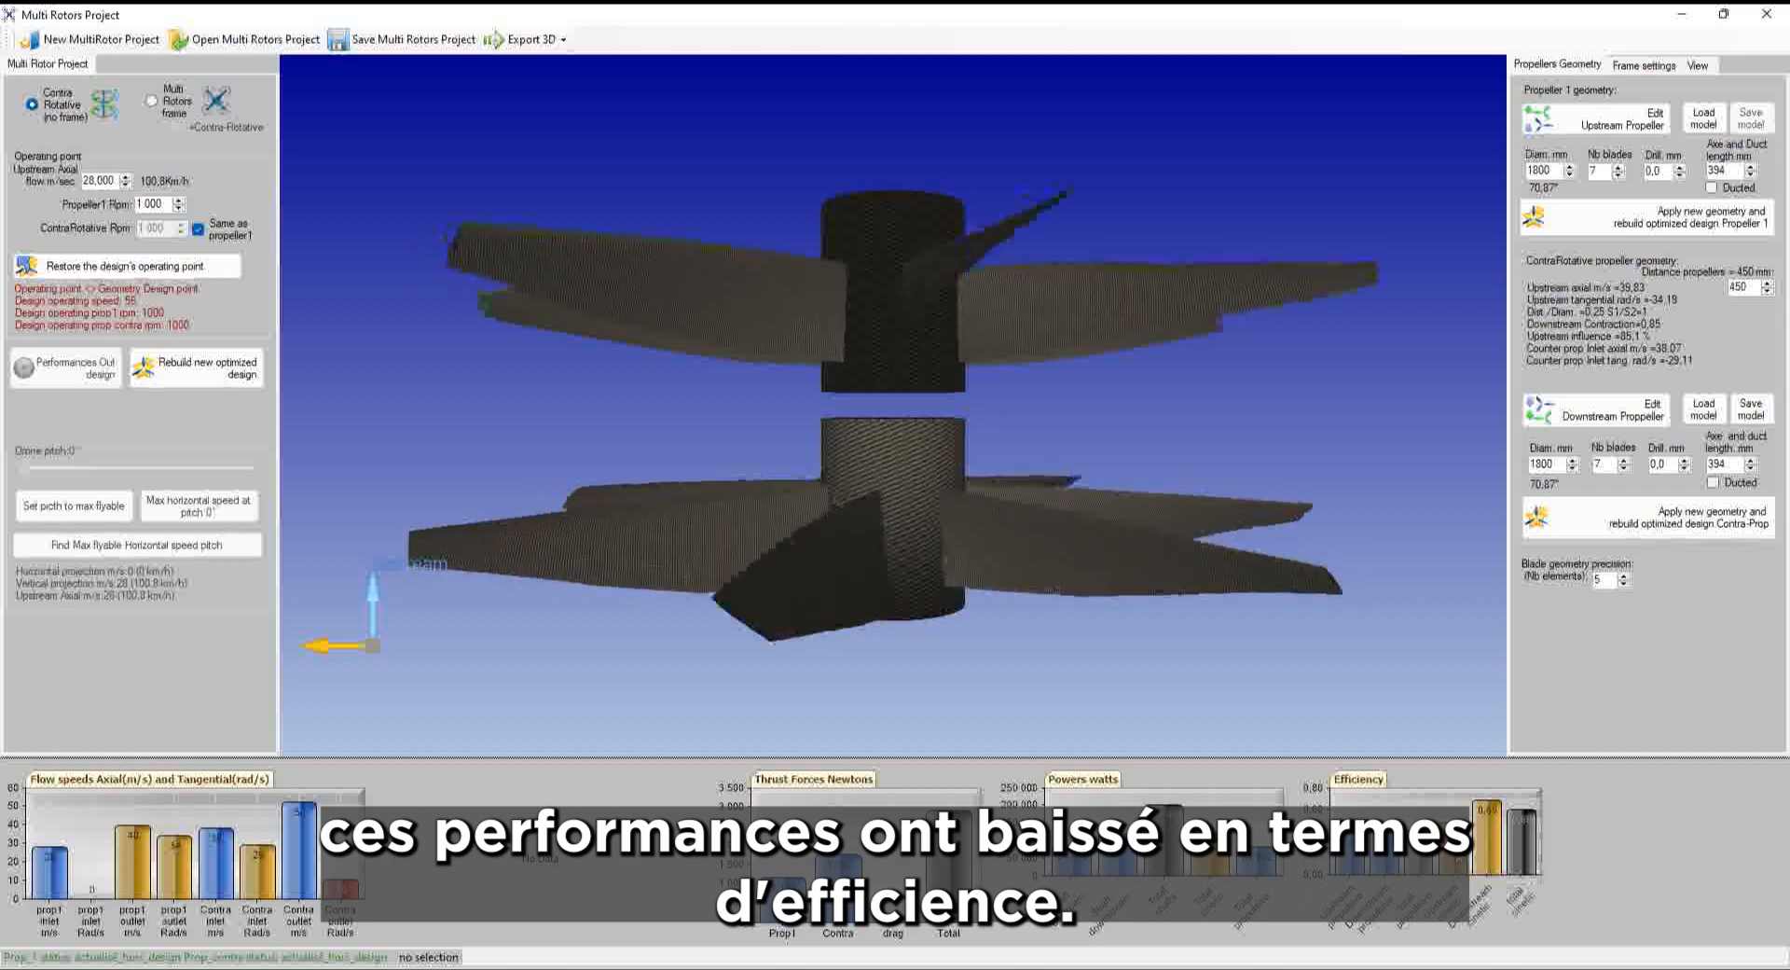
pyautogui.moveTo(1384, 871)
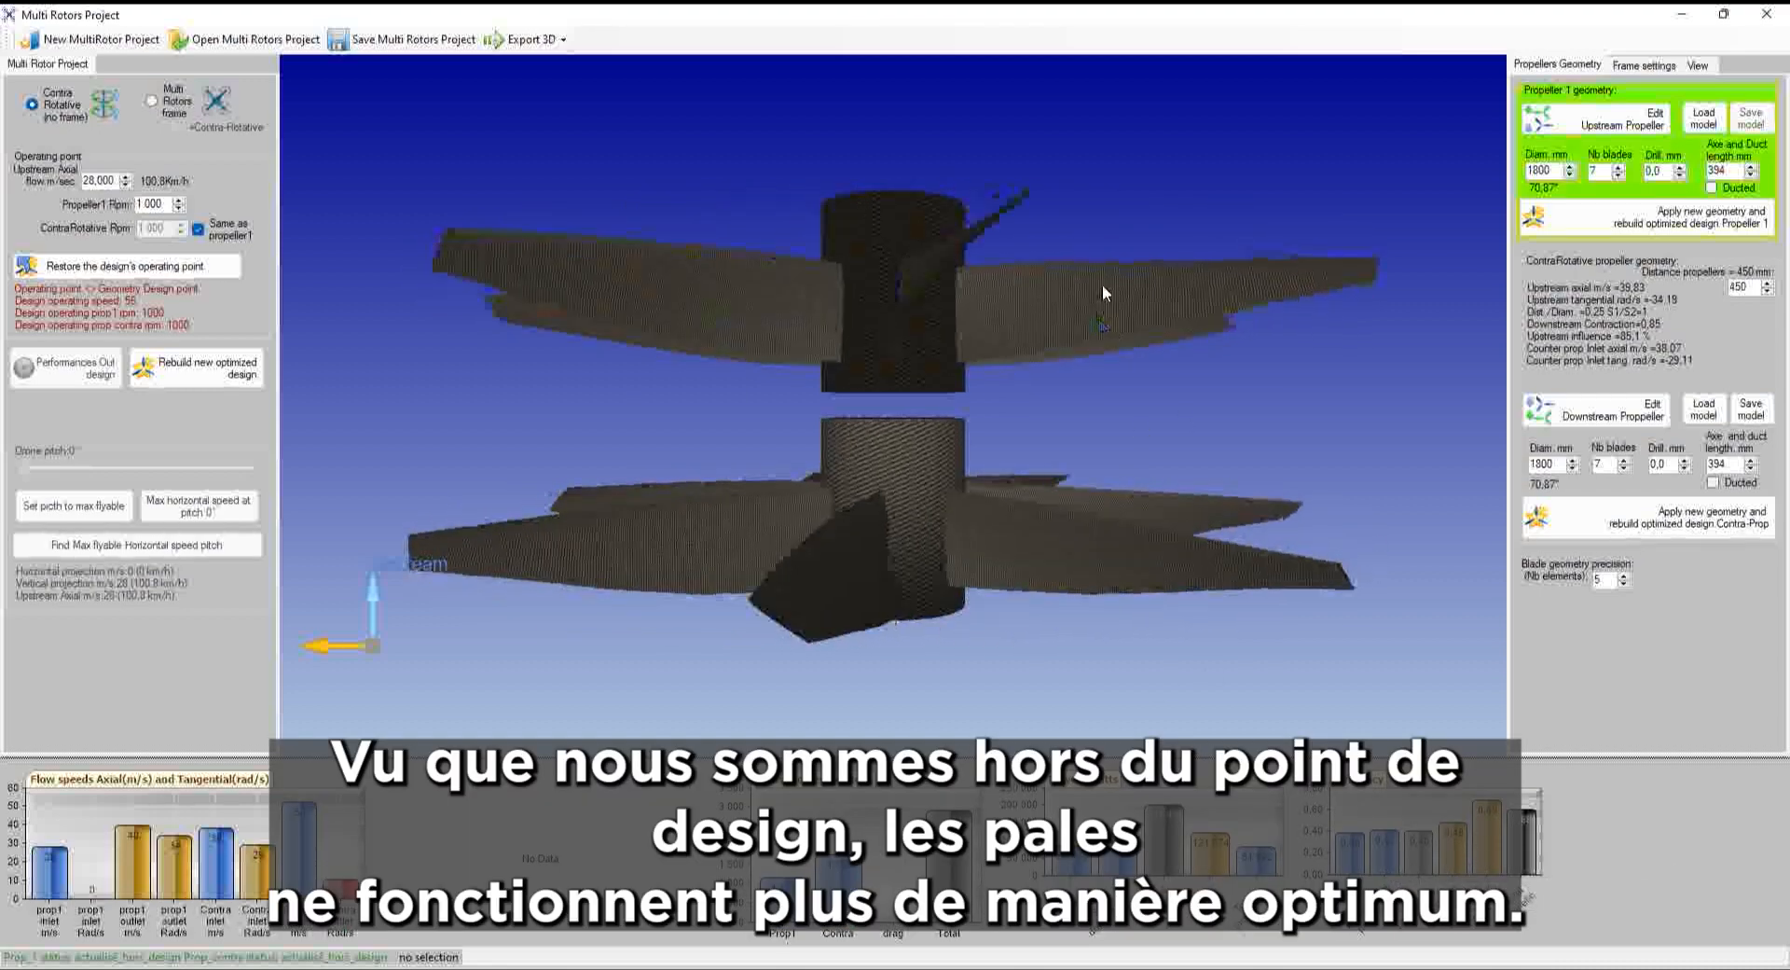
pyautogui.moveTo(1102, 286); pyautogui.dragTo(1044, 612)
pyautogui.moveTo(970, 289); pyautogui.dragTo(1218, 421)
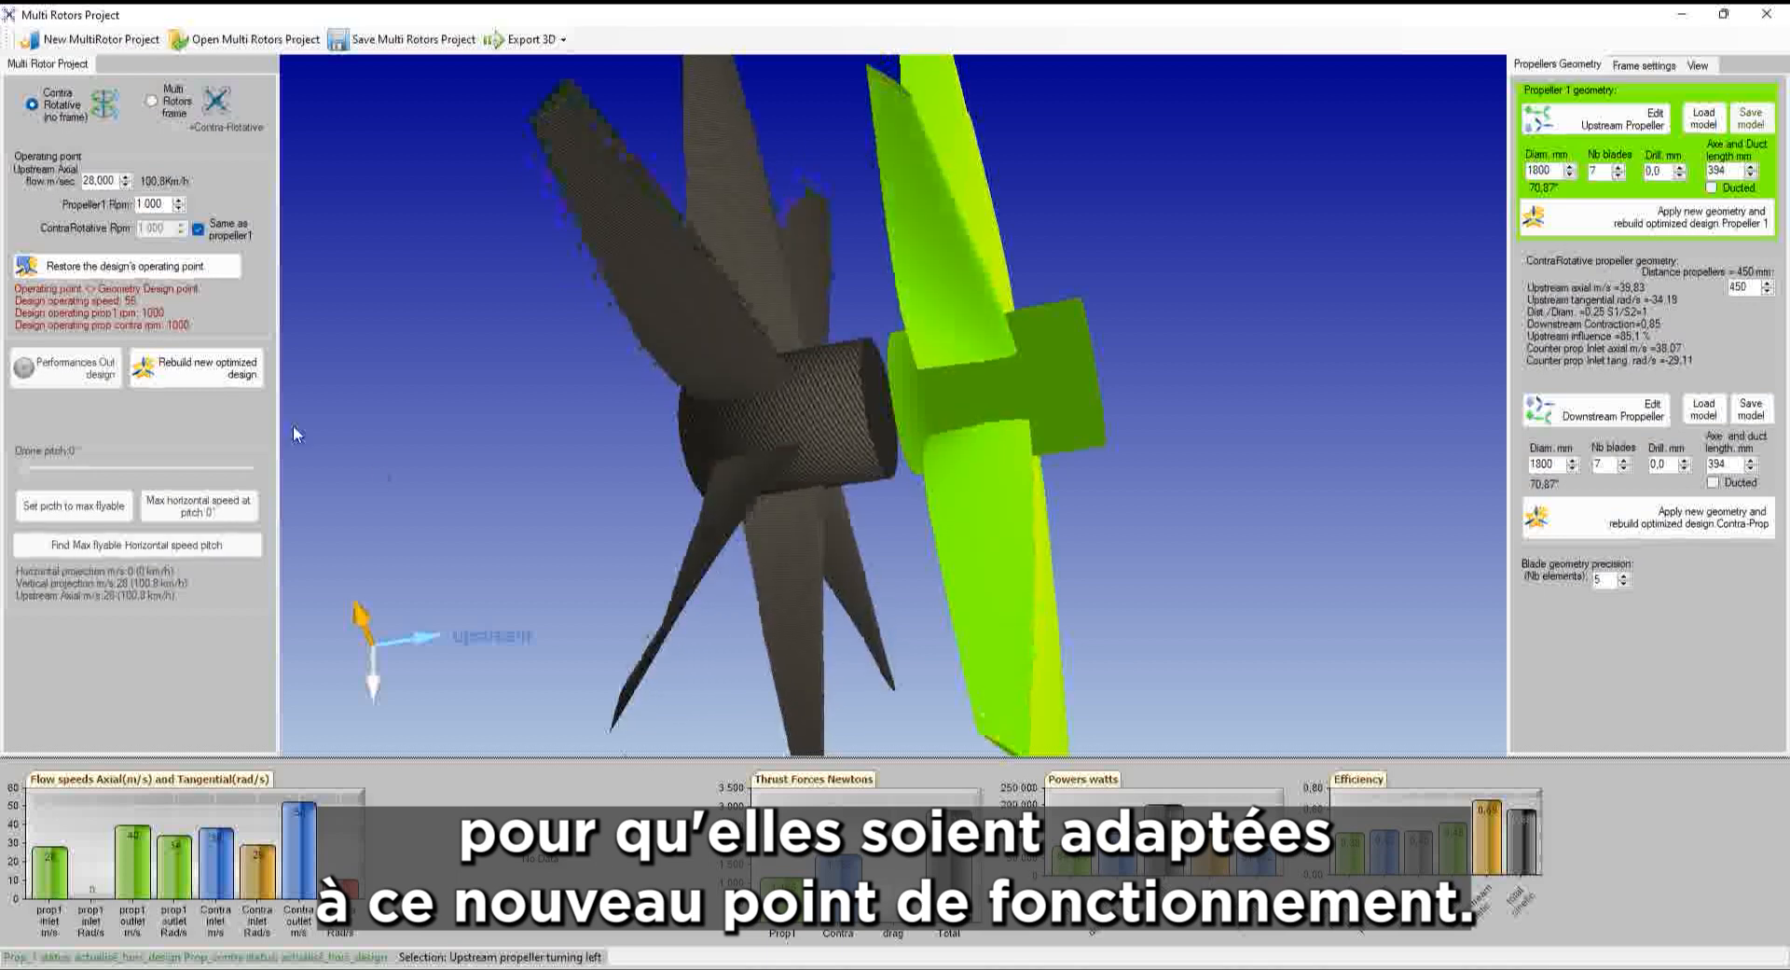
pyautogui.click(191, 371)
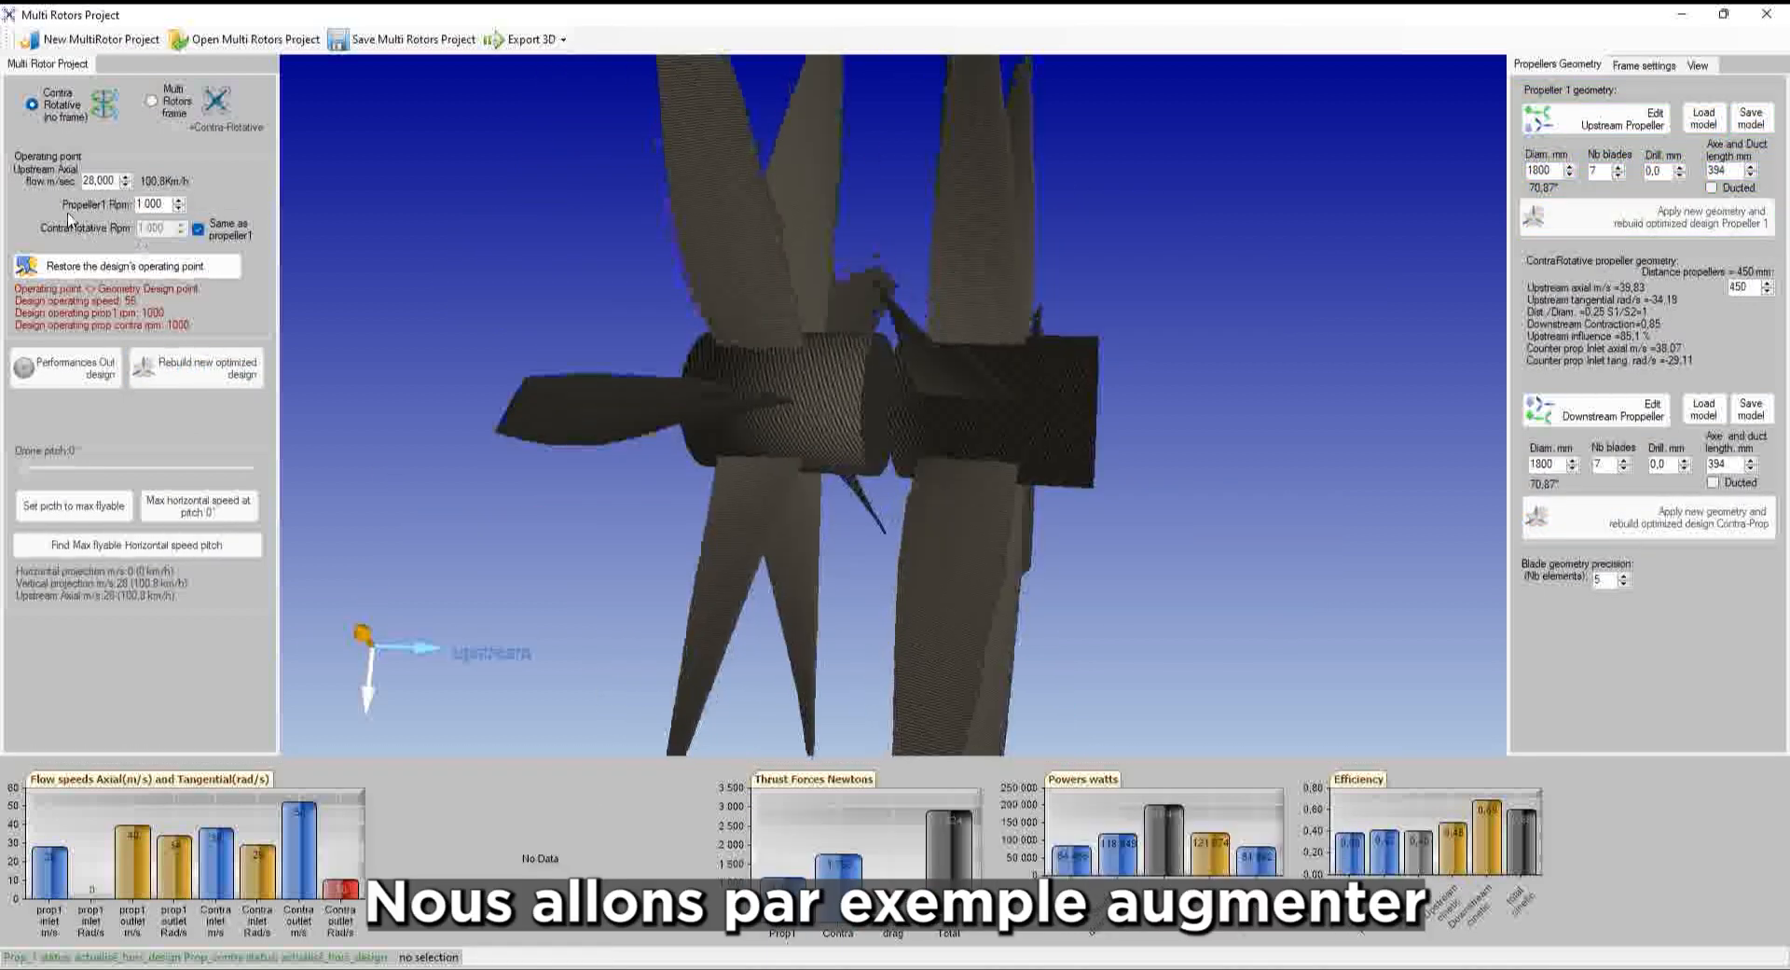
# Make the contra-rotating propeller match propeller 1, and change propeller 1's speed from 1000 to 3000 rpm
pyautogui.click(198, 231)
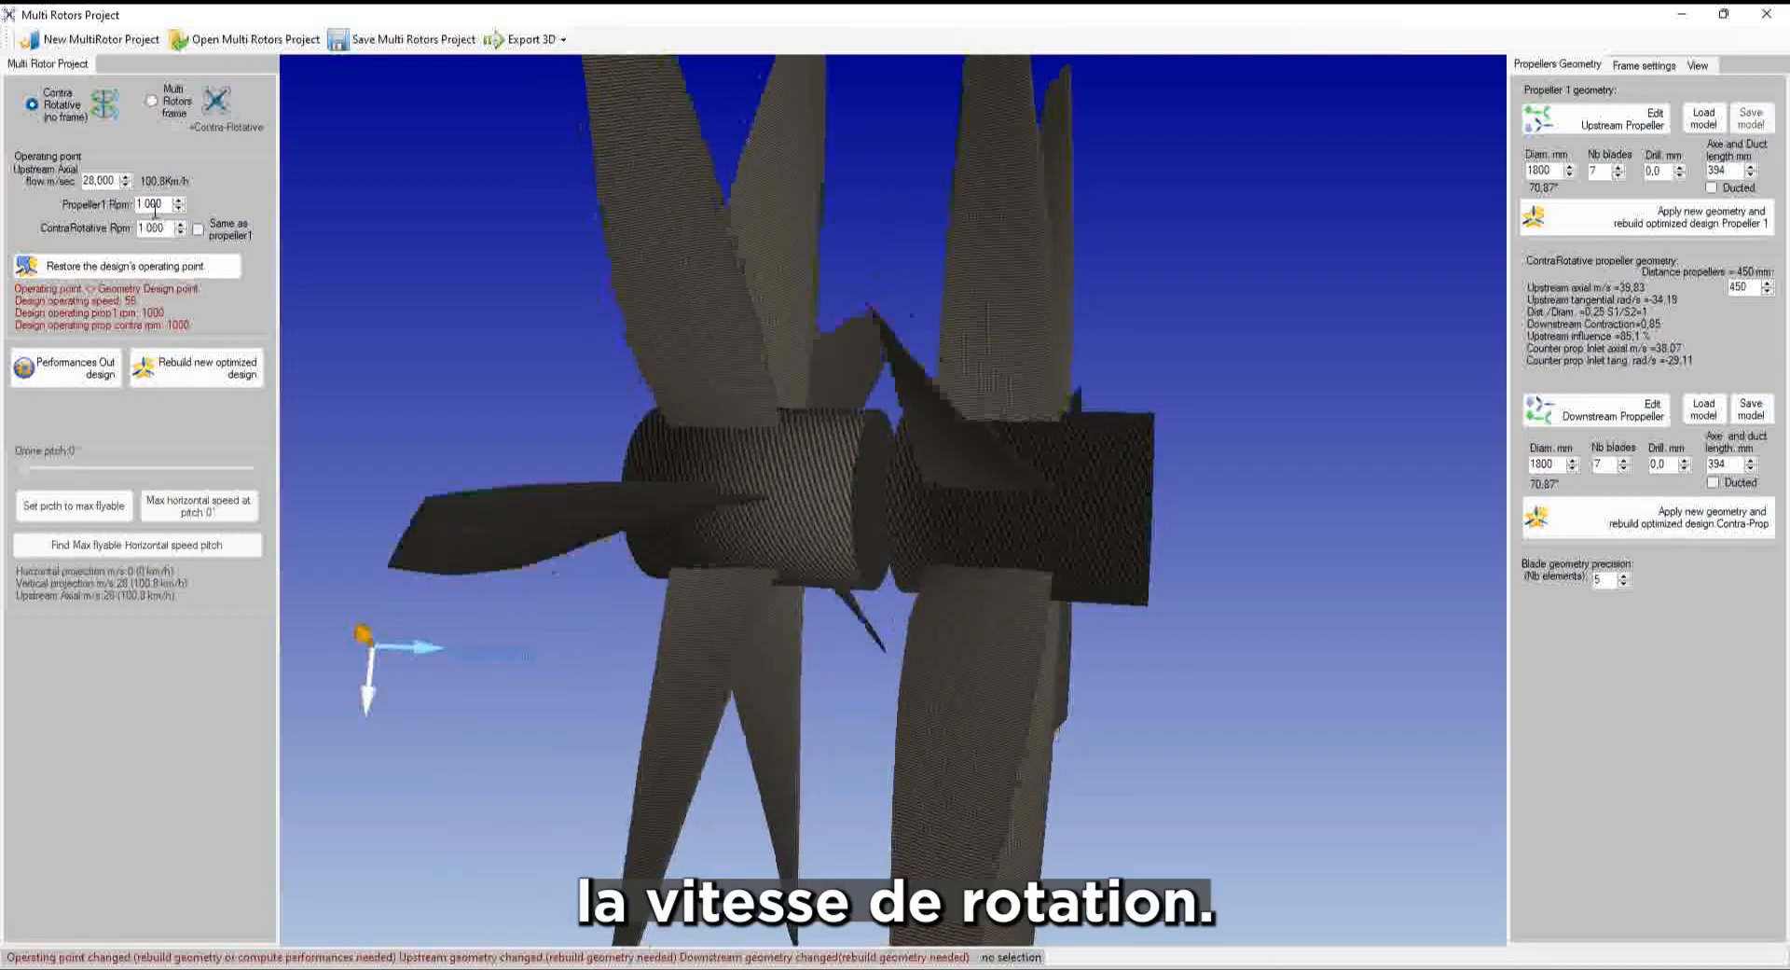
pyautogui.click(193, 231)
pyautogui.click(142, 204)
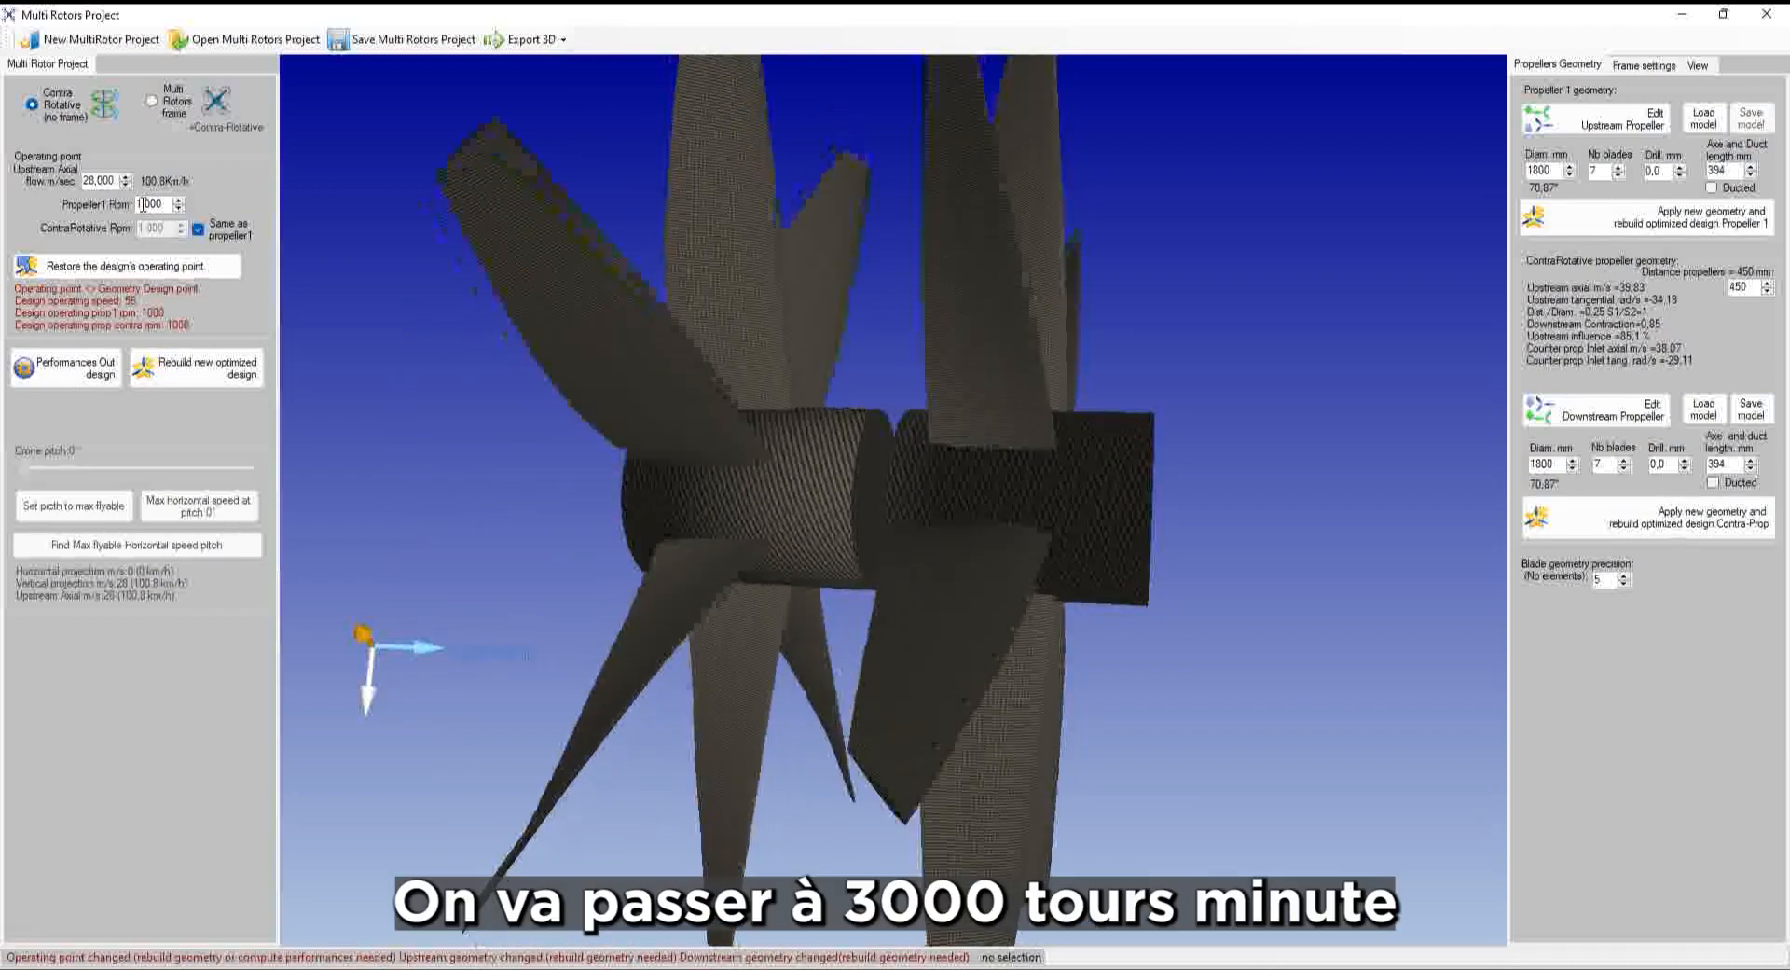
pyautogui.write('3')
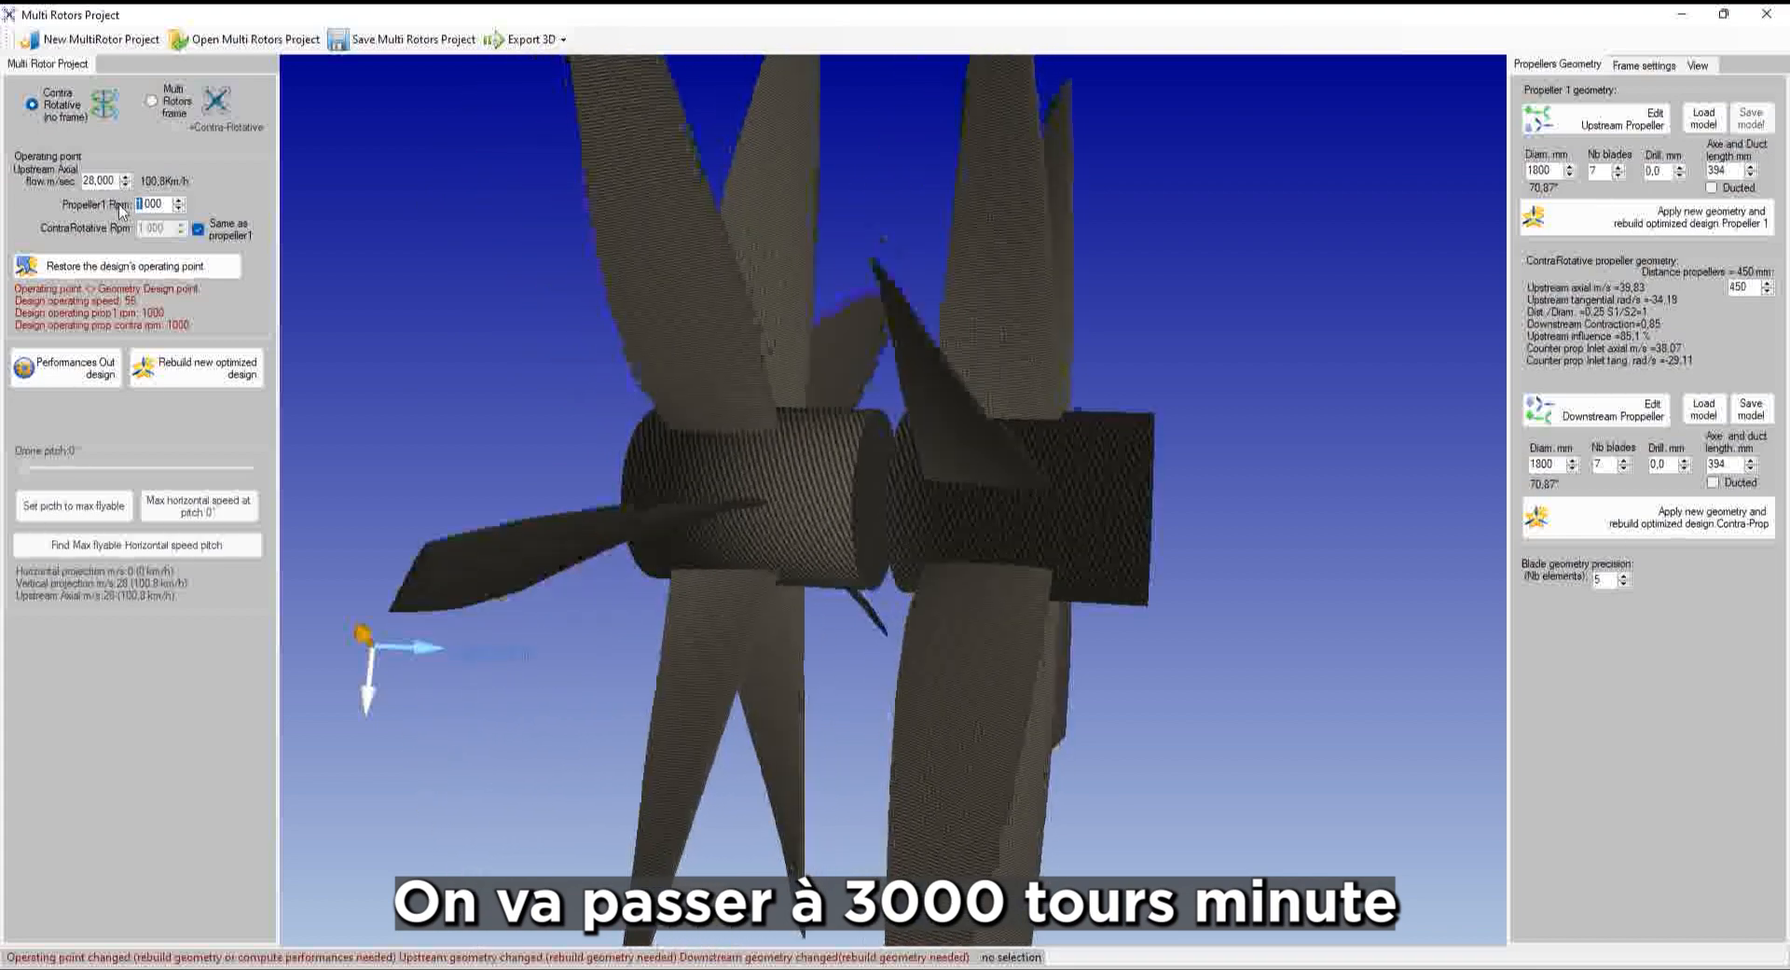
pyautogui.click(178, 200)
pyautogui.click(178, 208)
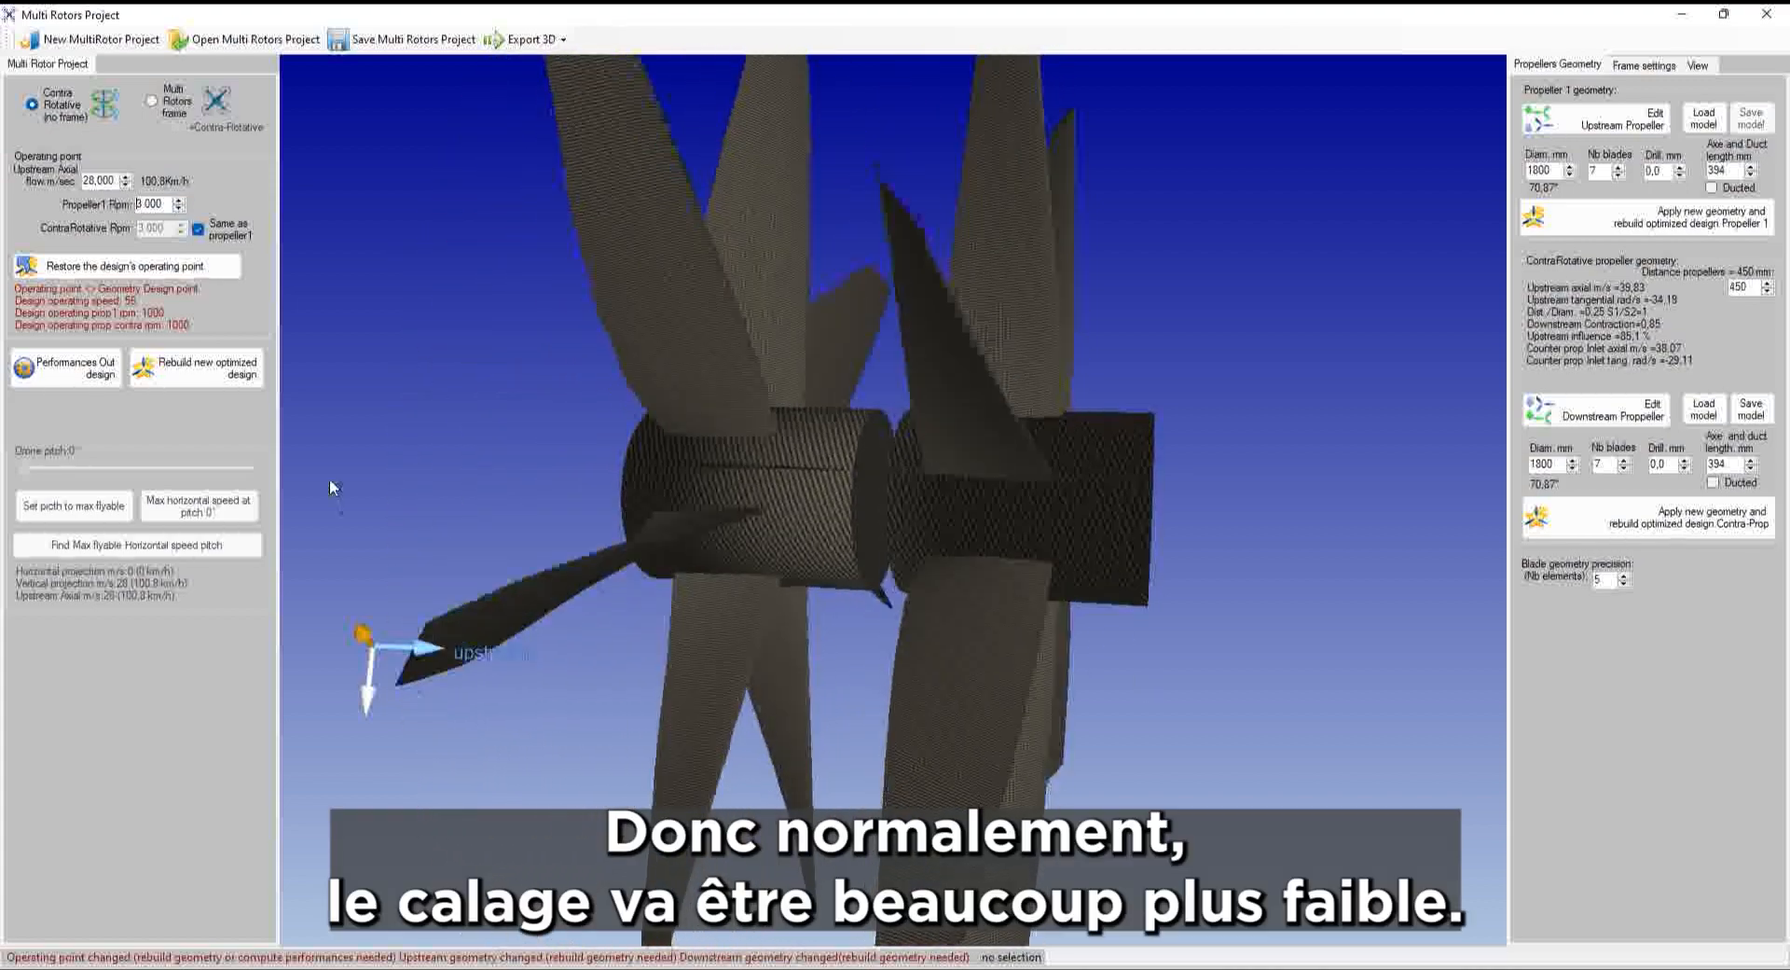
# Rebuild the optimized contra-rotating design for 3000 rpm and orbit the 3D view to inspect it
pyautogui.click(193, 373)
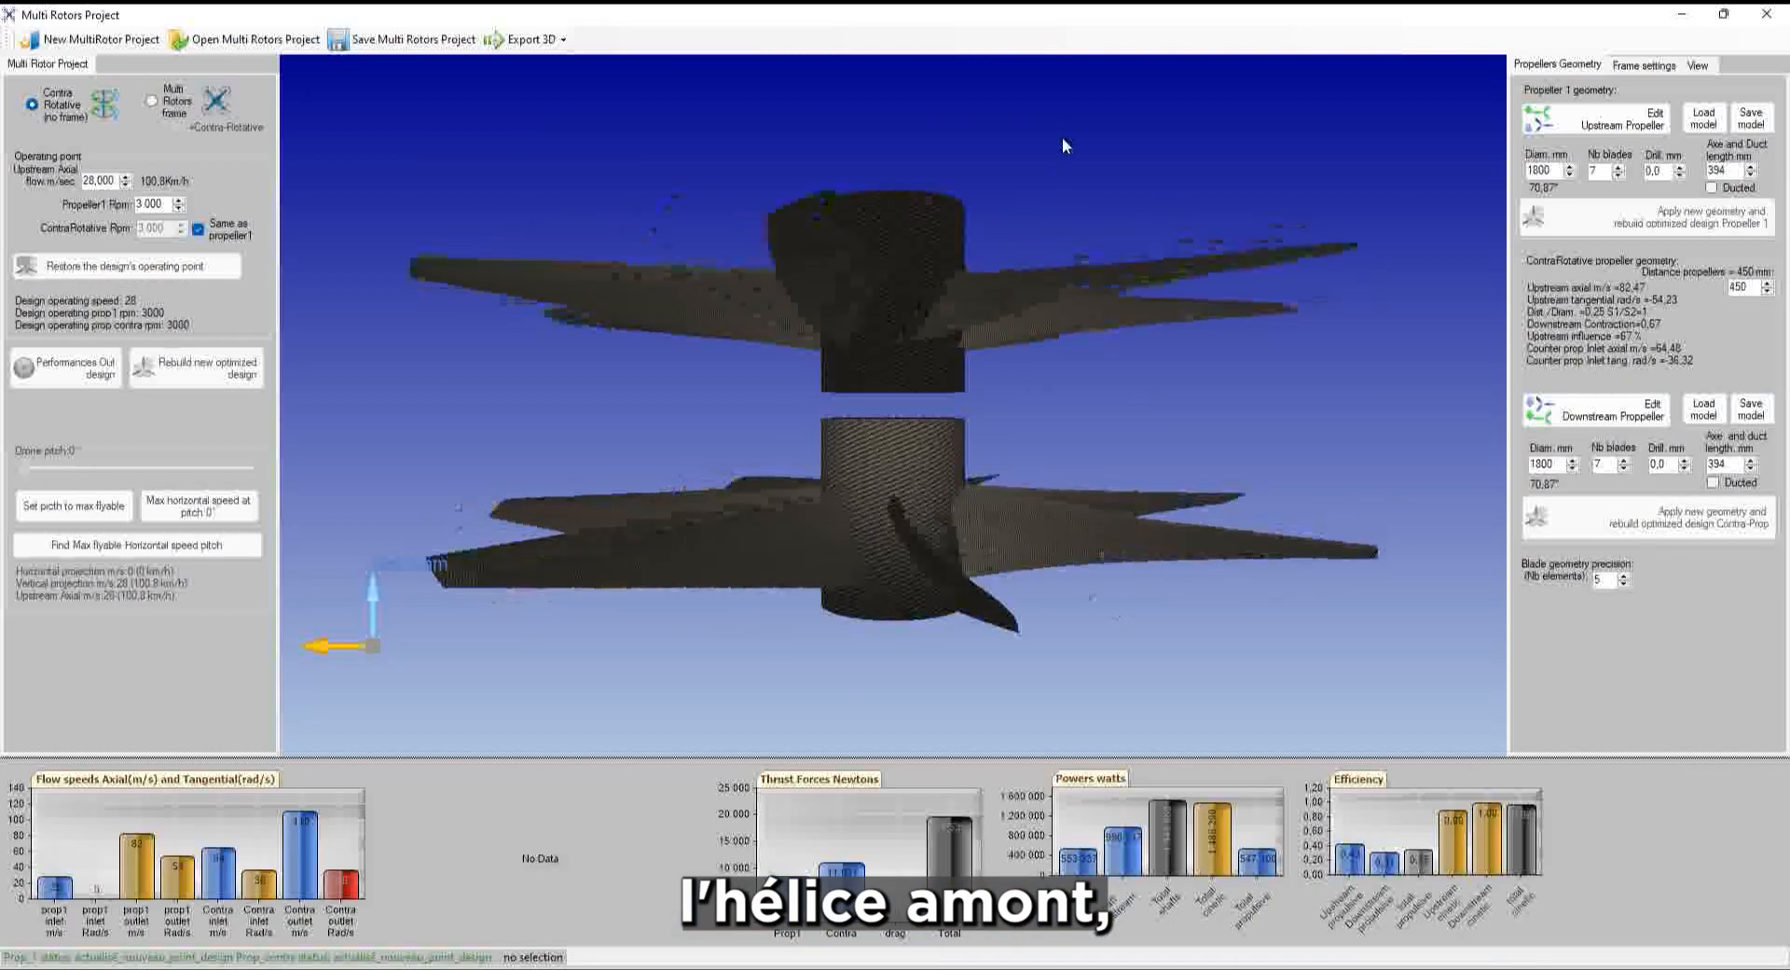
pyautogui.moveTo(1061, 146); pyautogui.dragTo(1237, 411)
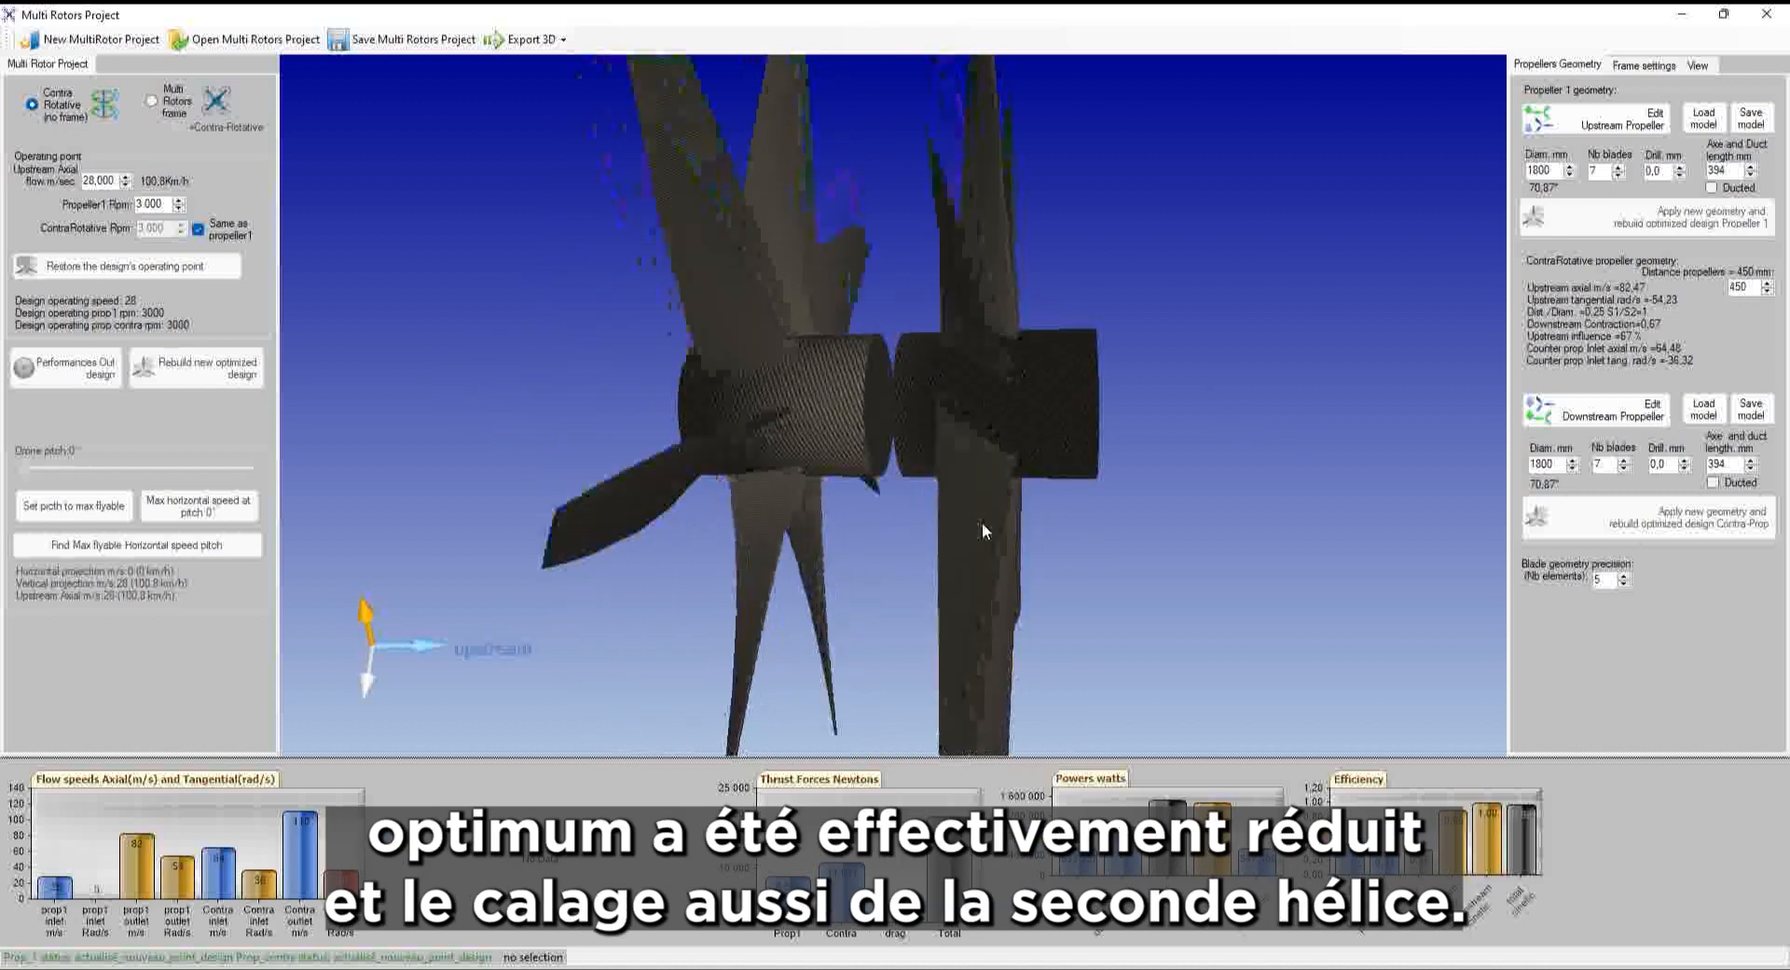
pyautogui.moveTo(1250, 373); pyautogui.dragTo(1237, 371)
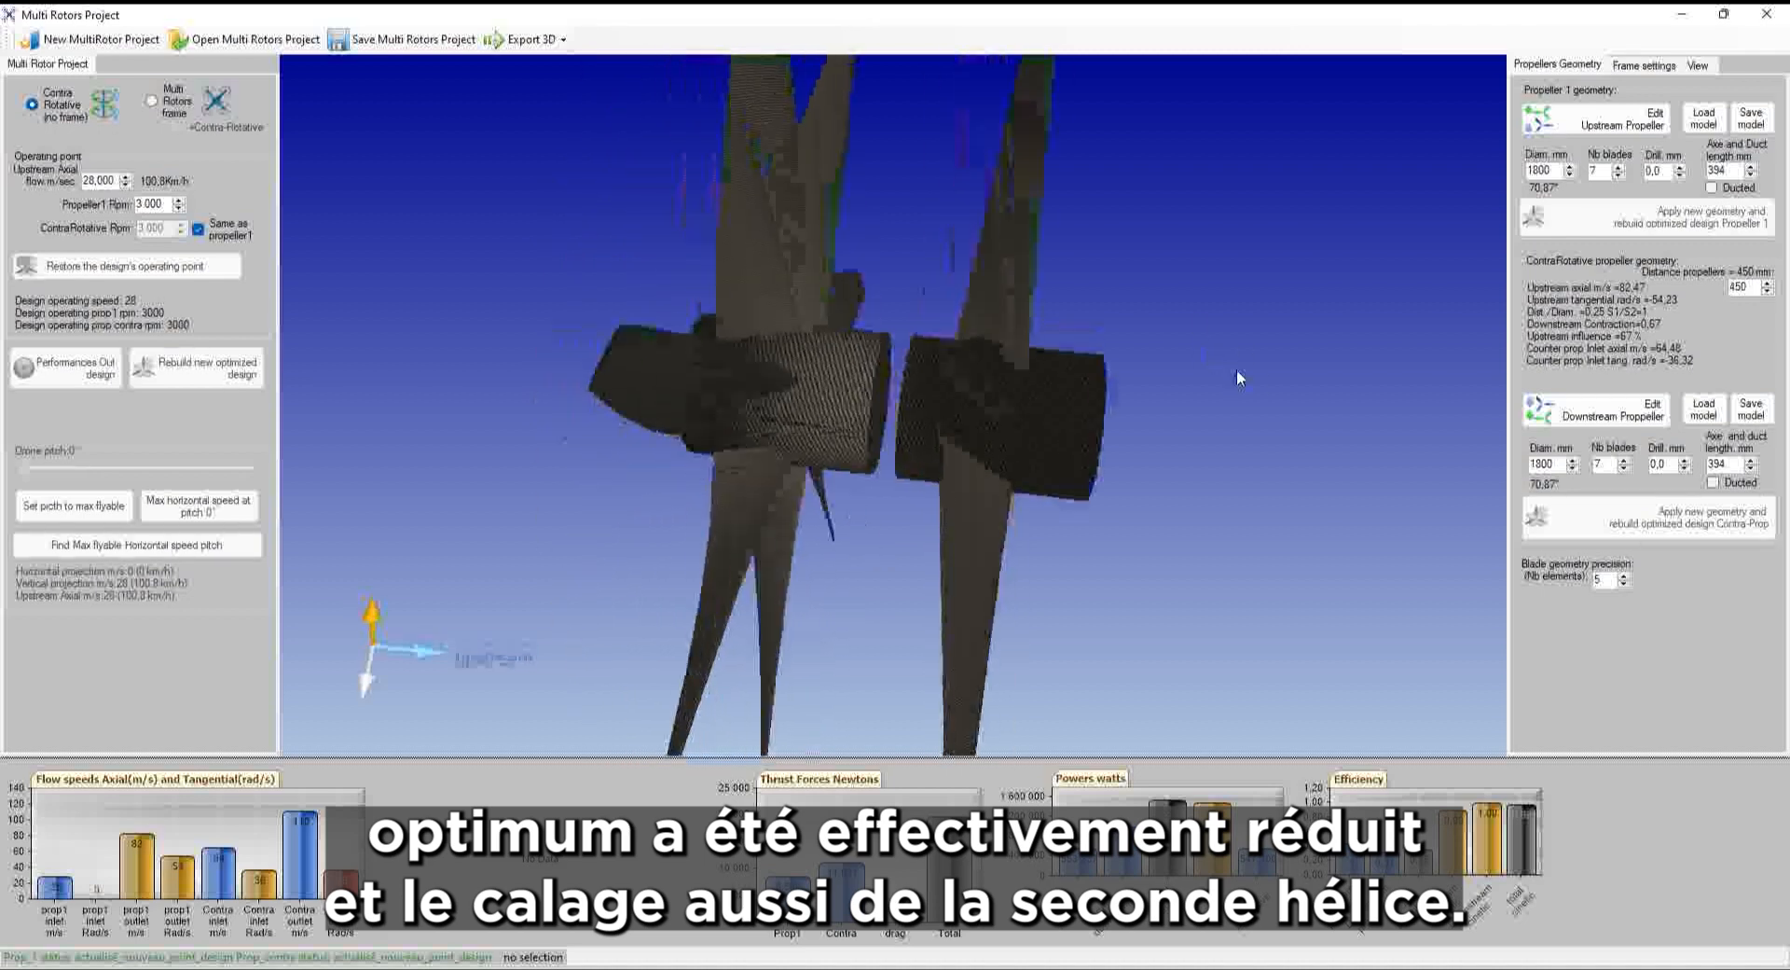
pyautogui.moveTo(1277, 392); pyautogui.dragTo(1291, 298, button='middle')
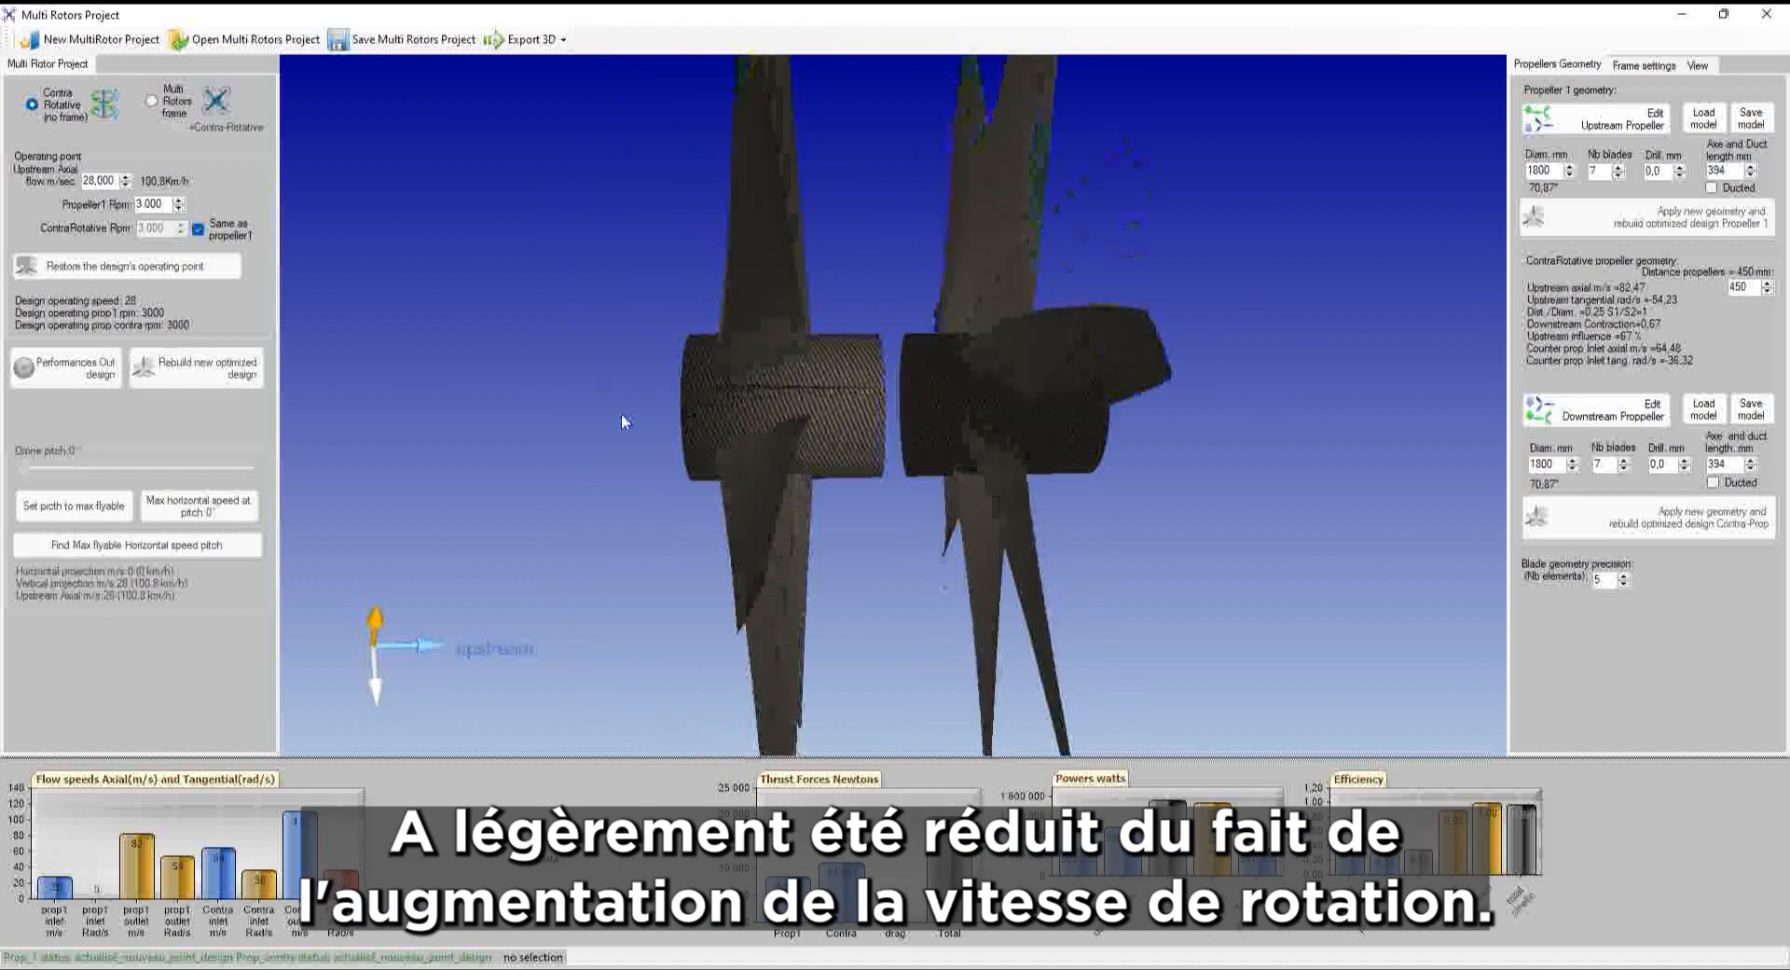
pyautogui.moveTo(1221, 446); pyautogui.dragTo(1149, 420, button='middle')
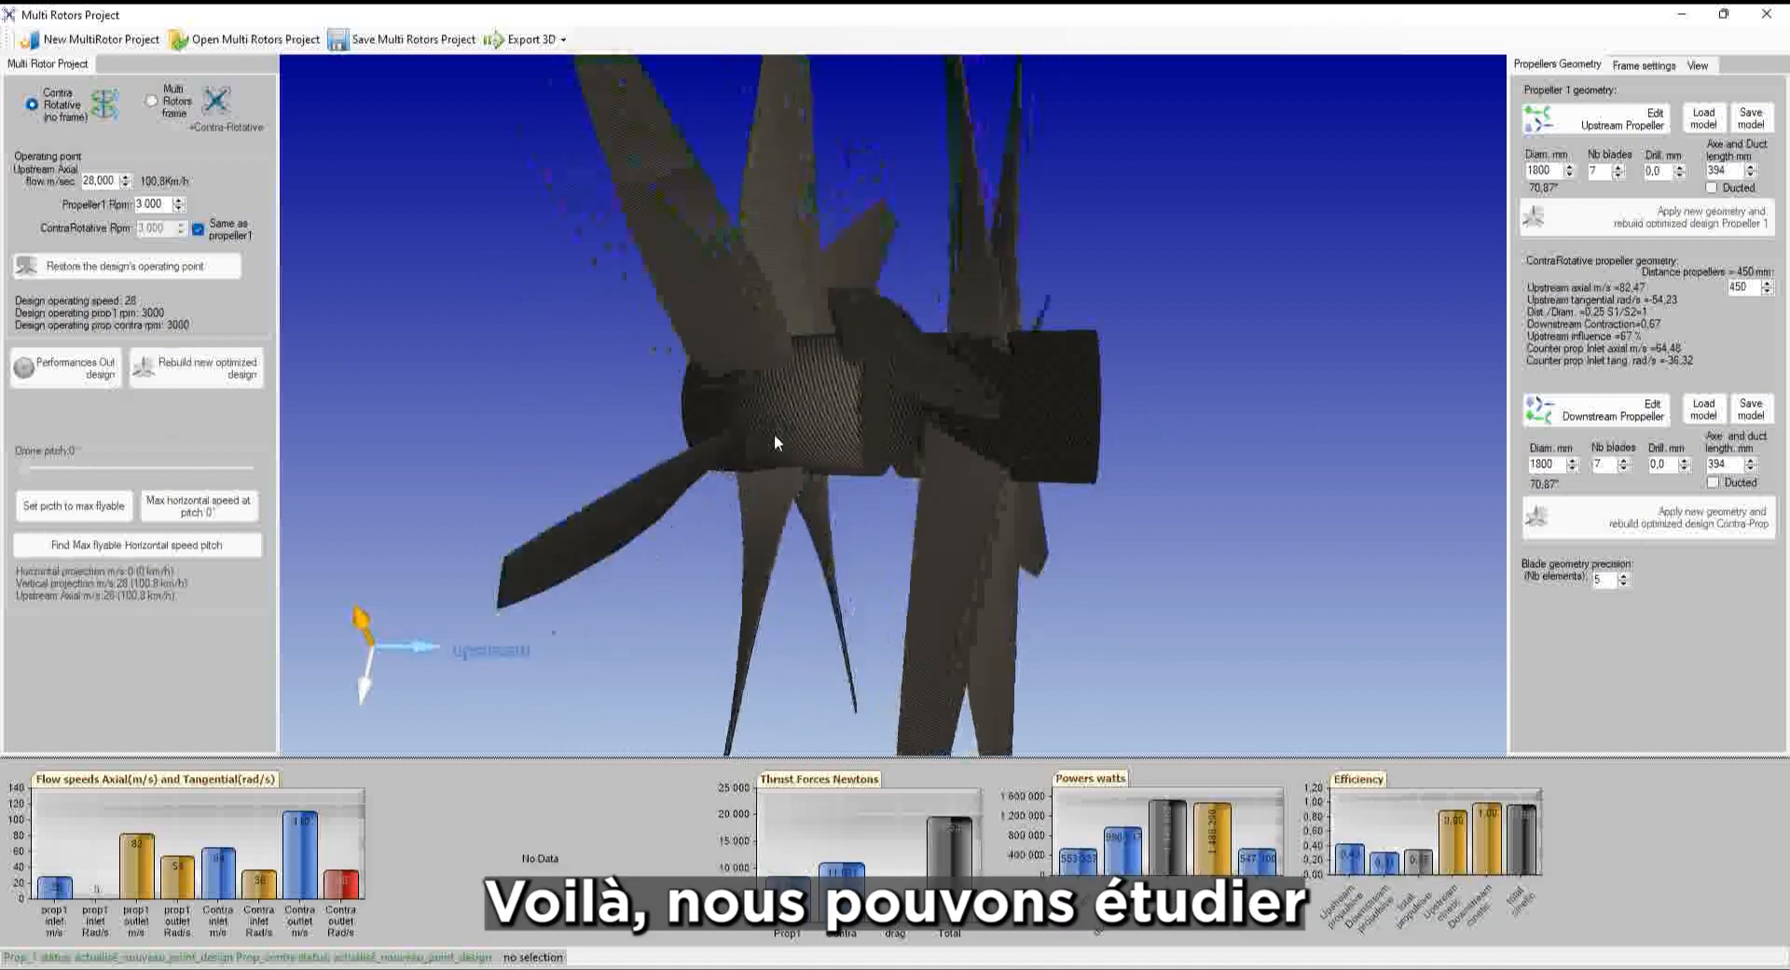
# Orbit around the rebuilt propeller pair and select the upstream propeller so it highlights green
pyautogui.moveTo(1193, 468); pyautogui.dragTo(977, 386, button='middle')
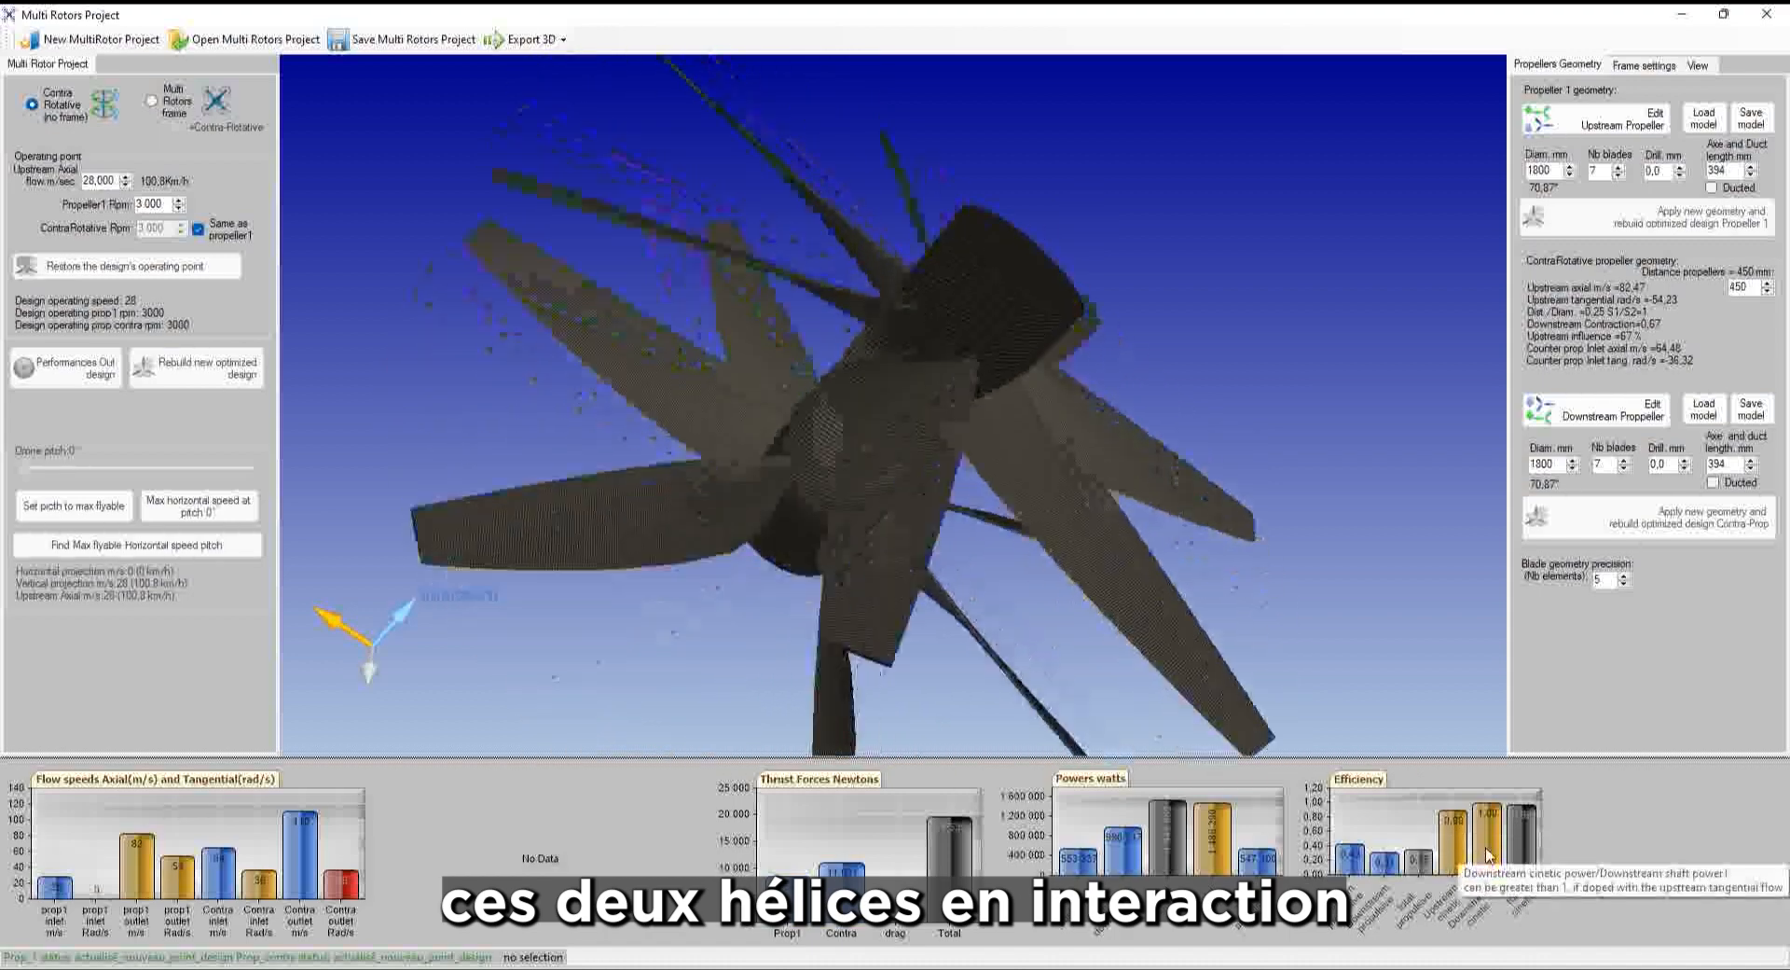
pyautogui.click(1014, 285)
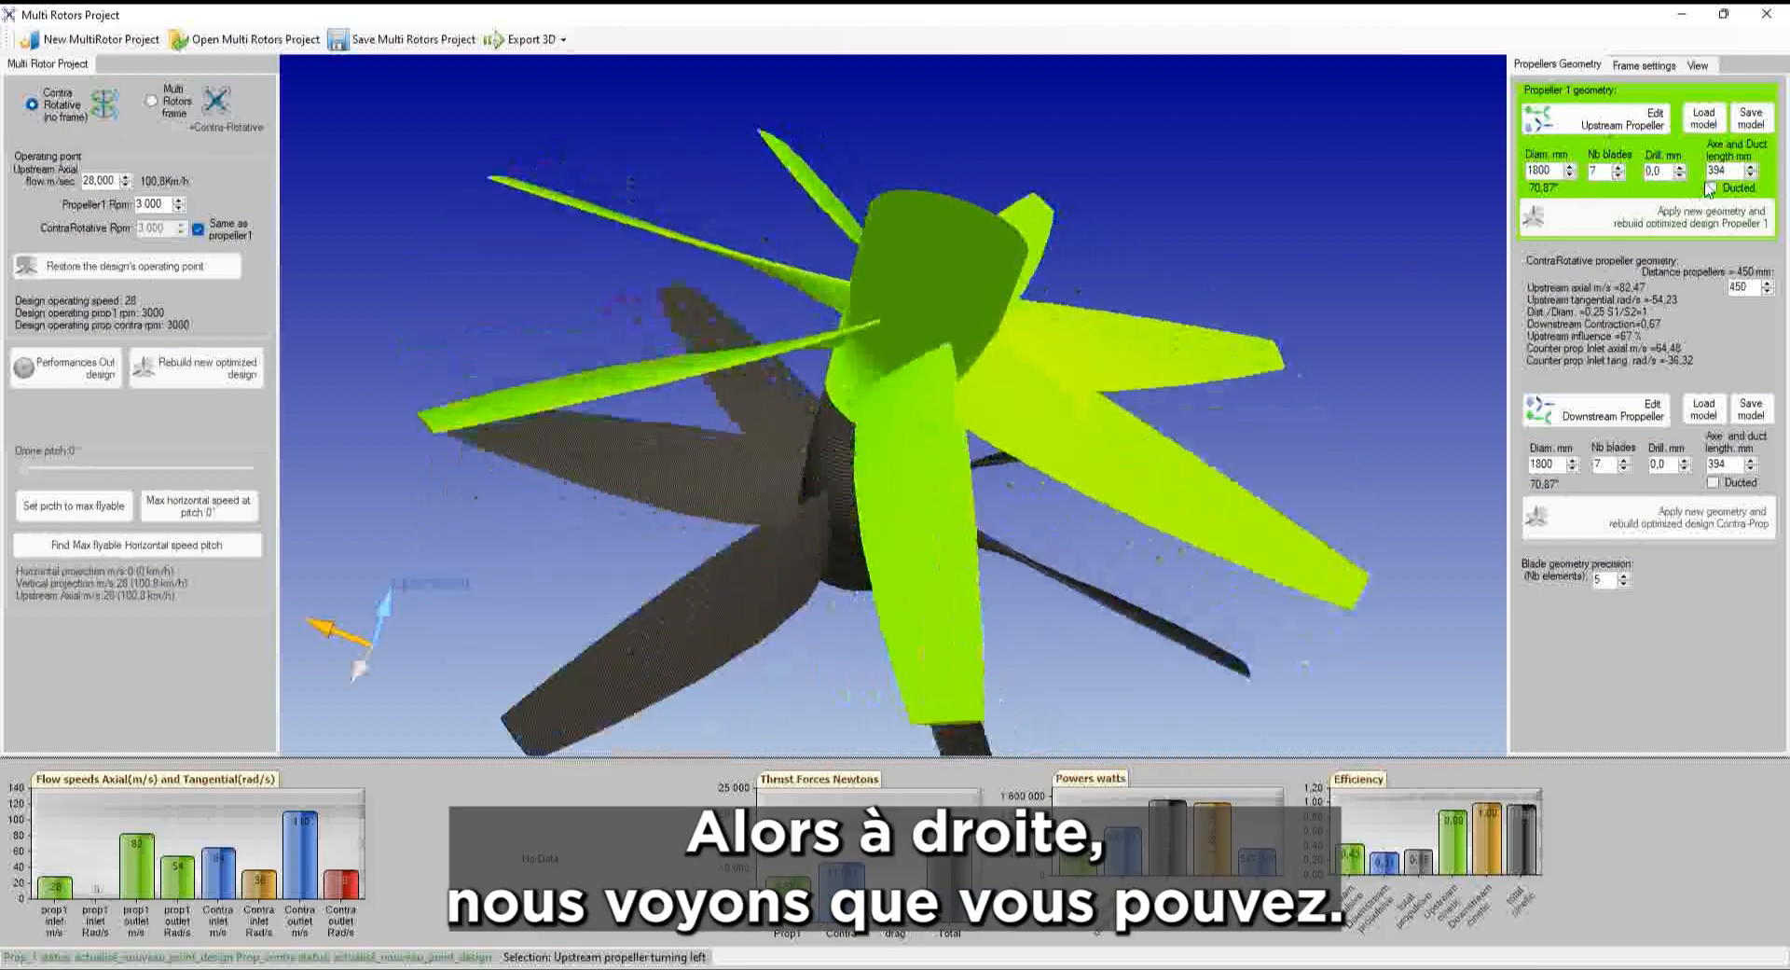
pyautogui.moveTo(1193, 160); pyautogui.dragTo(1233, 305)
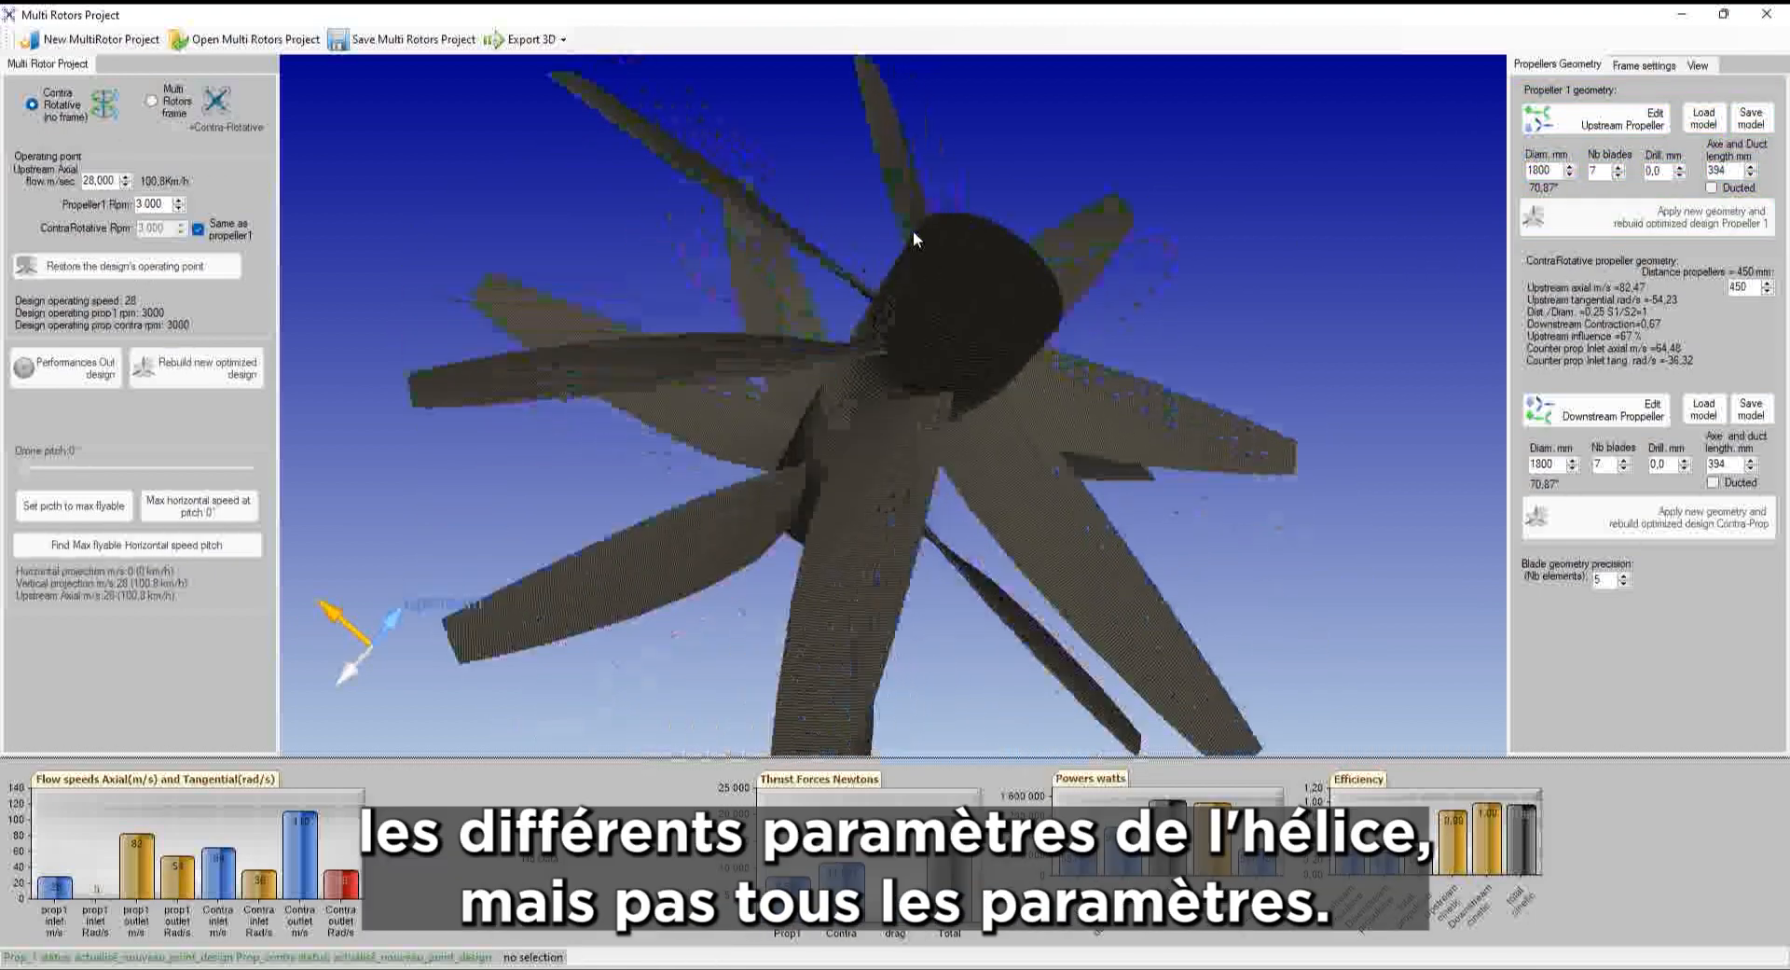
pyautogui.click(938, 345)
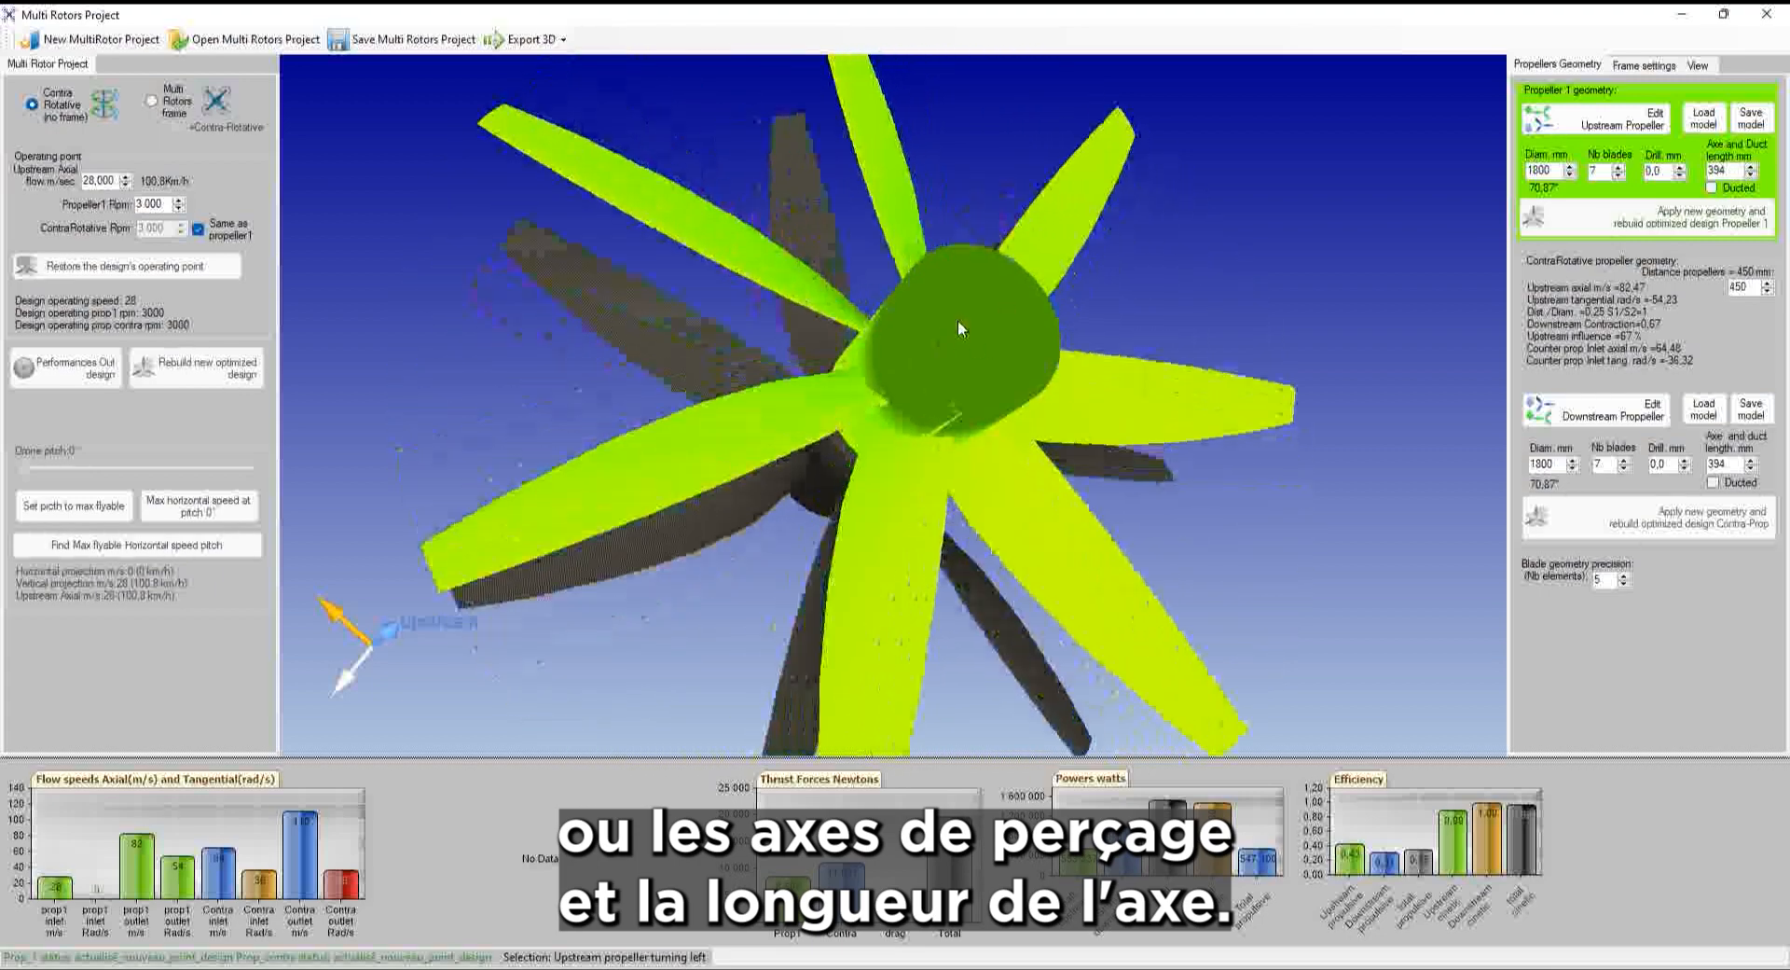
pyautogui.moveTo(958, 323); pyautogui.dragTo(1228, 296, button='middle')
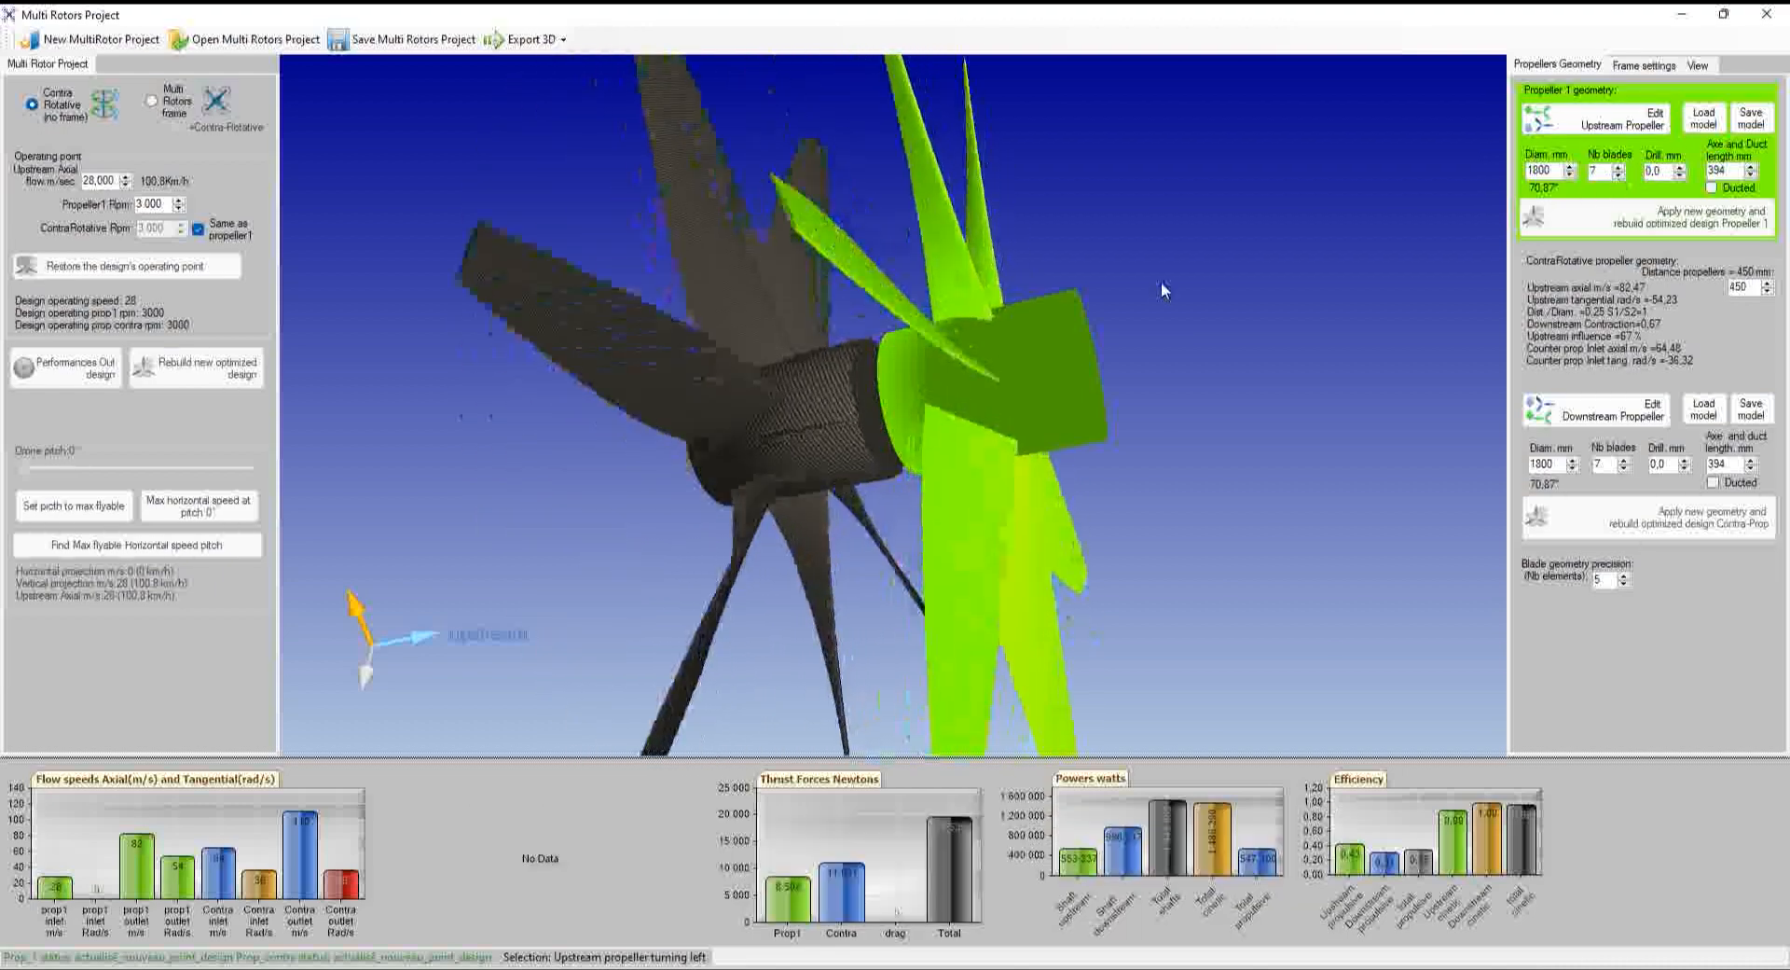
pyautogui.moveTo(960, 249); pyautogui.dragTo(942, 318, button='middle')
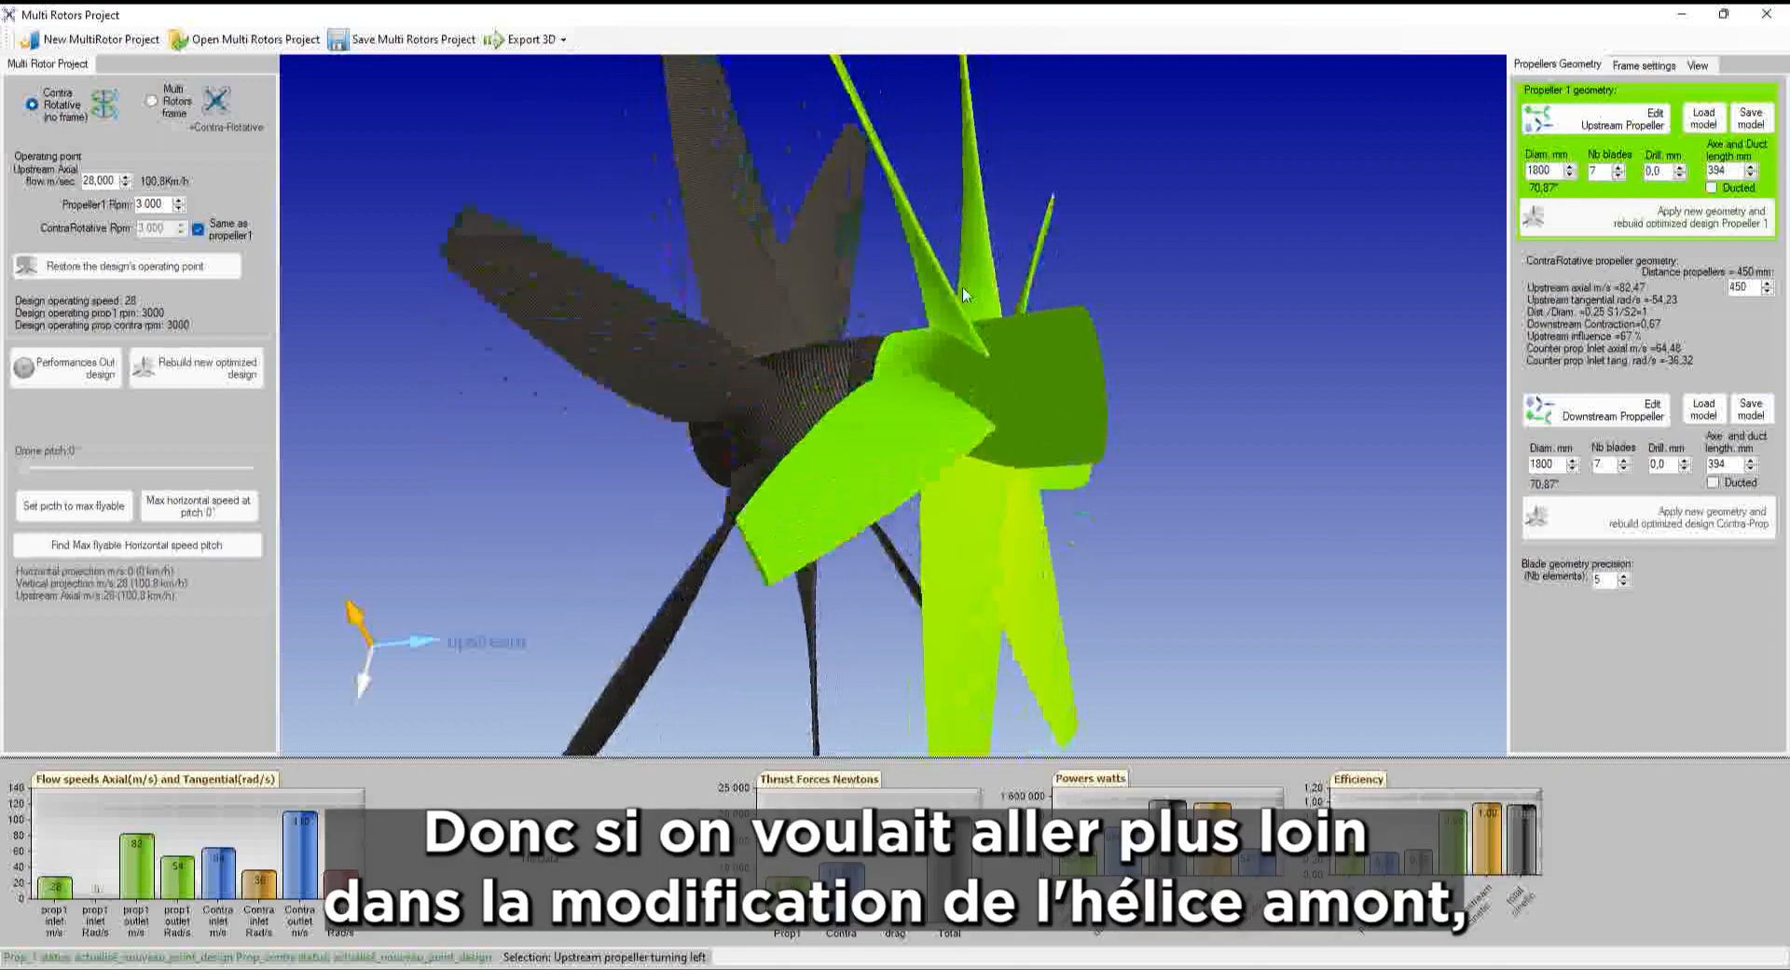
# Open the upstream propeller in the single-propeller designer and inspect its 3D prototype
pyautogui.click(1636, 129)
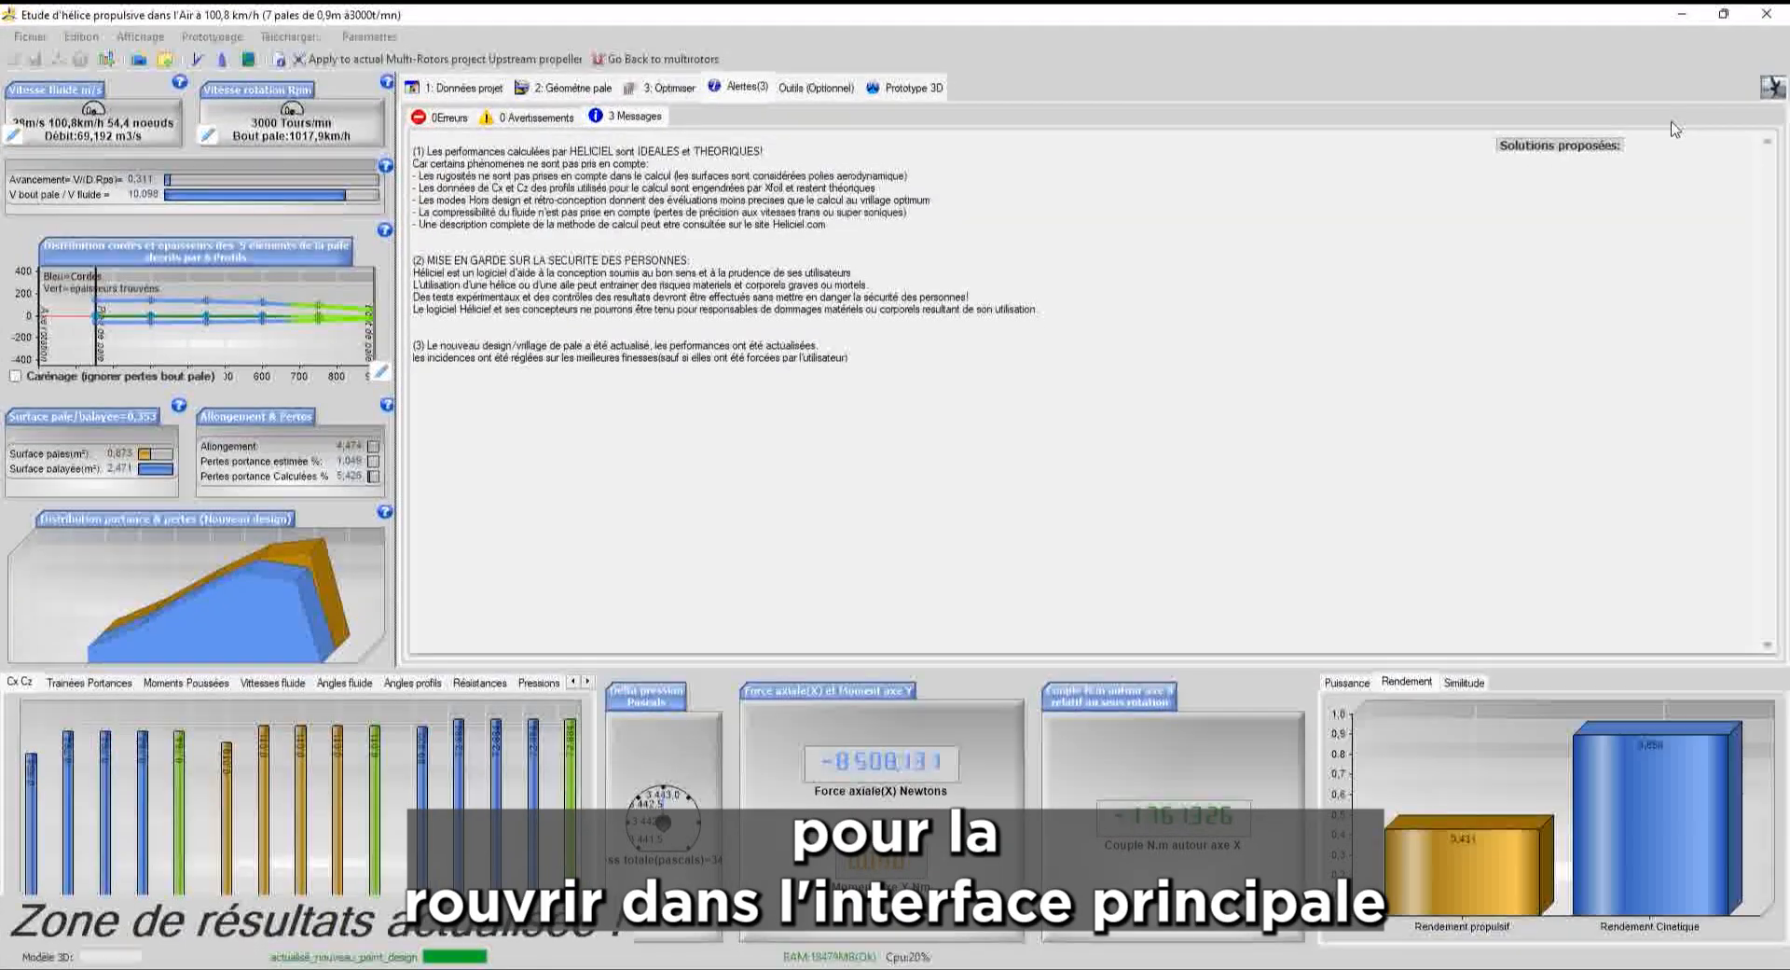
pyautogui.click(902, 88)
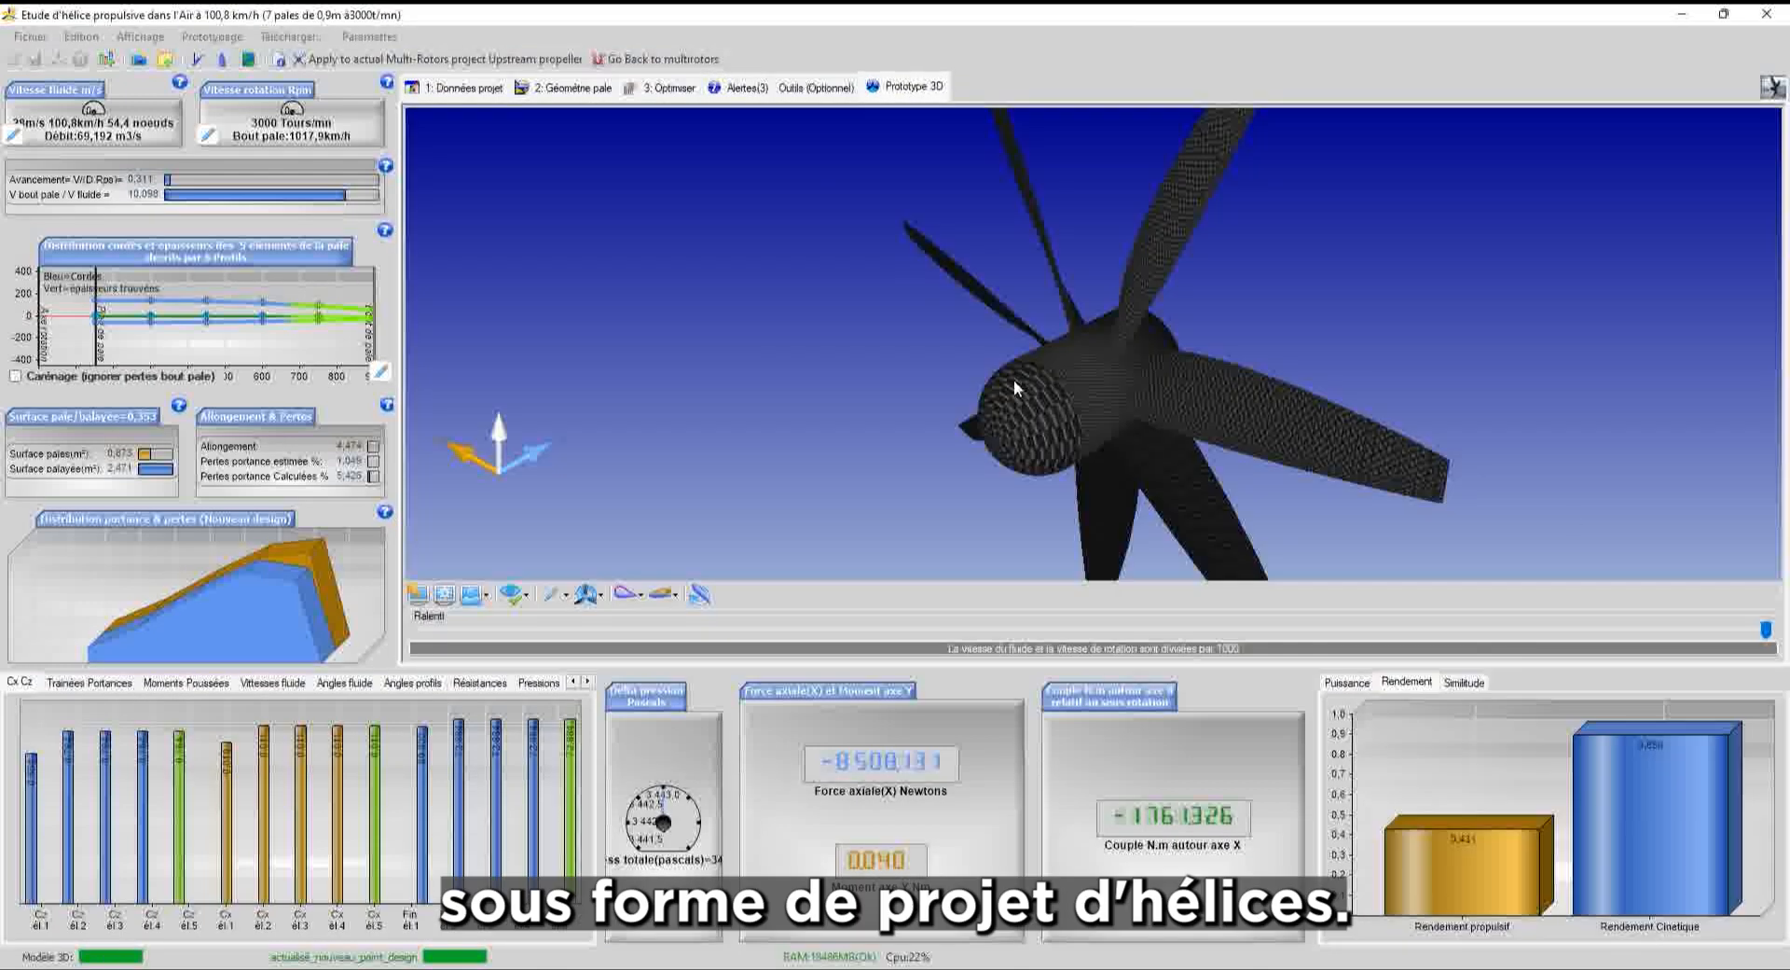
pyautogui.moveTo(1014, 380); pyautogui.dragTo(1397, 260)
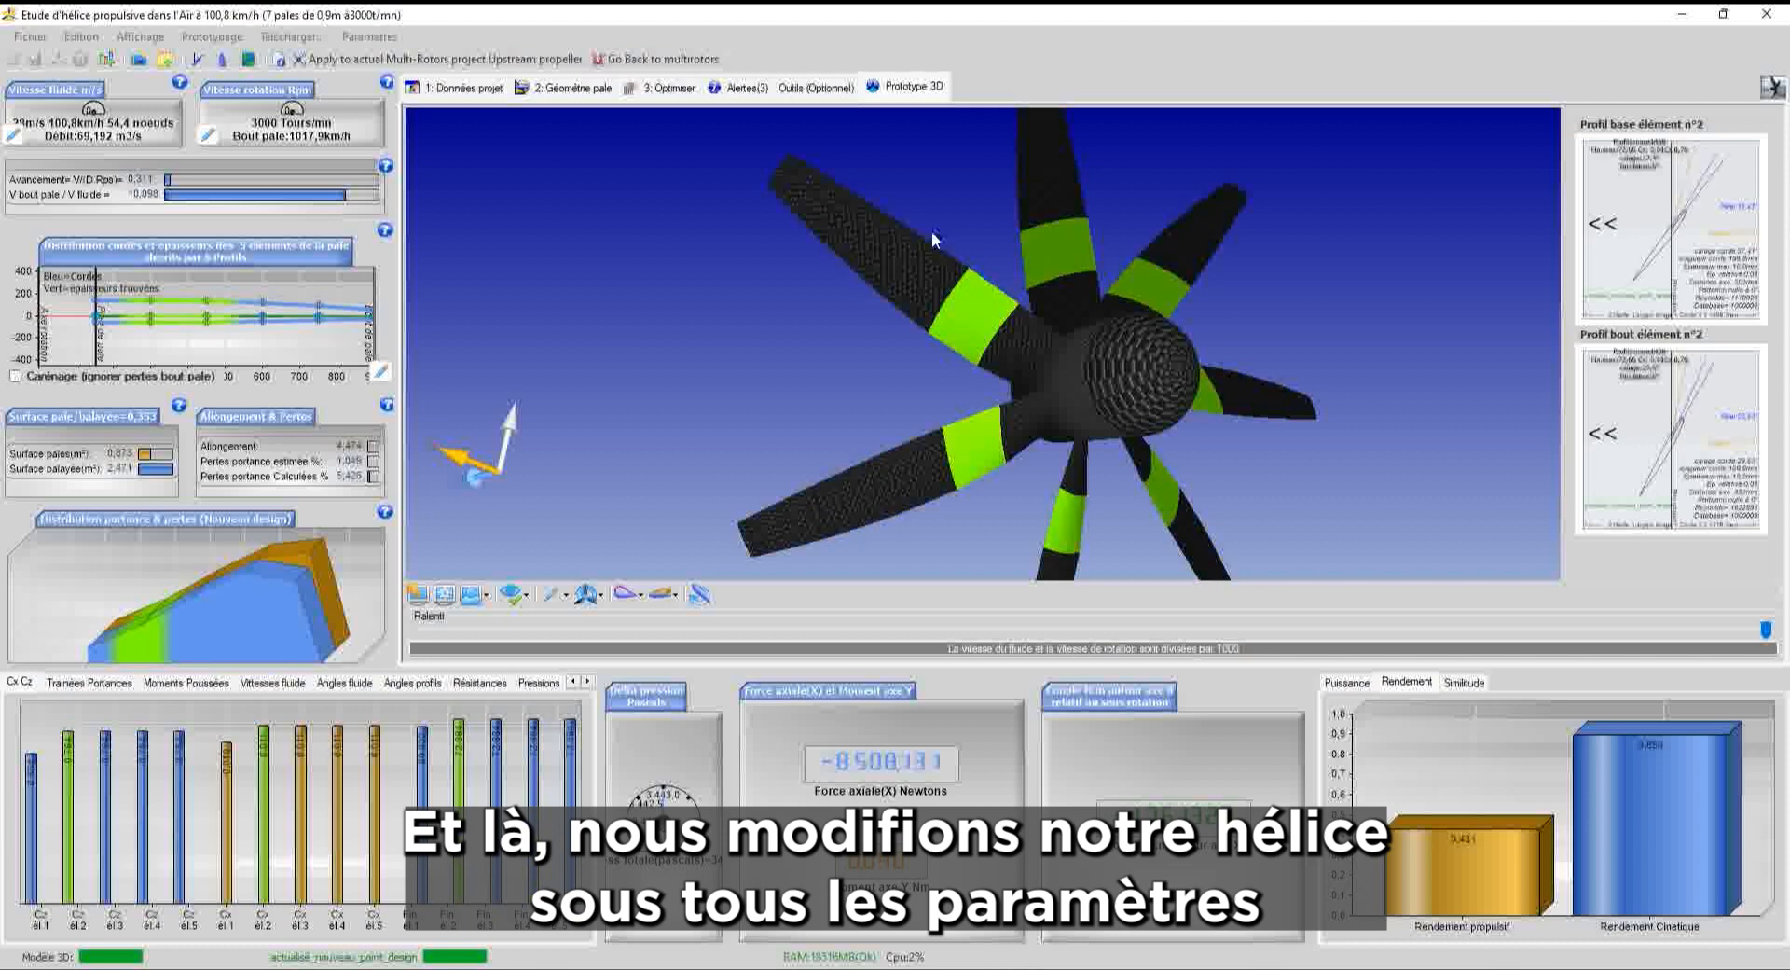
pyautogui.moveTo(1223, 328); pyautogui.dragTo(1188, 327)
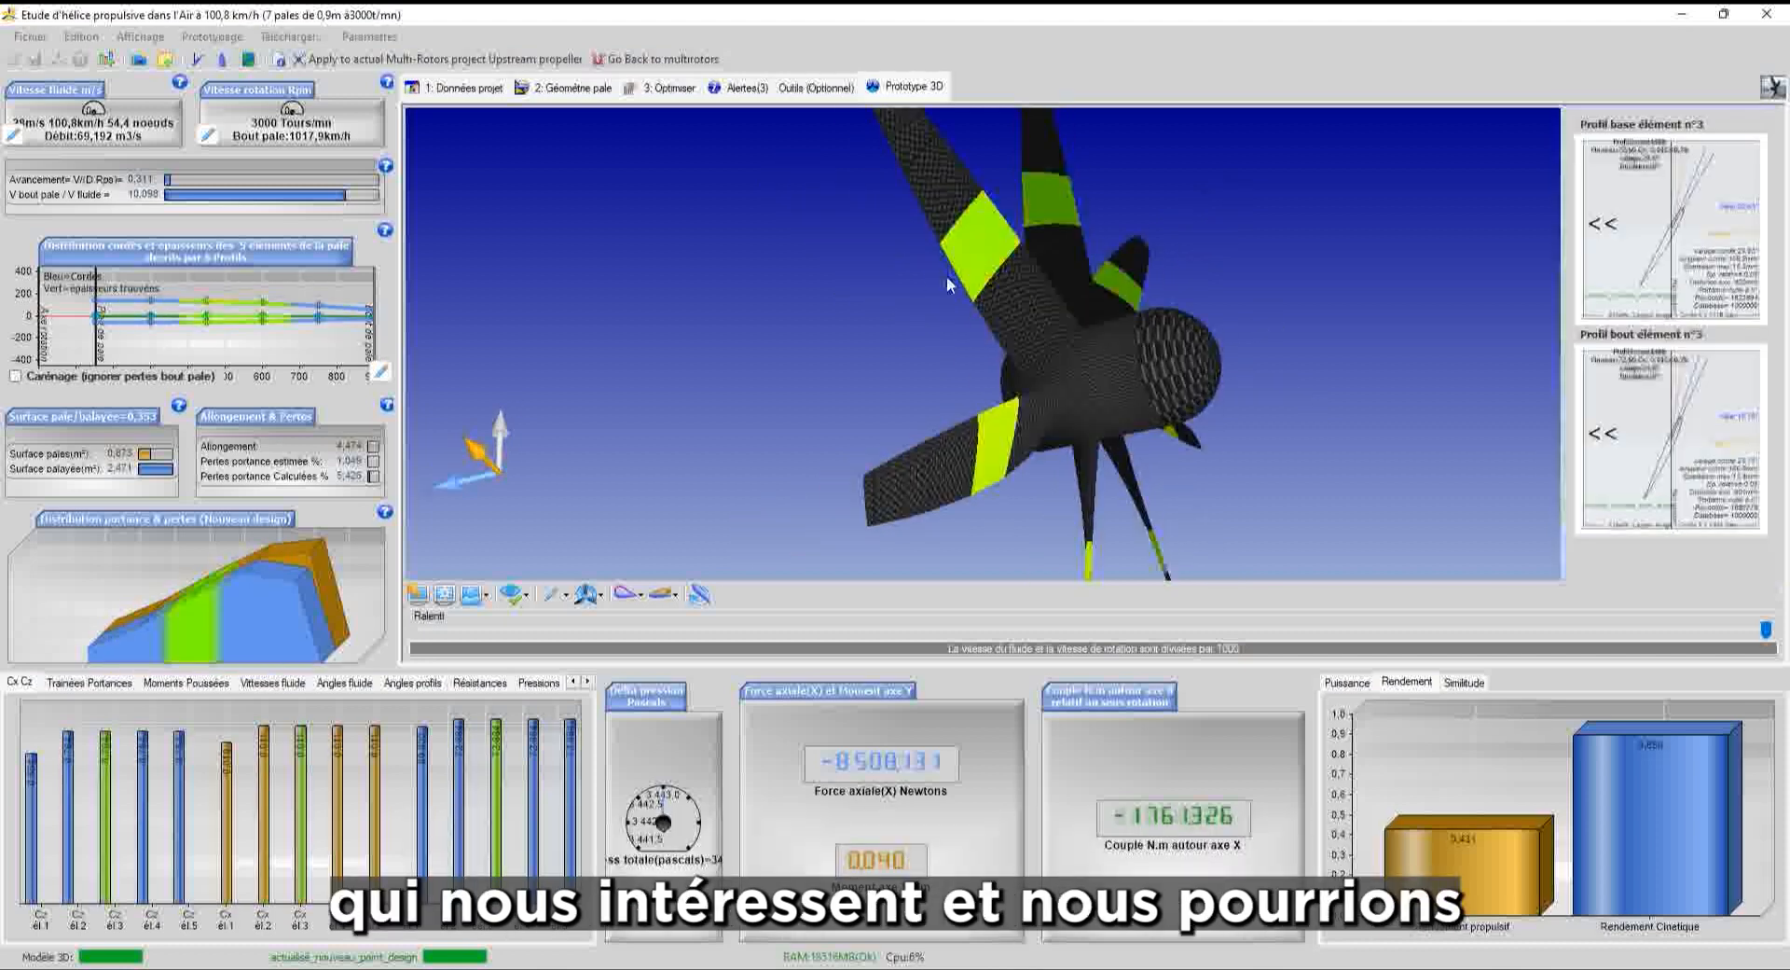
# Apply the upstream propeller back to the Multi Rotors Project, then select the downstream propeller
pyautogui.click(447, 59)
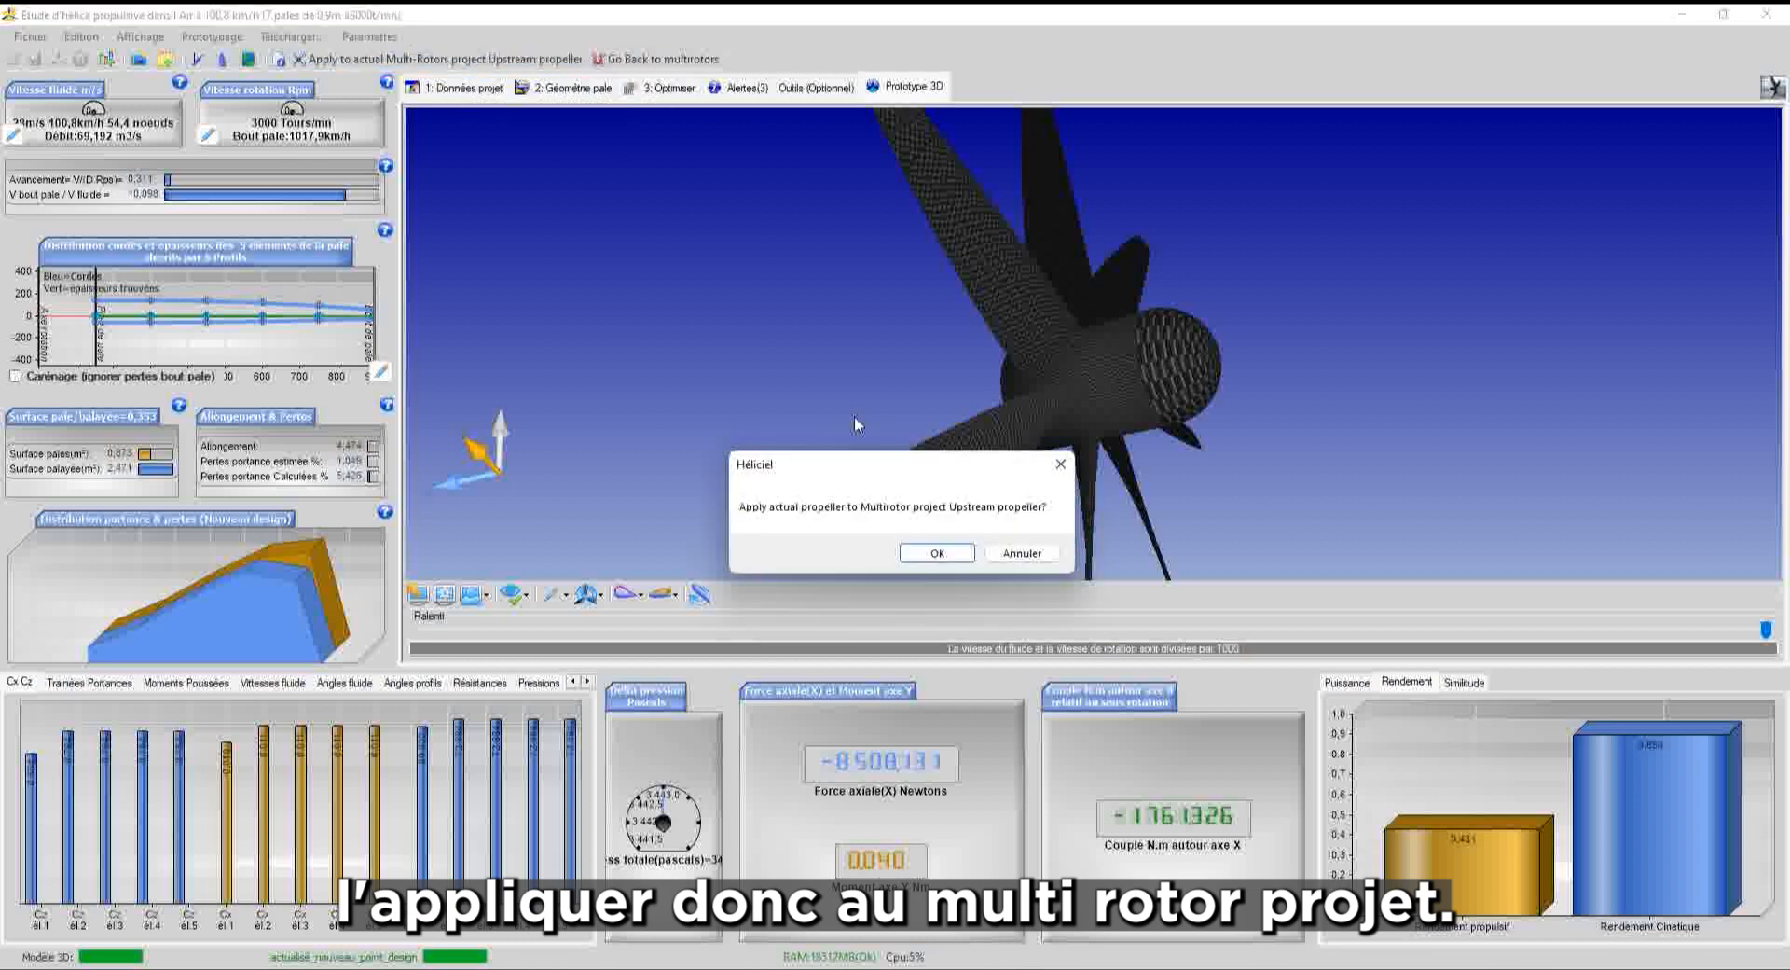
pyautogui.click(937, 552)
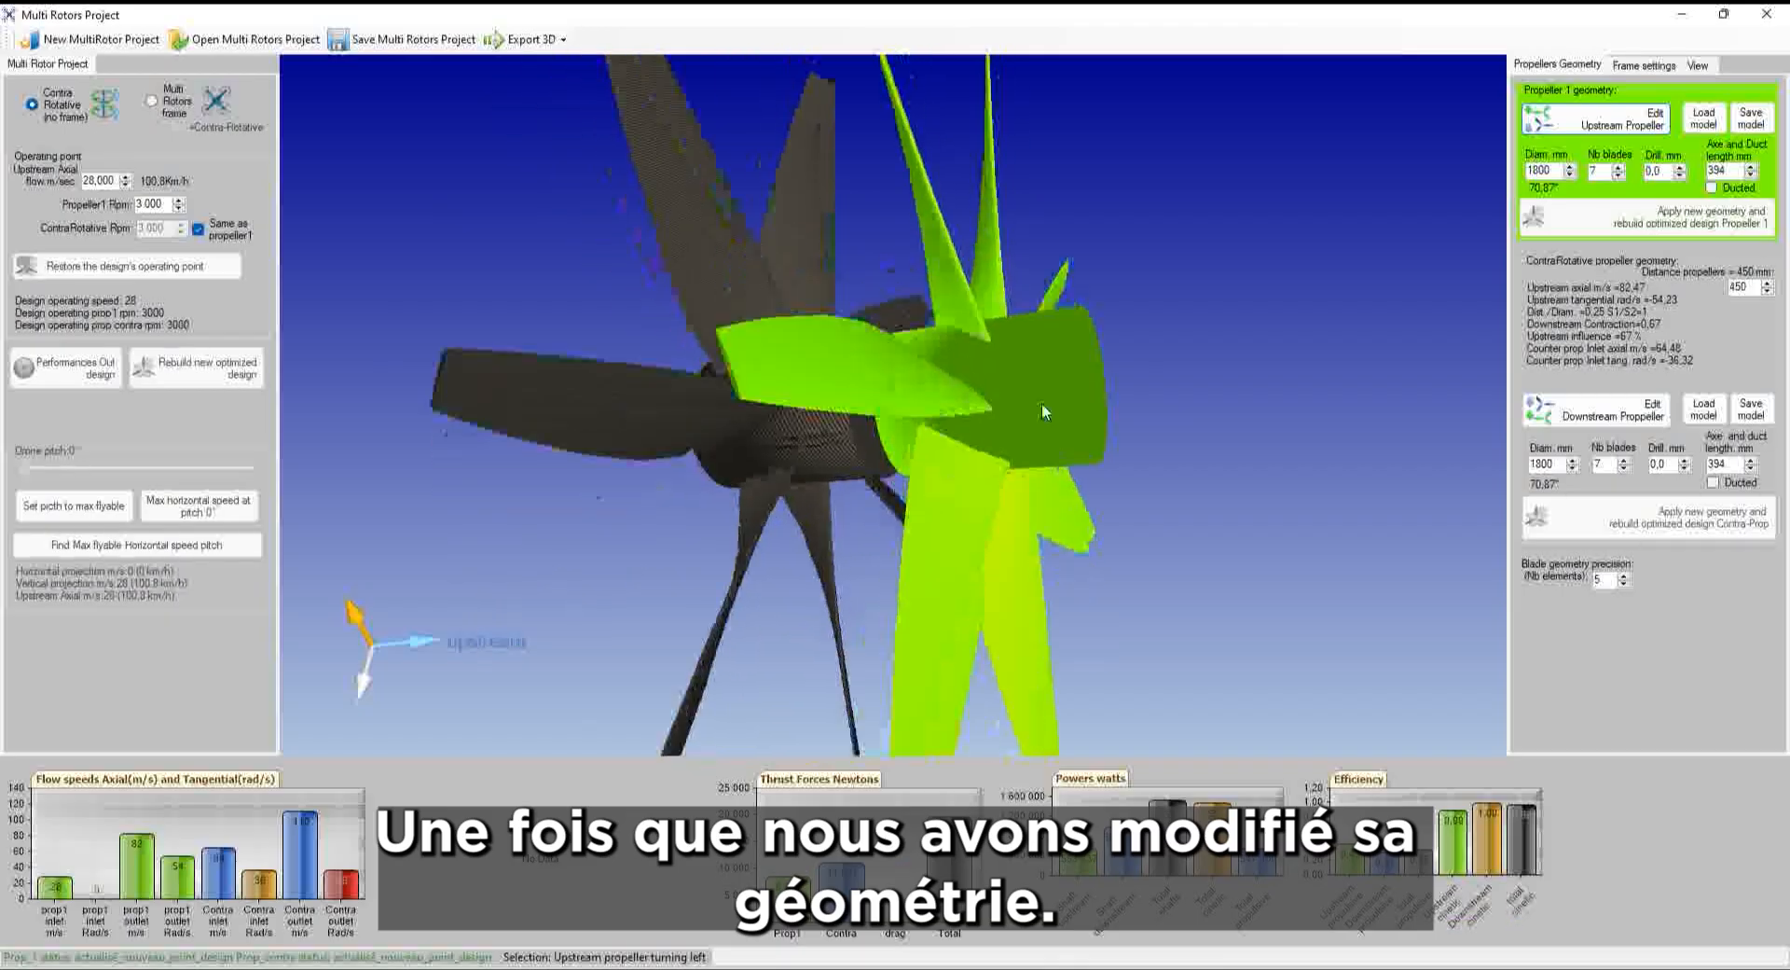
pyautogui.moveTo(1043, 403); pyautogui.dragTo(902, 311)
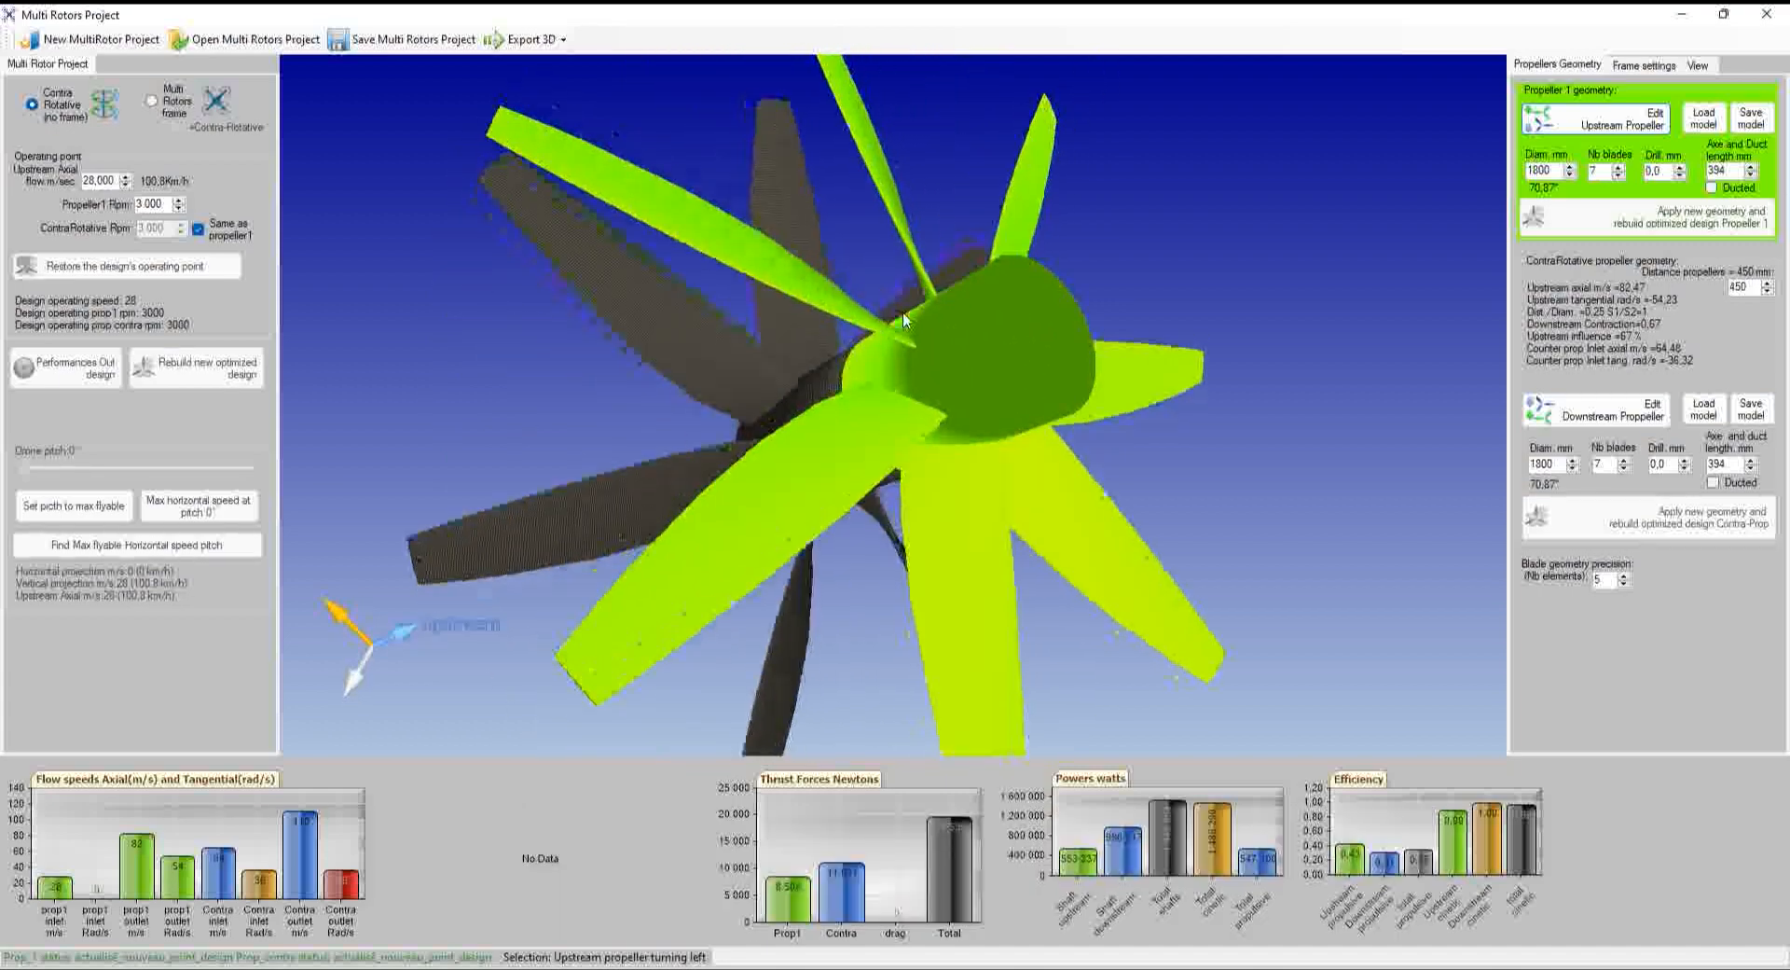
pyautogui.click(647, 331)
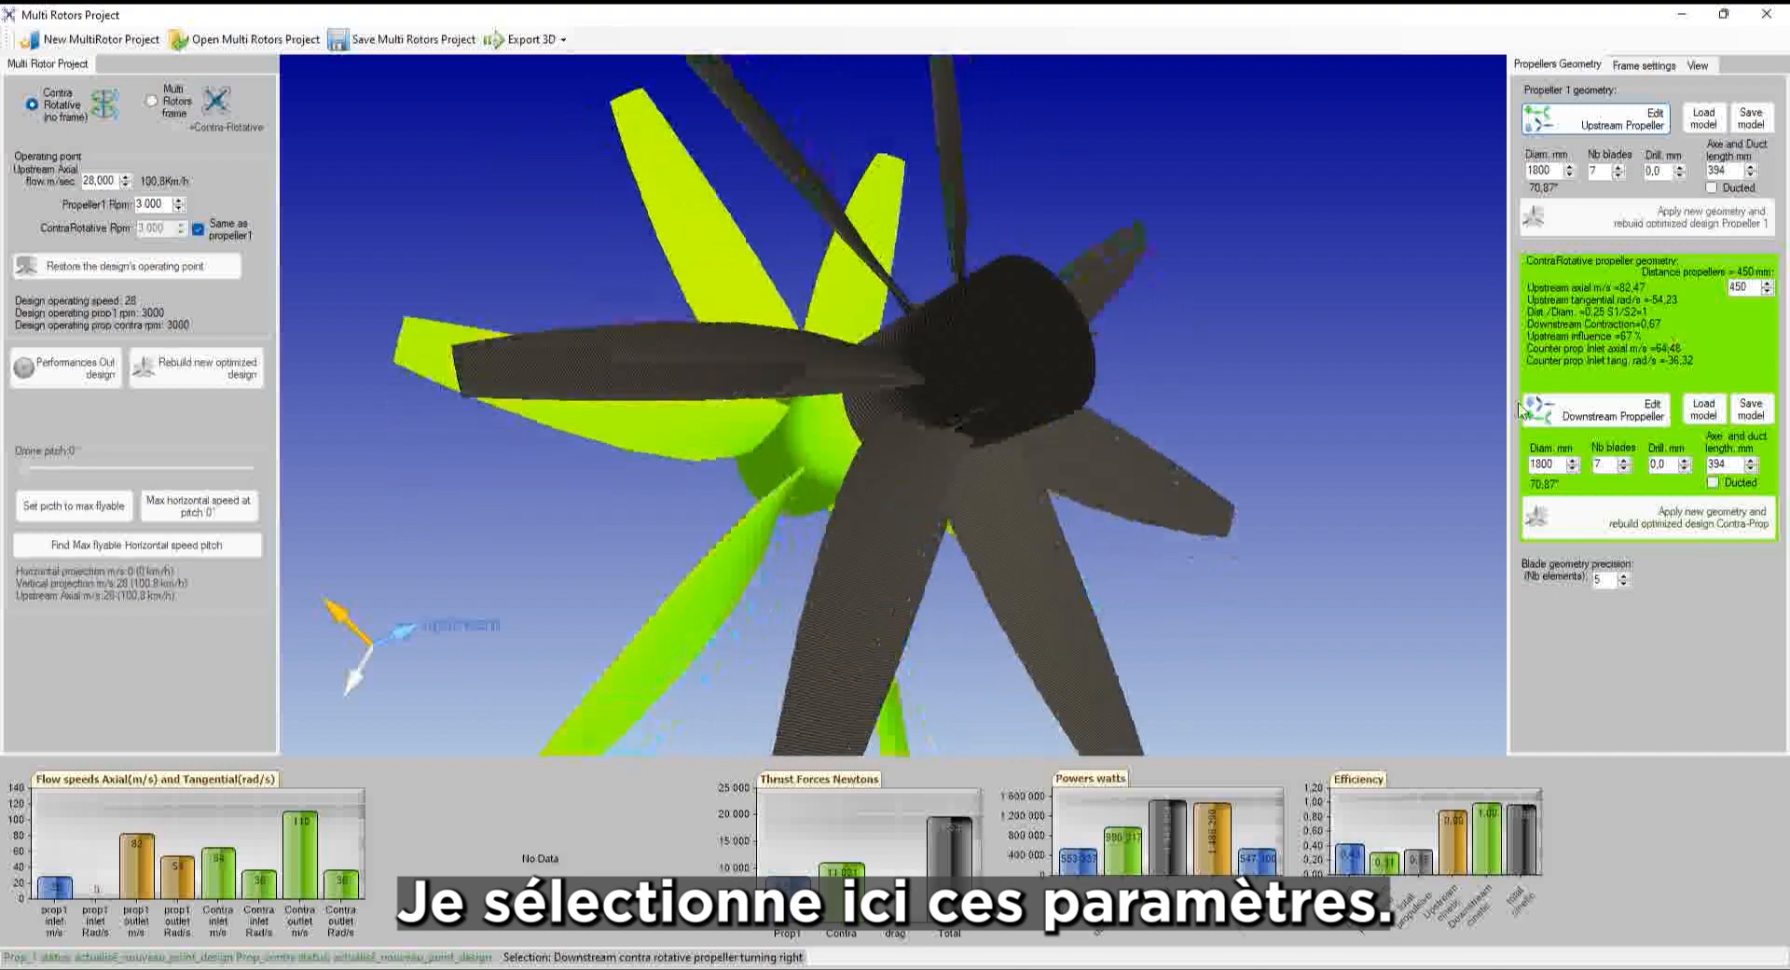
# Open the downstream propeller in the designer and set its blade generatrix to 'Génératrice de pale courbe ou conique'
pyautogui.click(1590, 418)
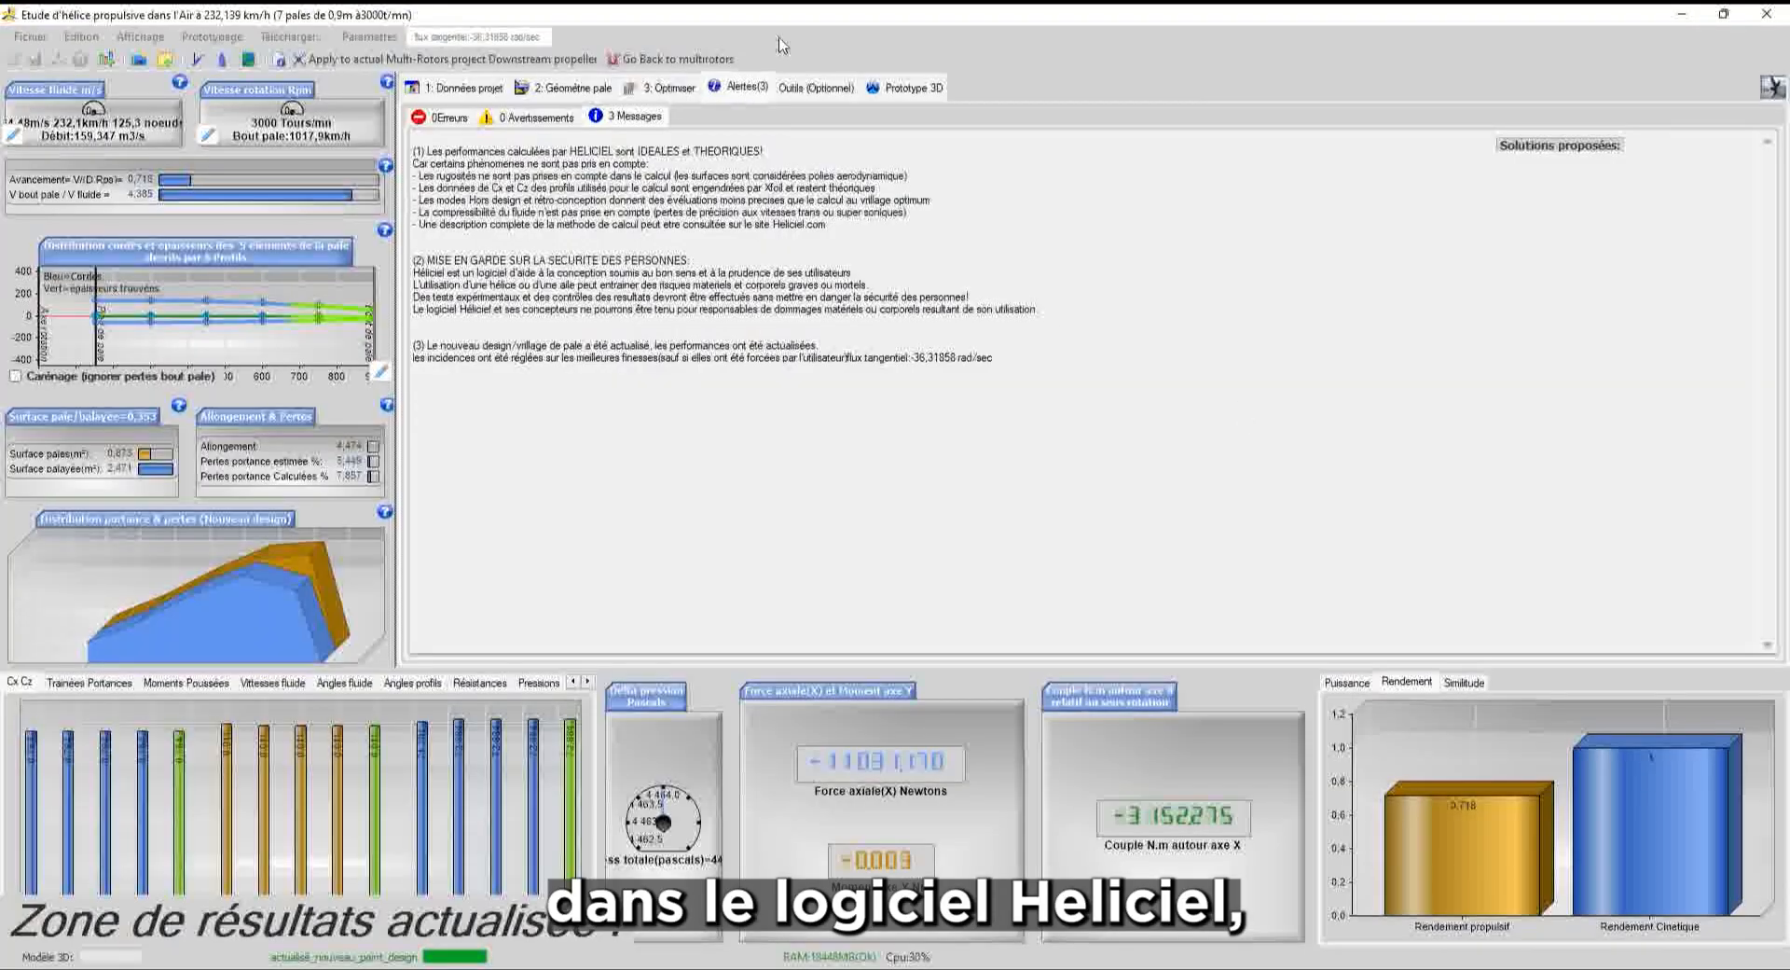
pyautogui.click(911, 88)
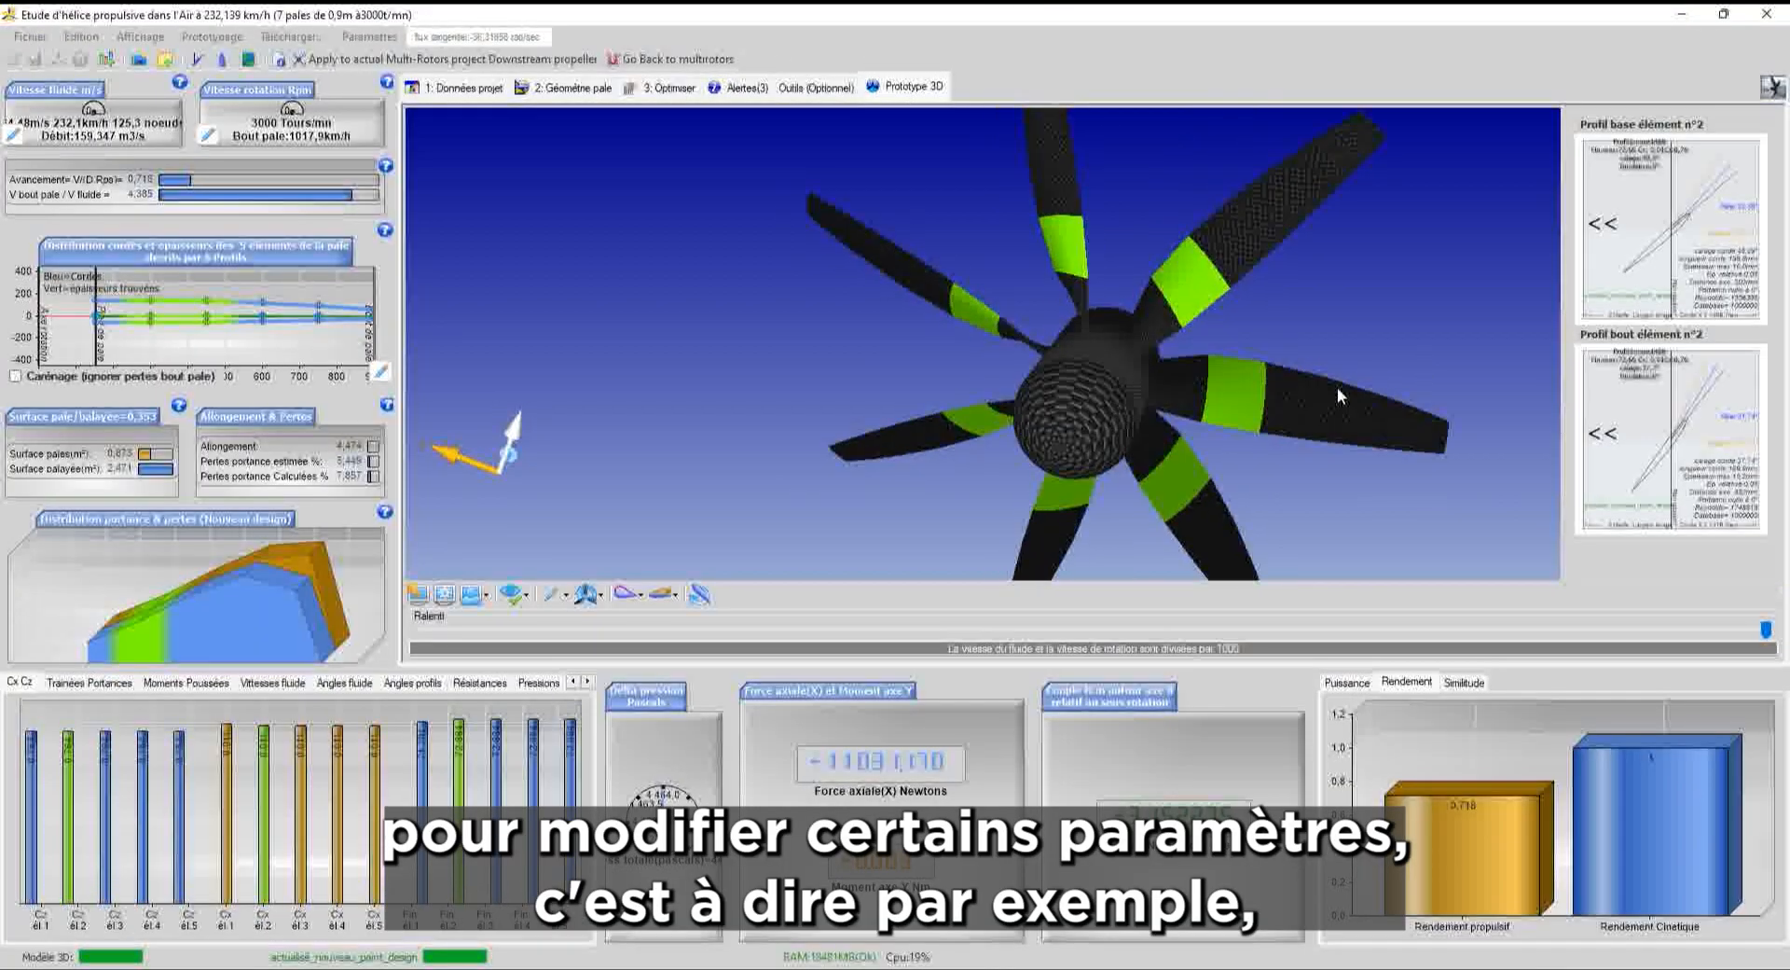
pyautogui.click(571, 88)
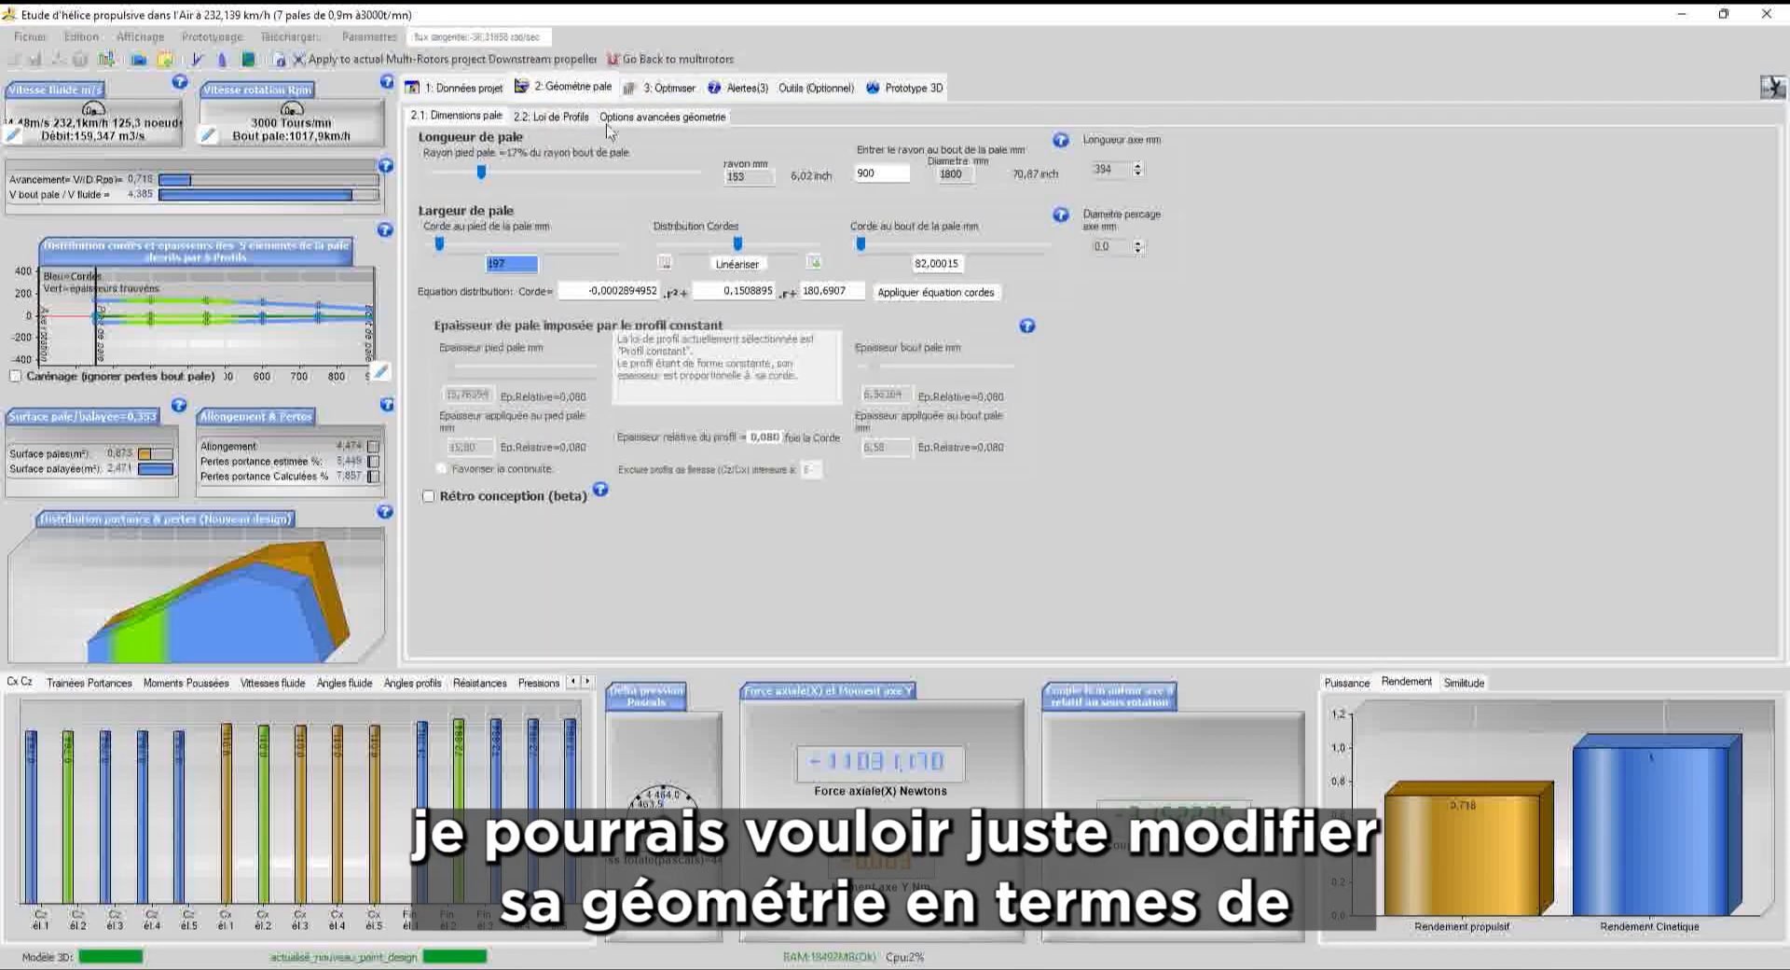
pyautogui.click(616, 117)
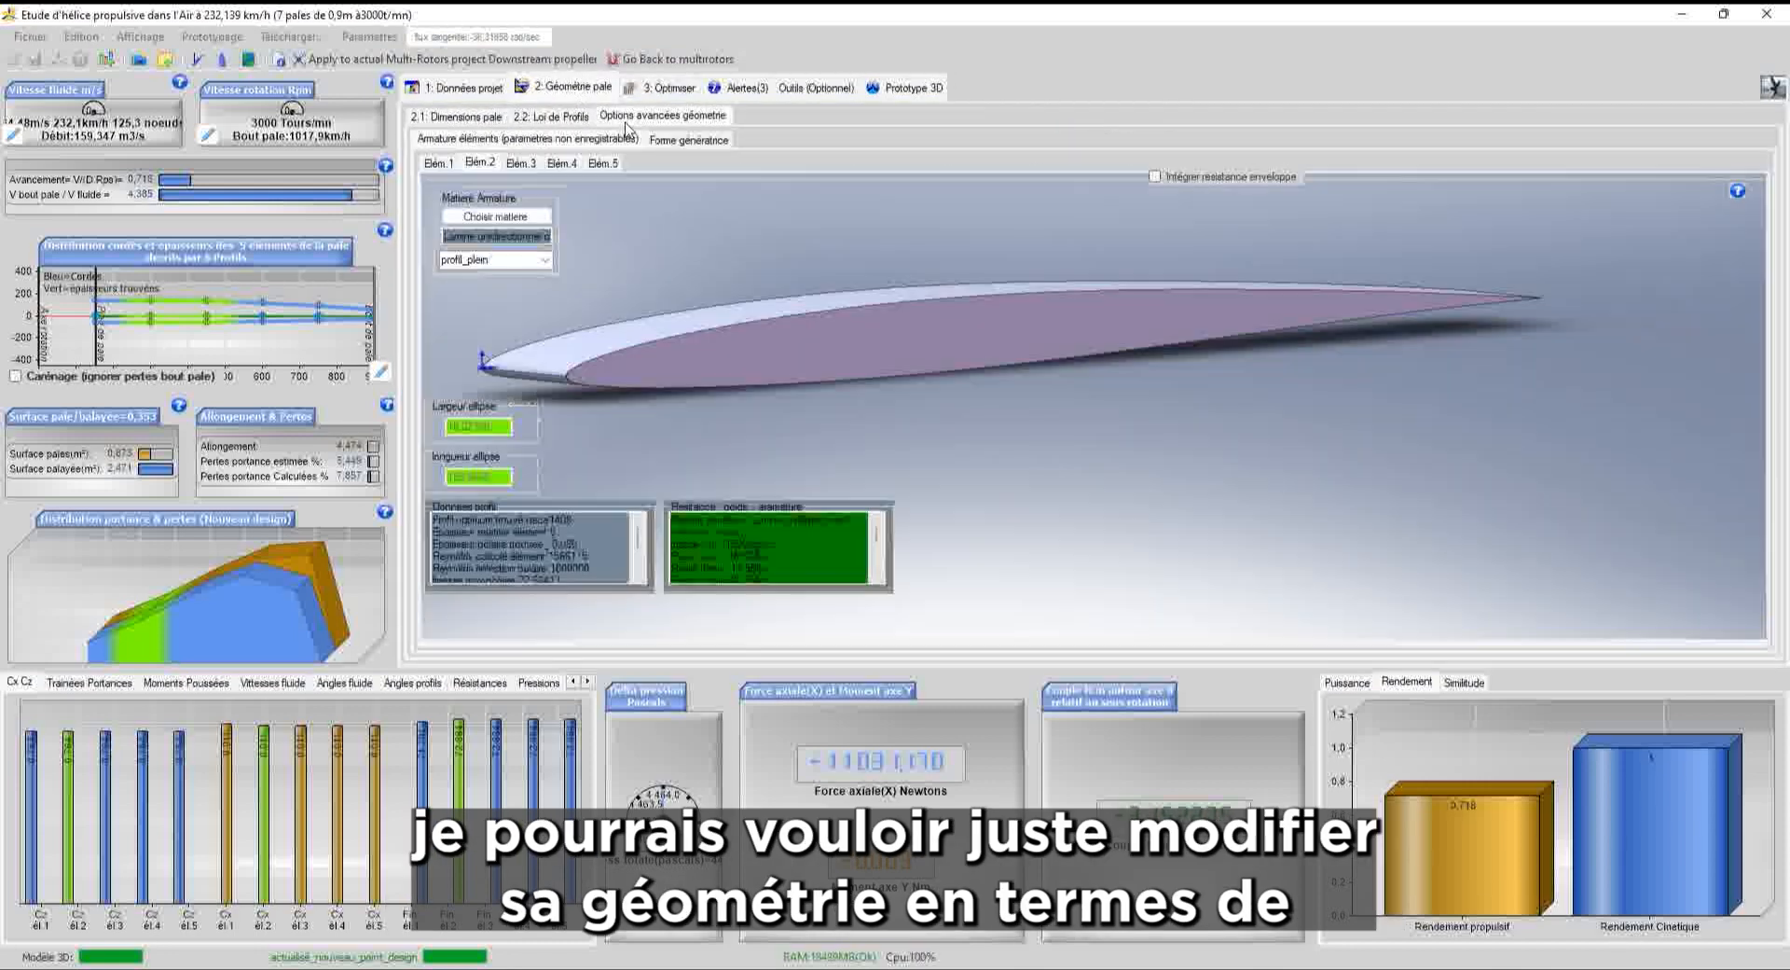
pyautogui.click(679, 145)
pyautogui.click(469, 373)
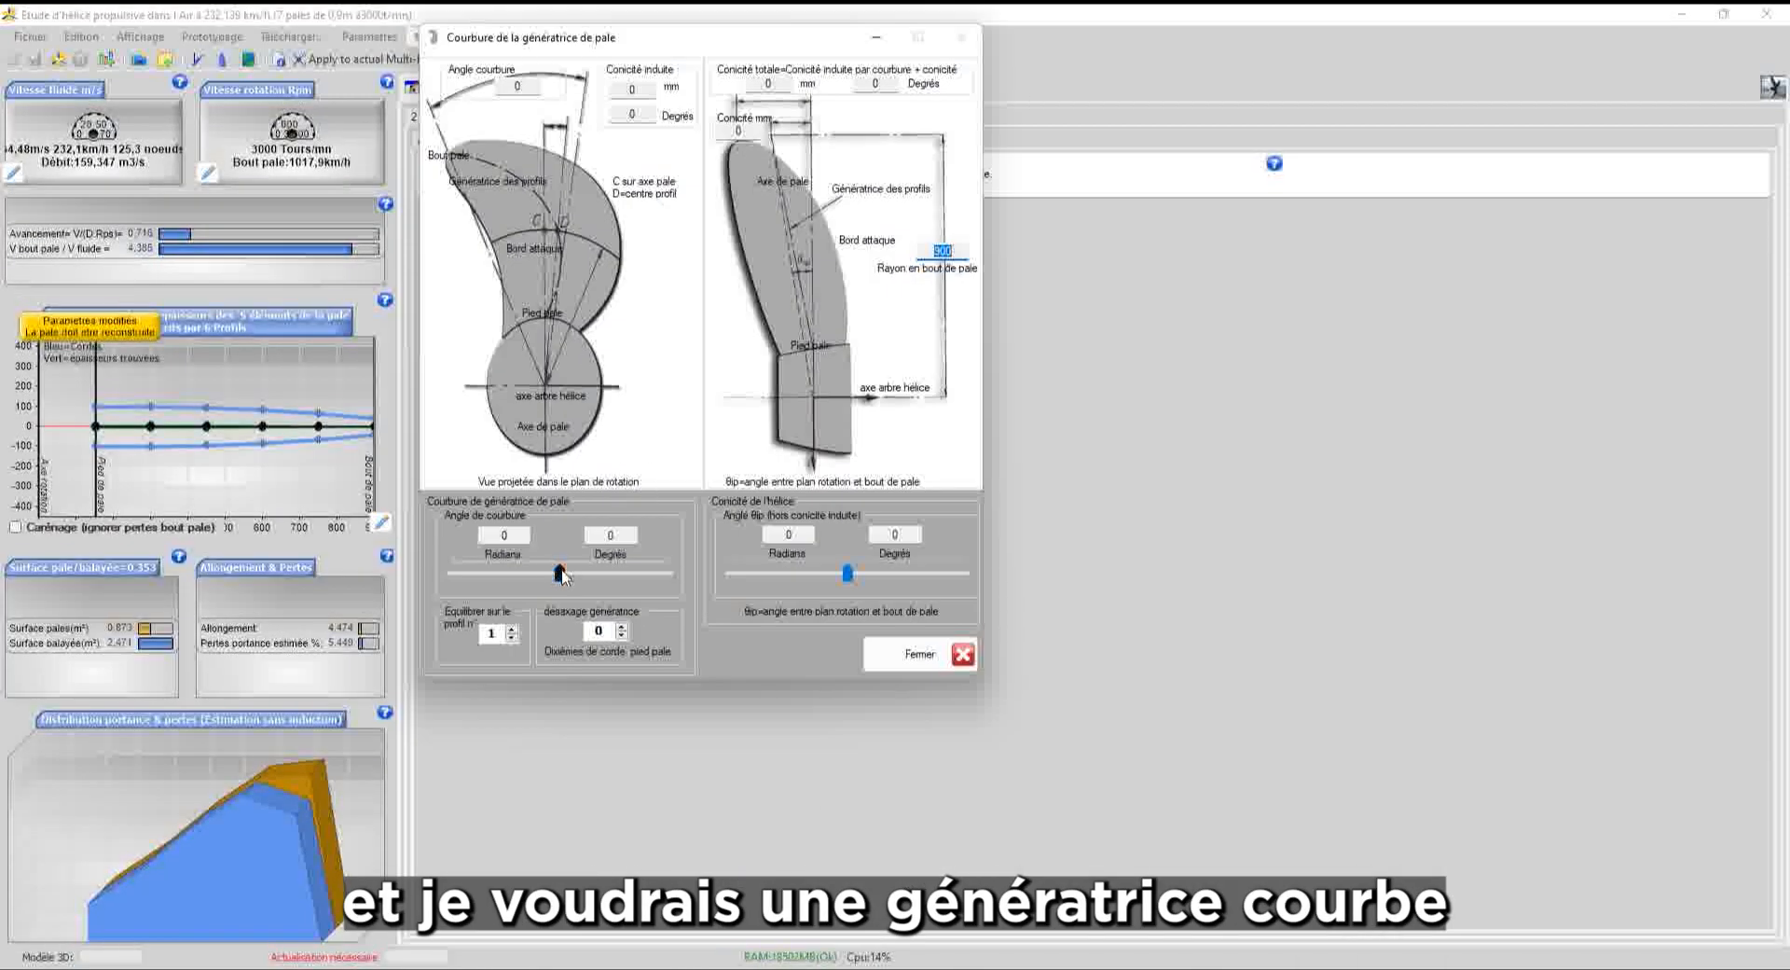
# Curve the downstream blade generatrix to 47°, balance it on profile 5, and close keeping the changes
pyautogui.moveTo(562, 575); pyautogui.dragTo(611, 578)
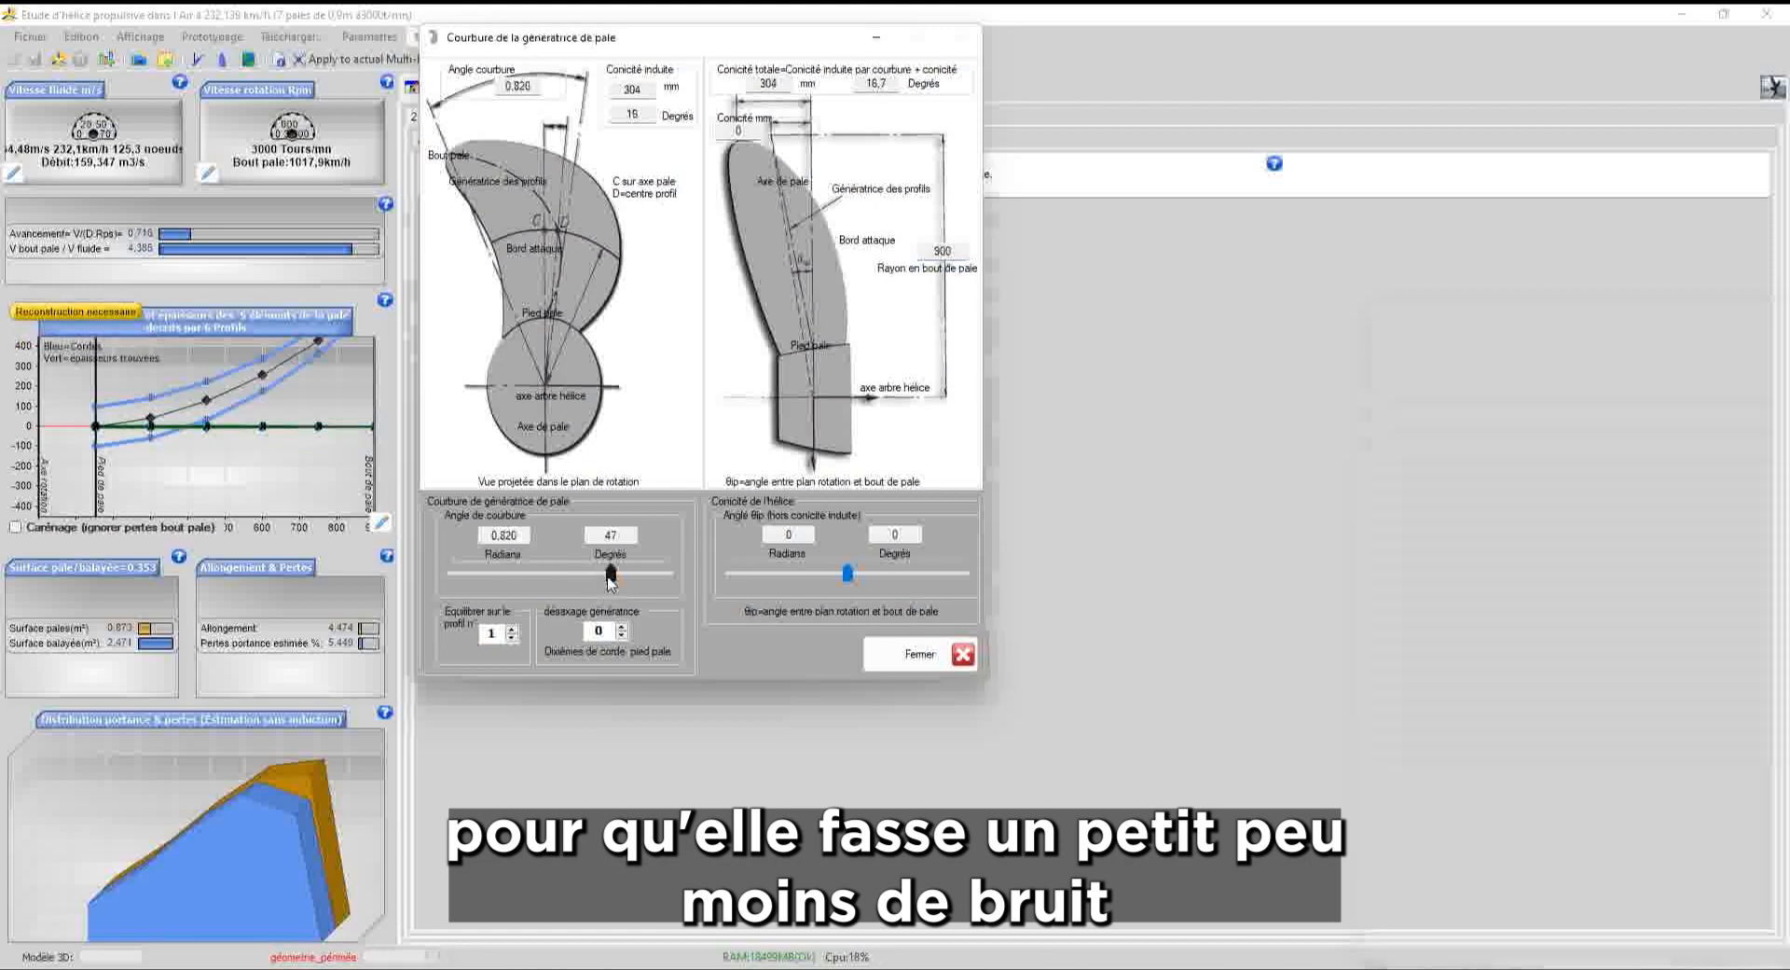
pyautogui.click(512, 630)
pyautogui.click(512, 631)
pyautogui.click(512, 630)
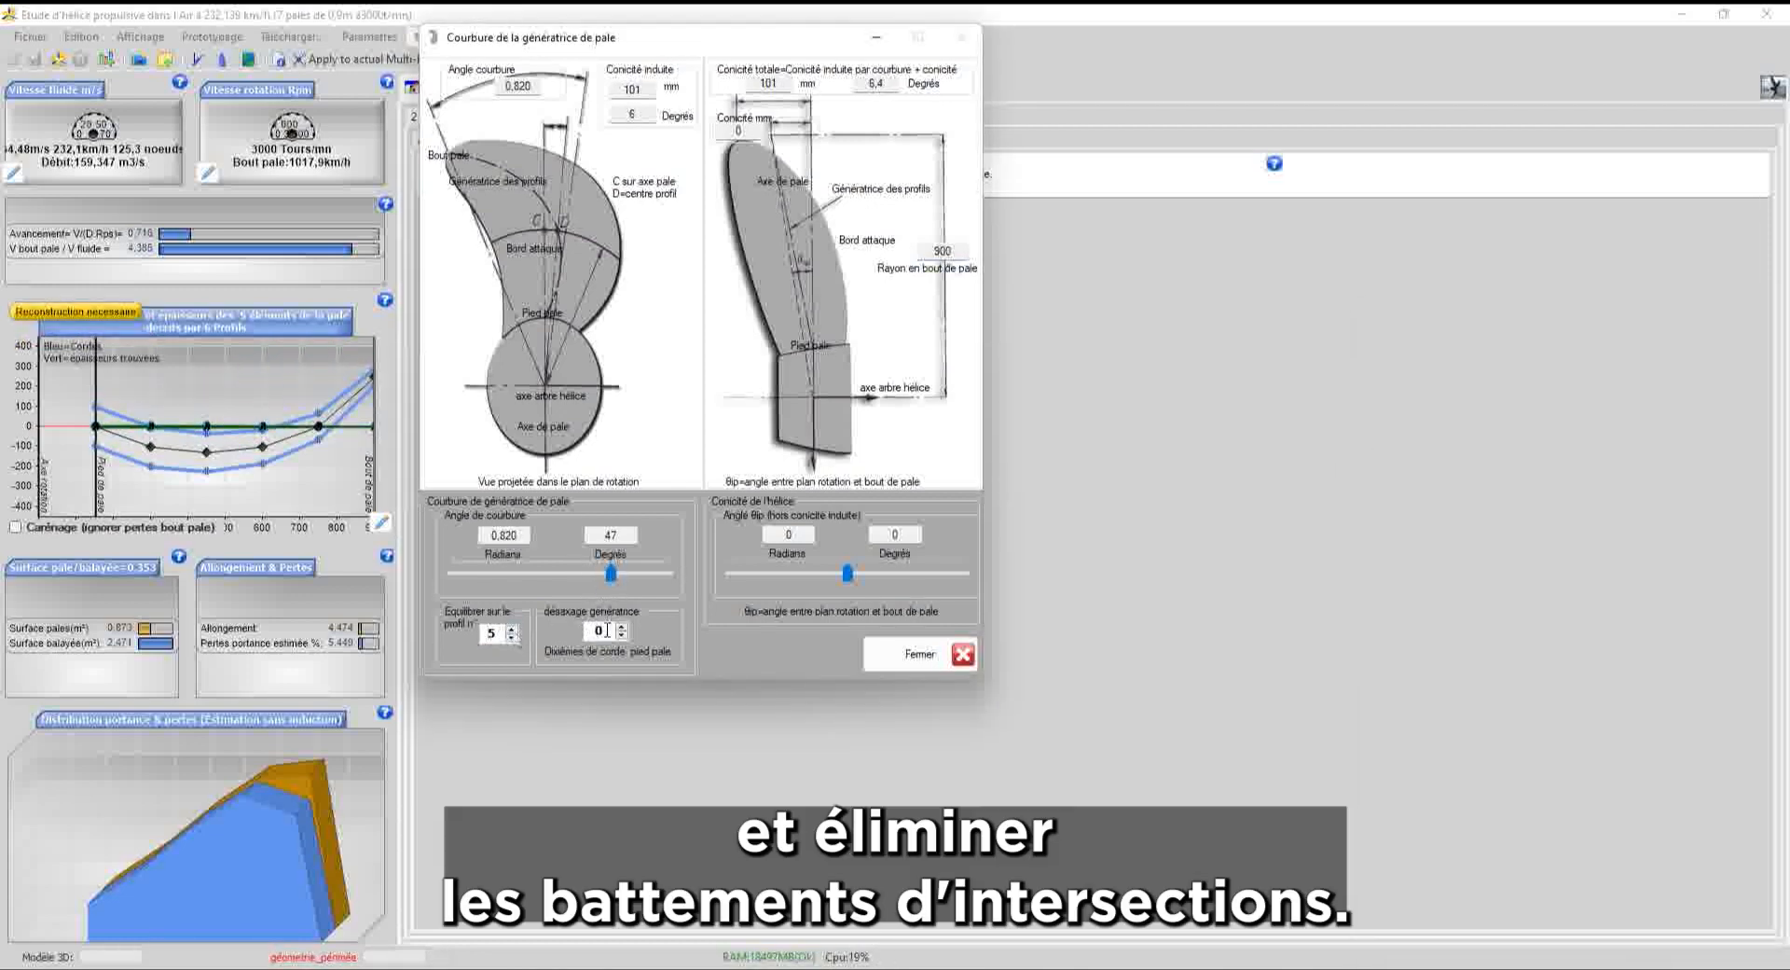
pyautogui.click(919, 657)
pyautogui.click(938, 560)
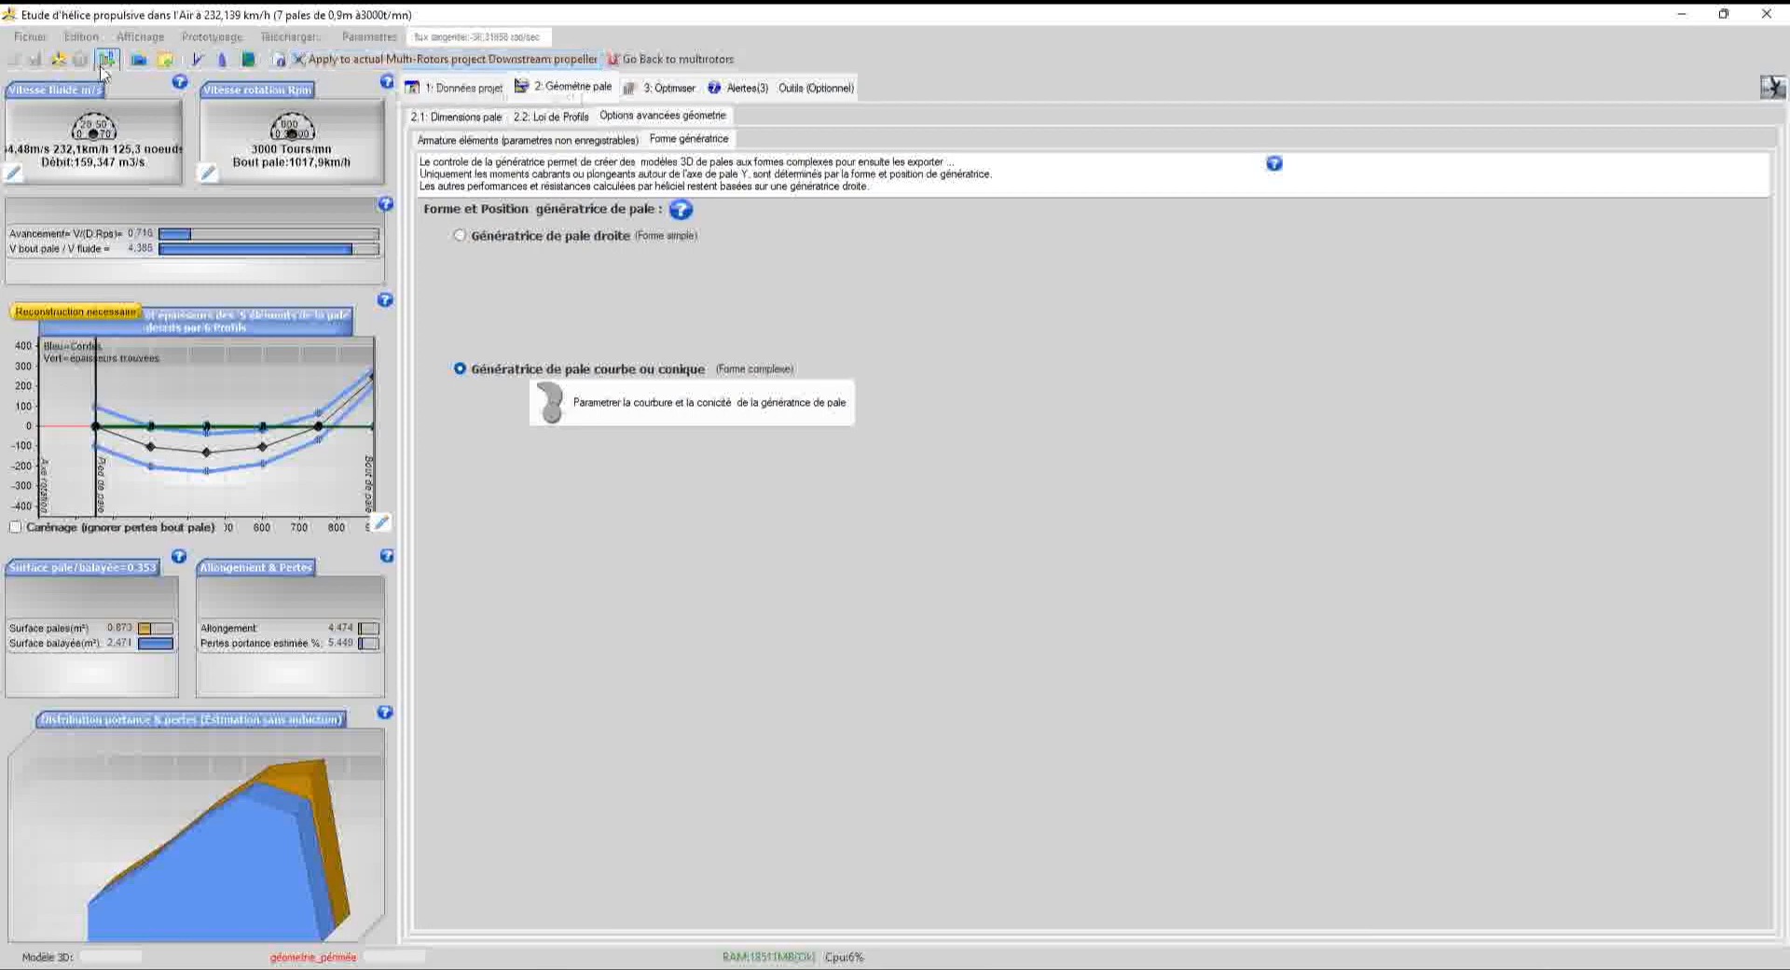
# Apply the curved downstream blade to the Multi Rotors Project, rebuild it, and orbit to view the pair
pyautogui.click(317, 61)
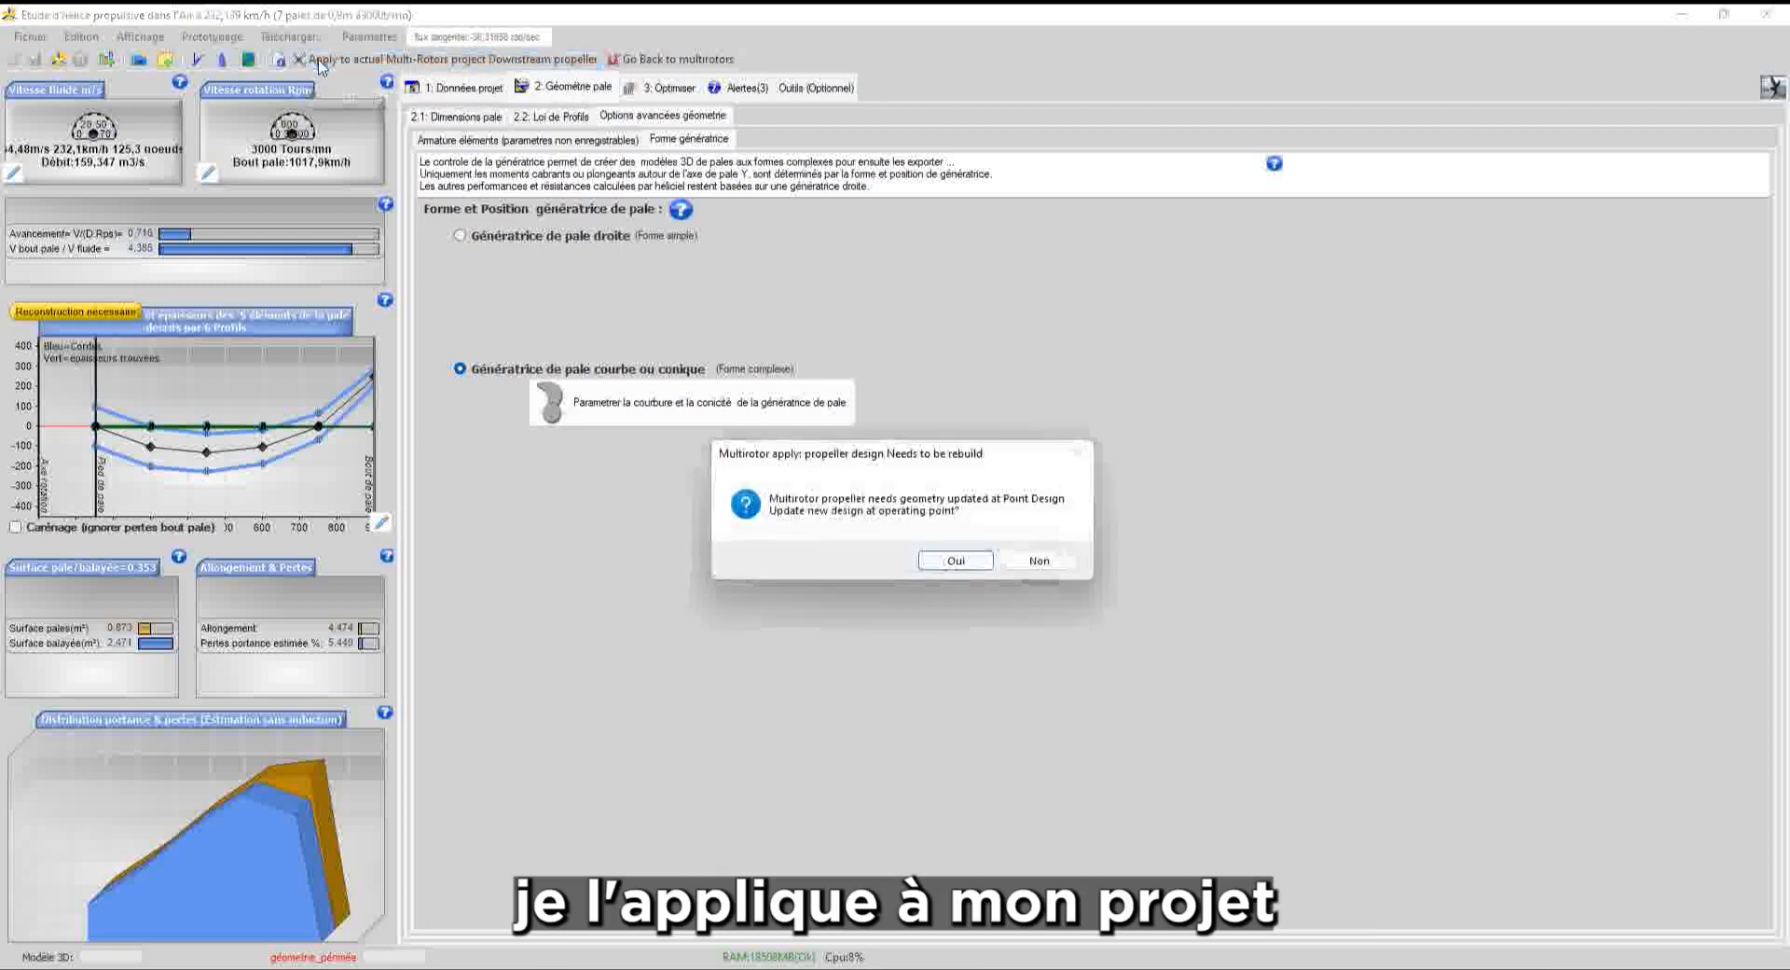
pyautogui.click(957, 560)
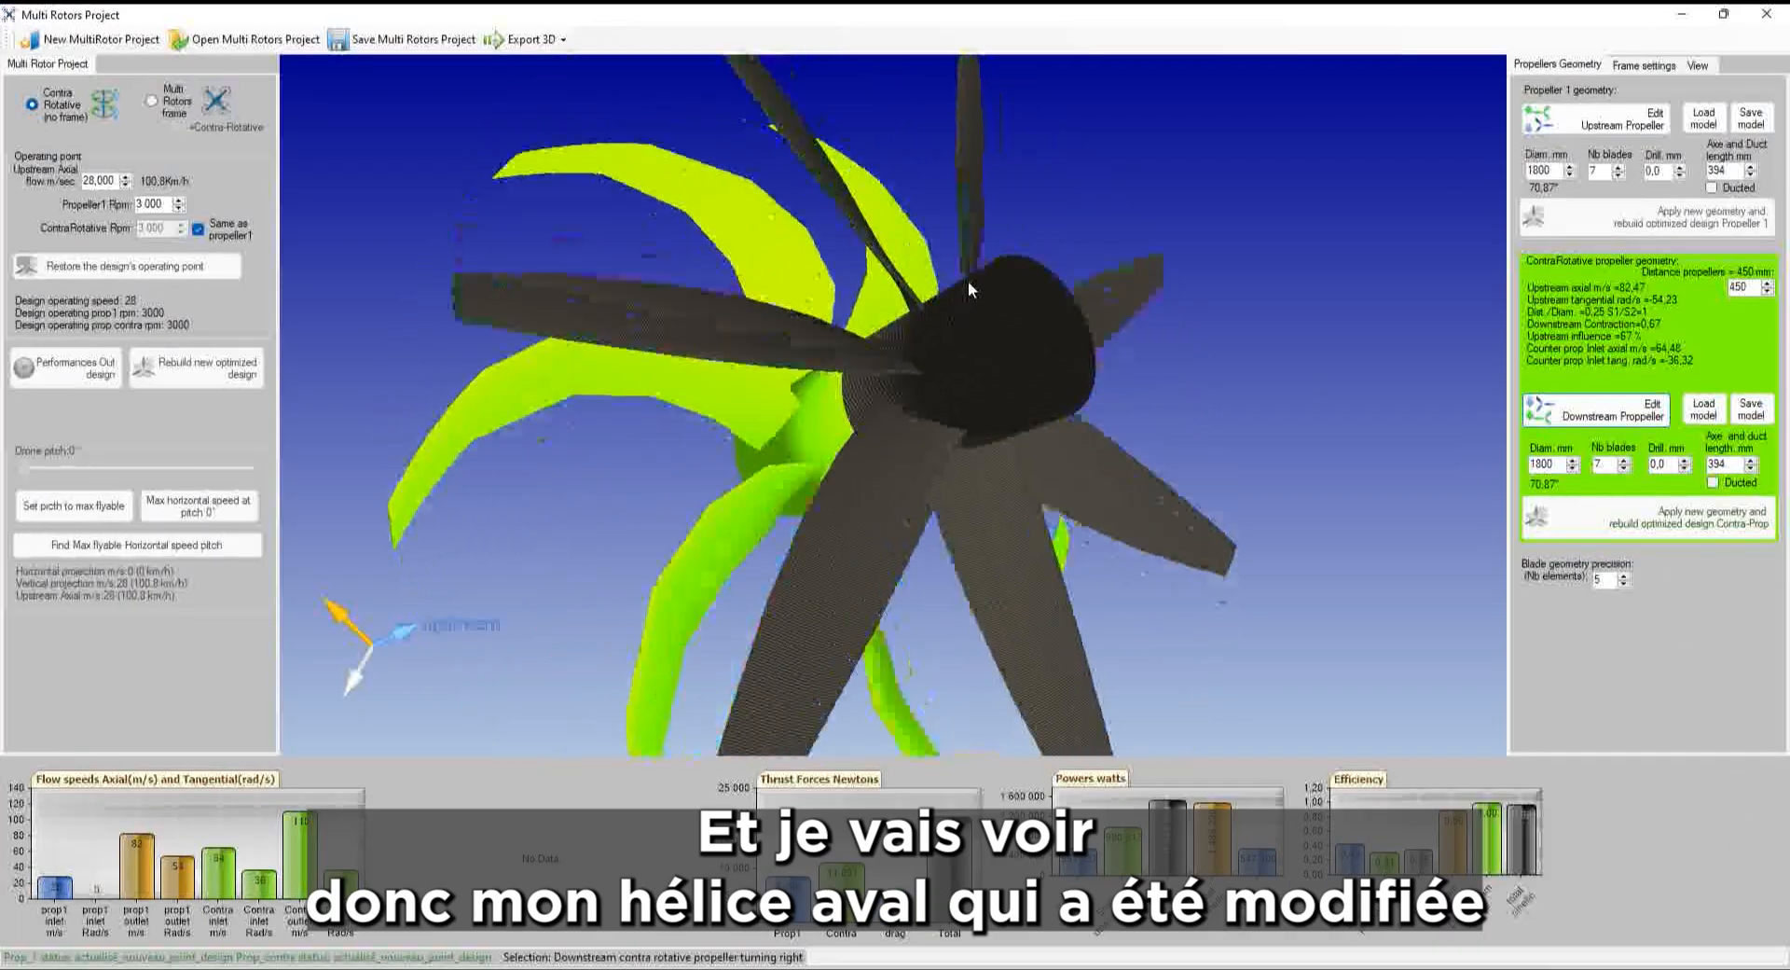
pyautogui.moveTo(951, 326); pyautogui.dragTo(1007, 88, button='middle')
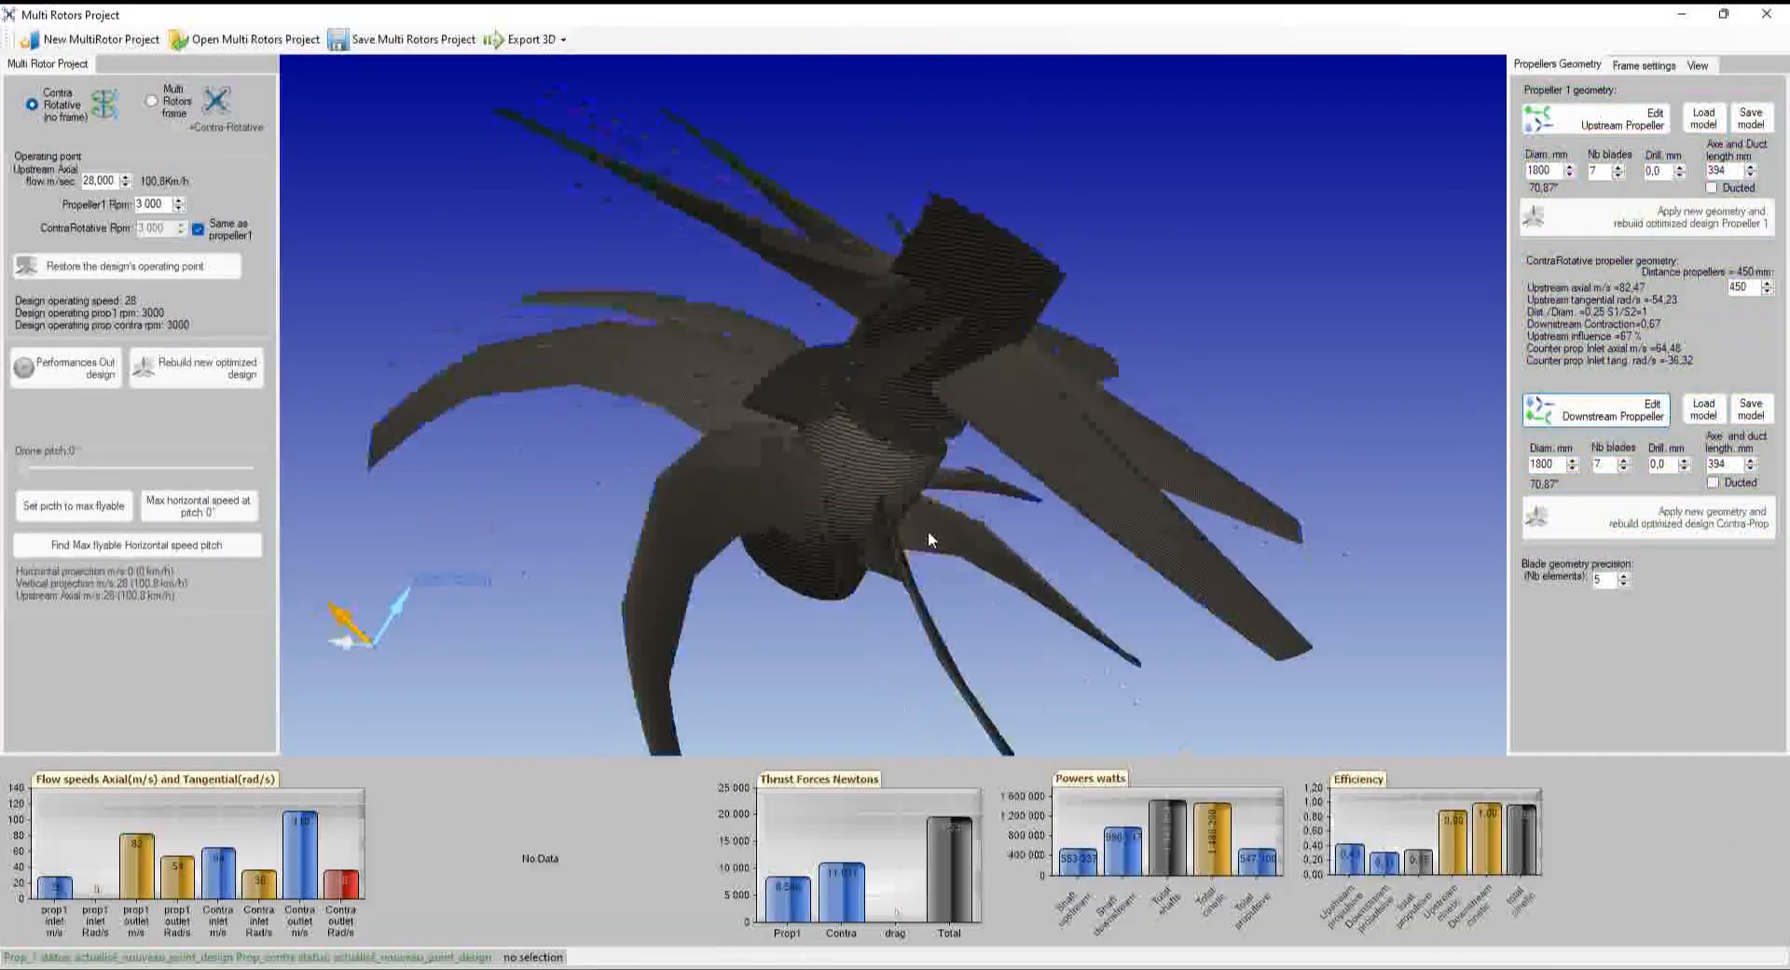
pyautogui.moveTo(928, 539); pyautogui.dragTo(752, 407, button='middle')
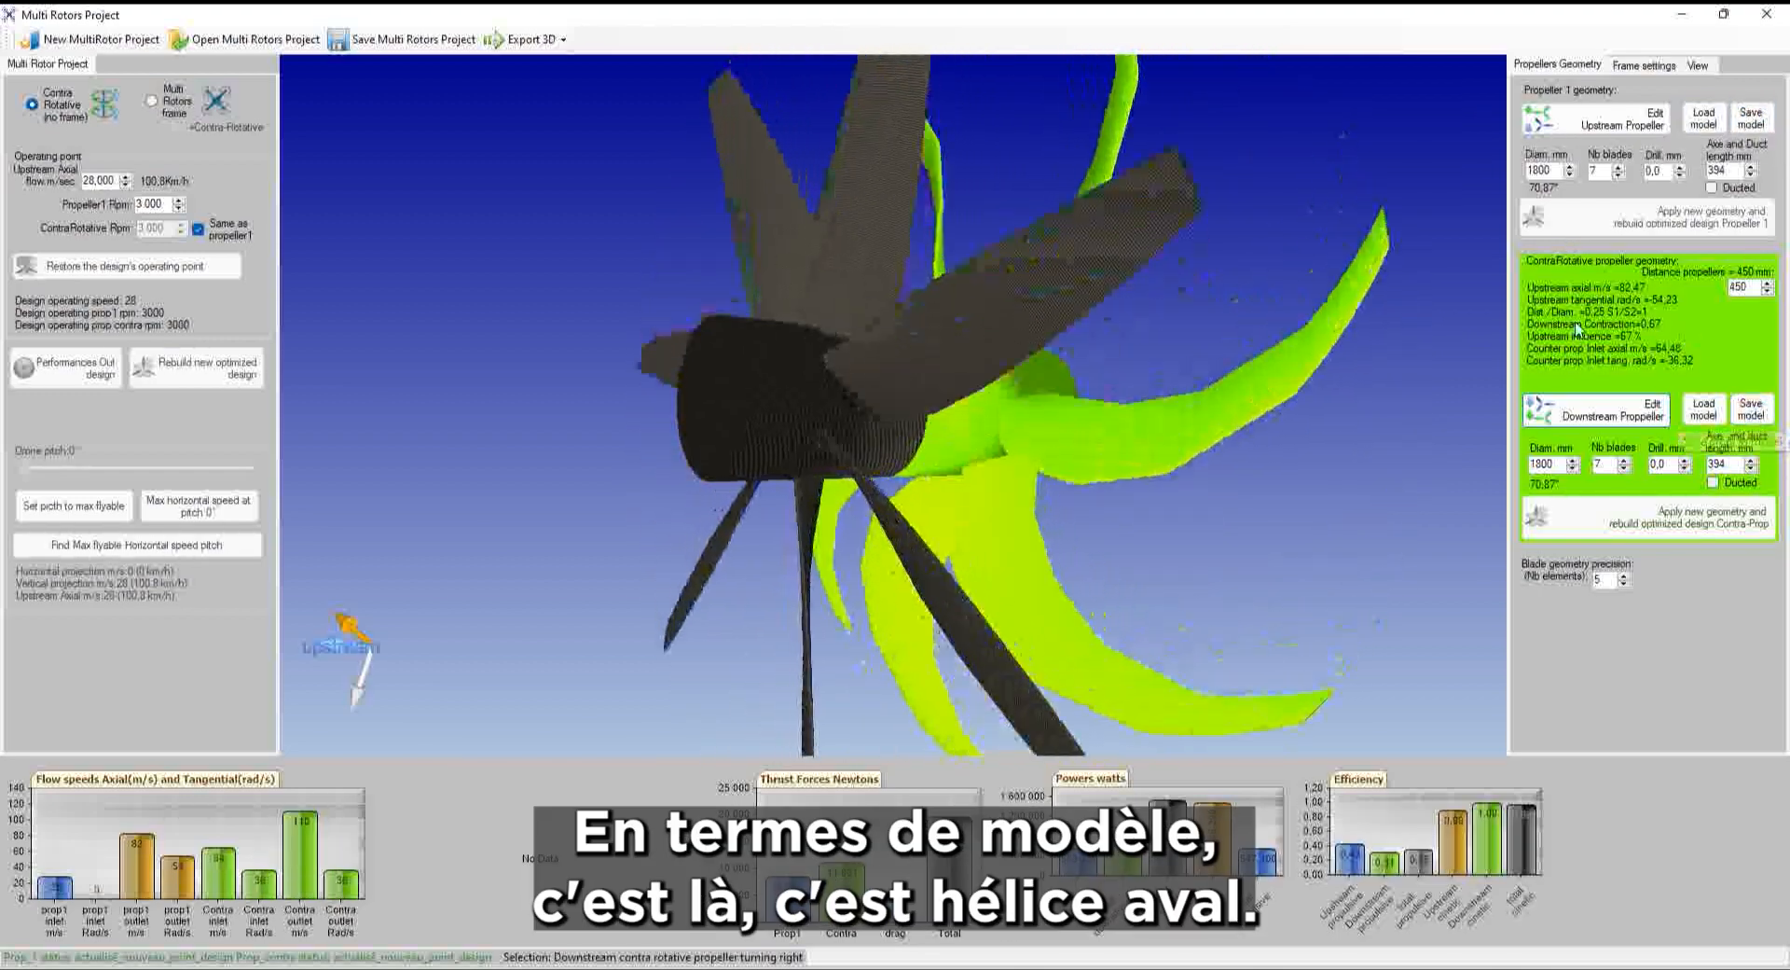
# Save the downstream propeller as test2.hlc in the modeles_drones folder
pyautogui.click(1751, 411)
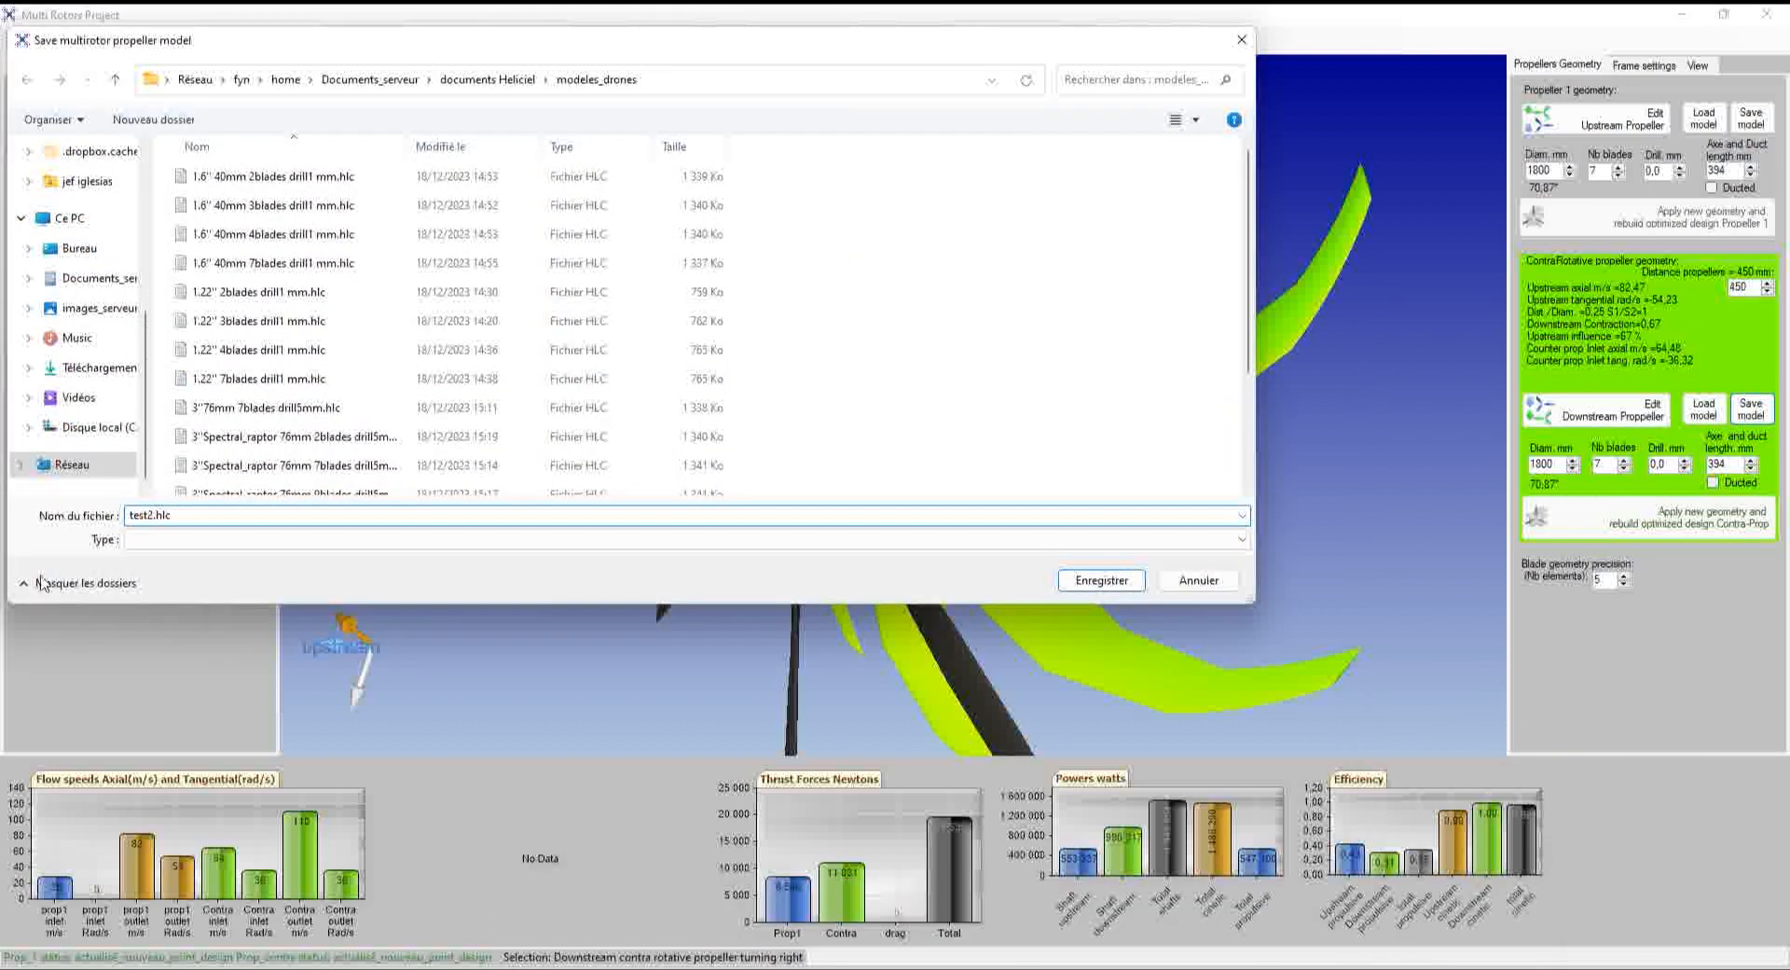
pyautogui.click(1102, 580)
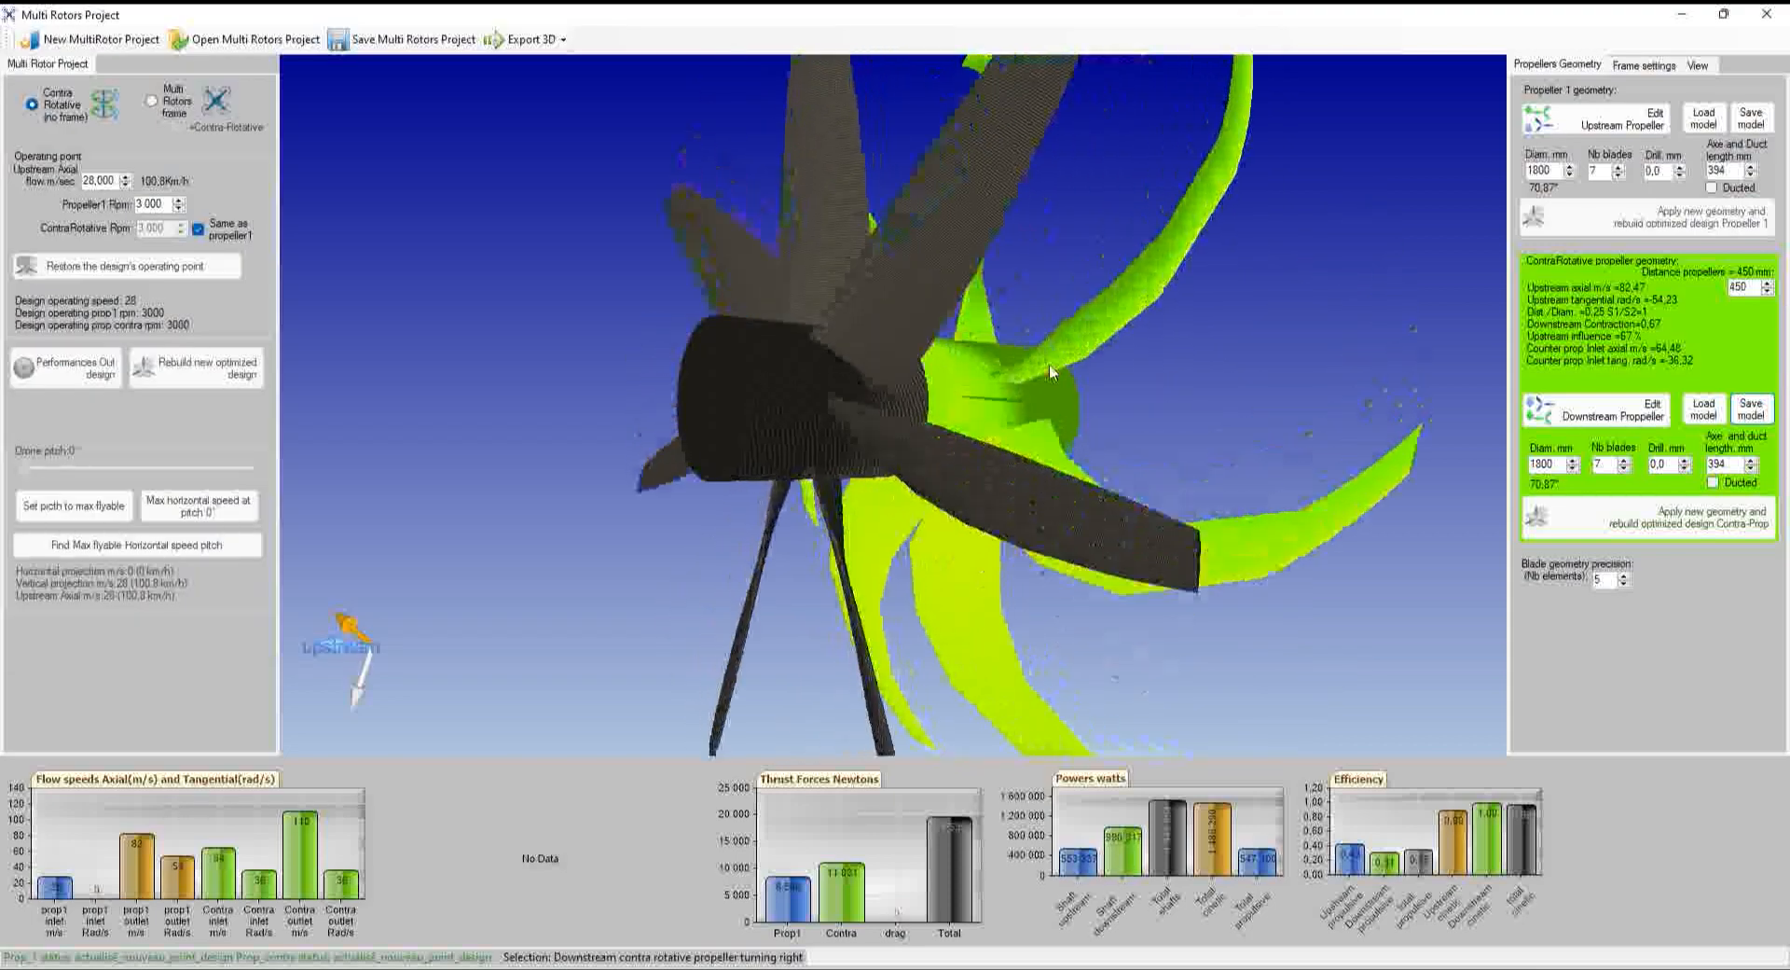
# Select the downstream propeller and load the pitched_drone model (127 mm, 3 blades) in its place
pyautogui.click(1072, 491)
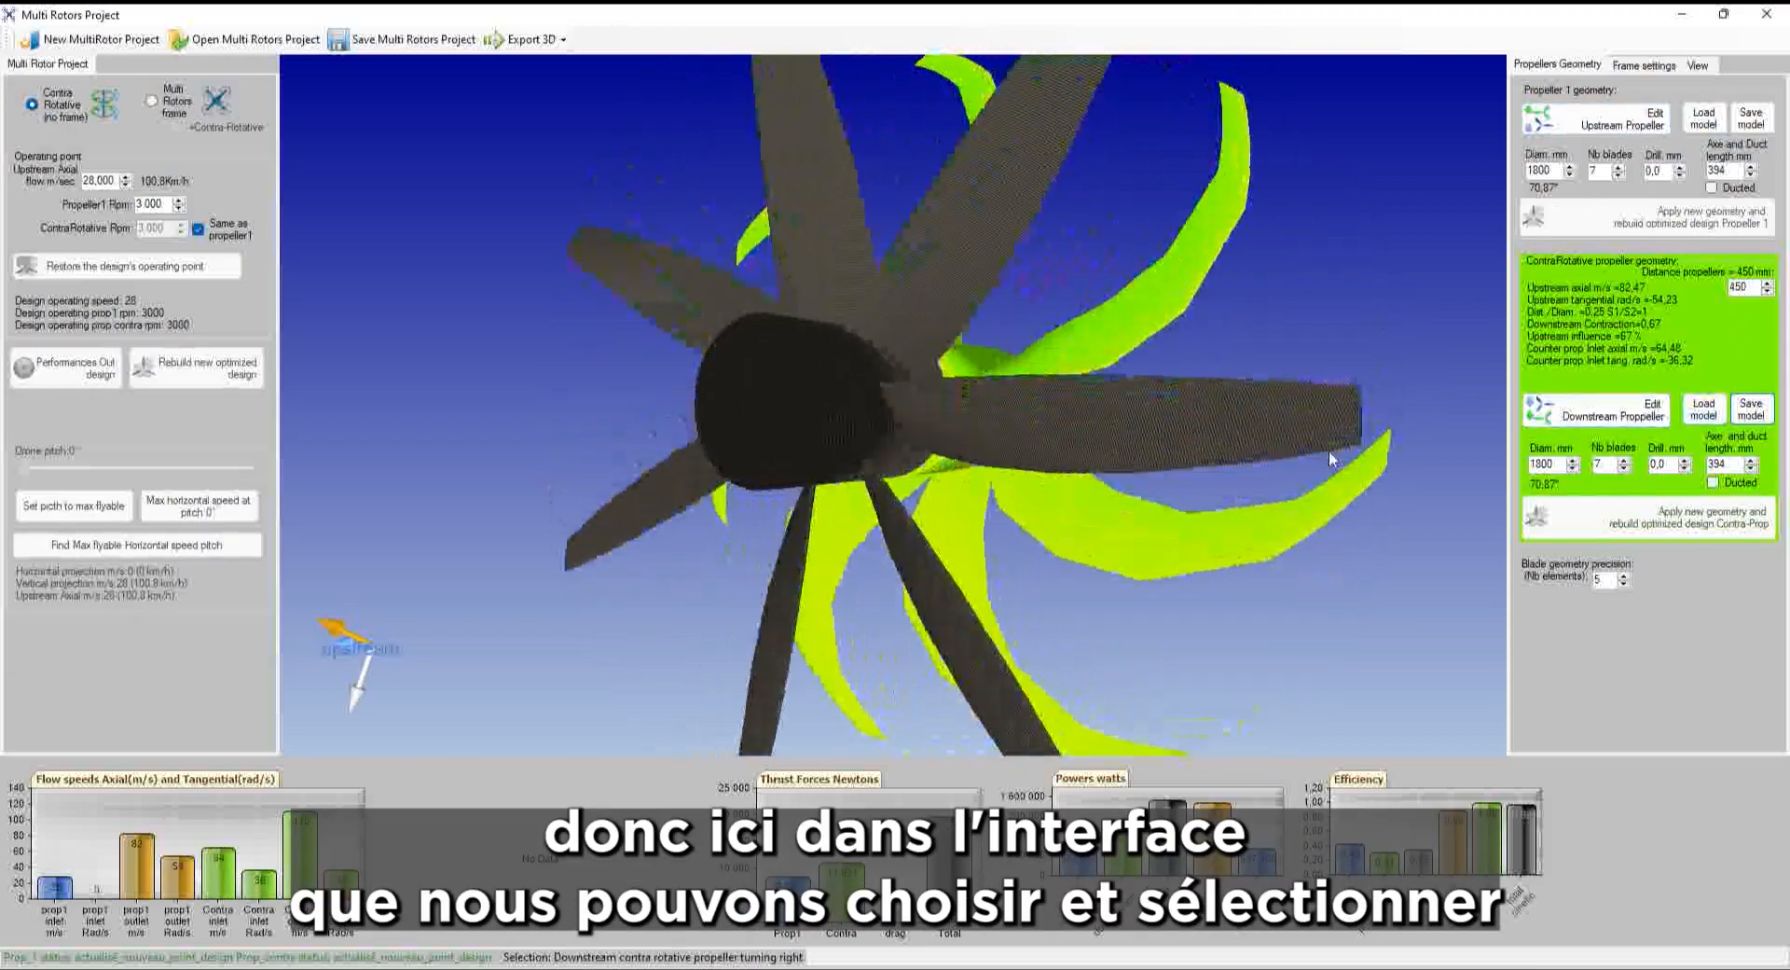
pyautogui.click(1161, 436)
pyautogui.click(1161, 435)
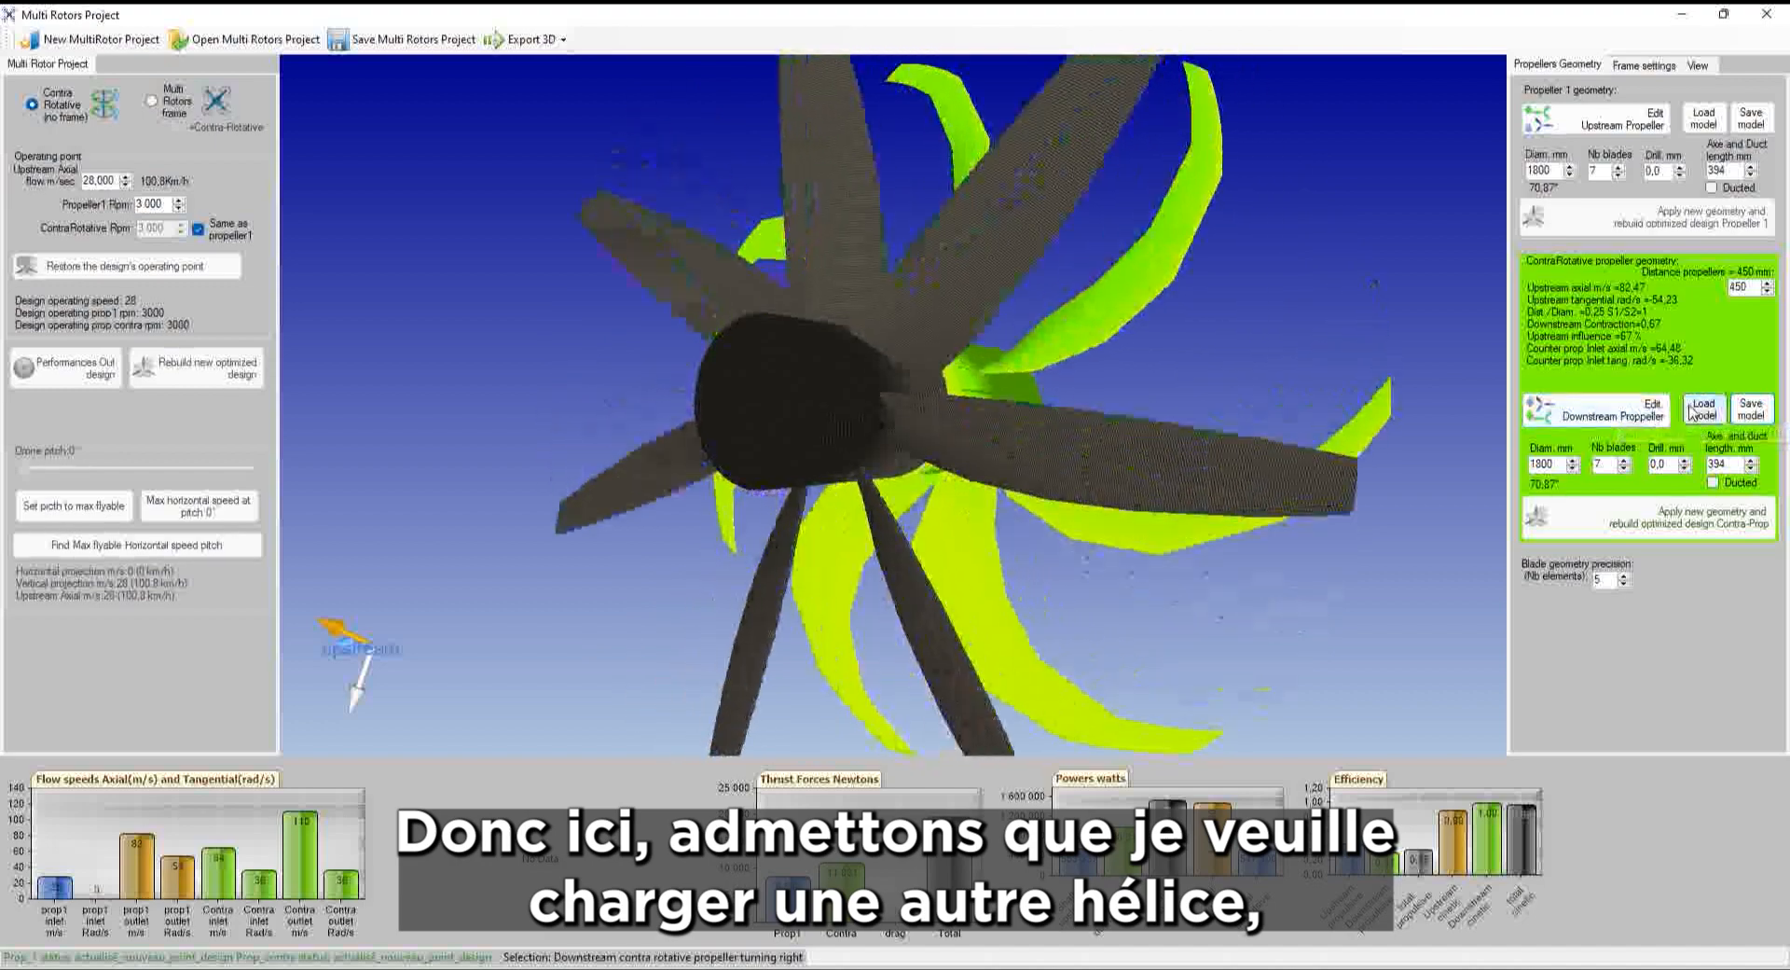
pyautogui.click(1701, 415)
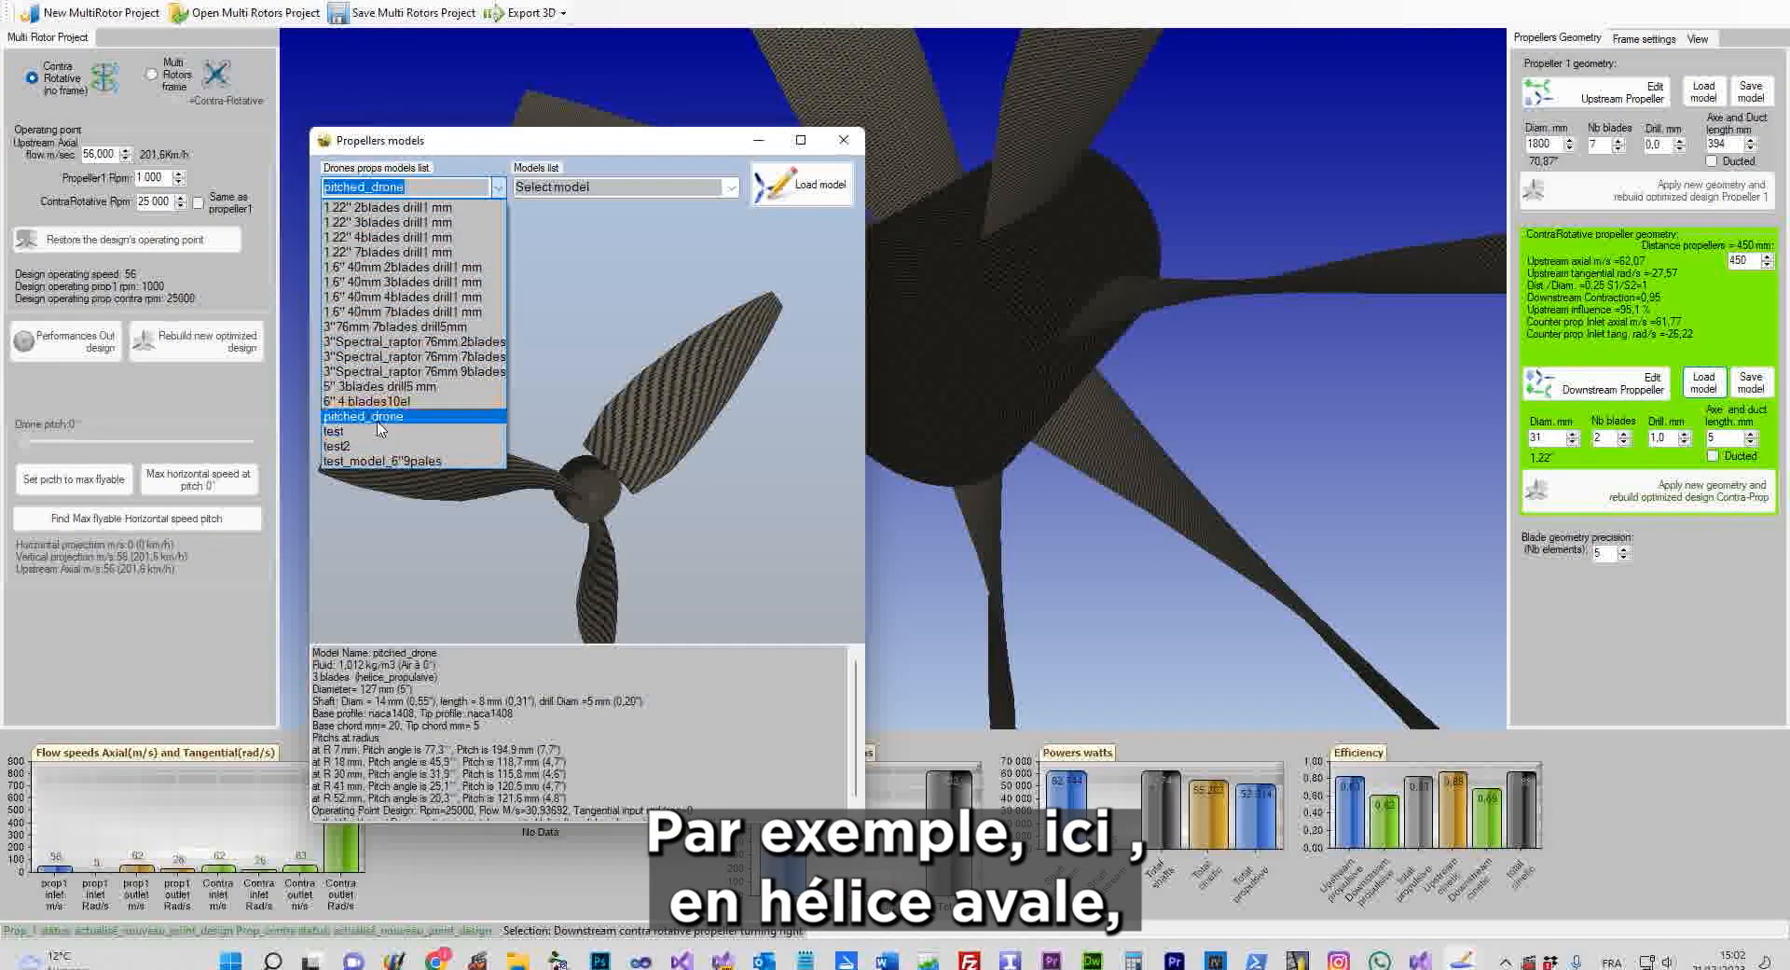
pyautogui.click(799, 189)
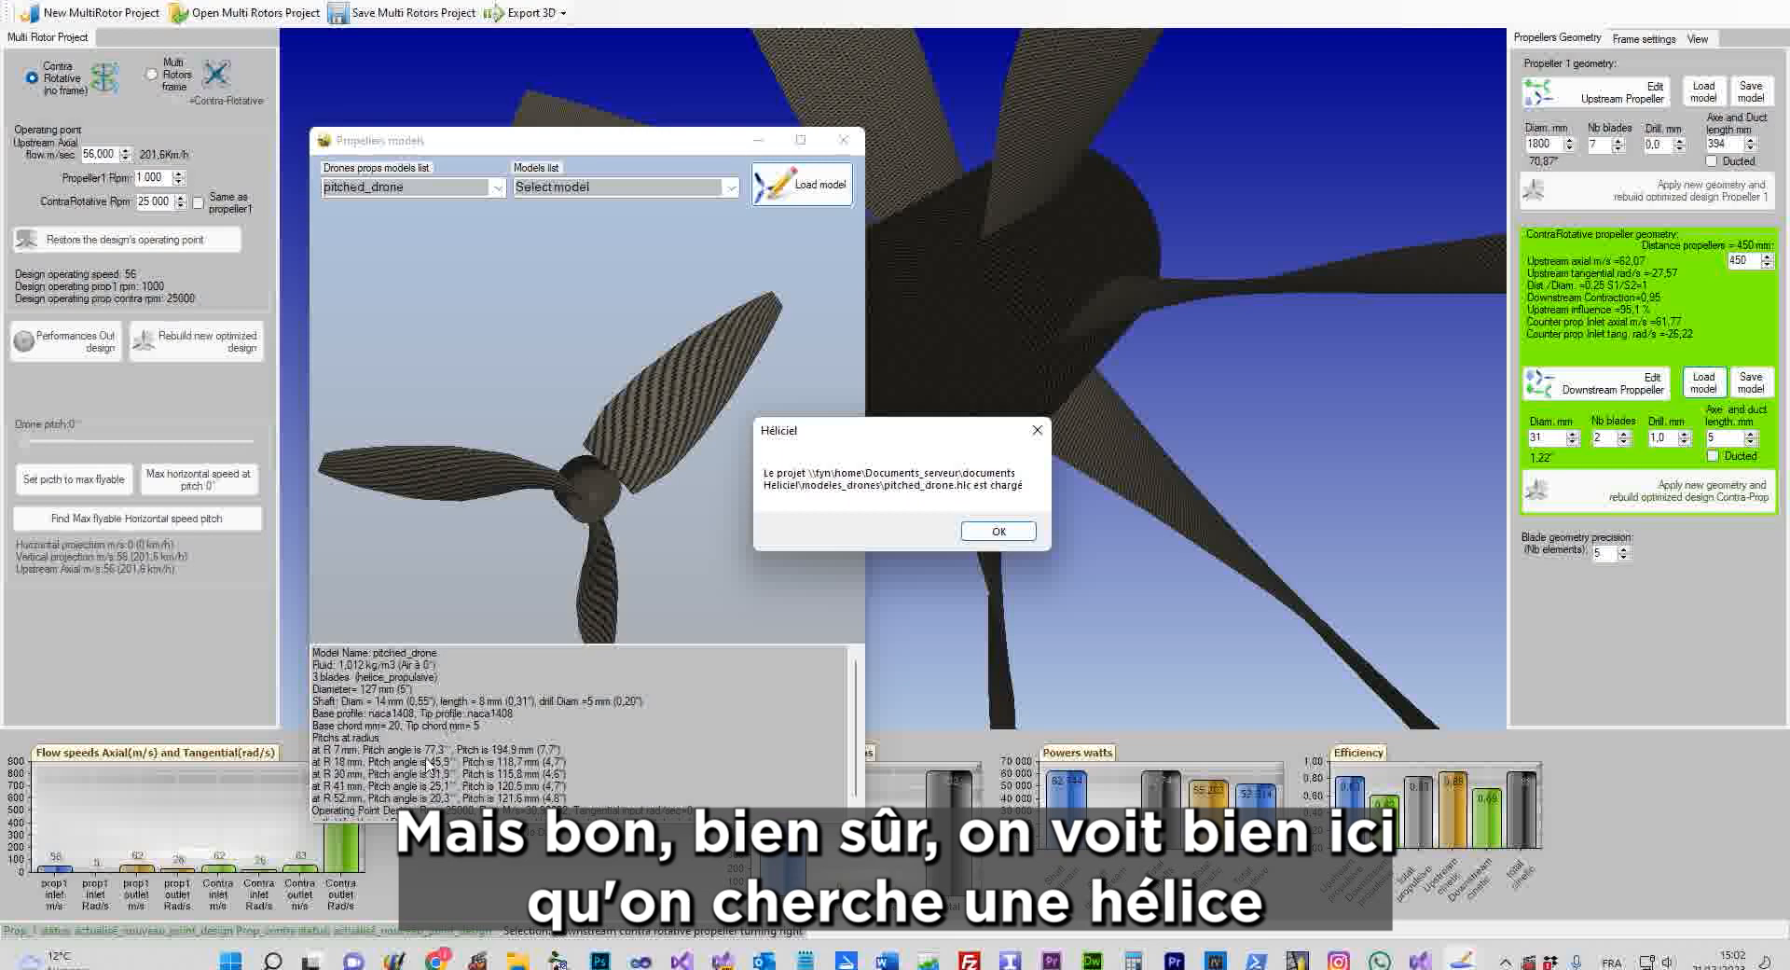
pyautogui.click(991, 533)
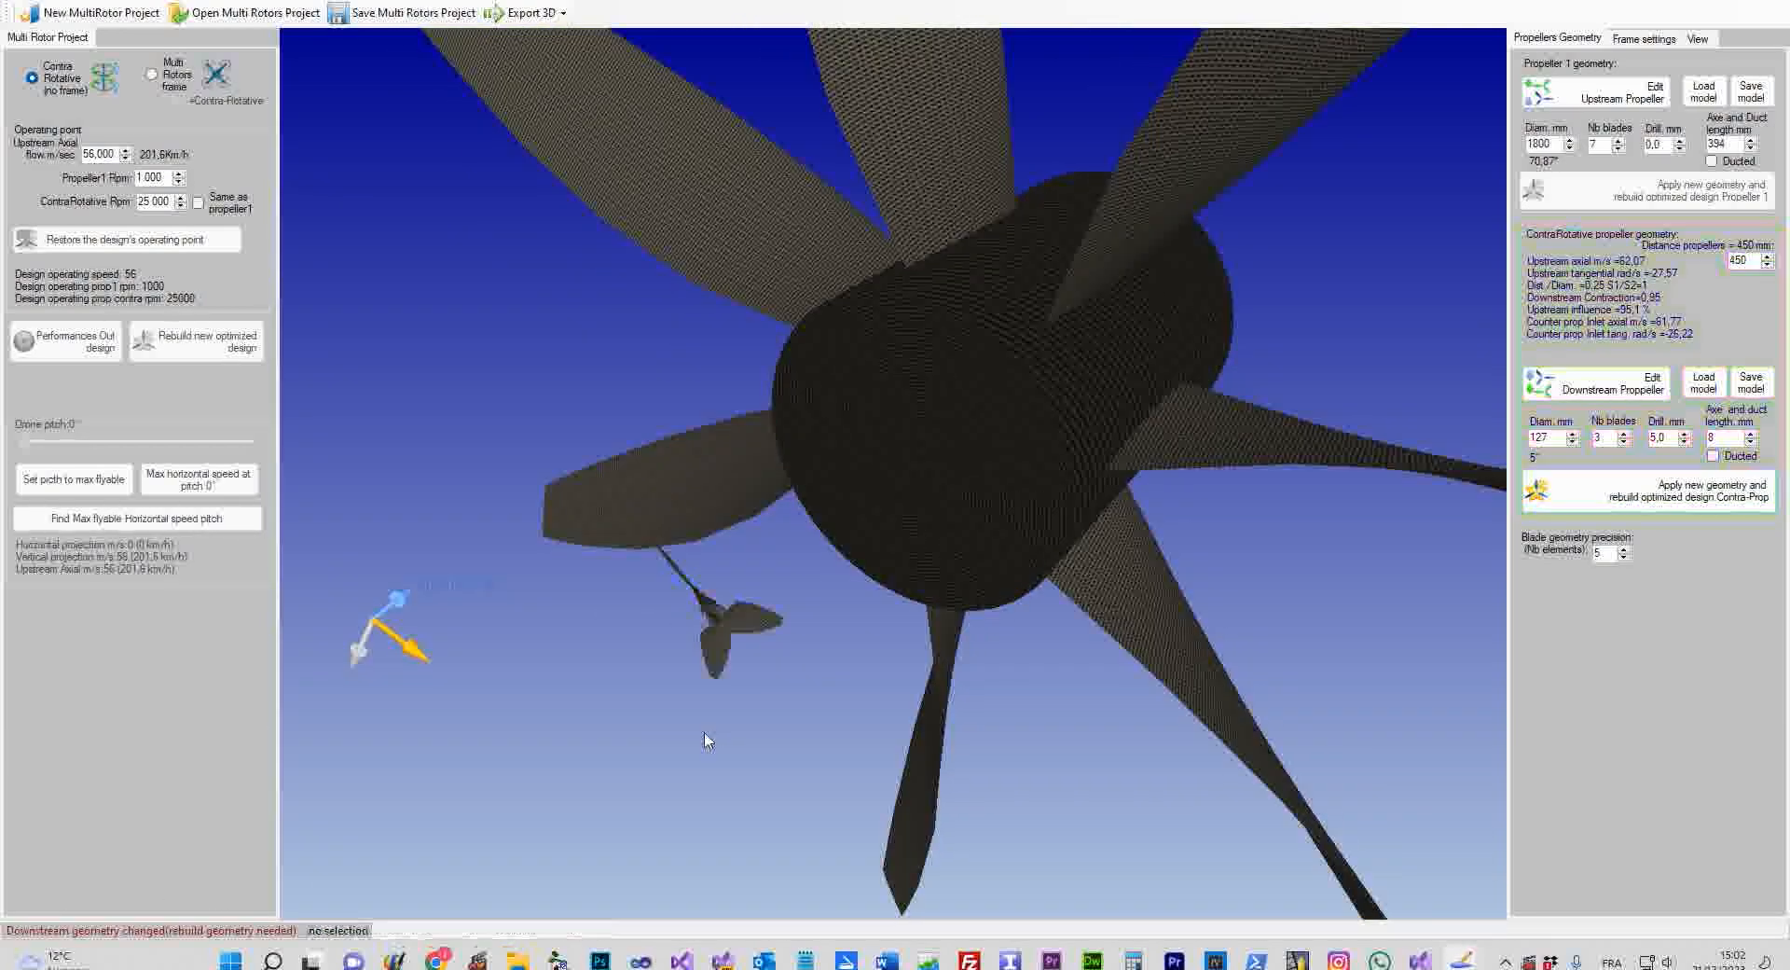
pyautogui.moveTo(706, 739); pyautogui.dragTo(1159, 506, button='middle')
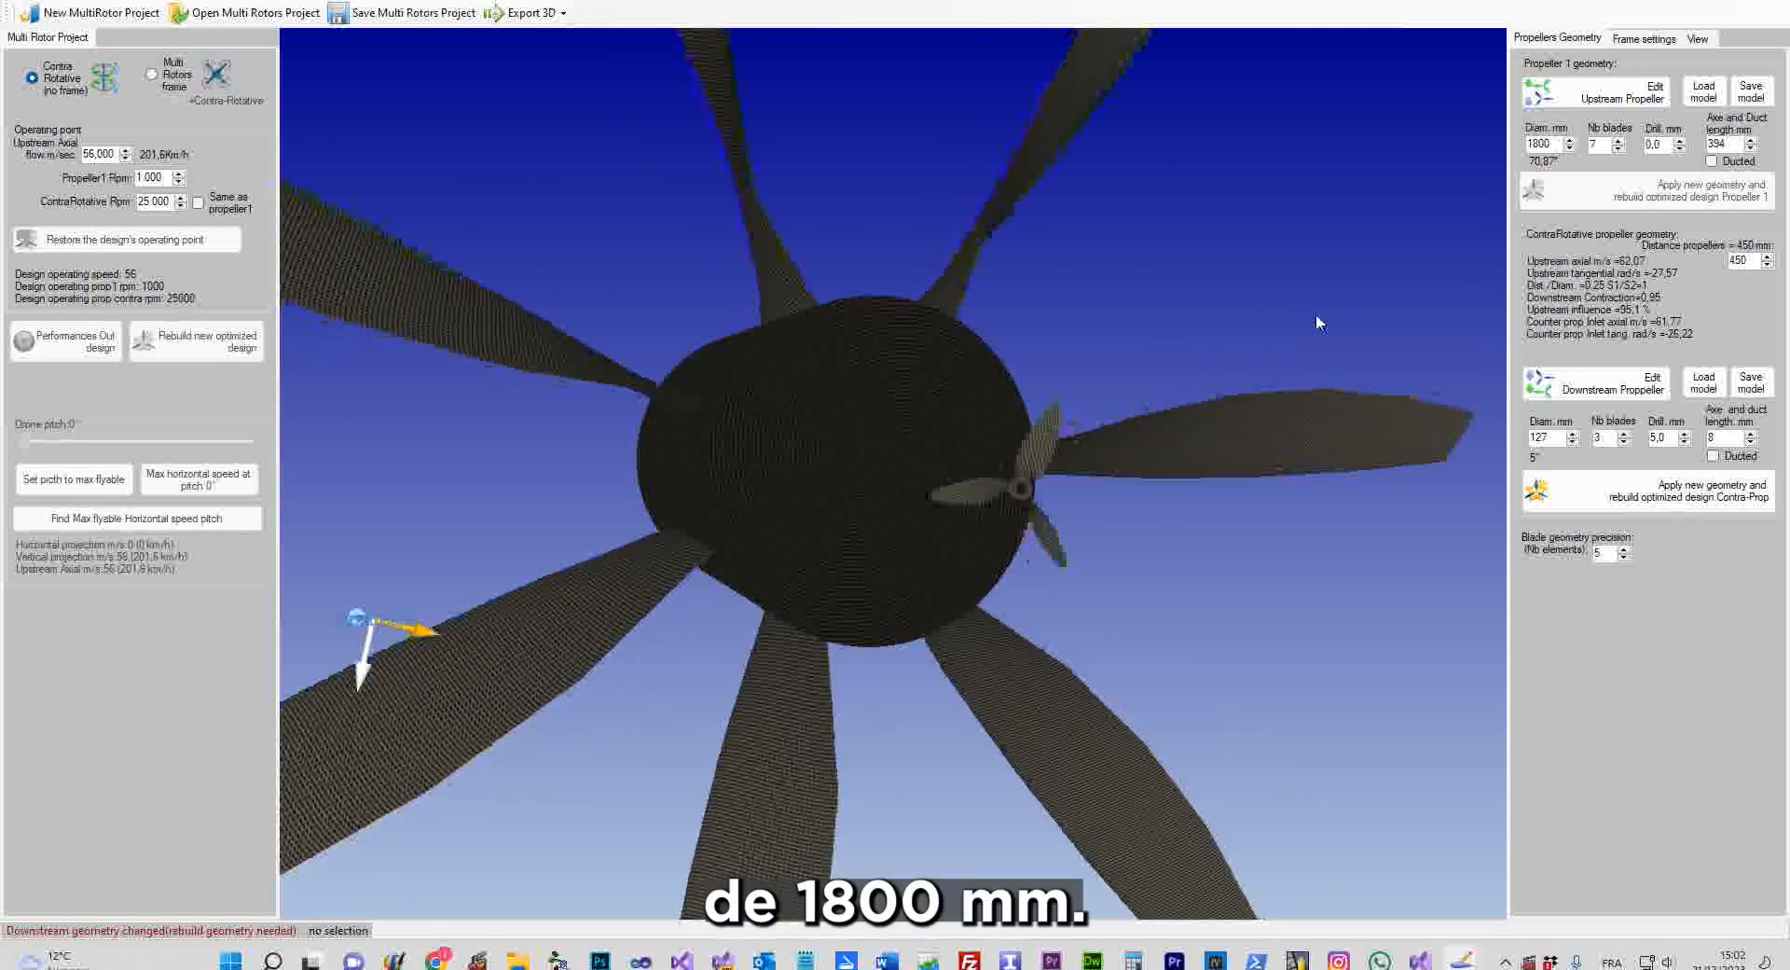
pyautogui.scroll(4, 1049, 535)
pyautogui.scroll(-5, 1054, 524)
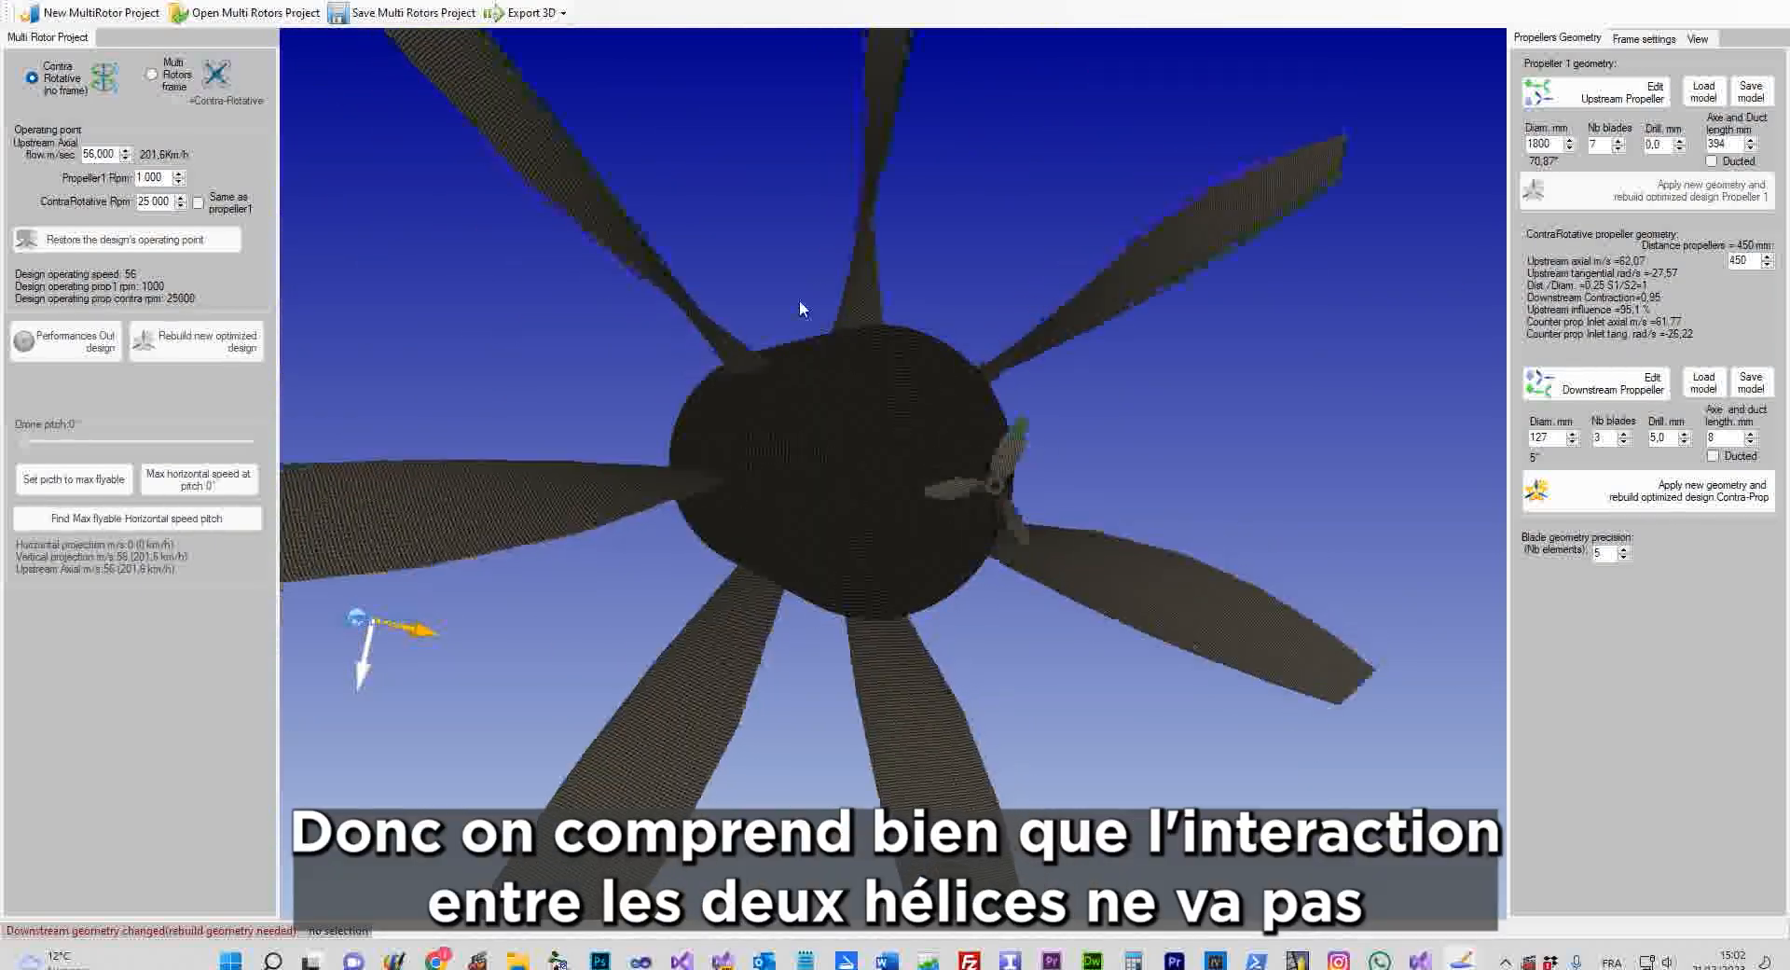
pyautogui.moveTo(800, 307); pyautogui.dragTo(1128, 334, button='middle')
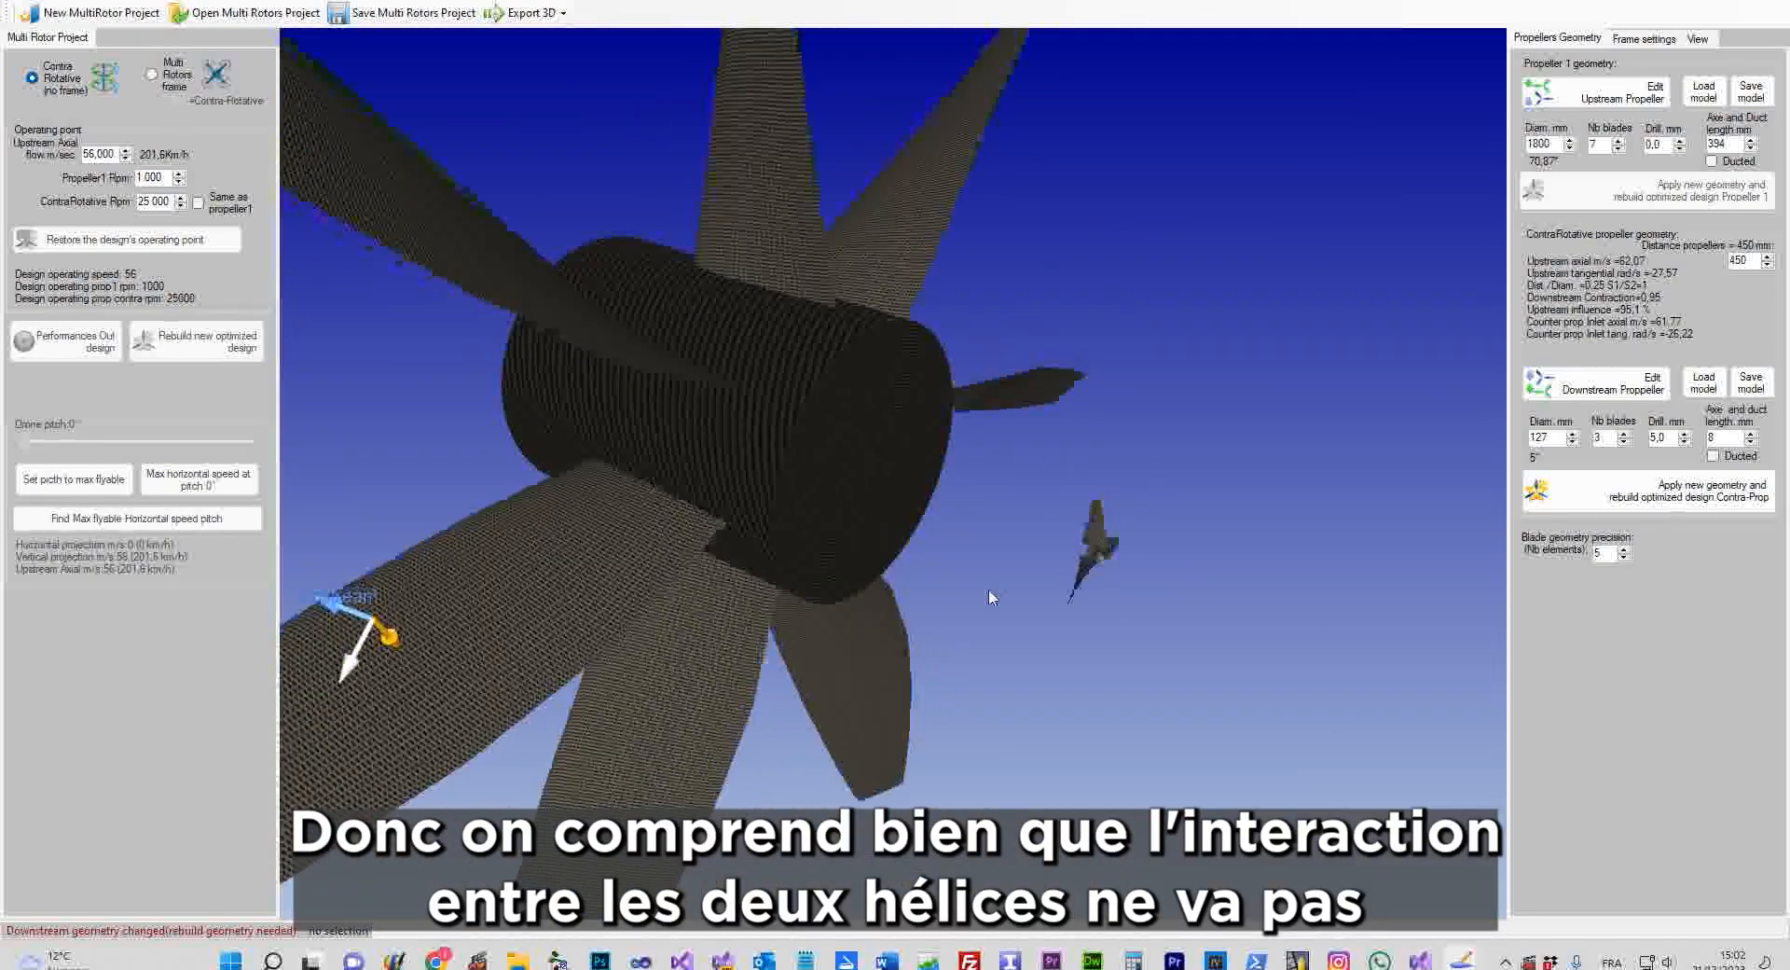
pyautogui.moveTo(988, 589); pyautogui.dragTo(1051, 501, button='middle')
pyautogui.scroll(3, 1128, 507)
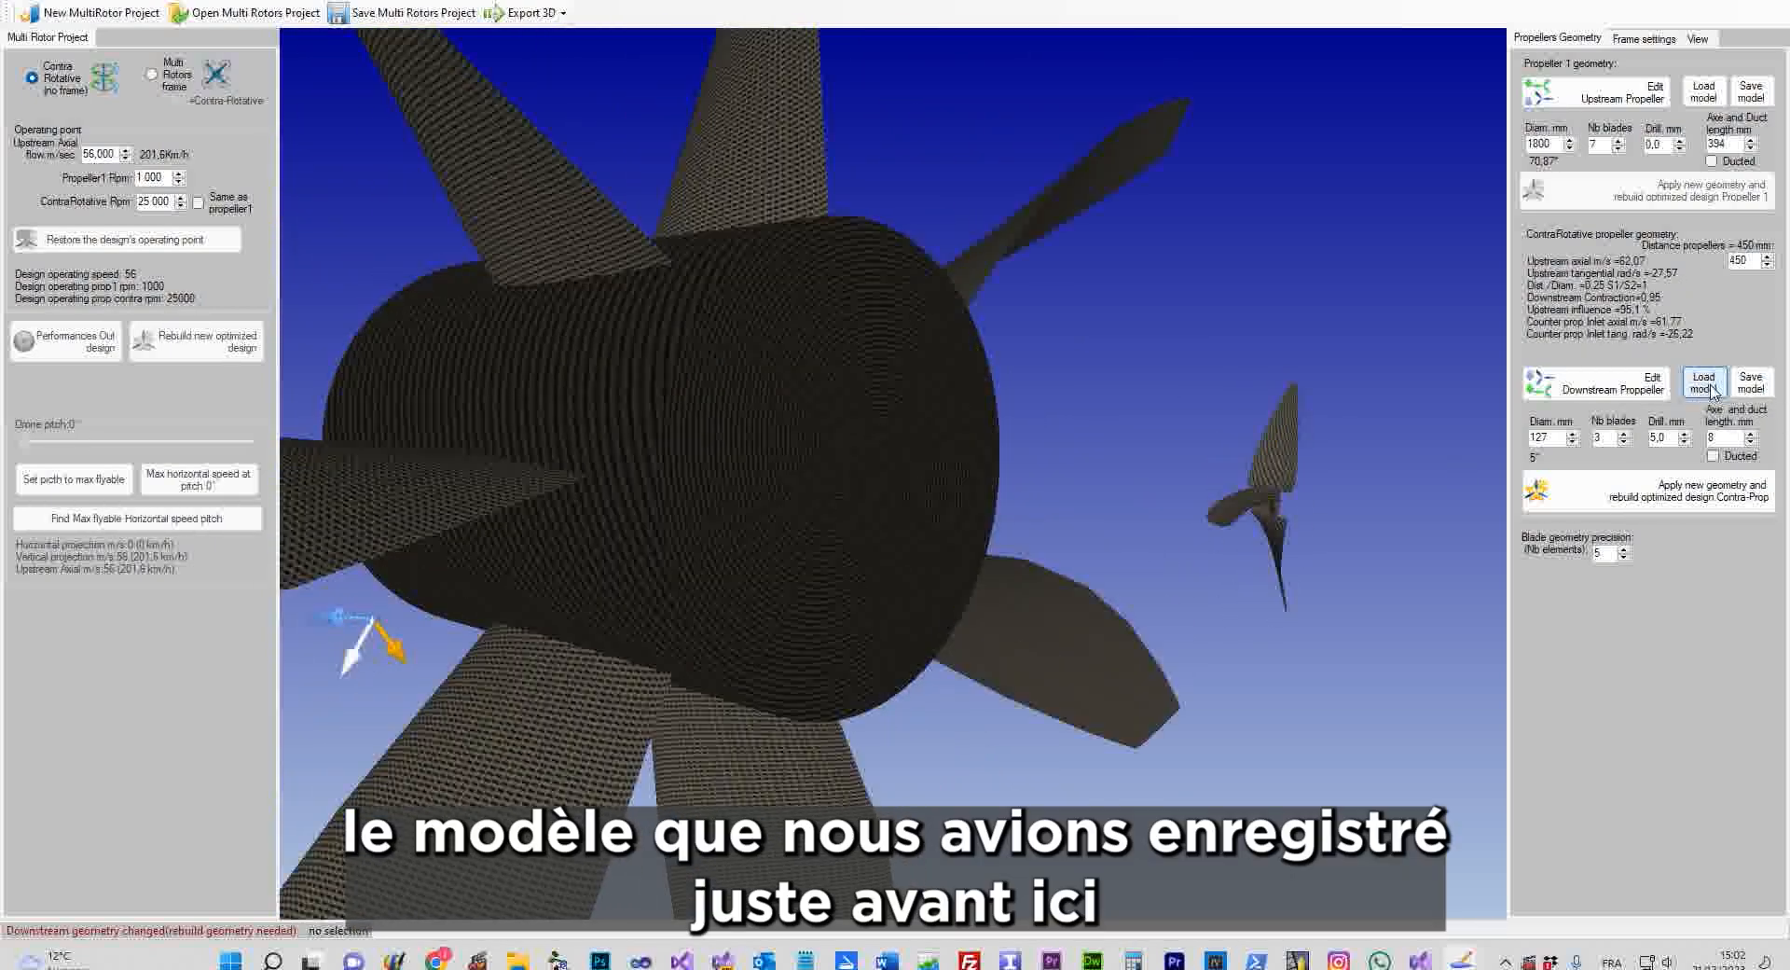
# Reload the saved test2 model as the downstream propeller, restoring the 1800 mm, 7-blade design
pyautogui.click(1705, 386)
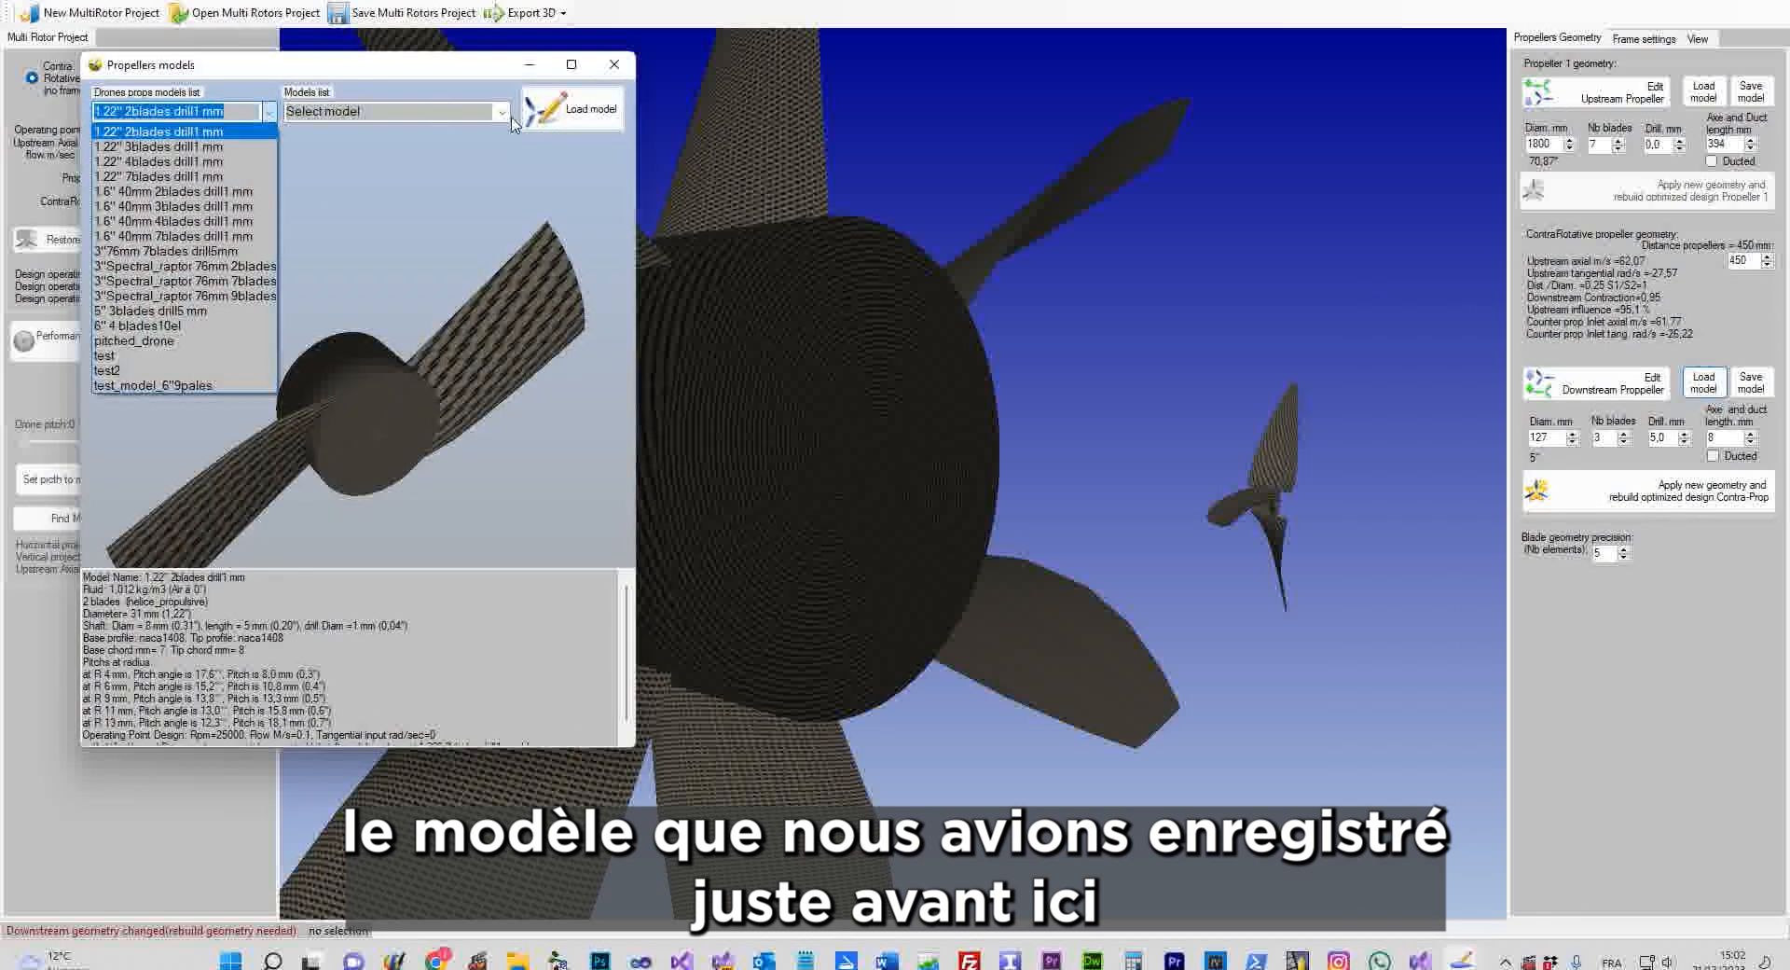
pyautogui.click(135, 372)
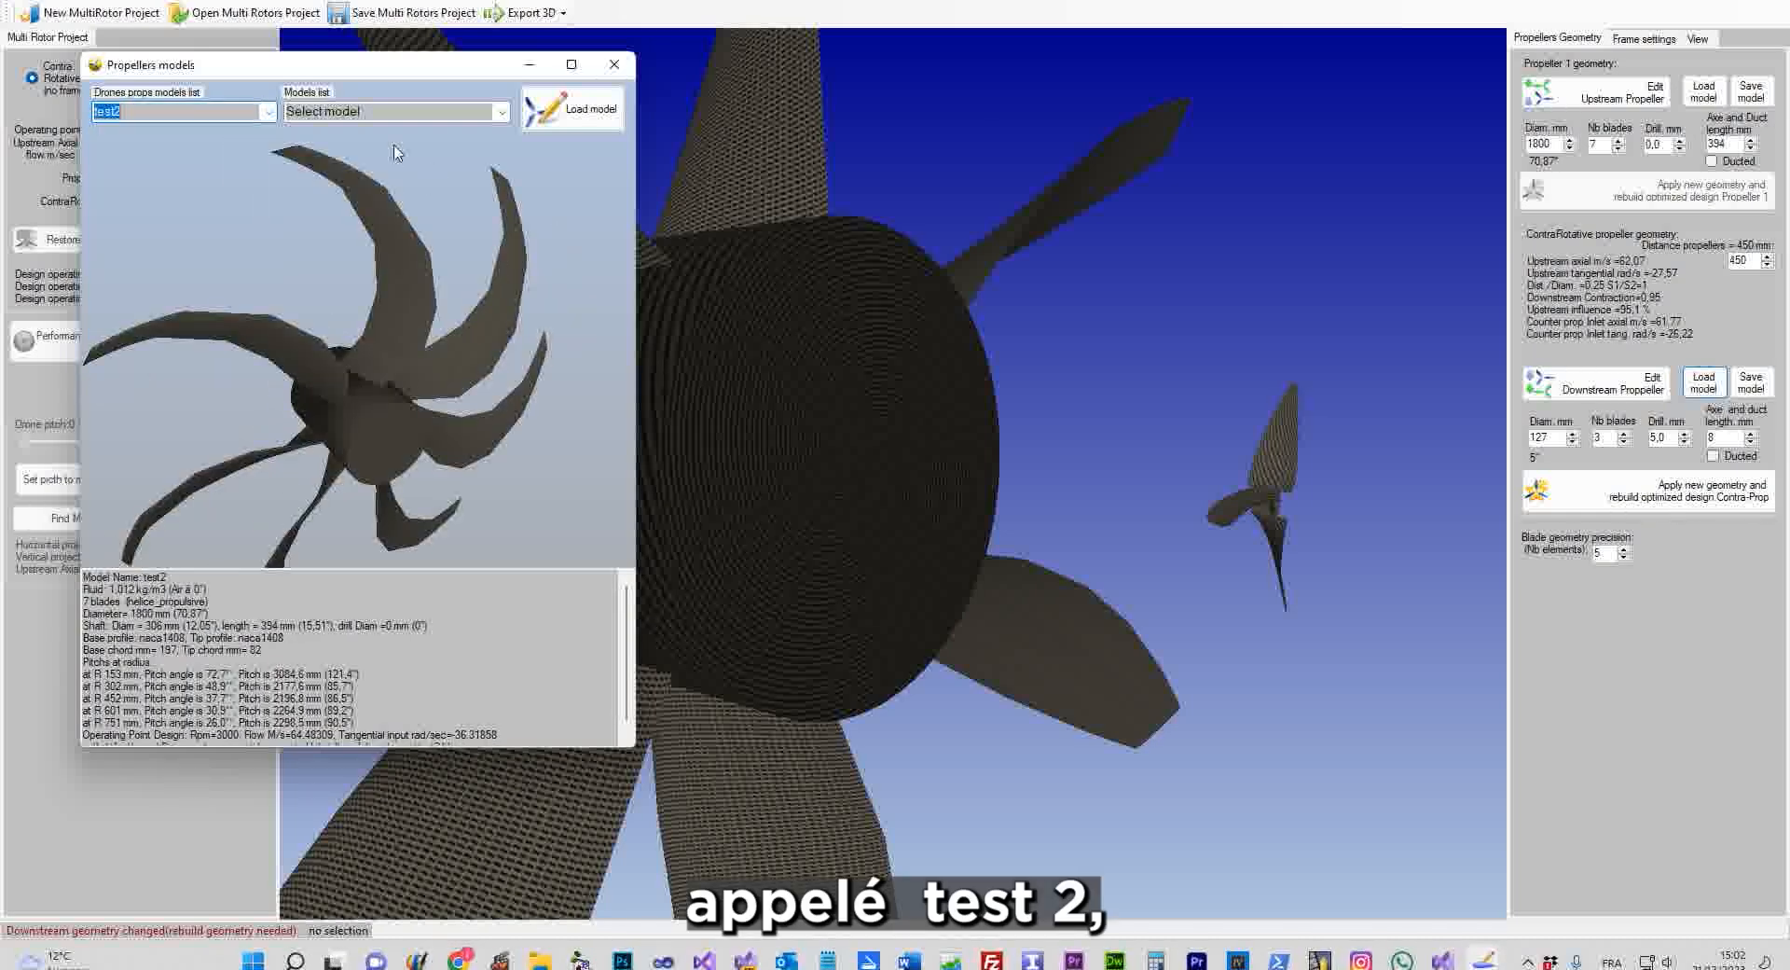
pyautogui.click(576, 119)
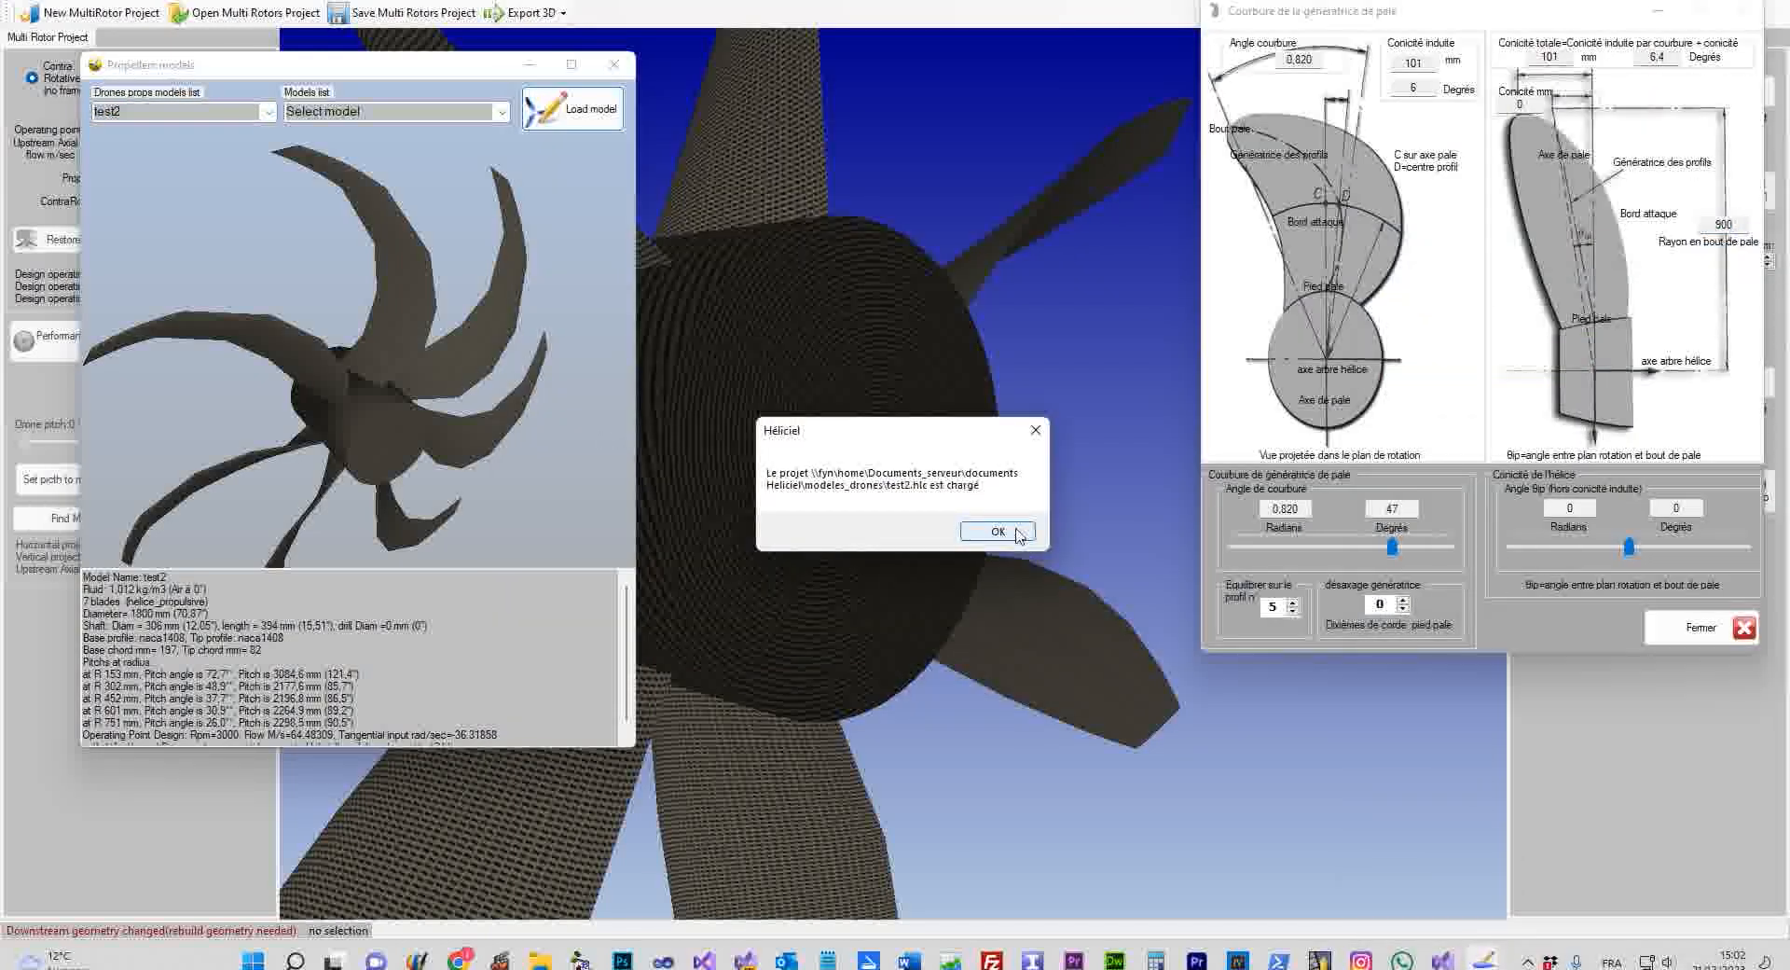
pyautogui.click(1017, 530)
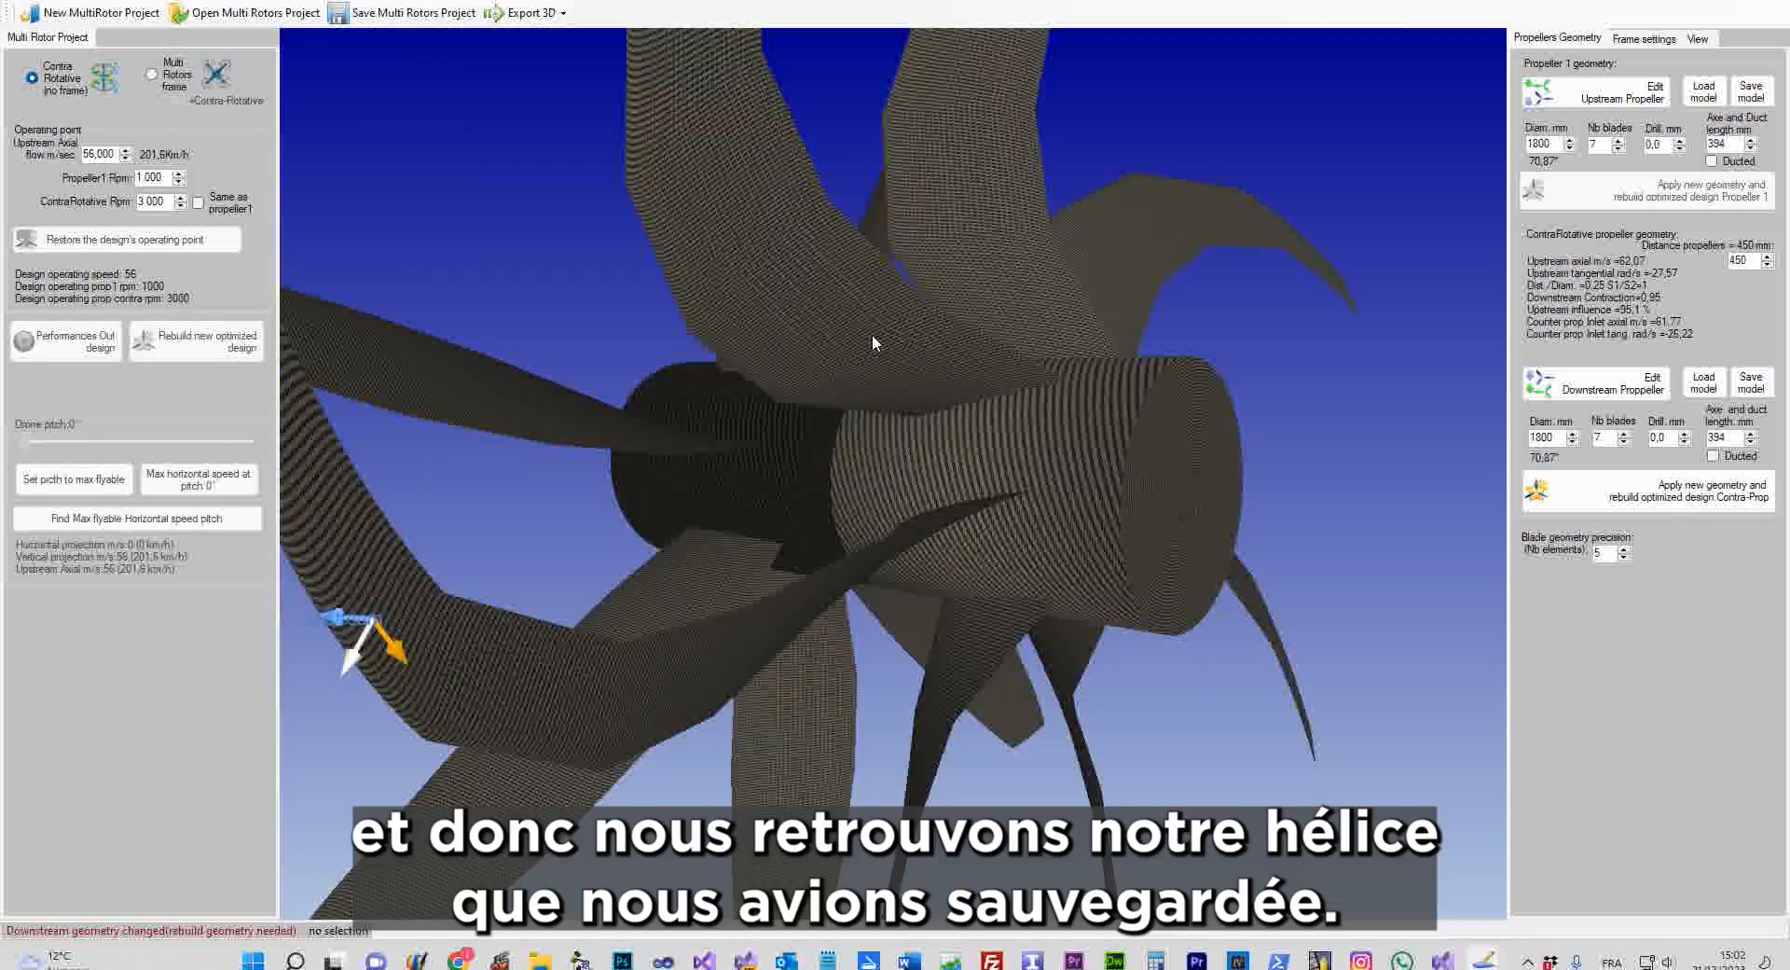
# Orbit the restored propellers and open the downstream propeller's model library to list the drone models
pyautogui.scroll(-4, 873, 335)
pyautogui.moveTo(873, 336); pyautogui.dragTo(912, 421, button='middle')
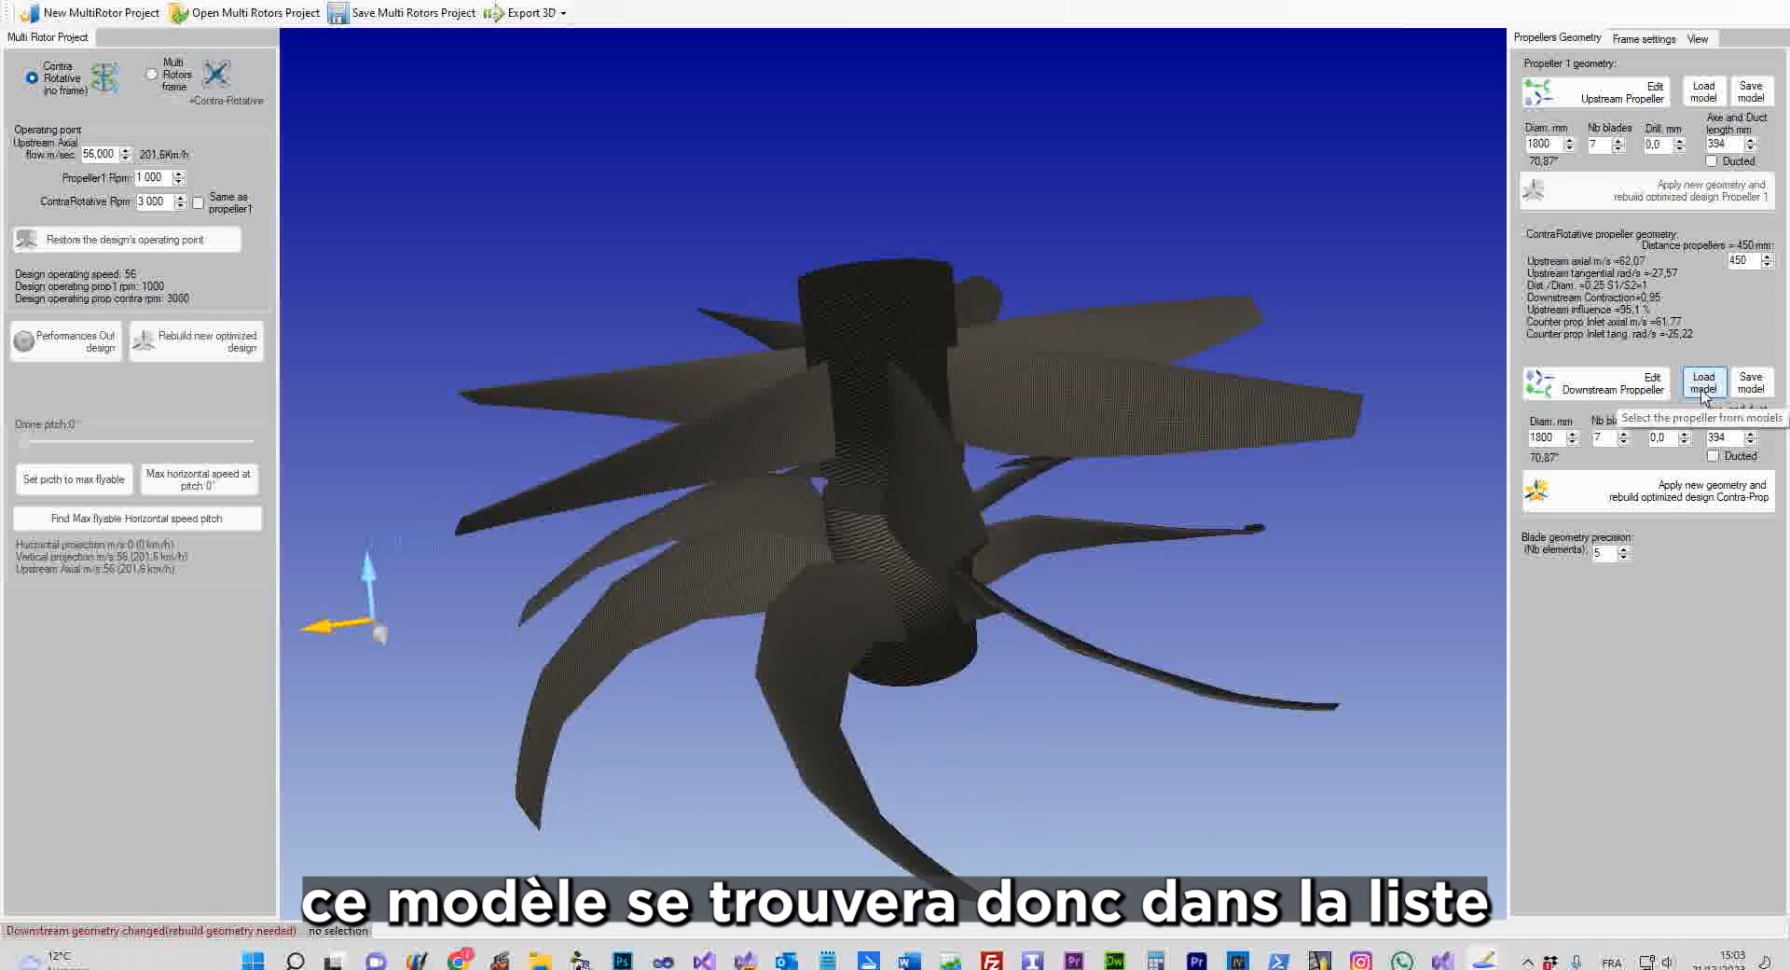
pyautogui.click(1703, 395)
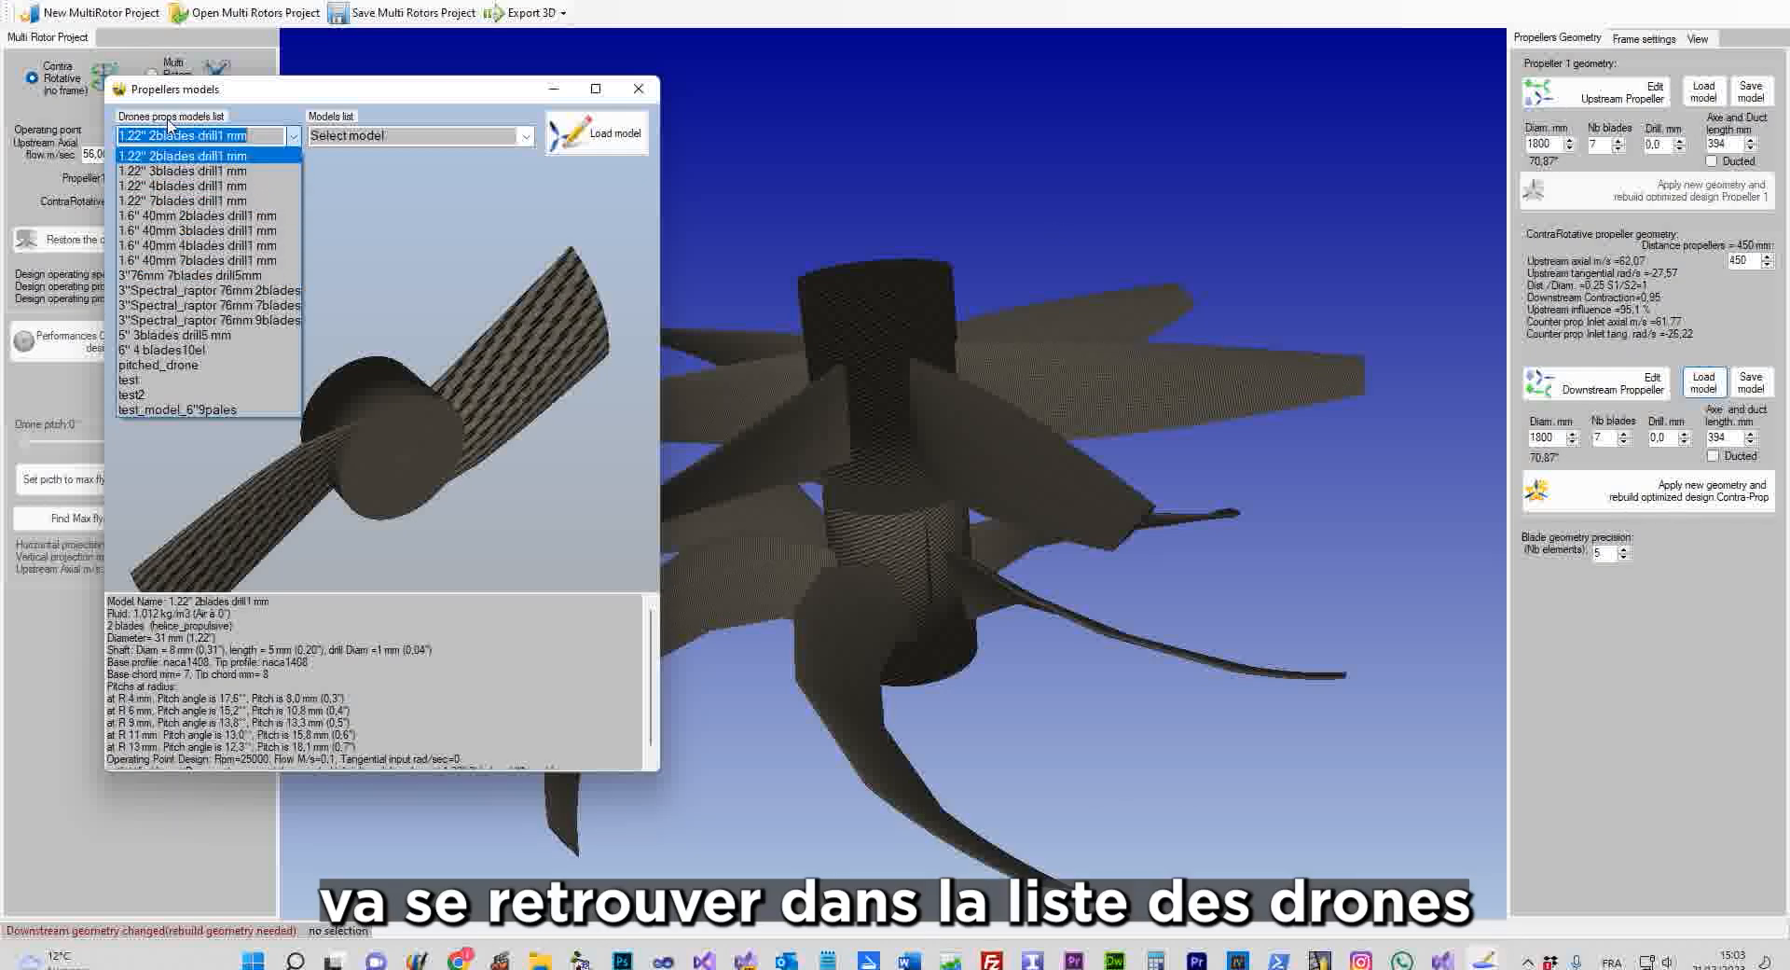
# Preview the 9-blade test and 1.6" 40mm 7blades drill1 mm models and select the save path
pyautogui.click(188, 383)
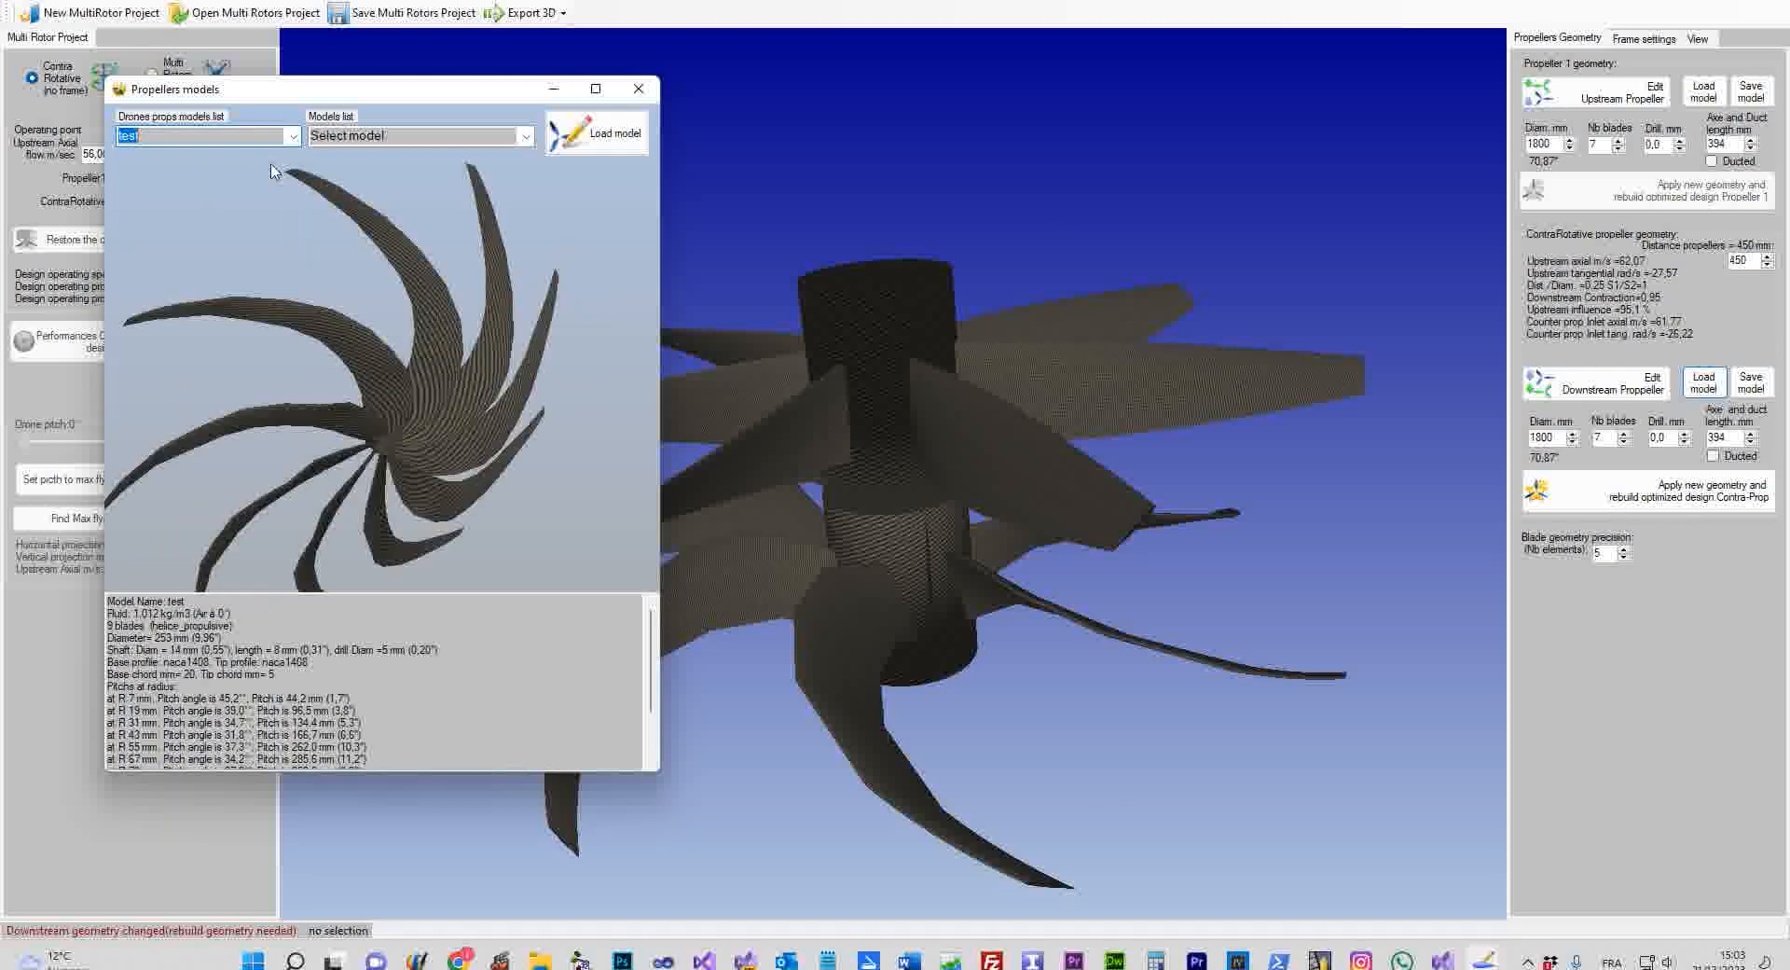
pyautogui.click(196, 260)
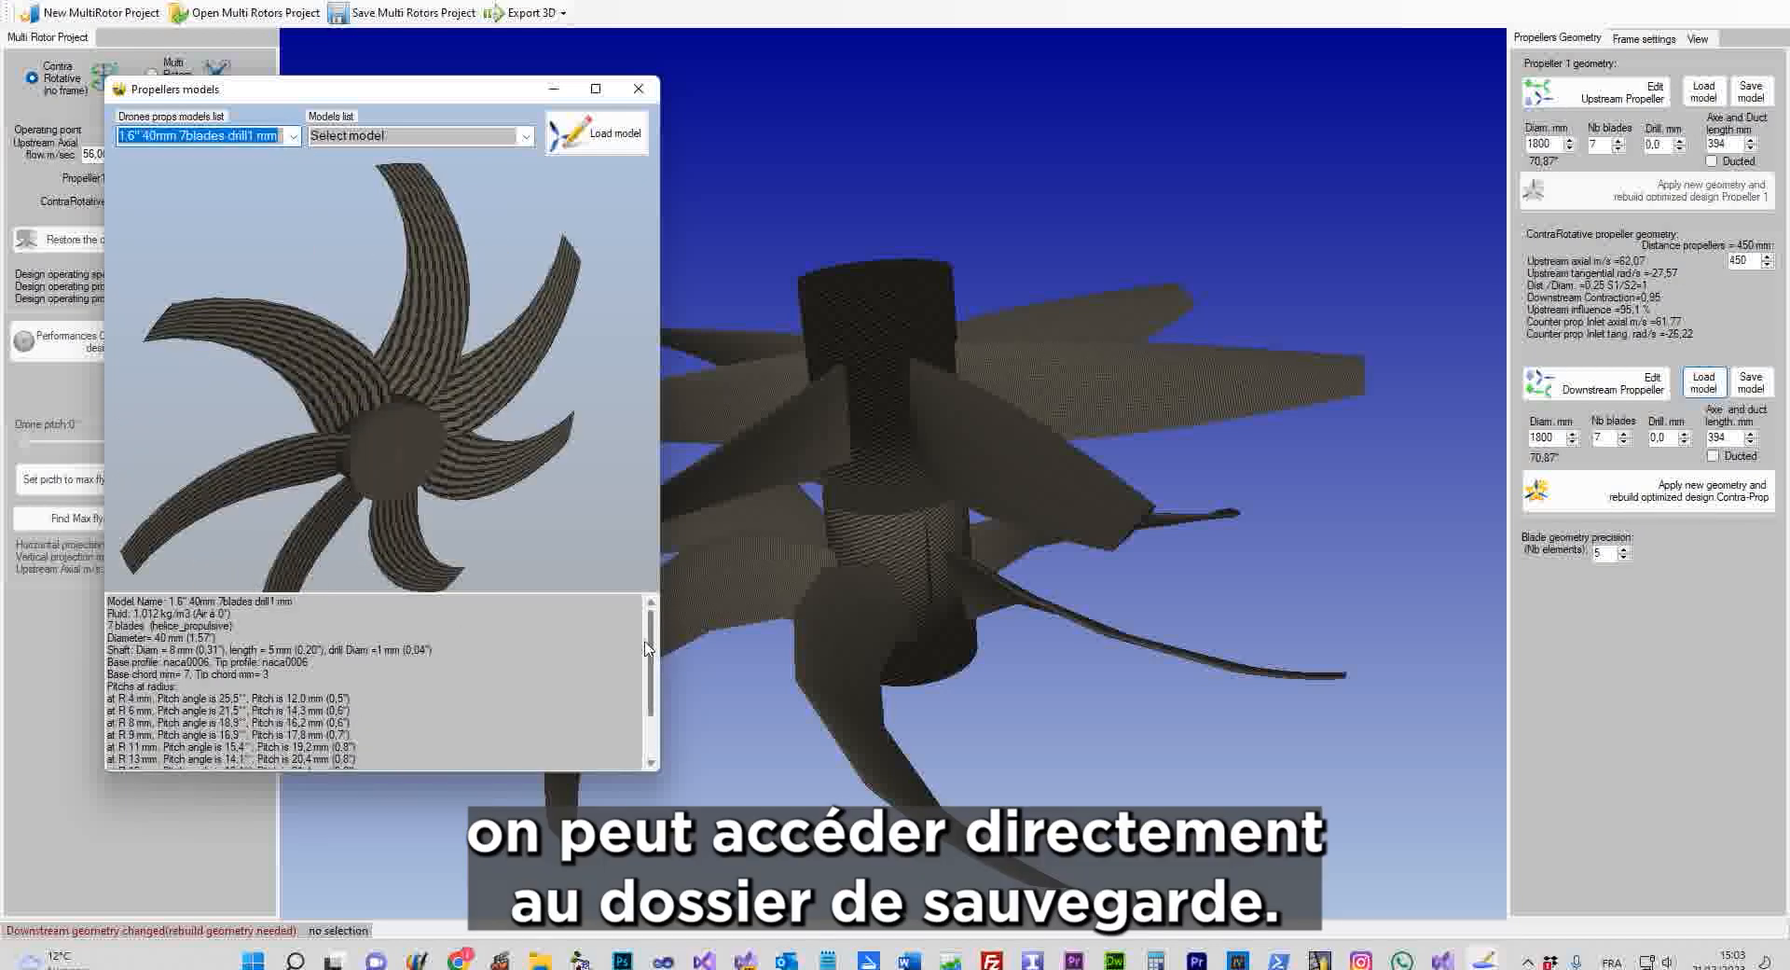
pyautogui.moveTo(650, 648); pyautogui.dragTo(656, 715)
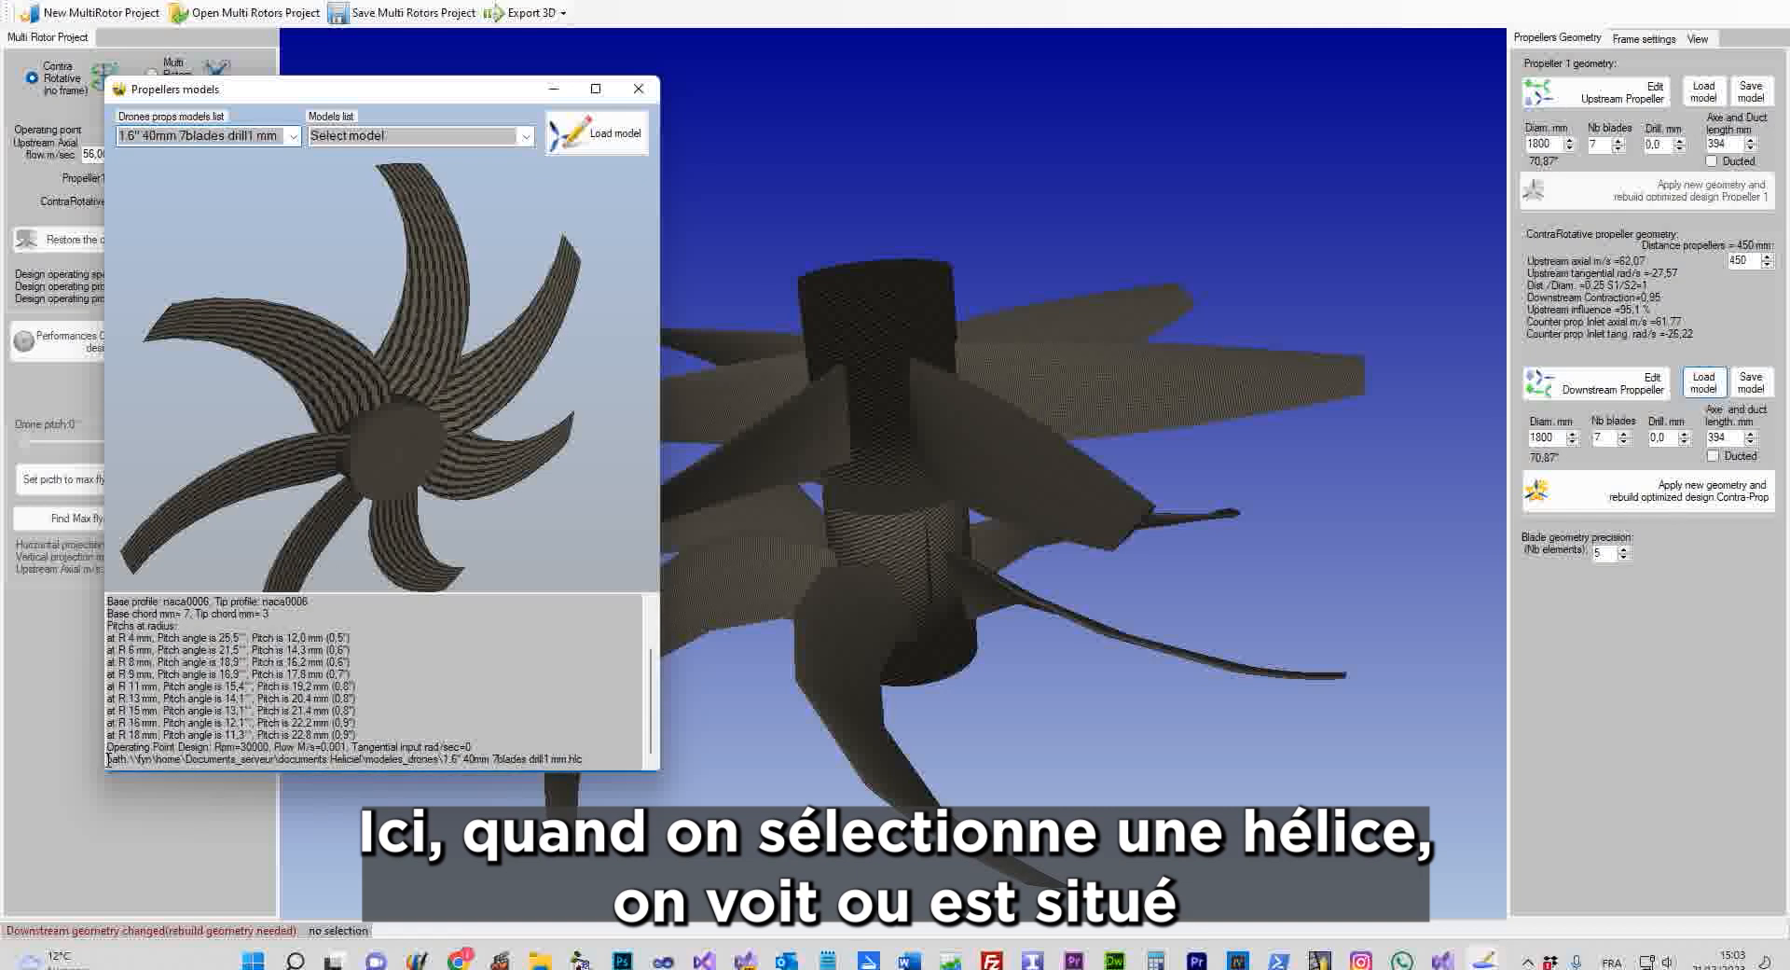
pyautogui.moveTo(108, 760); pyautogui.dragTo(276, 760)
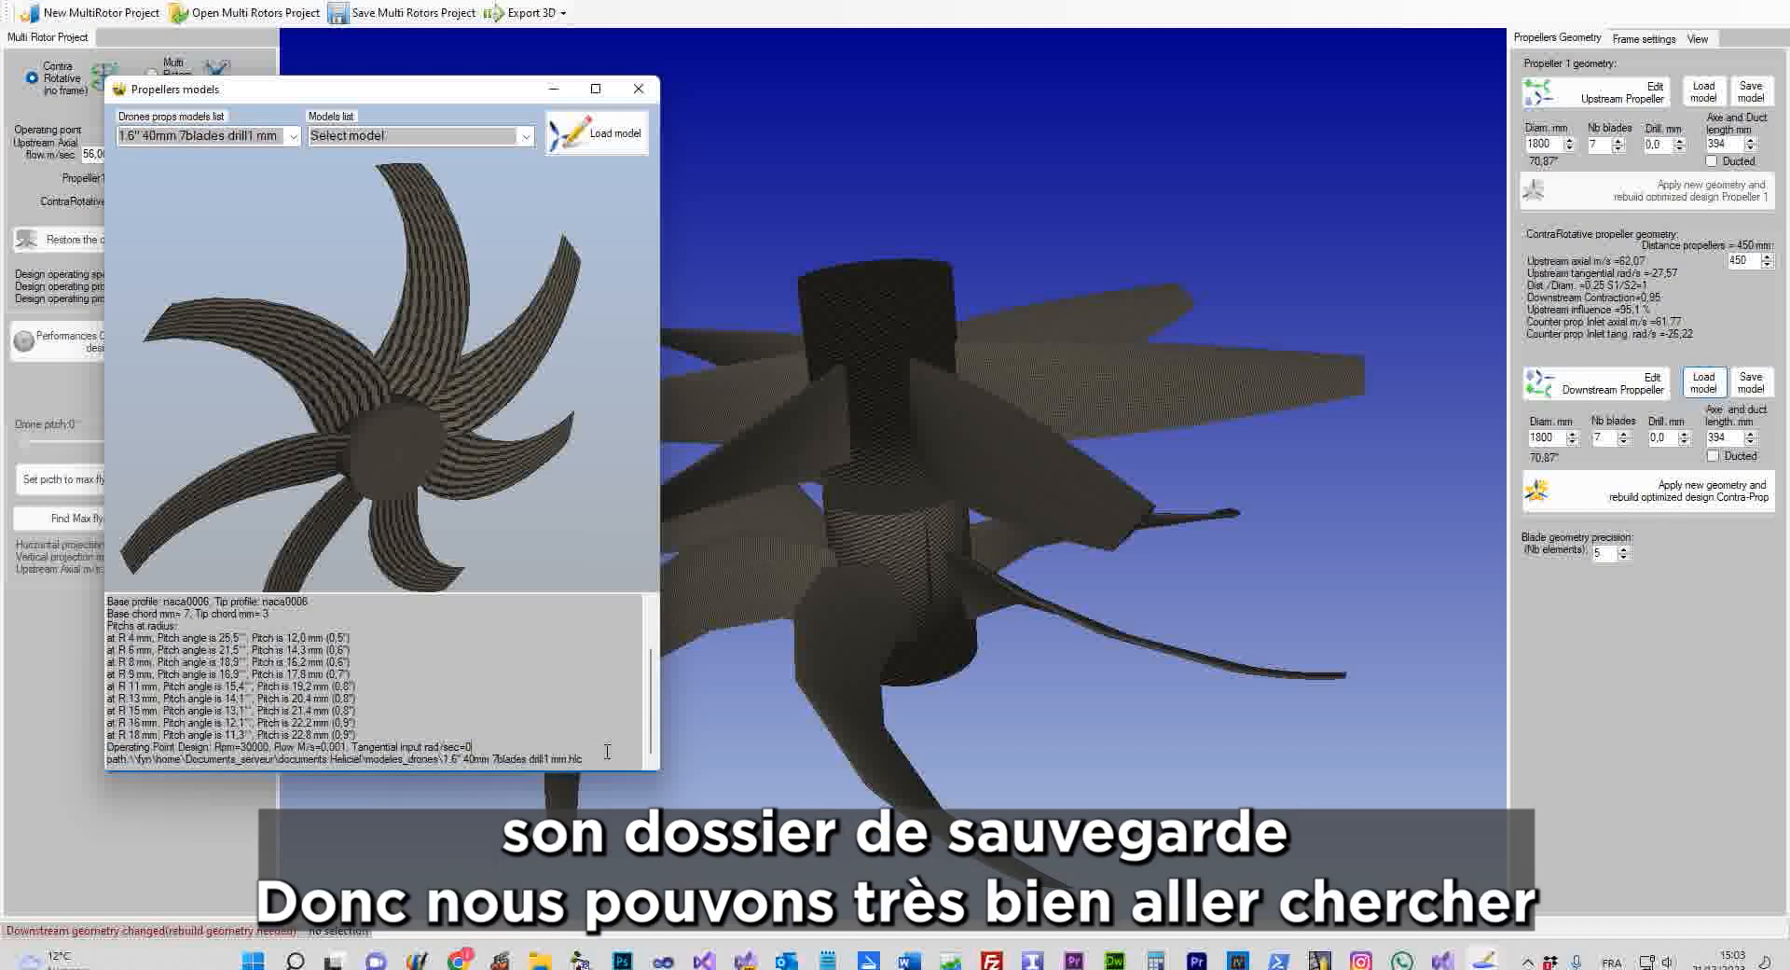
pyautogui.moveTo(480, 753); pyautogui.dragTo(442, 753)
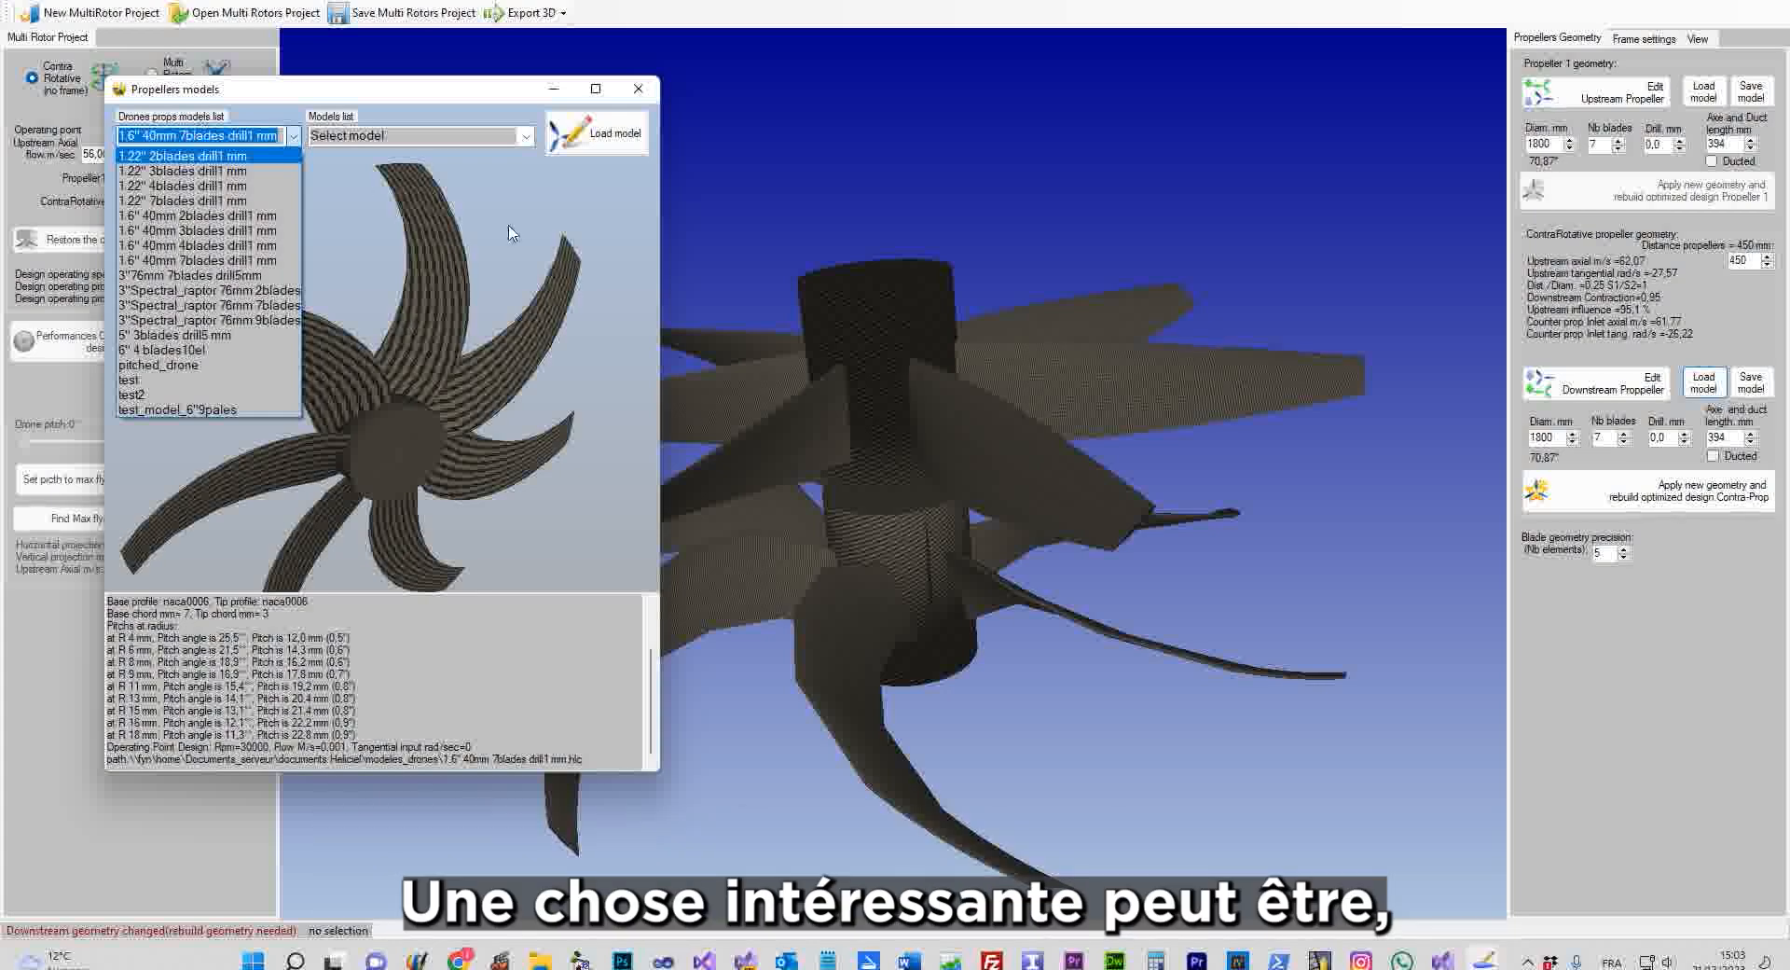
pyautogui.moveTo(932, 373); pyautogui.dragTo(1189, 314, button='middle')
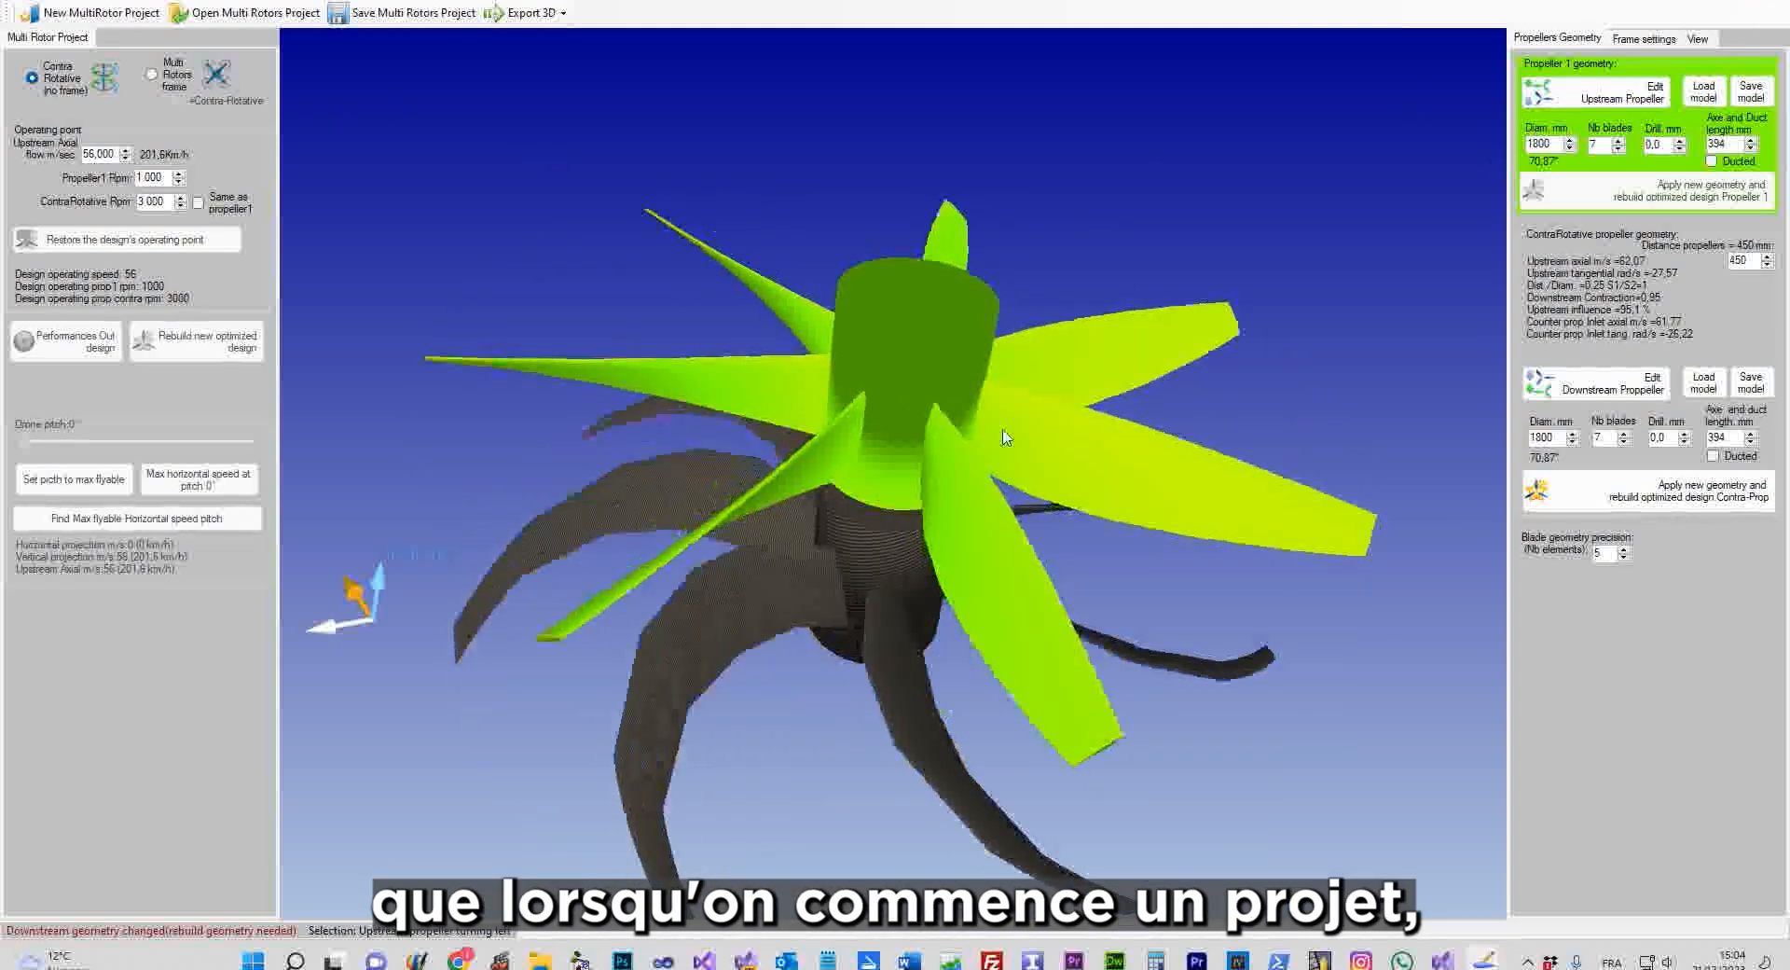
# Reload the classic helice avion model from the library and display its 3D prototype
pyautogui.moveTo(958, 397); pyautogui.dragTo(1008, 460, button='middle')
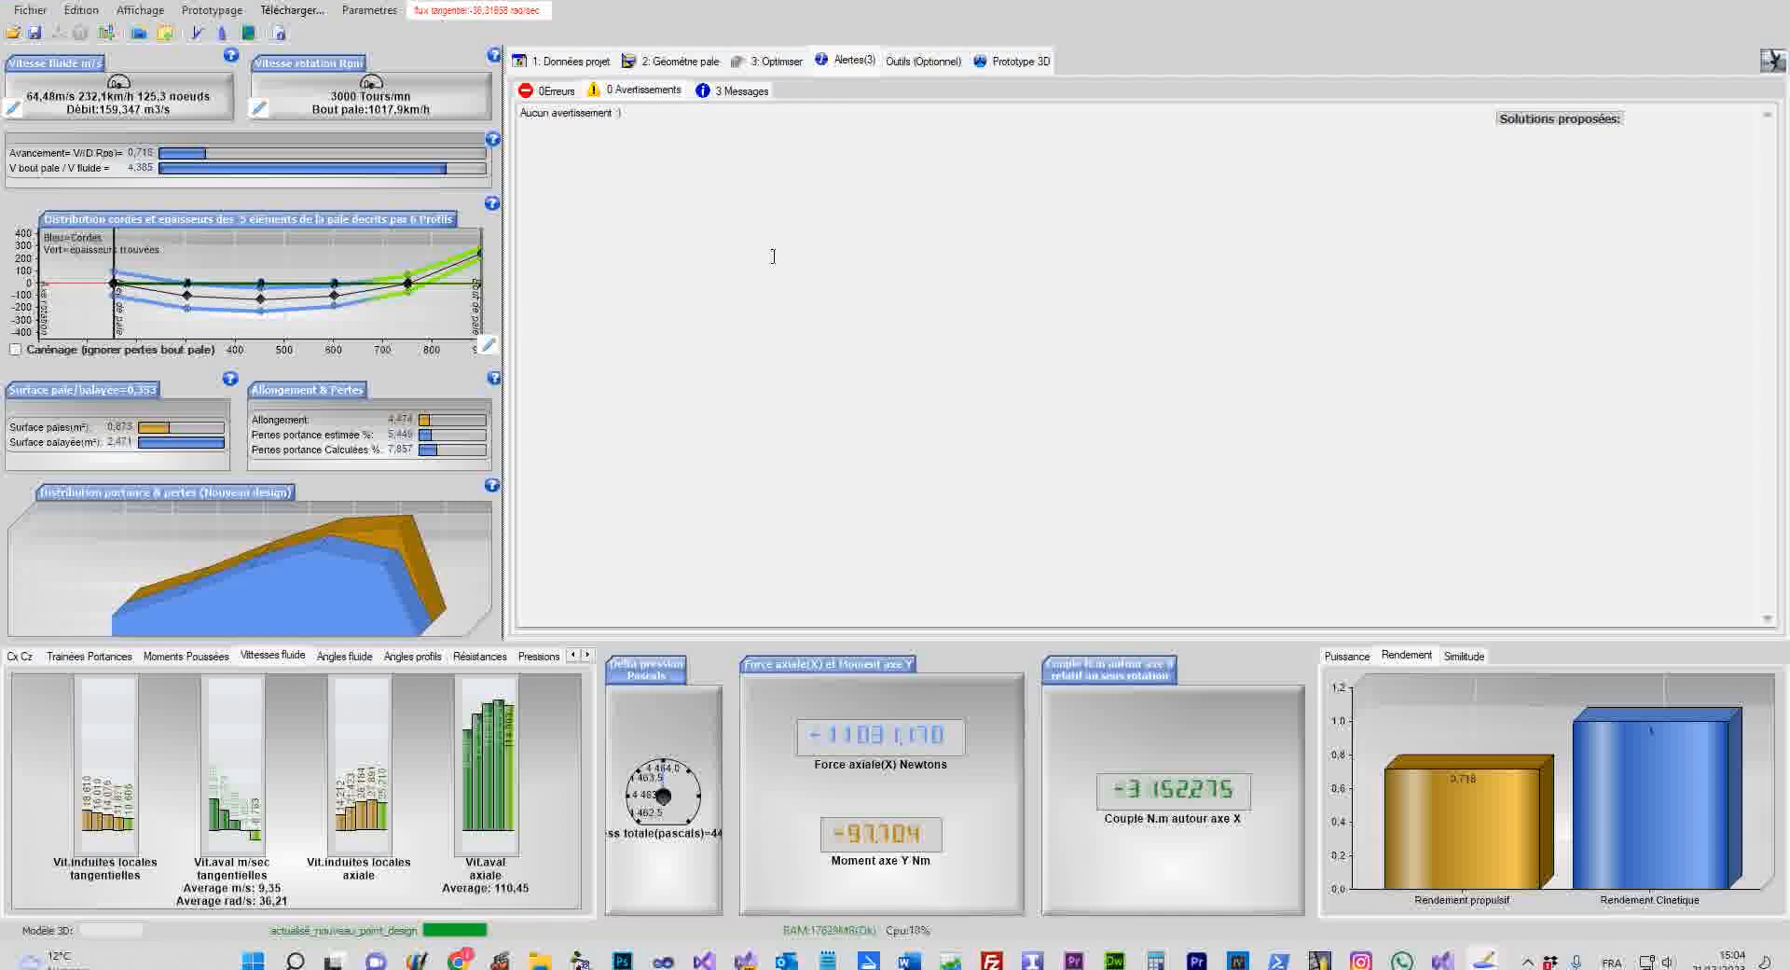
pyautogui.click(31, 11)
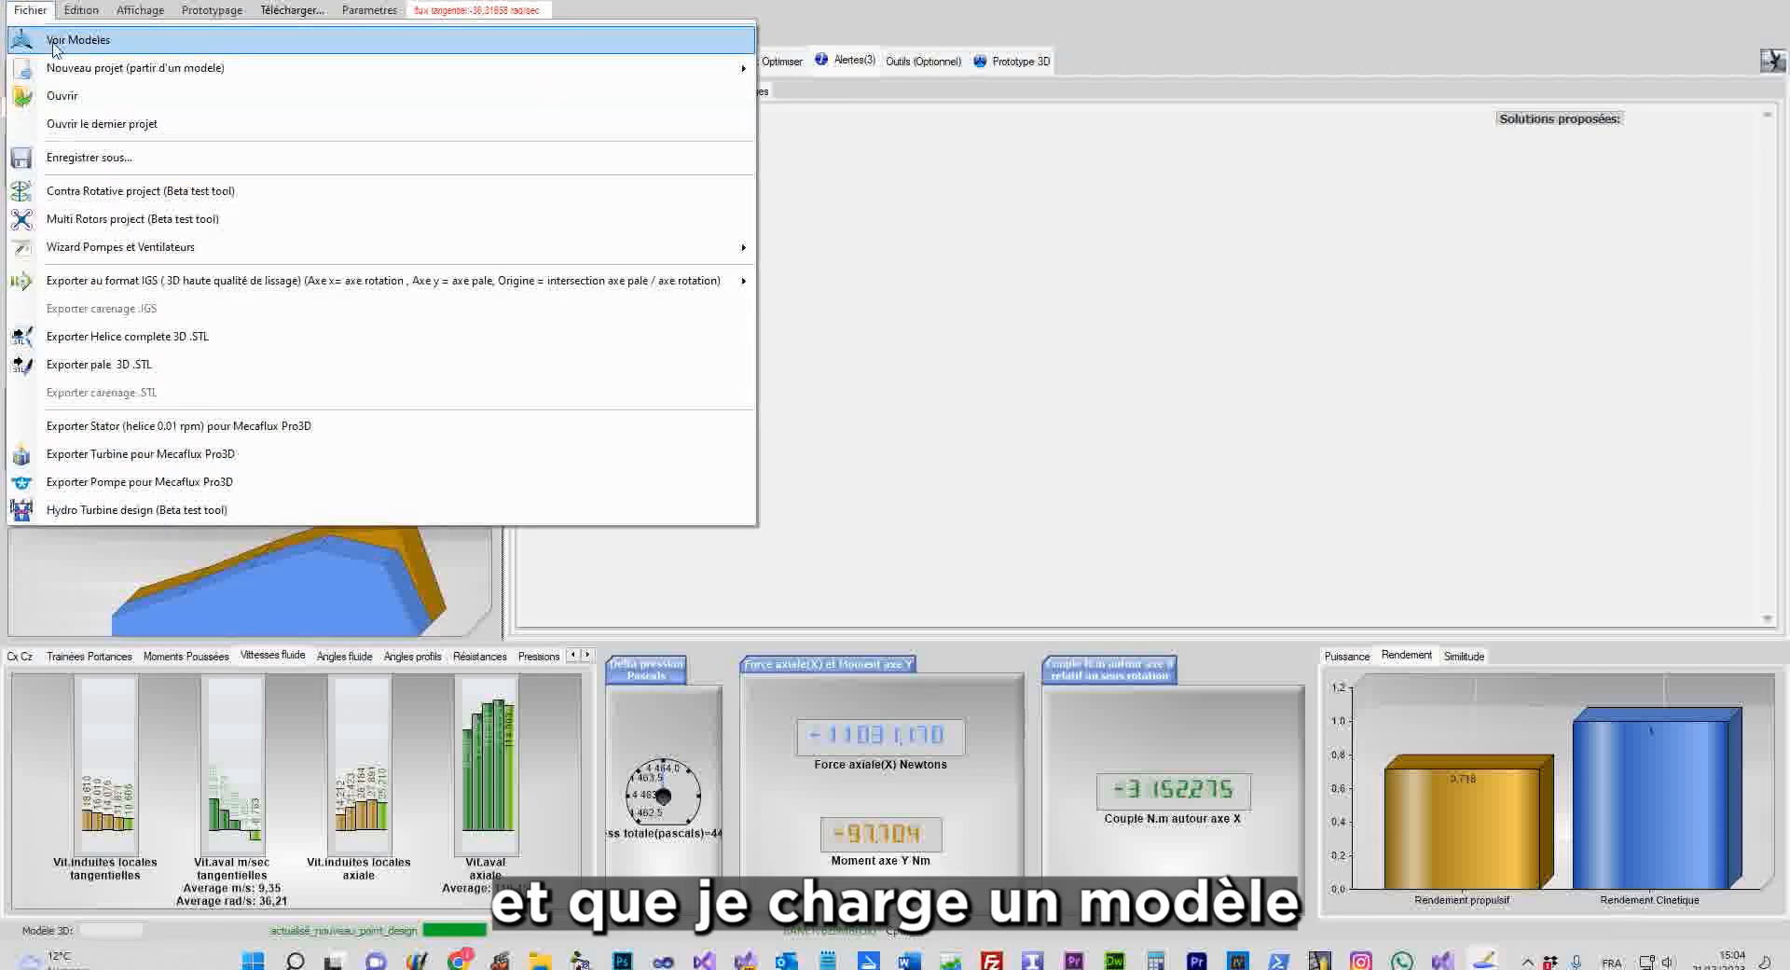
pyautogui.click(61, 41)
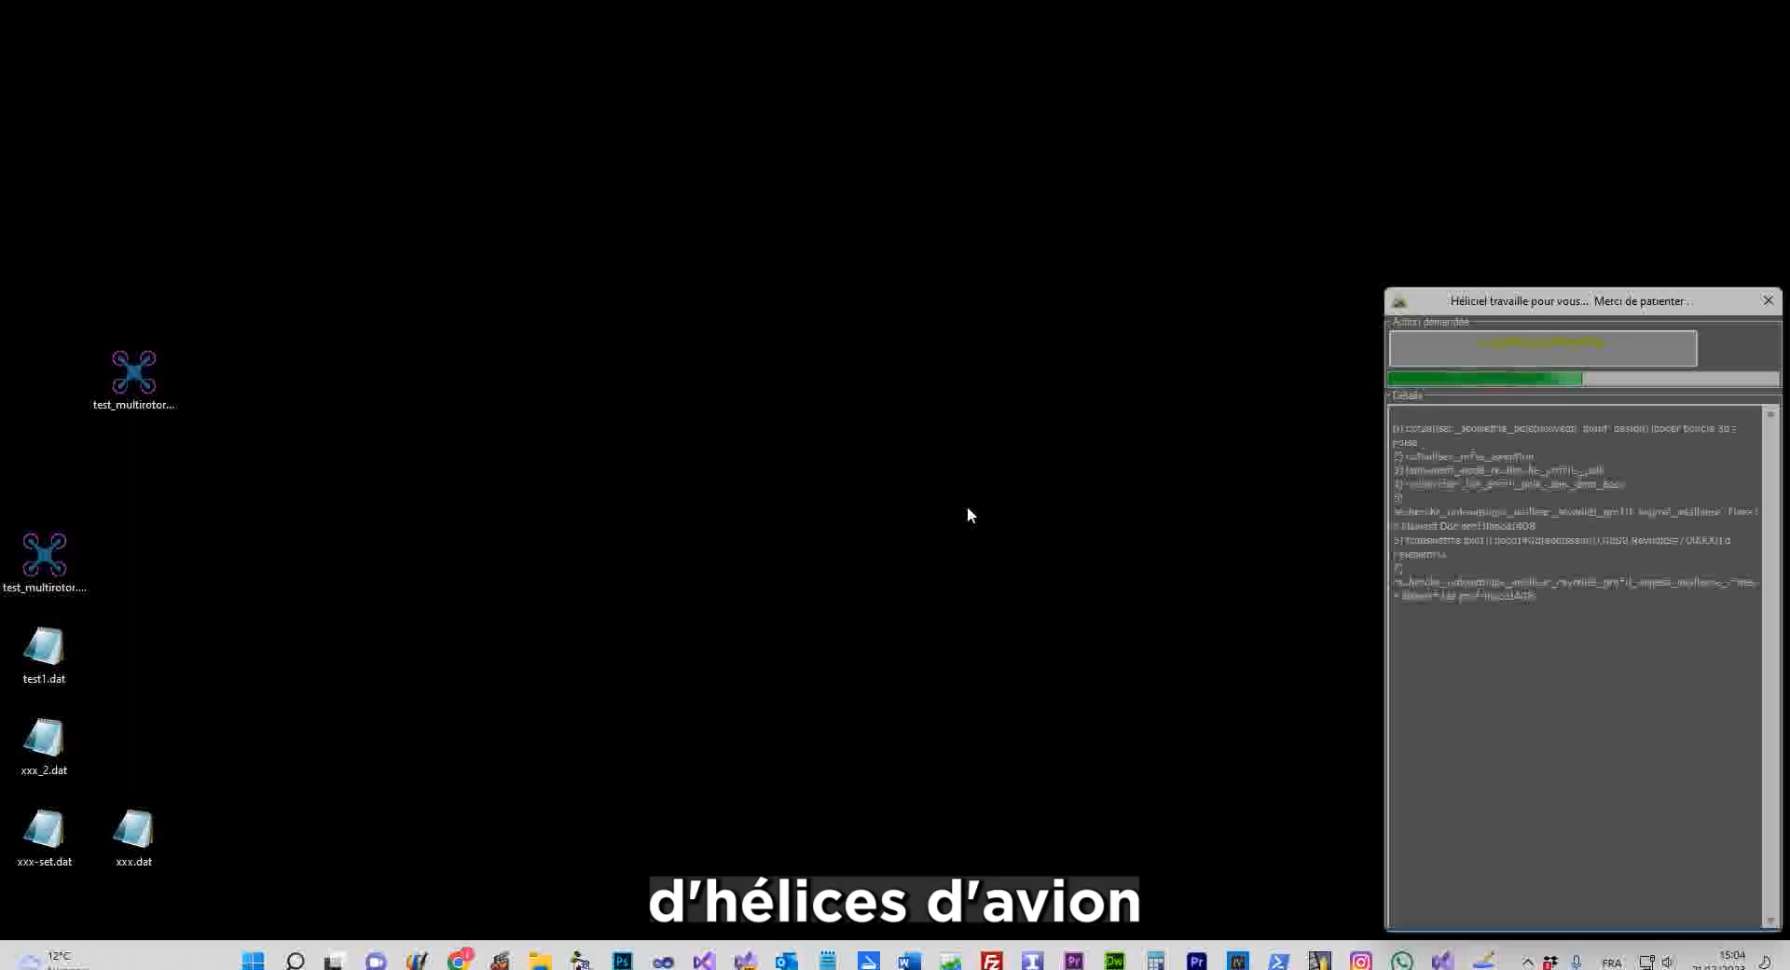
pyautogui.click(1055, 543)
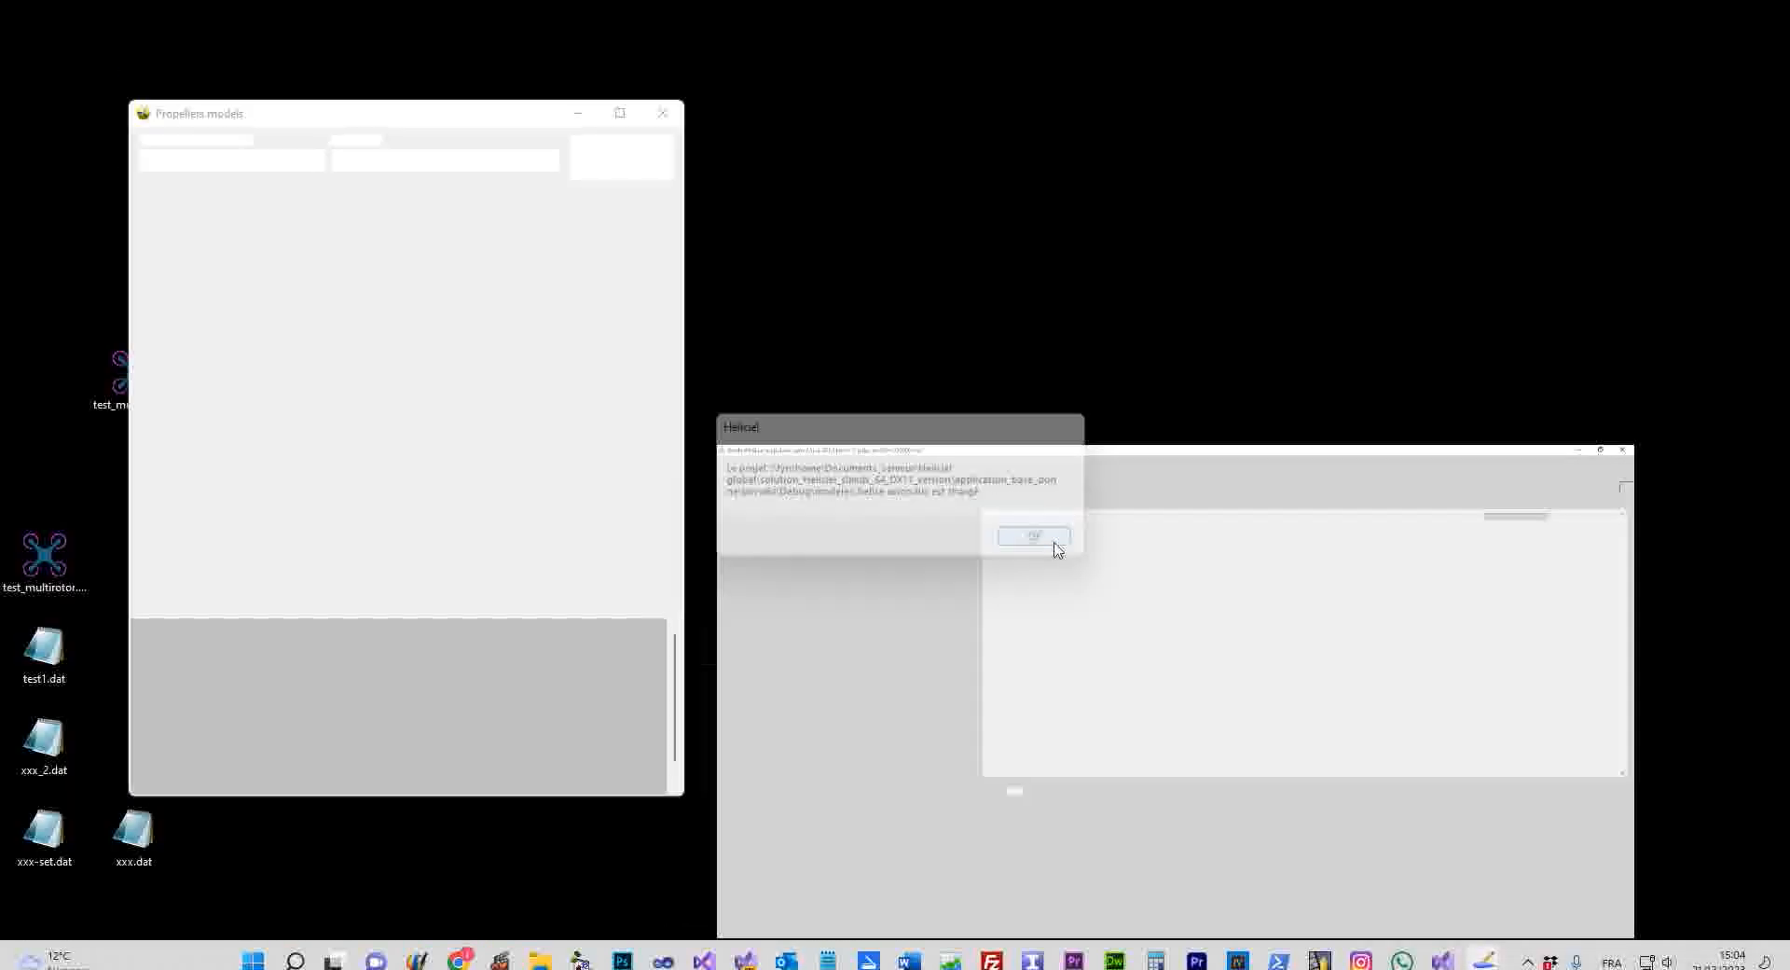
pyautogui.click(998, 65)
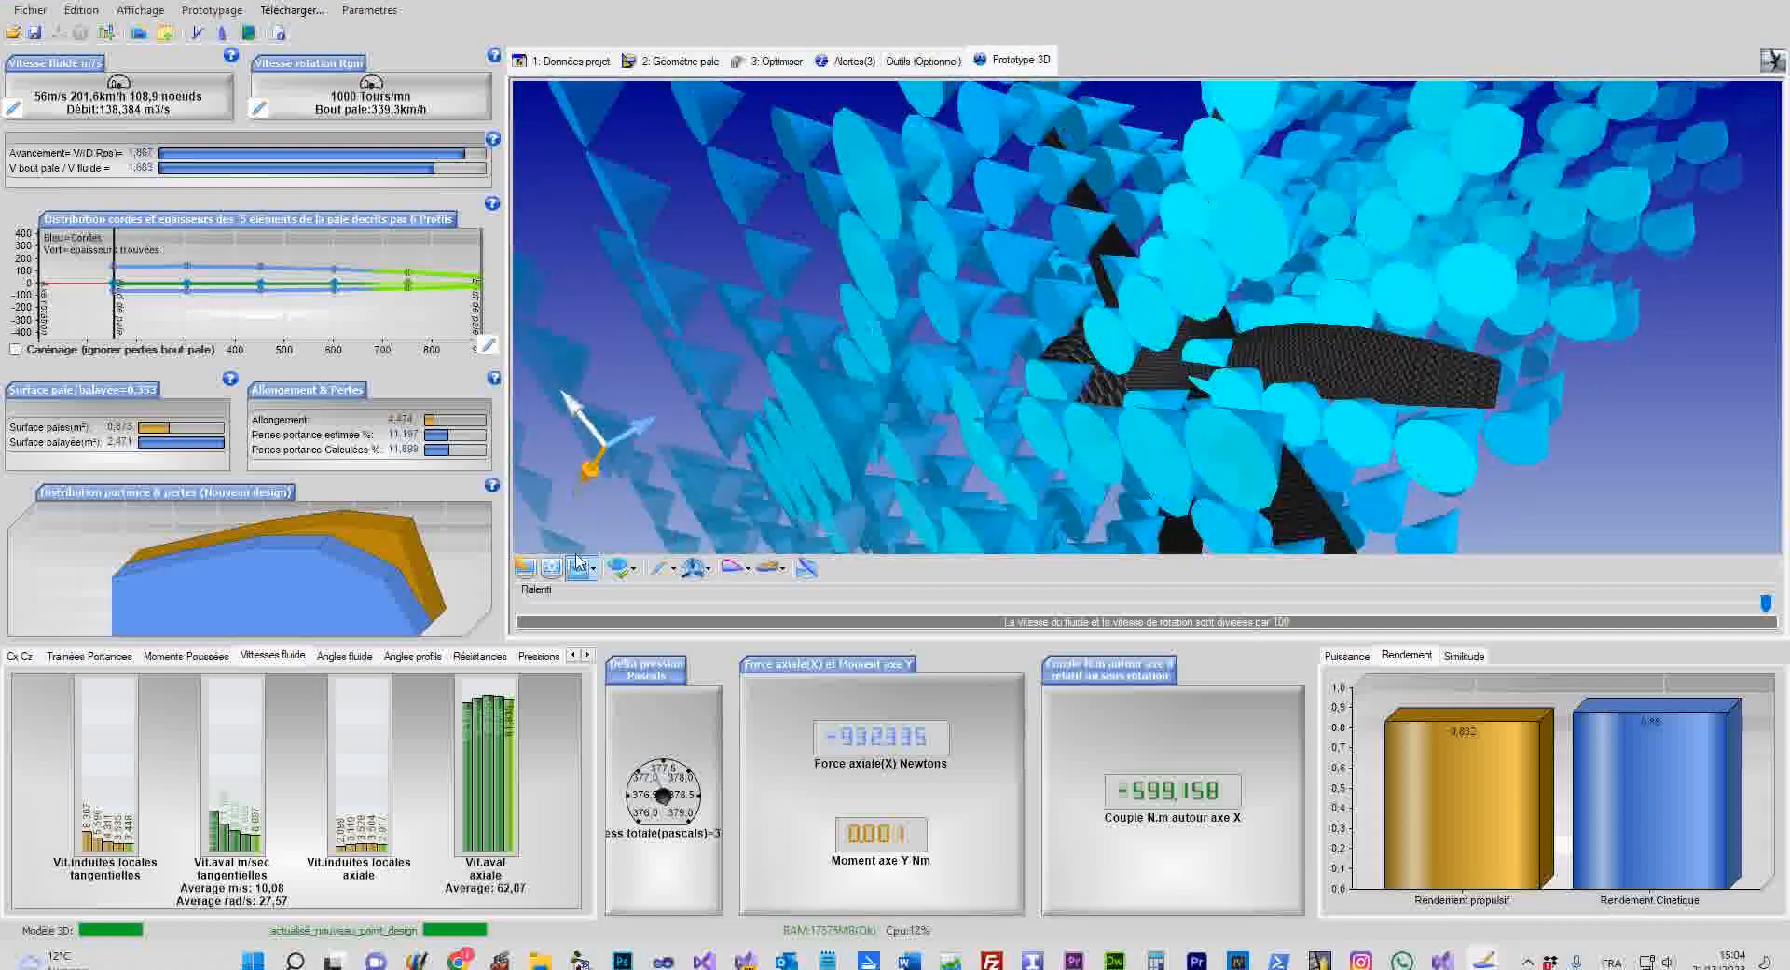
# Turn off the particle trails in the 3D view's display options
pyautogui.click(627, 573)
pyautogui.click(628, 572)
pyautogui.click(628, 572)
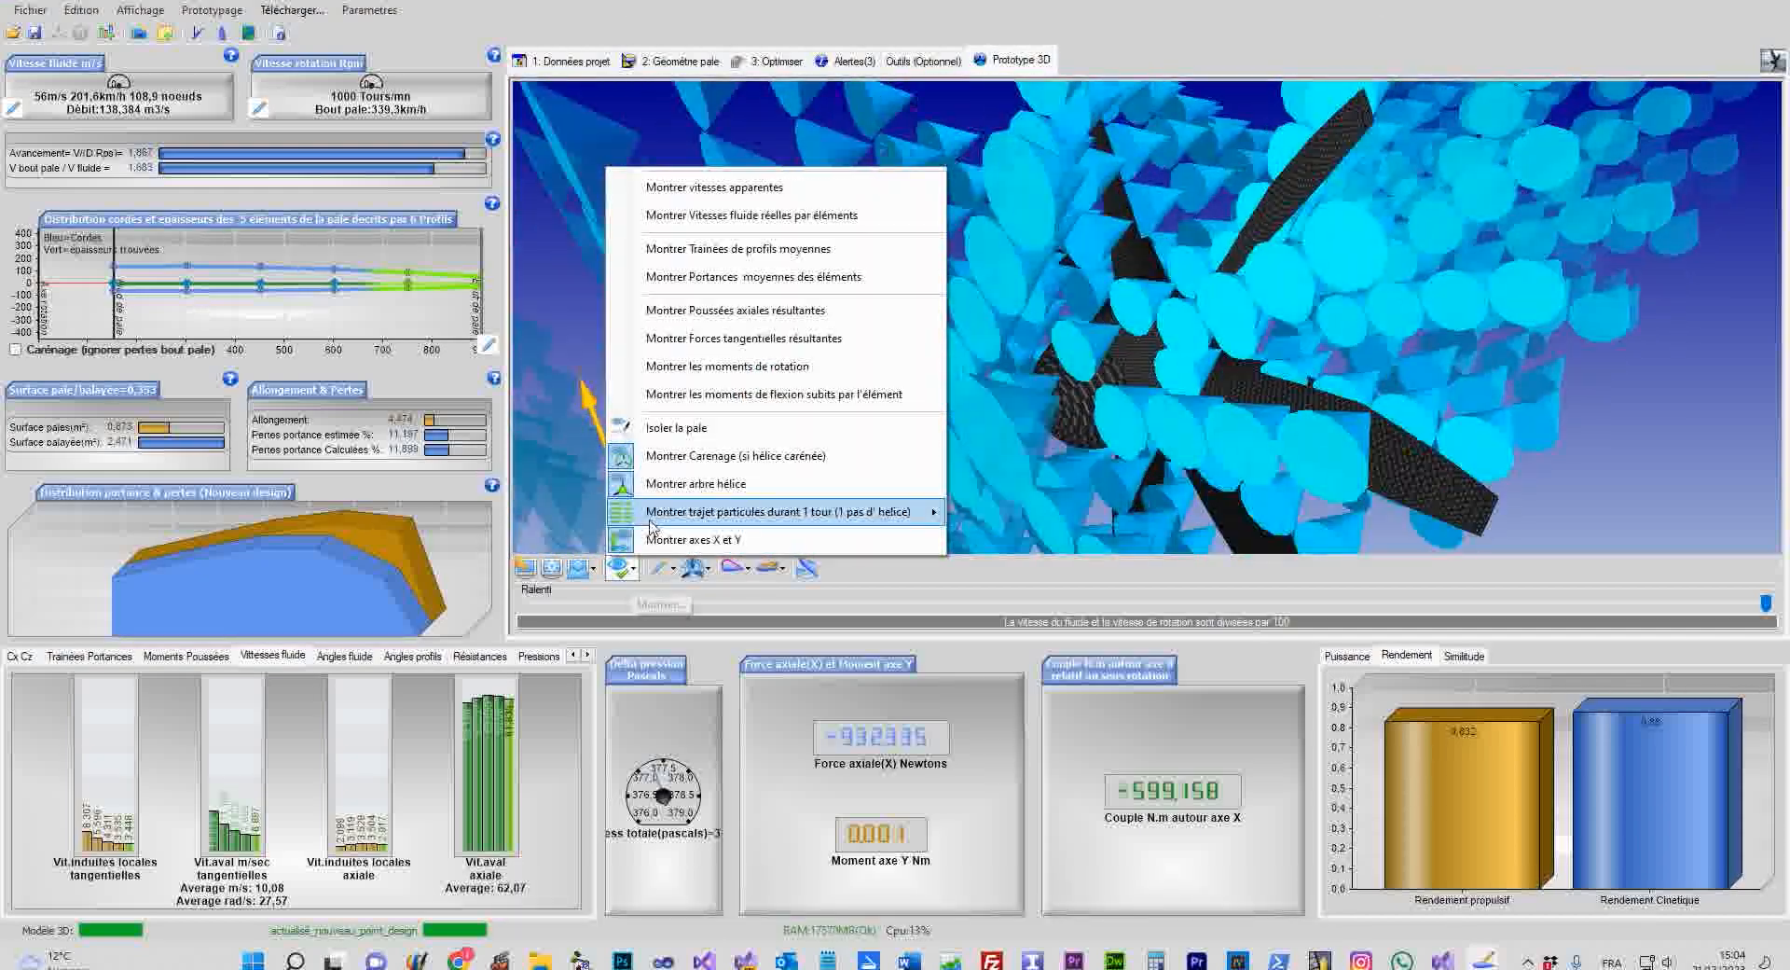
pyautogui.moveTo(718, 512)
pyautogui.click(891, 512)
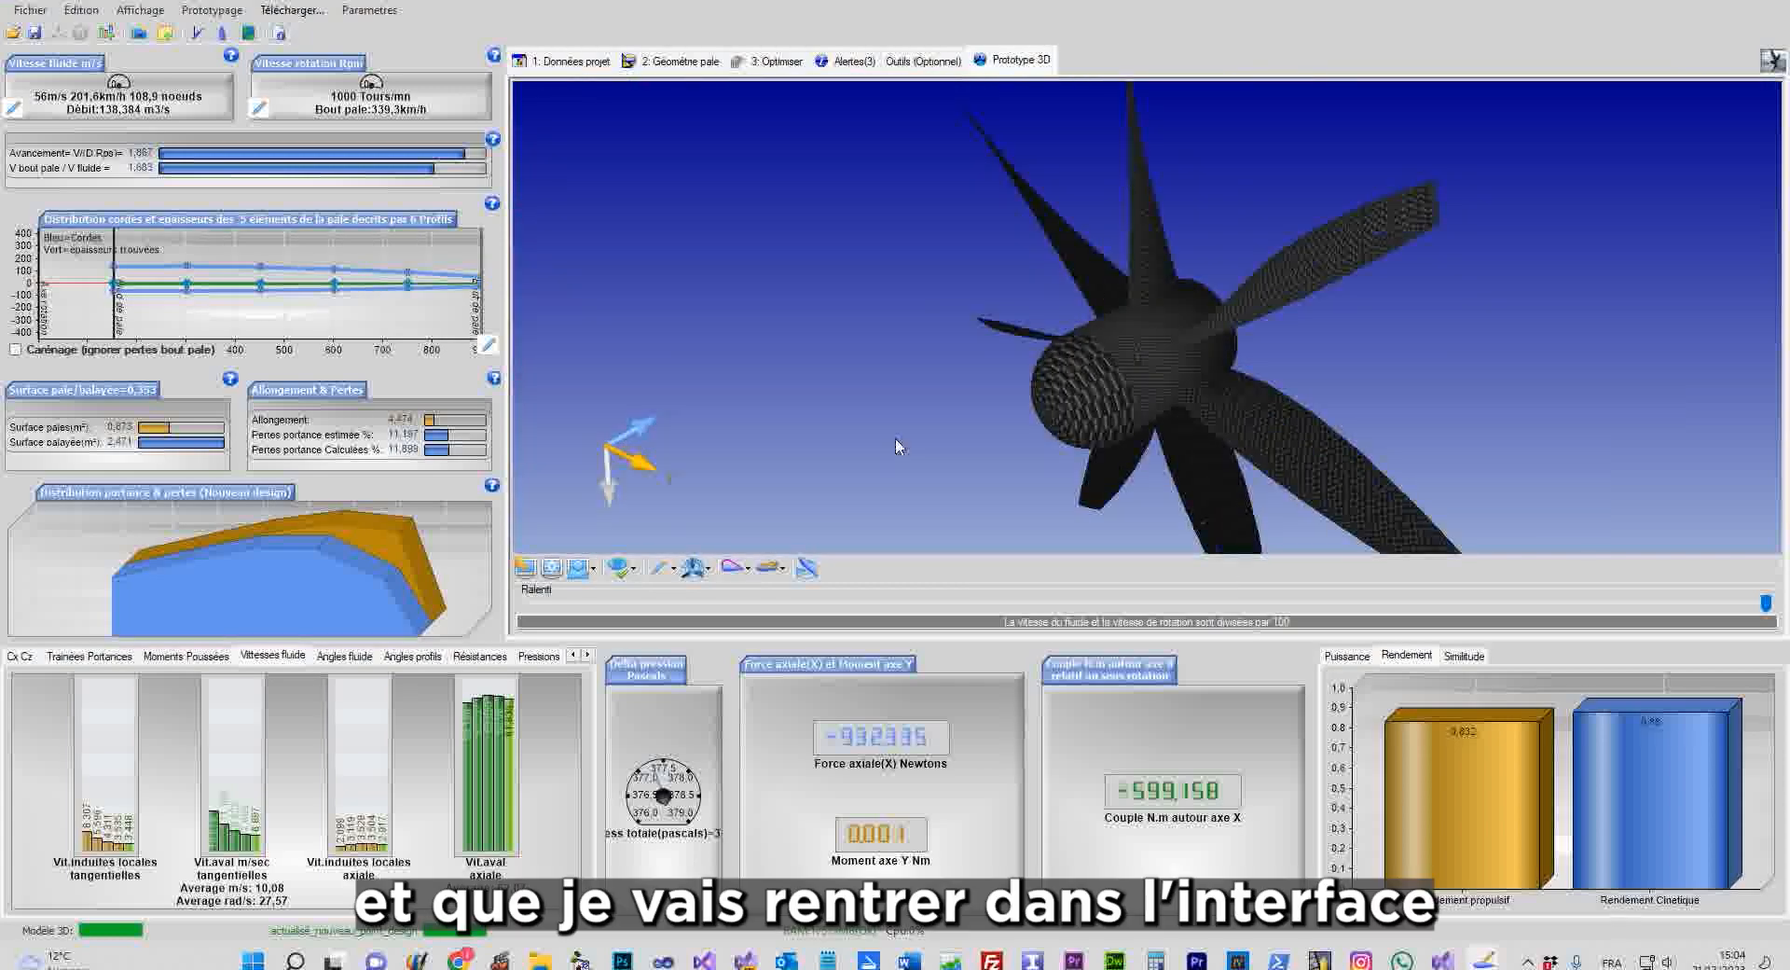
# Highlight blade element 2, then start a Contra Rotative project from this propeller
pyautogui.click(1209, 472)
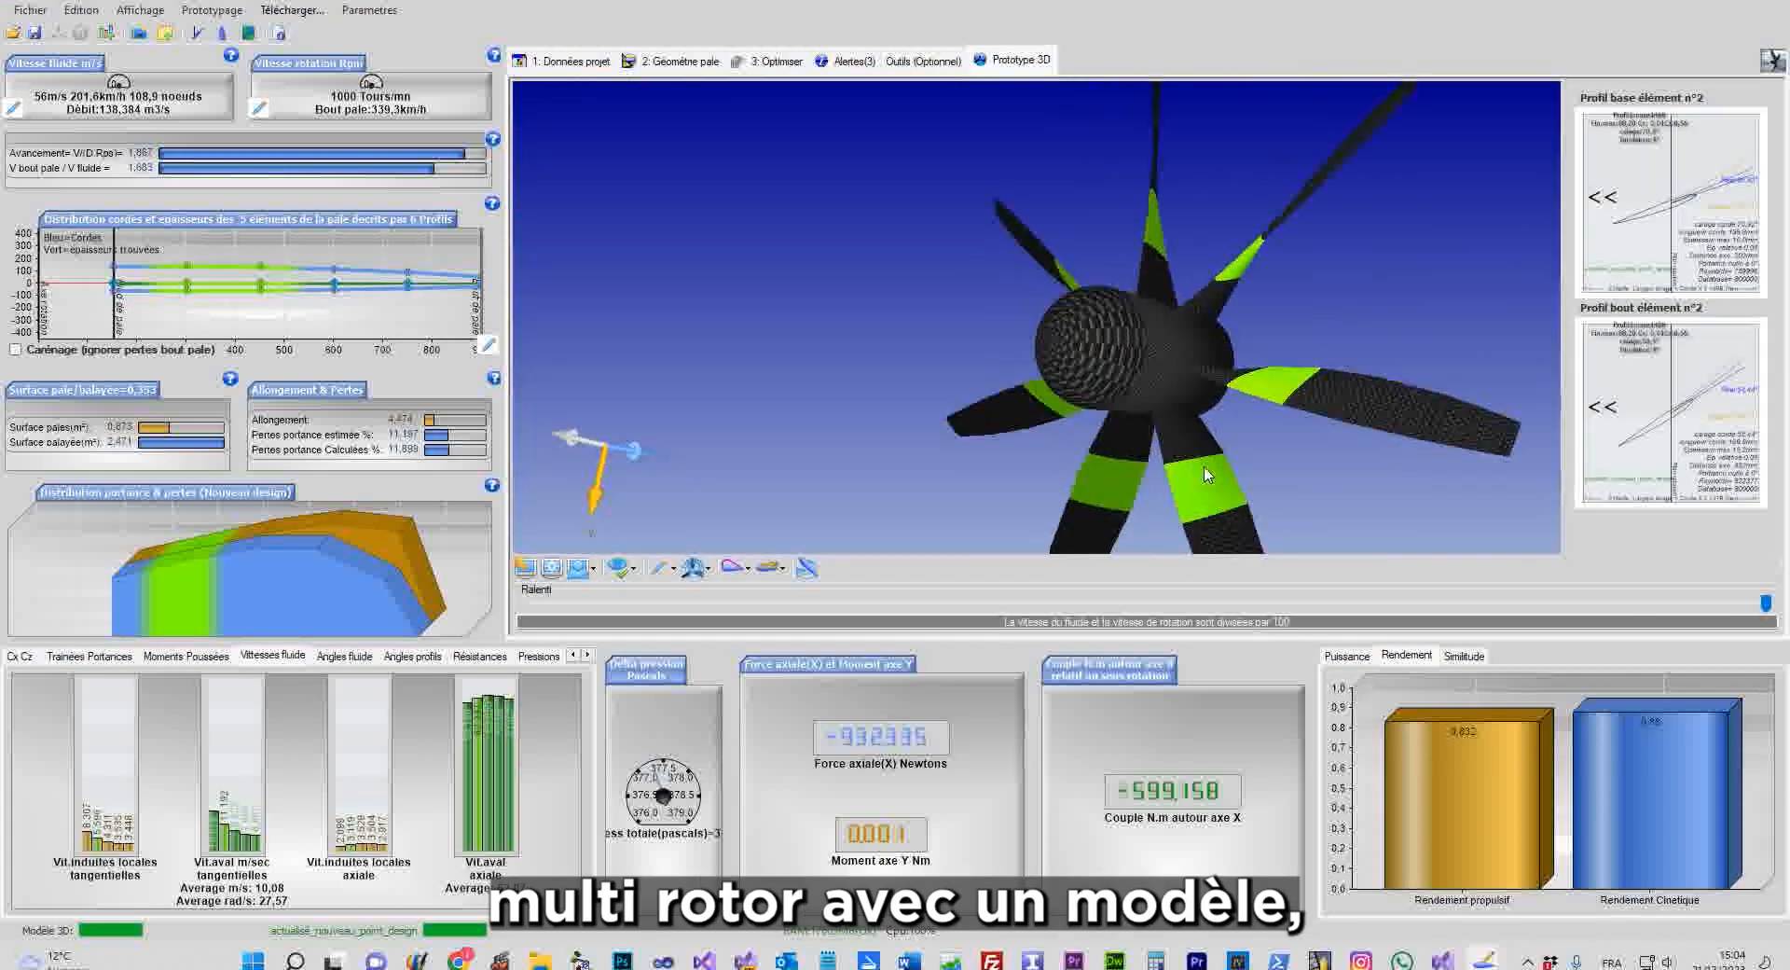
pyautogui.click(30, 9)
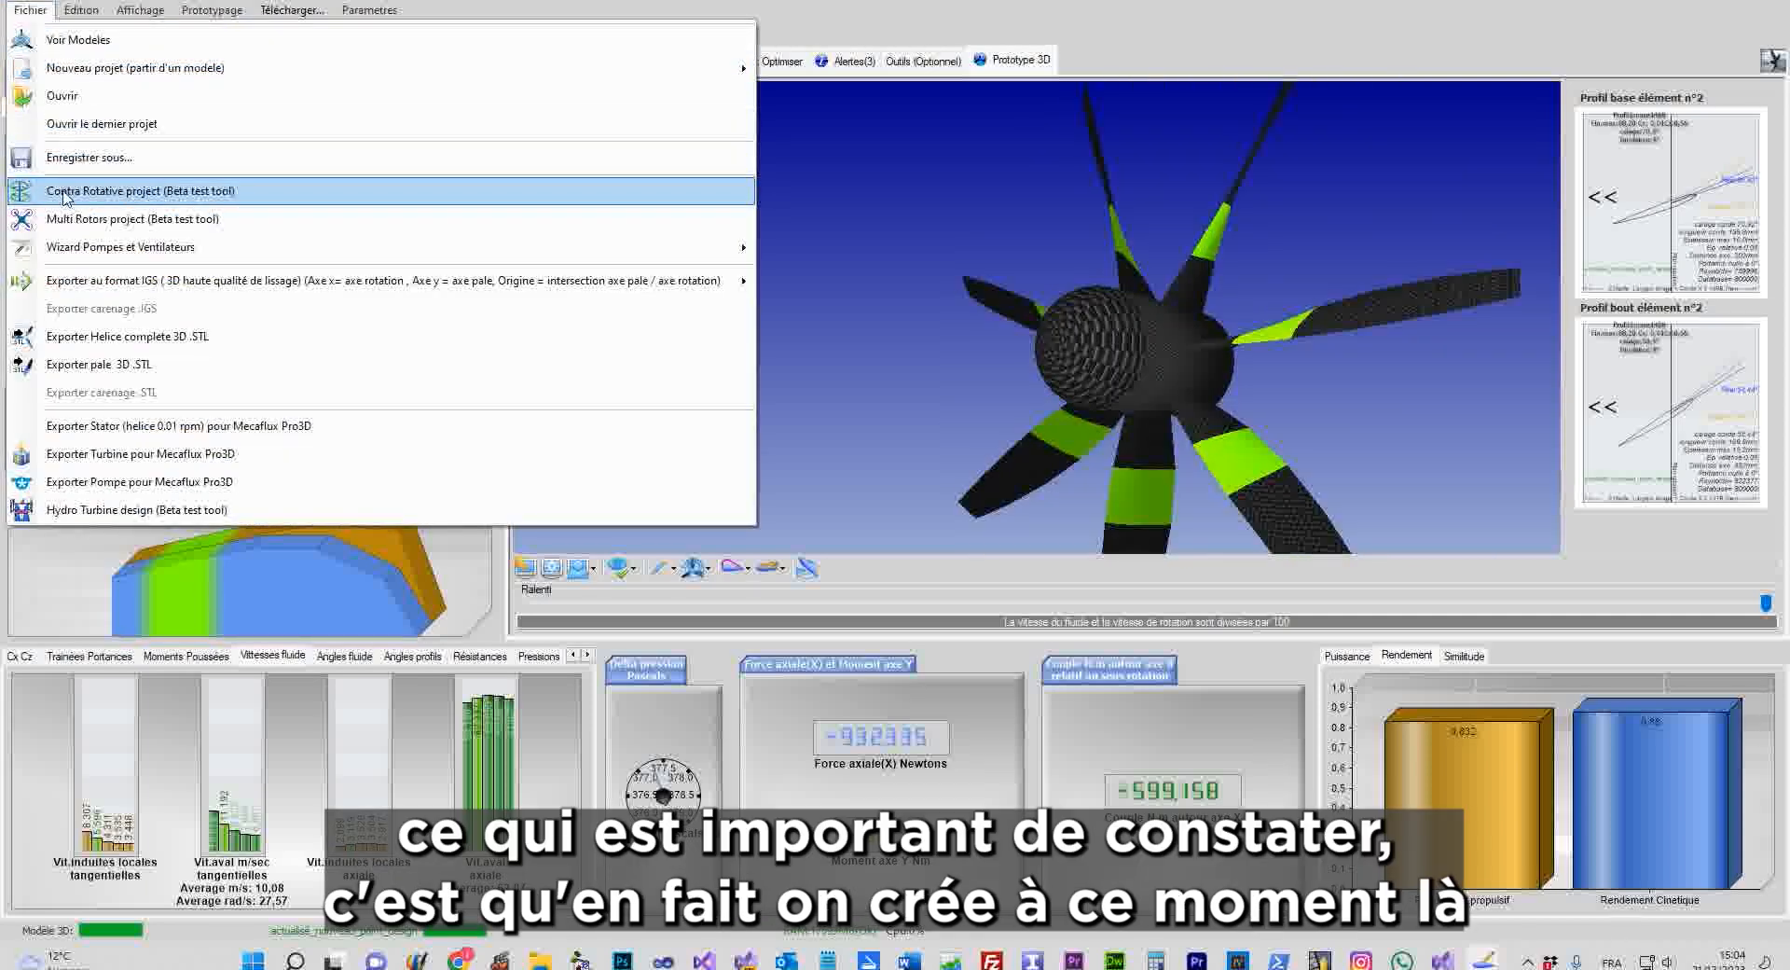
pyautogui.click(65, 191)
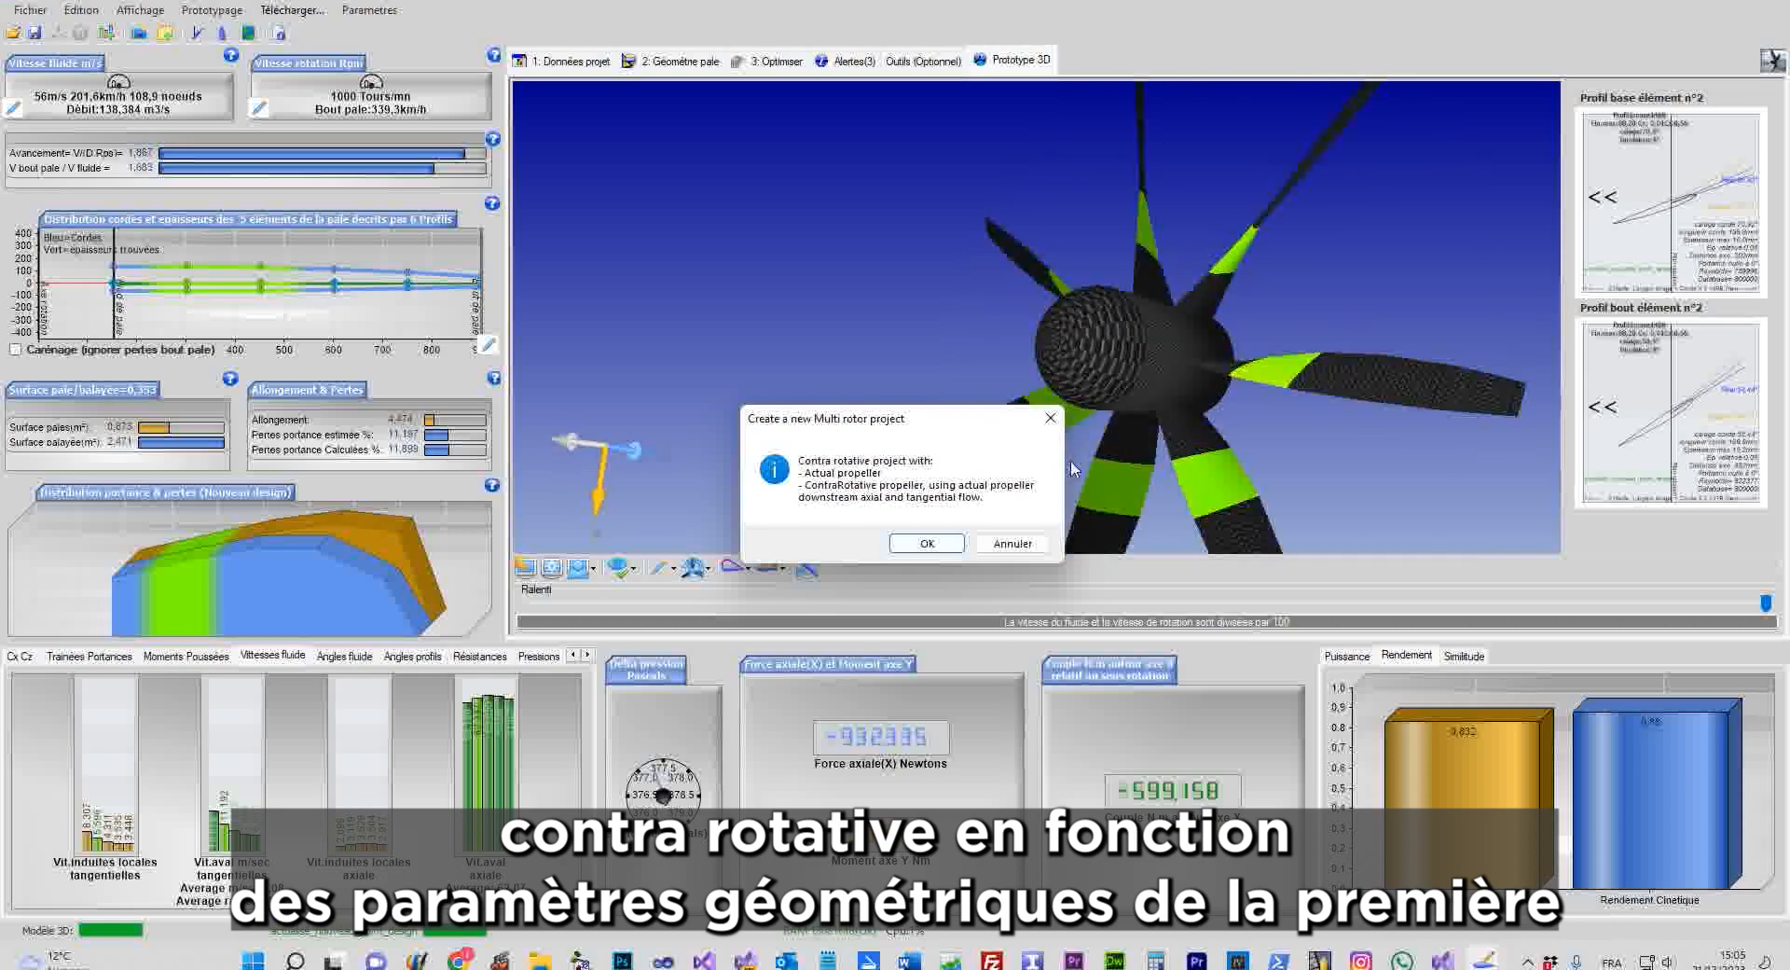
# Confirm the new multi-rotor project and inspect both 1800 mm seven-blade propellers from several angles
pyautogui.click(926, 543)
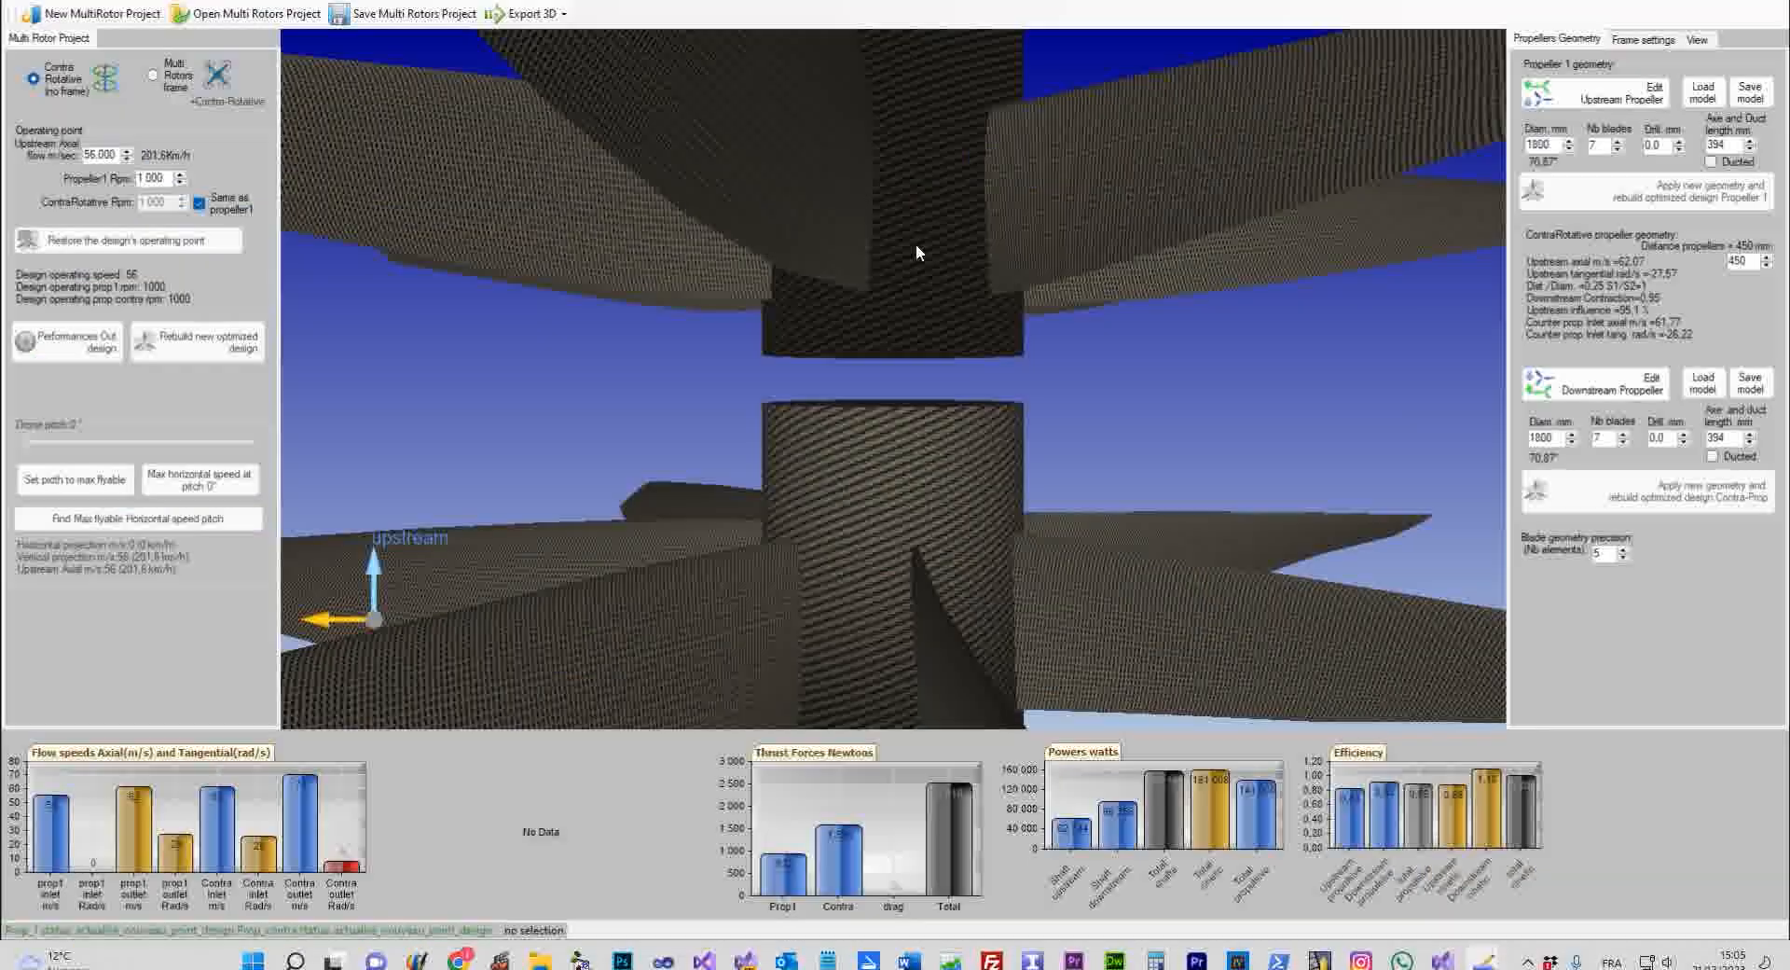
pyautogui.moveTo(1284, 364); pyautogui.dragTo(1171, 339, button='middle')
pyautogui.click(1171, 339)
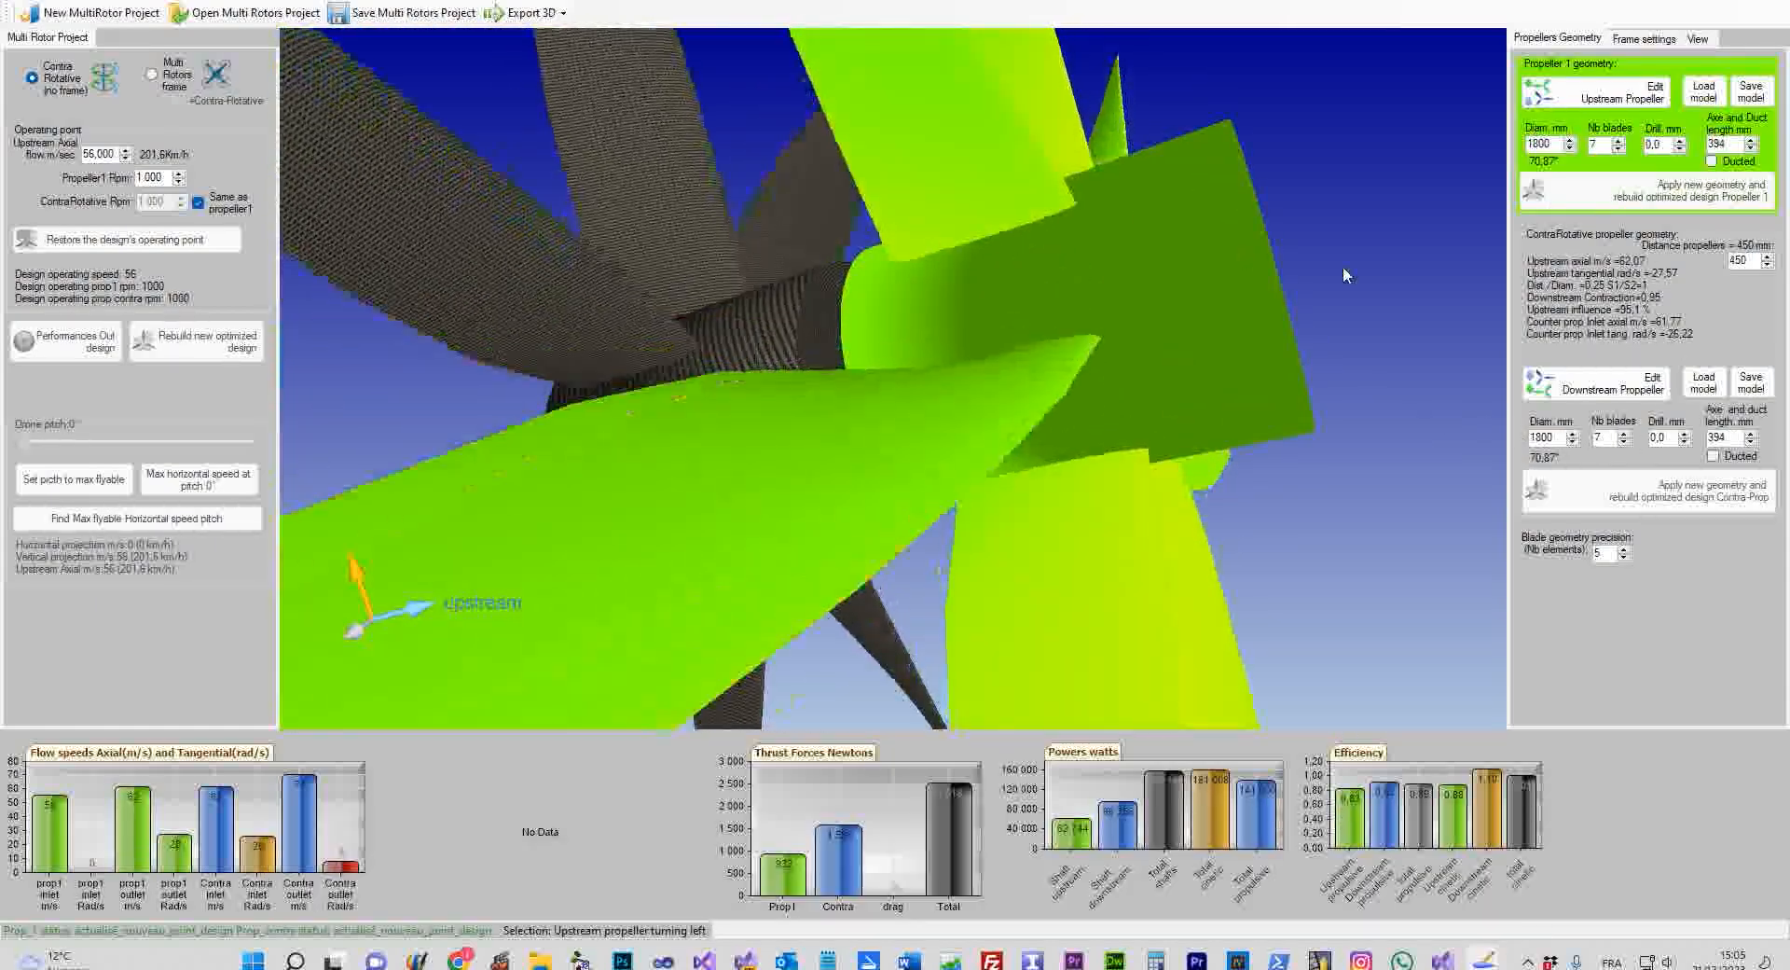
pyautogui.click(1342, 270)
pyautogui.moveTo(1343, 271); pyautogui.dragTo(1240, 385, button='middle')
pyautogui.scroll(-5, 1238, 384)
pyautogui.moveTo(821, 401); pyautogui.dragTo(834, 355)
pyautogui.moveTo(624, 402); pyautogui.dragTo(665, 480)
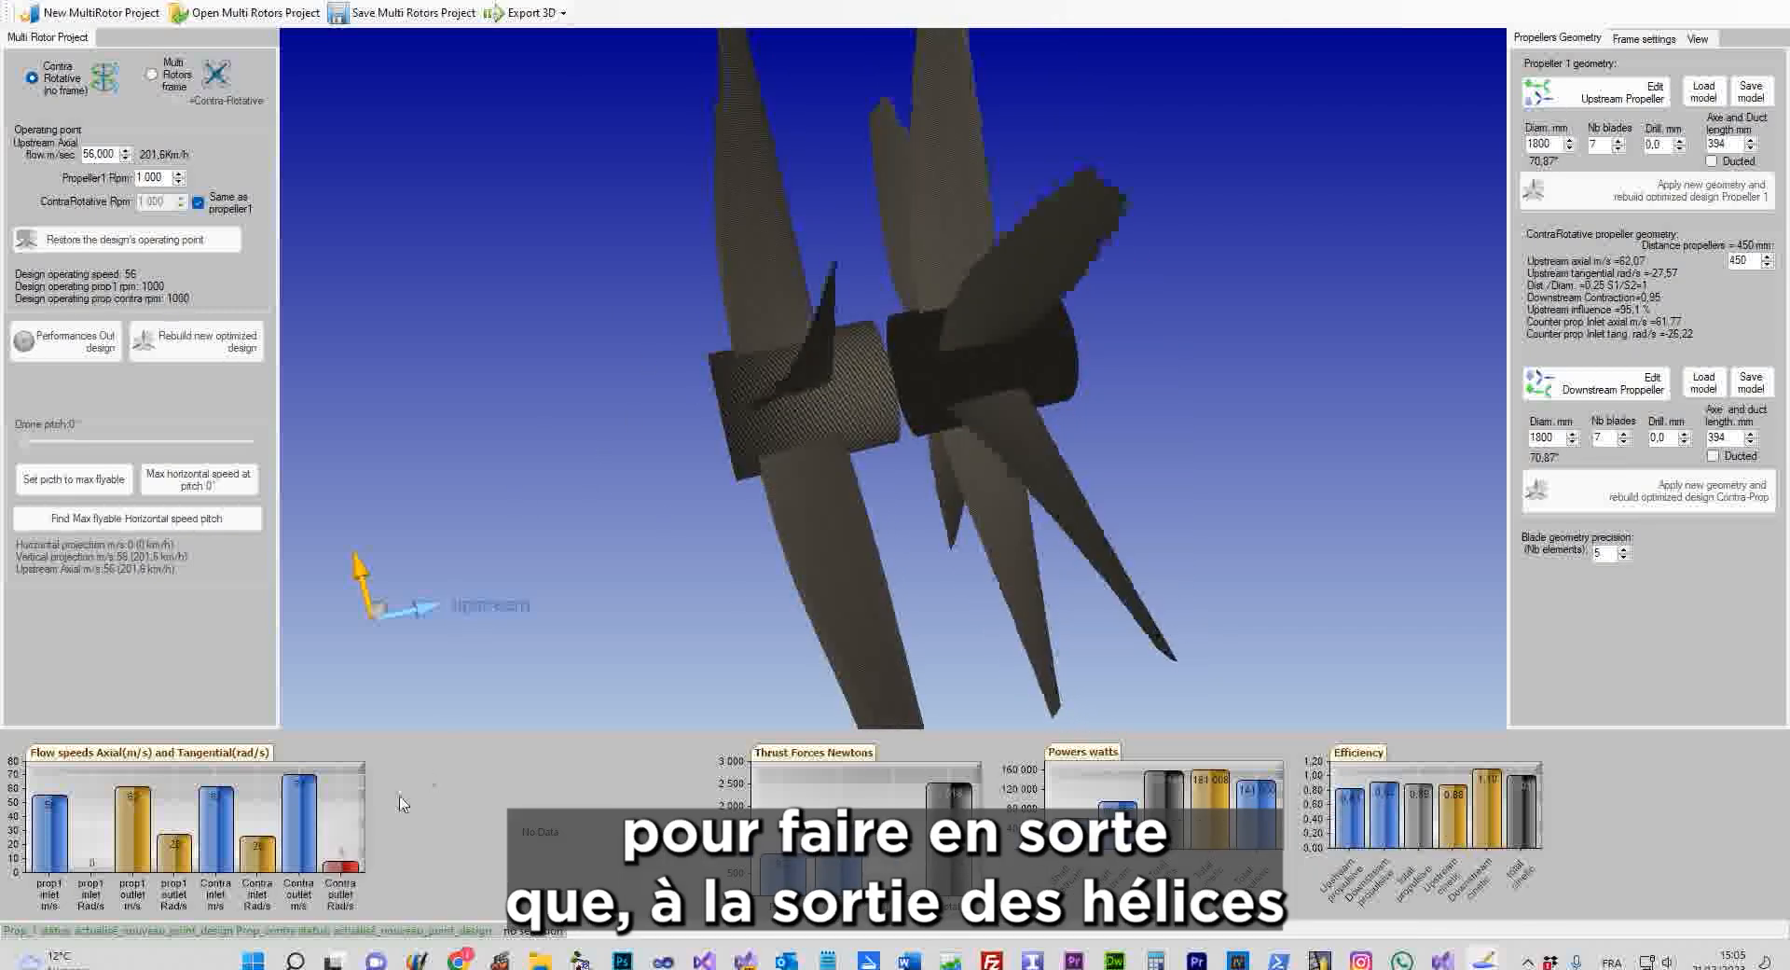
pyautogui.moveTo(345, 867)
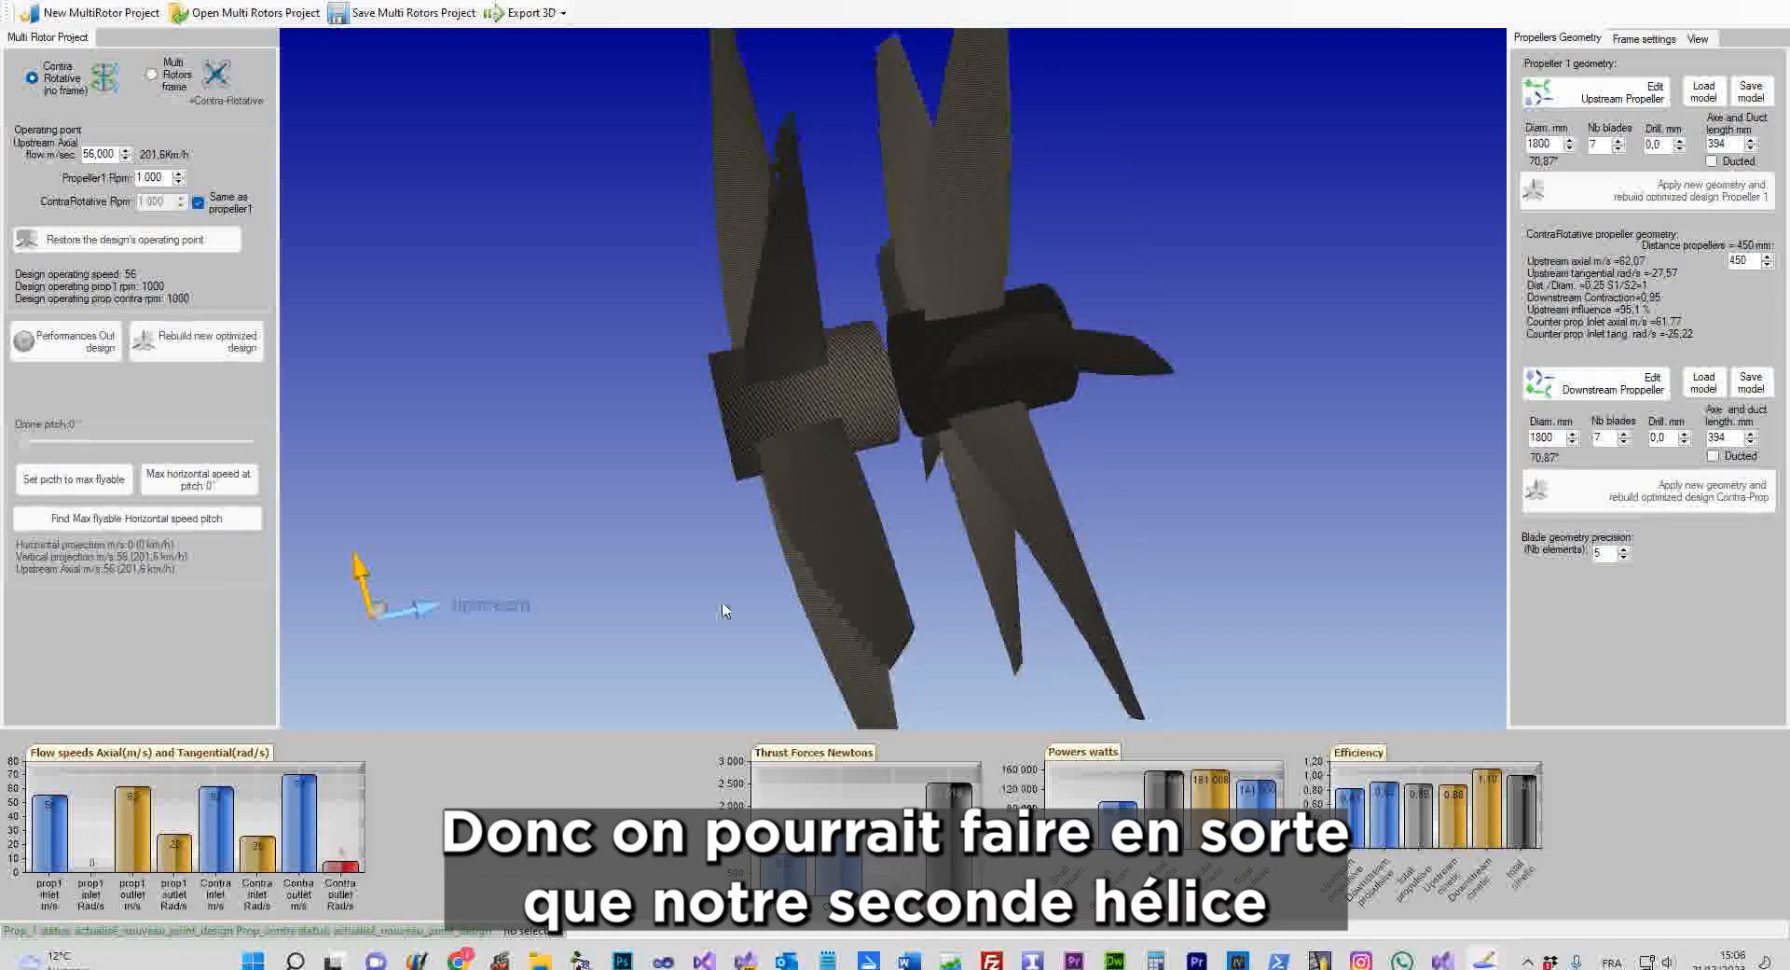
# Rebuild the downstream propeller with 5 blades, then raise its blade count to 6
pyautogui.click(839, 485)
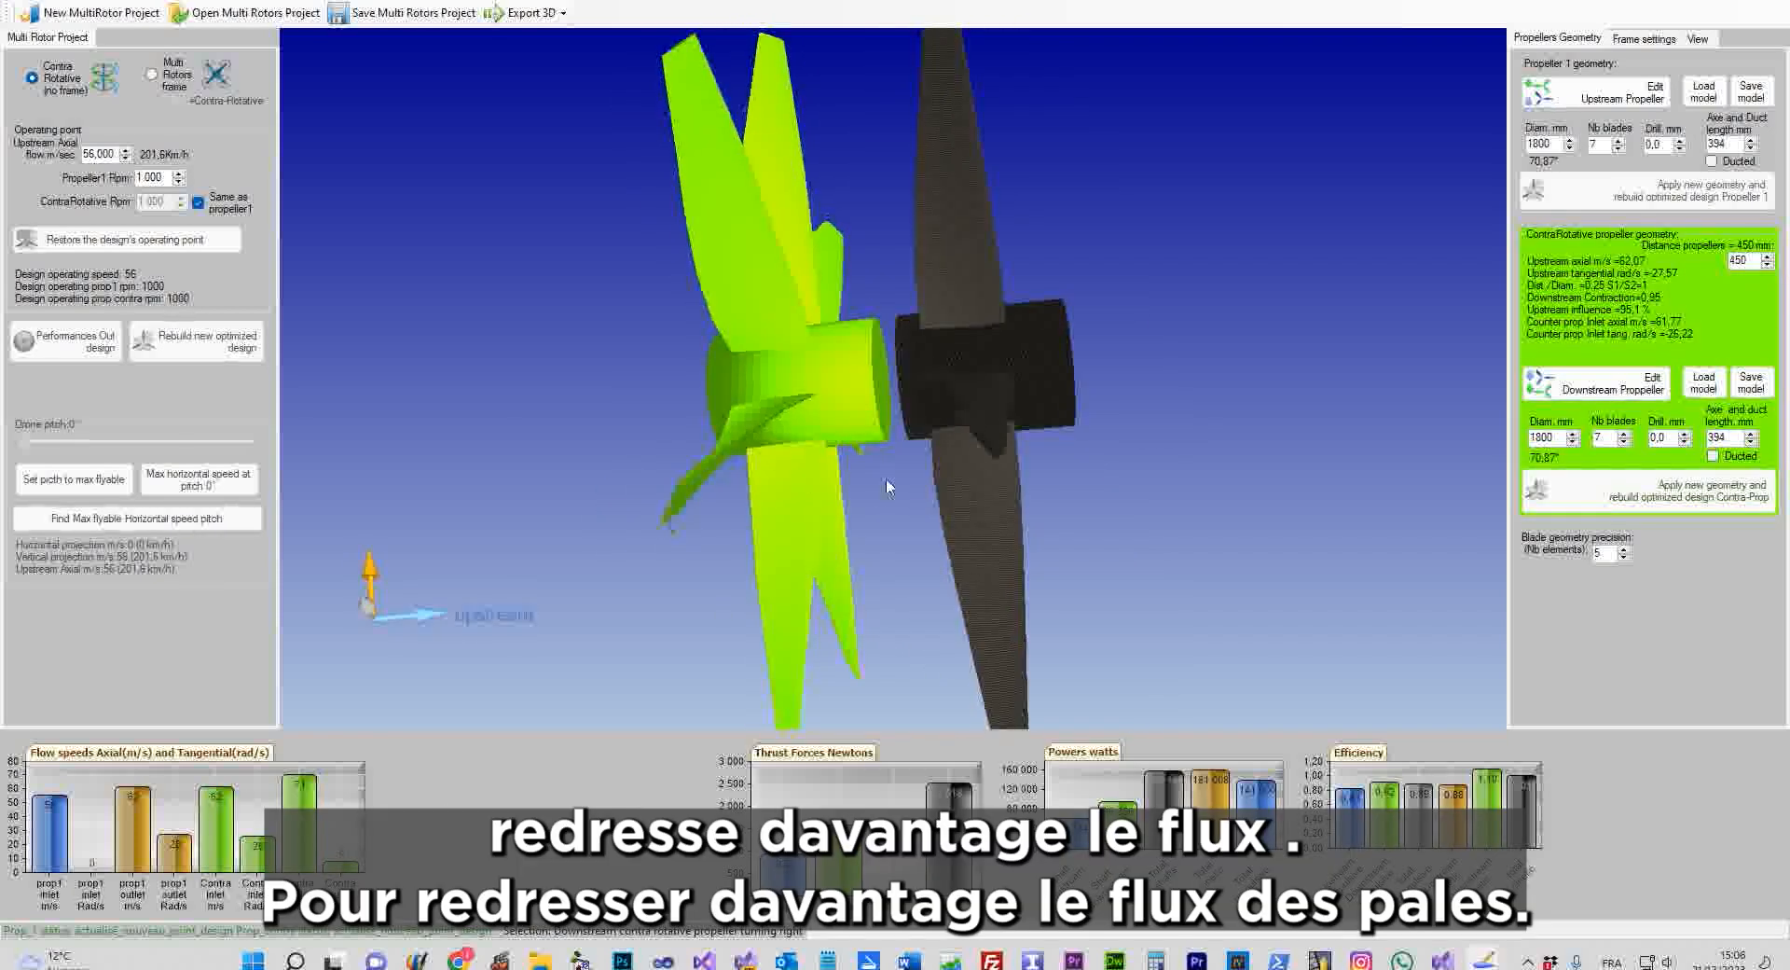
pyautogui.click(1210, 489)
pyautogui.click(790, 328)
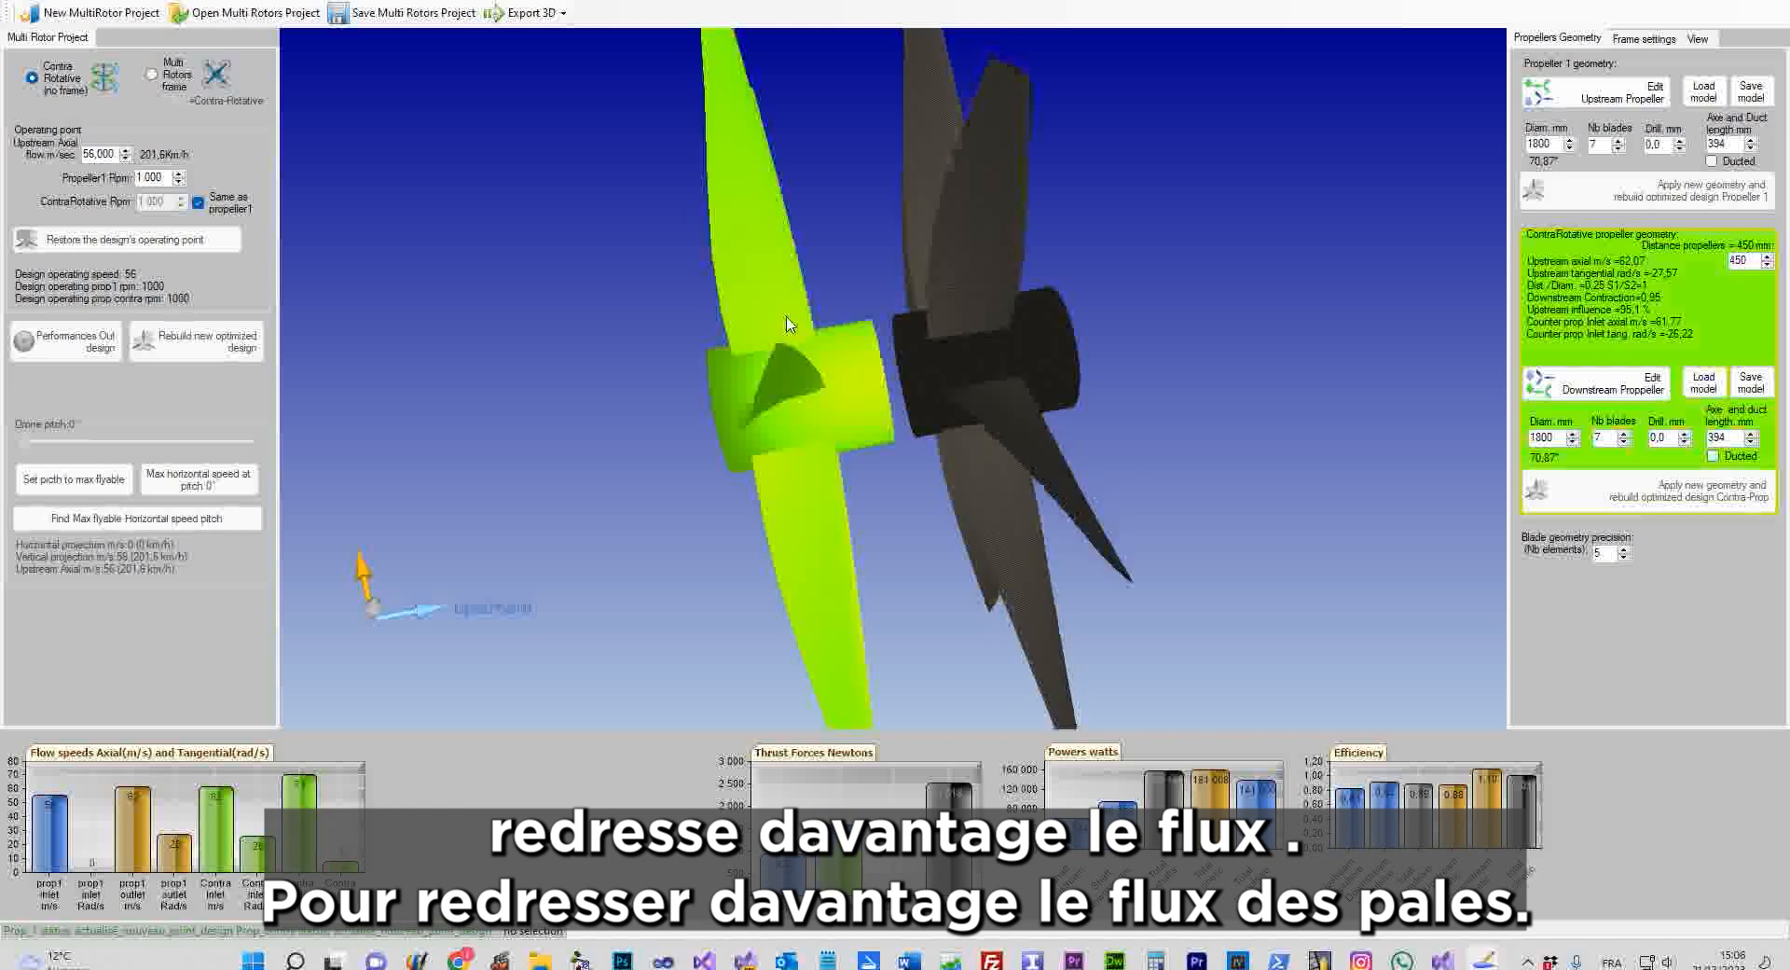
pyautogui.click(1624, 441)
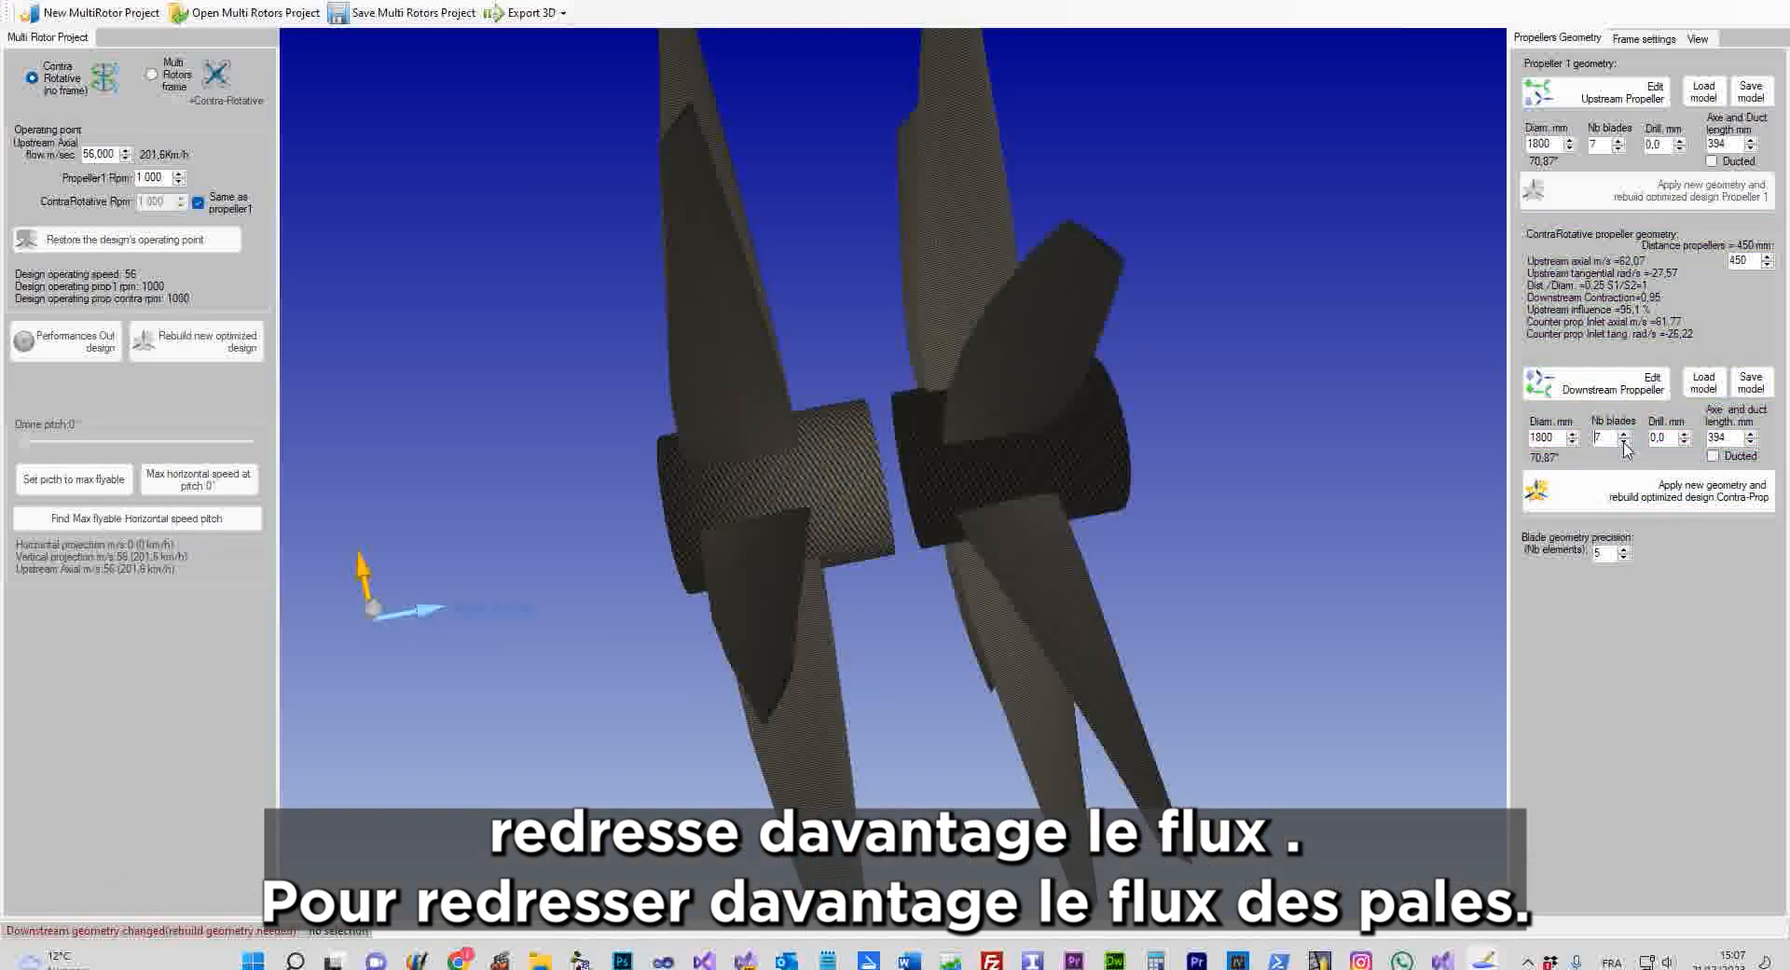
pyautogui.click(1625, 441)
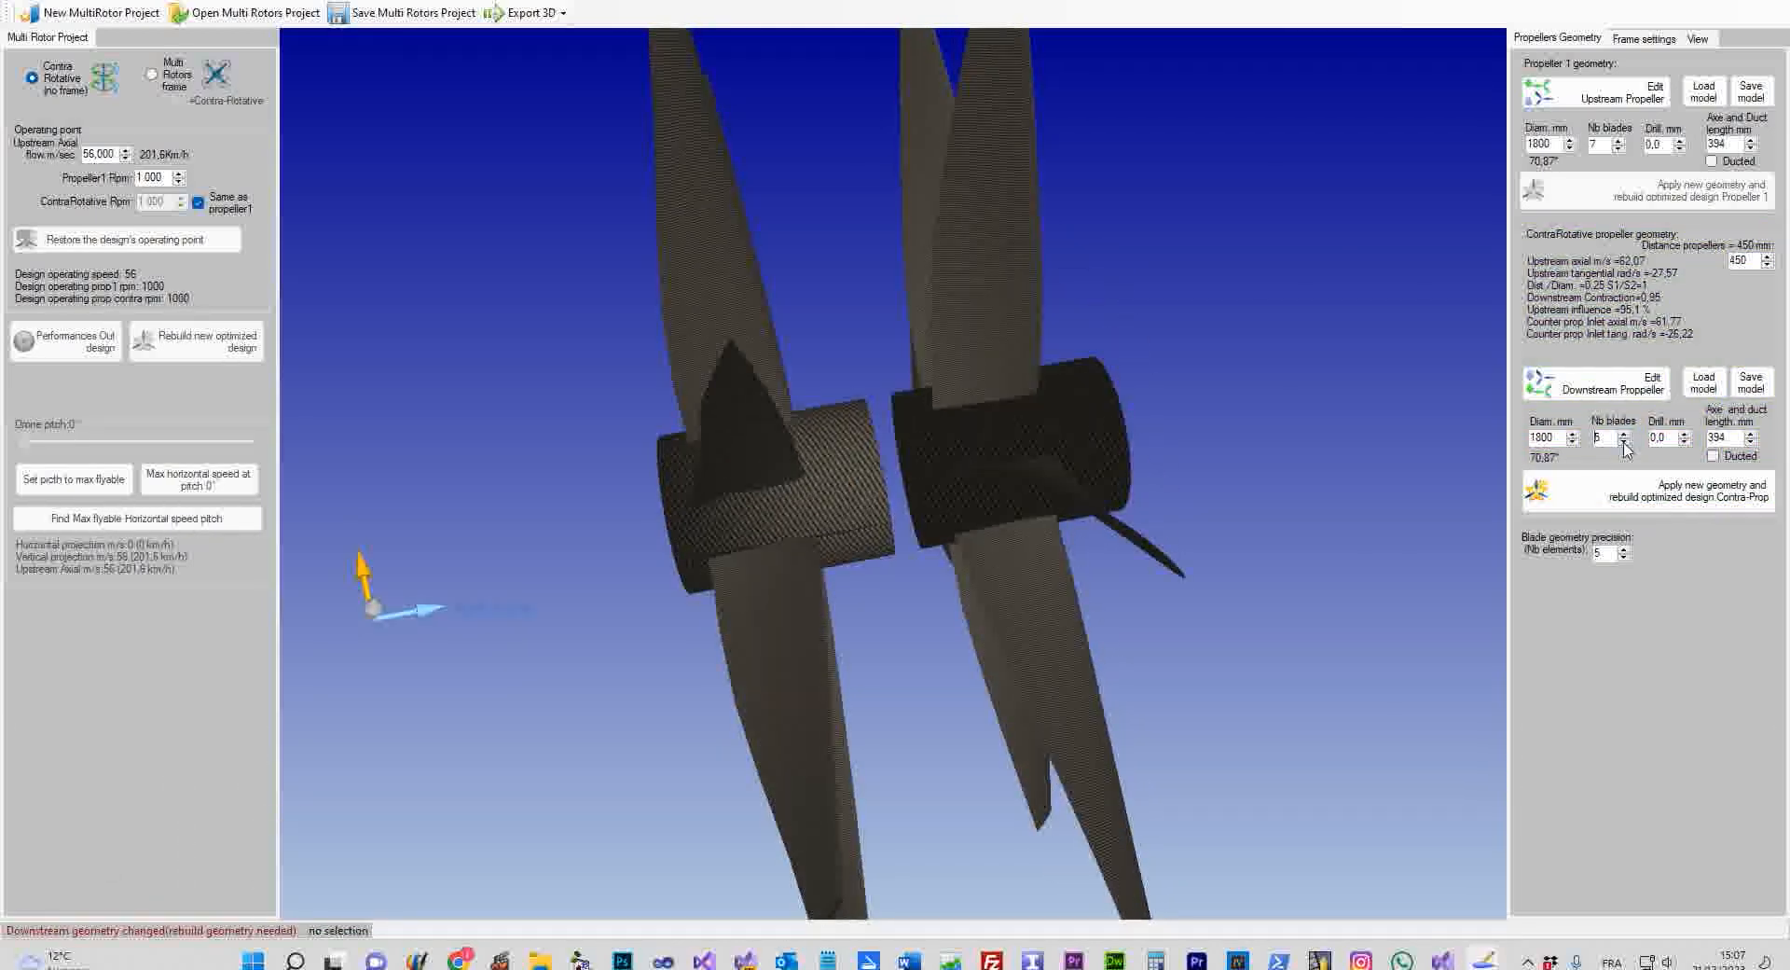
pyautogui.click(1527, 505)
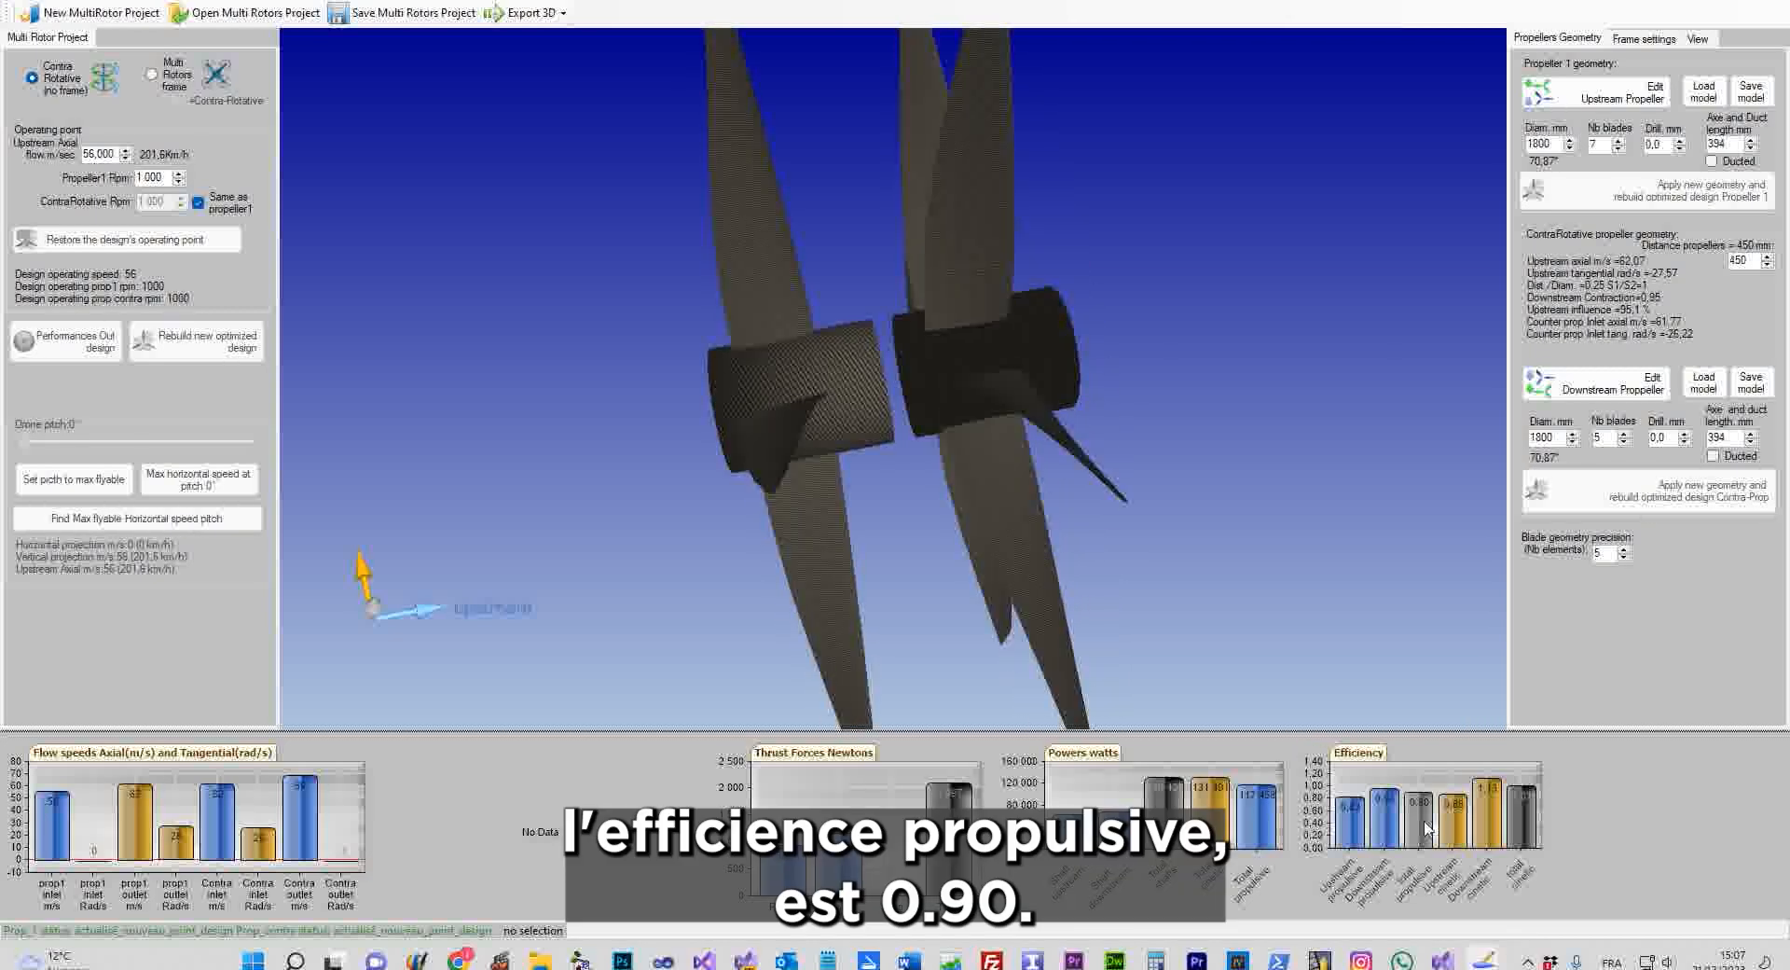
pyautogui.click(1623, 433)
pyautogui.click(1624, 433)
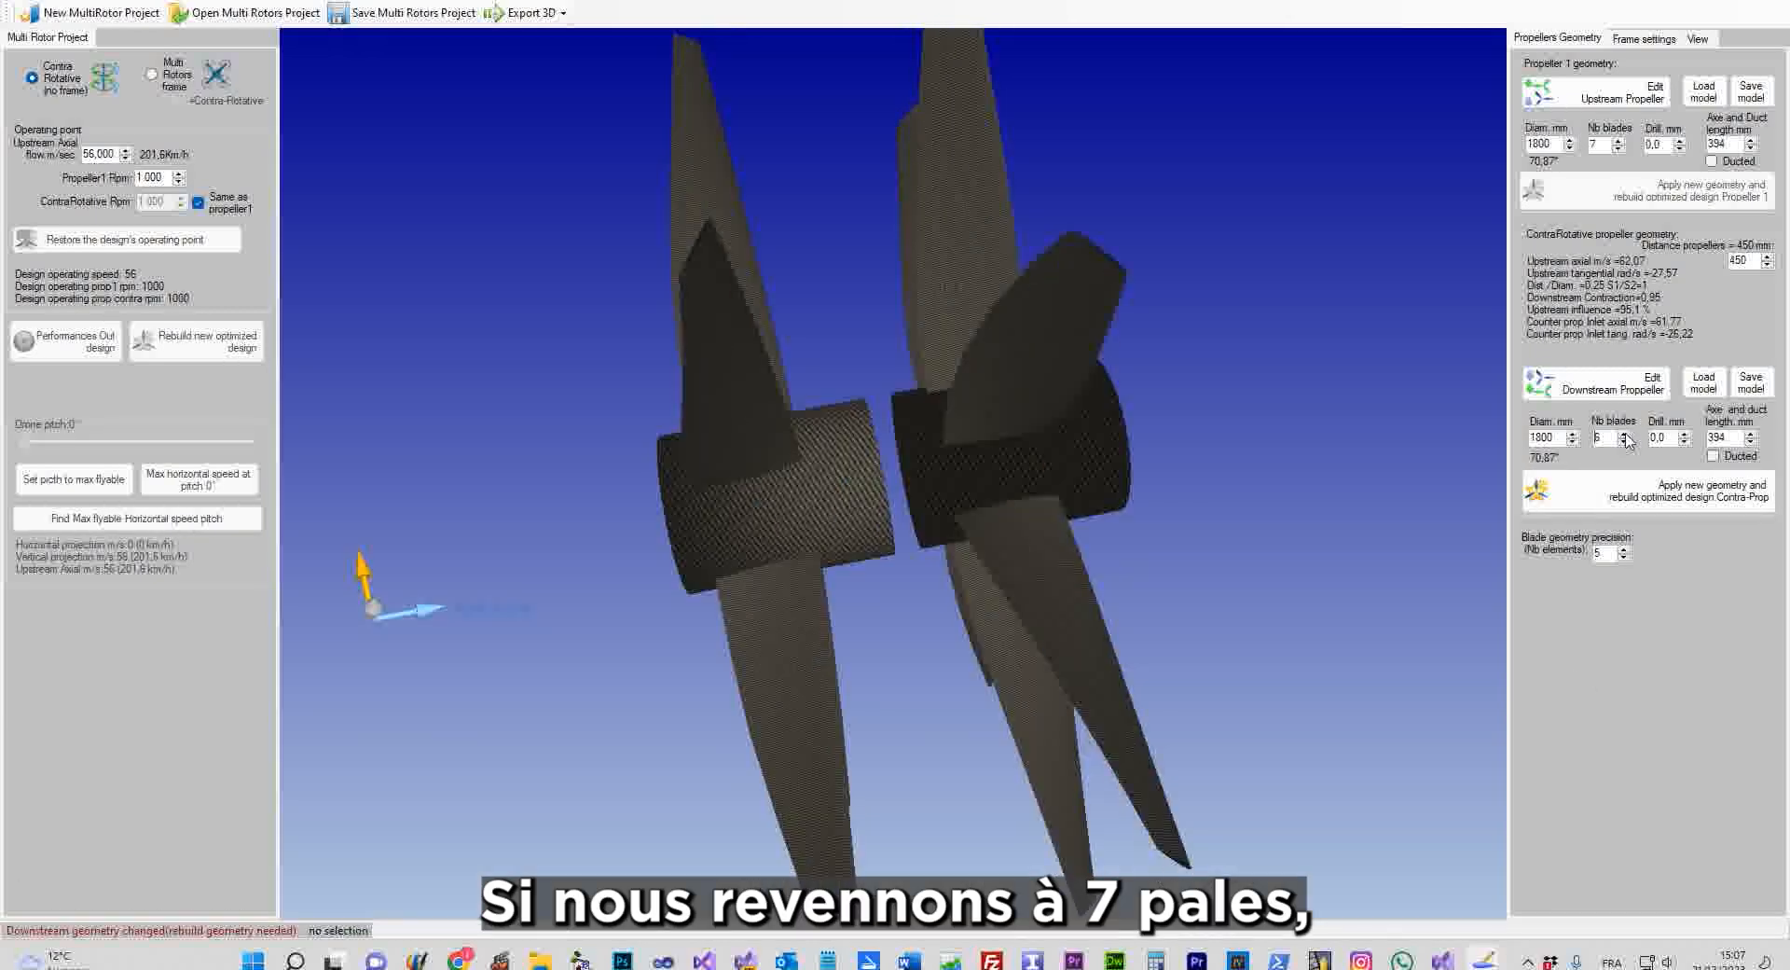
# Rebuild the downstream propeller at 7 blades and read the 0.89 total efficiency on the chart
pyautogui.click(1623, 493)
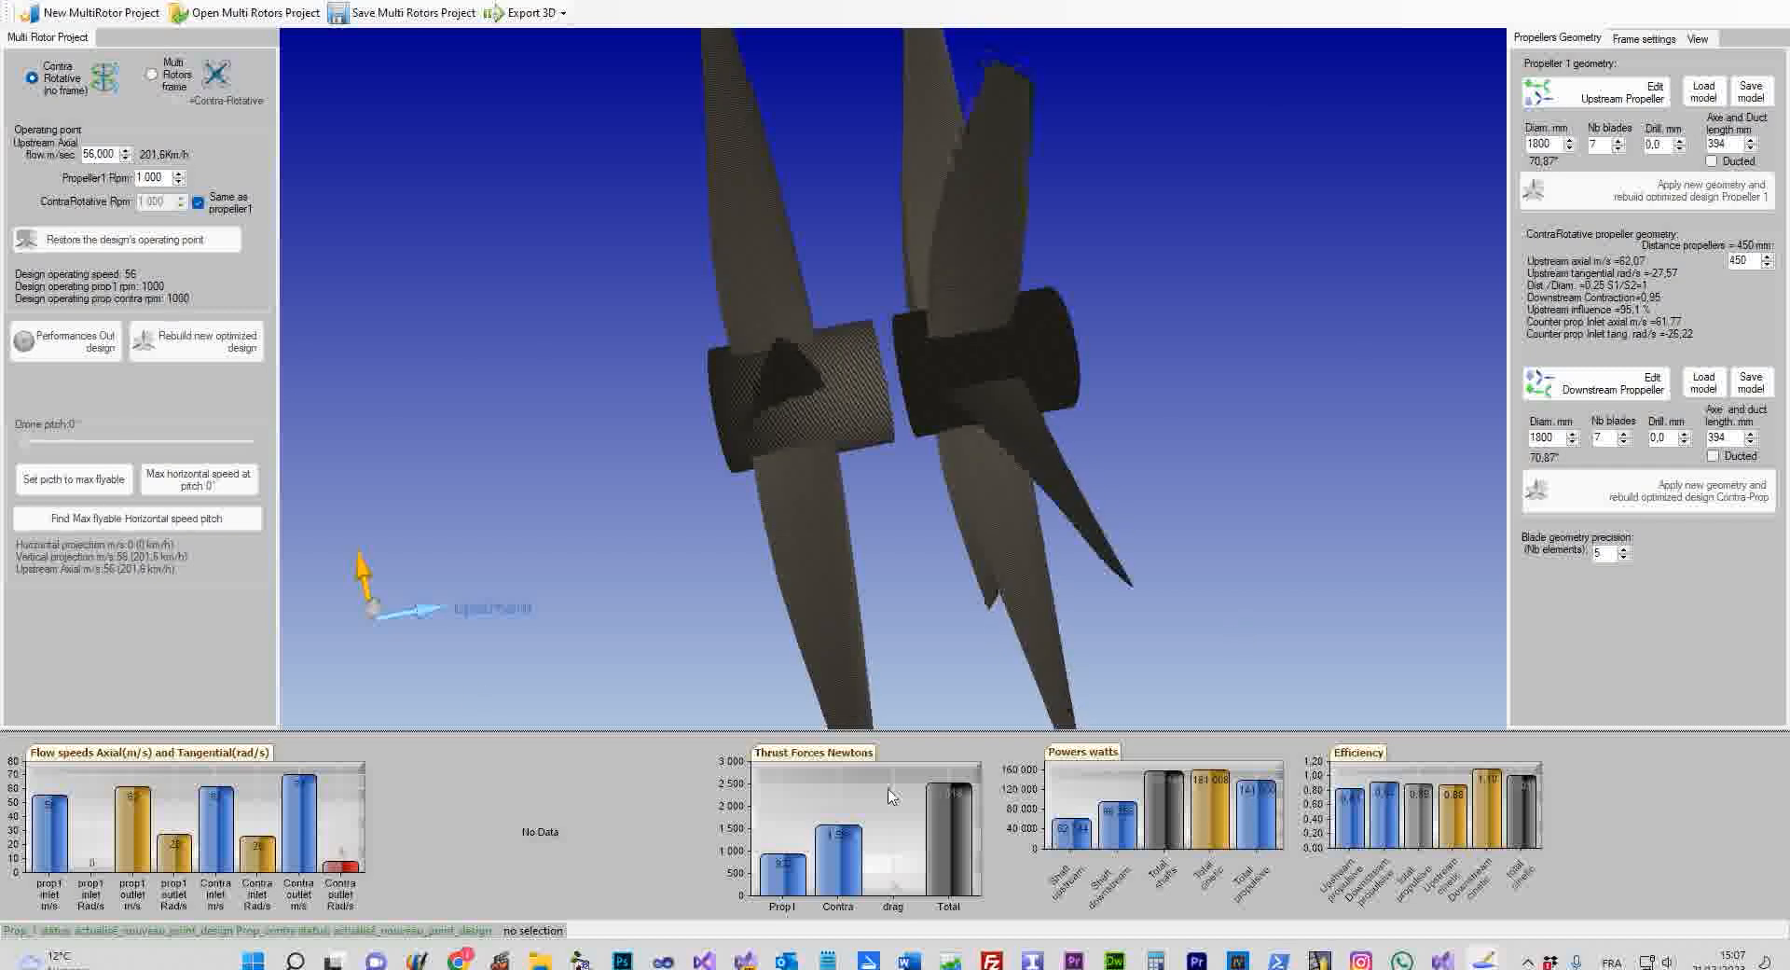
pyautogui.moveTo(1417, 820)
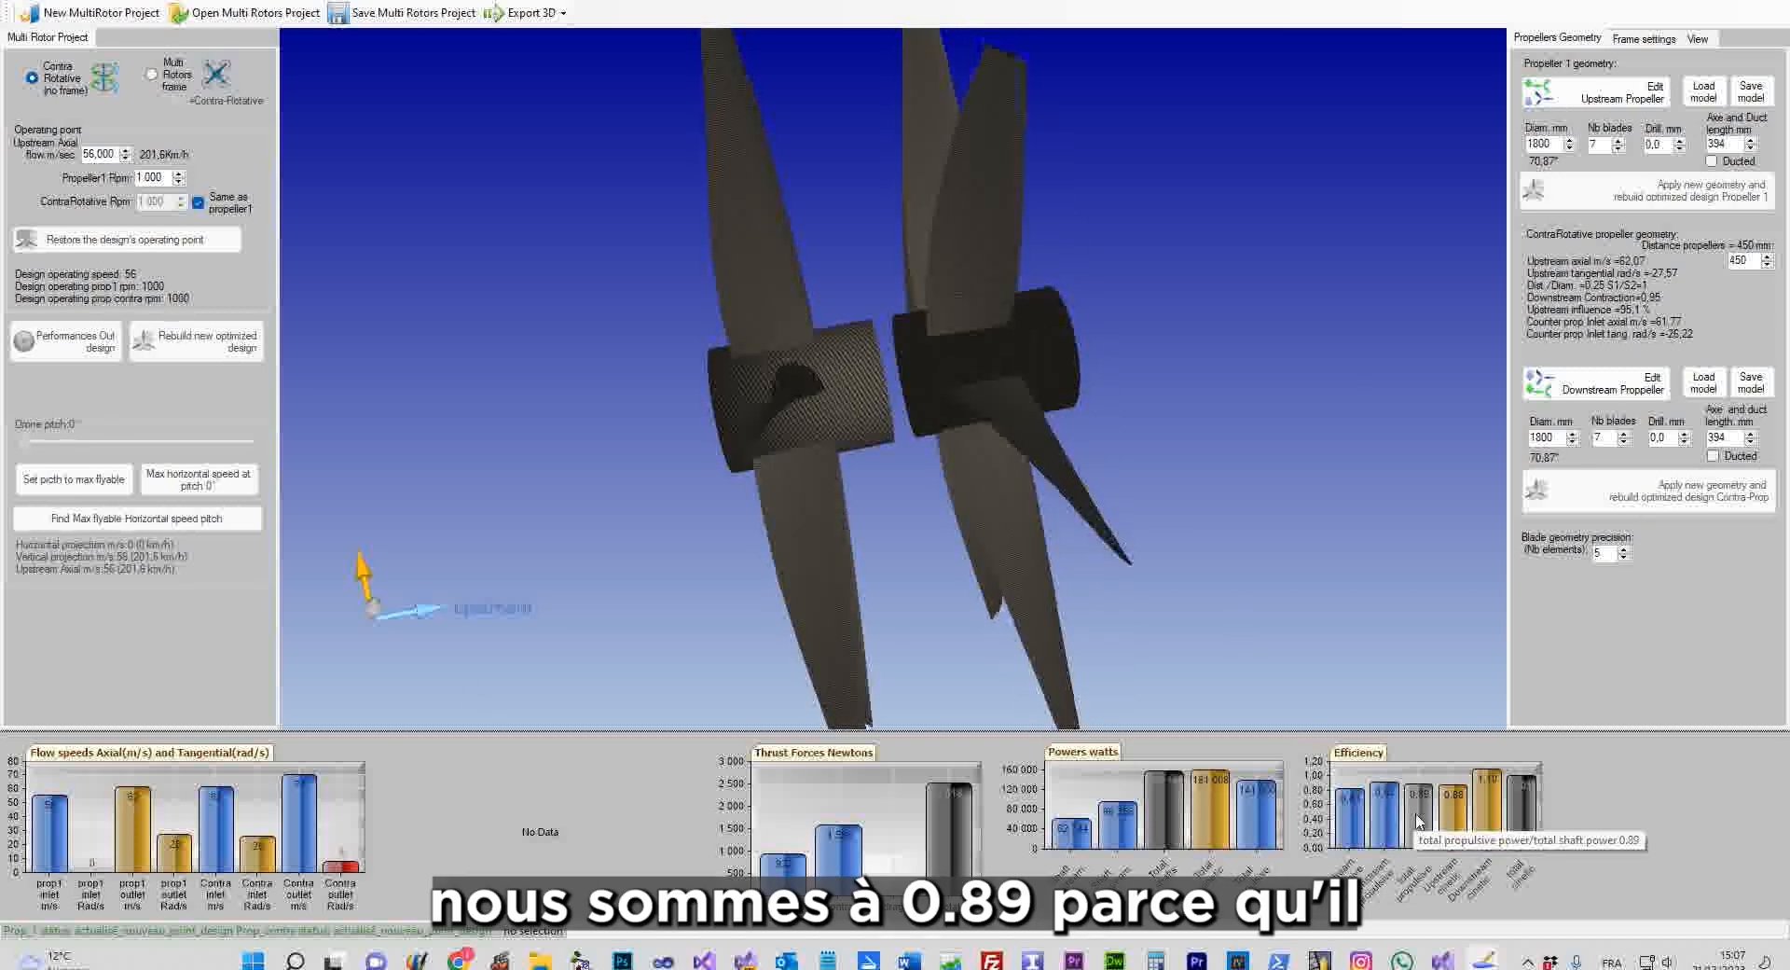
pyautogui.moveTo(336, 874)
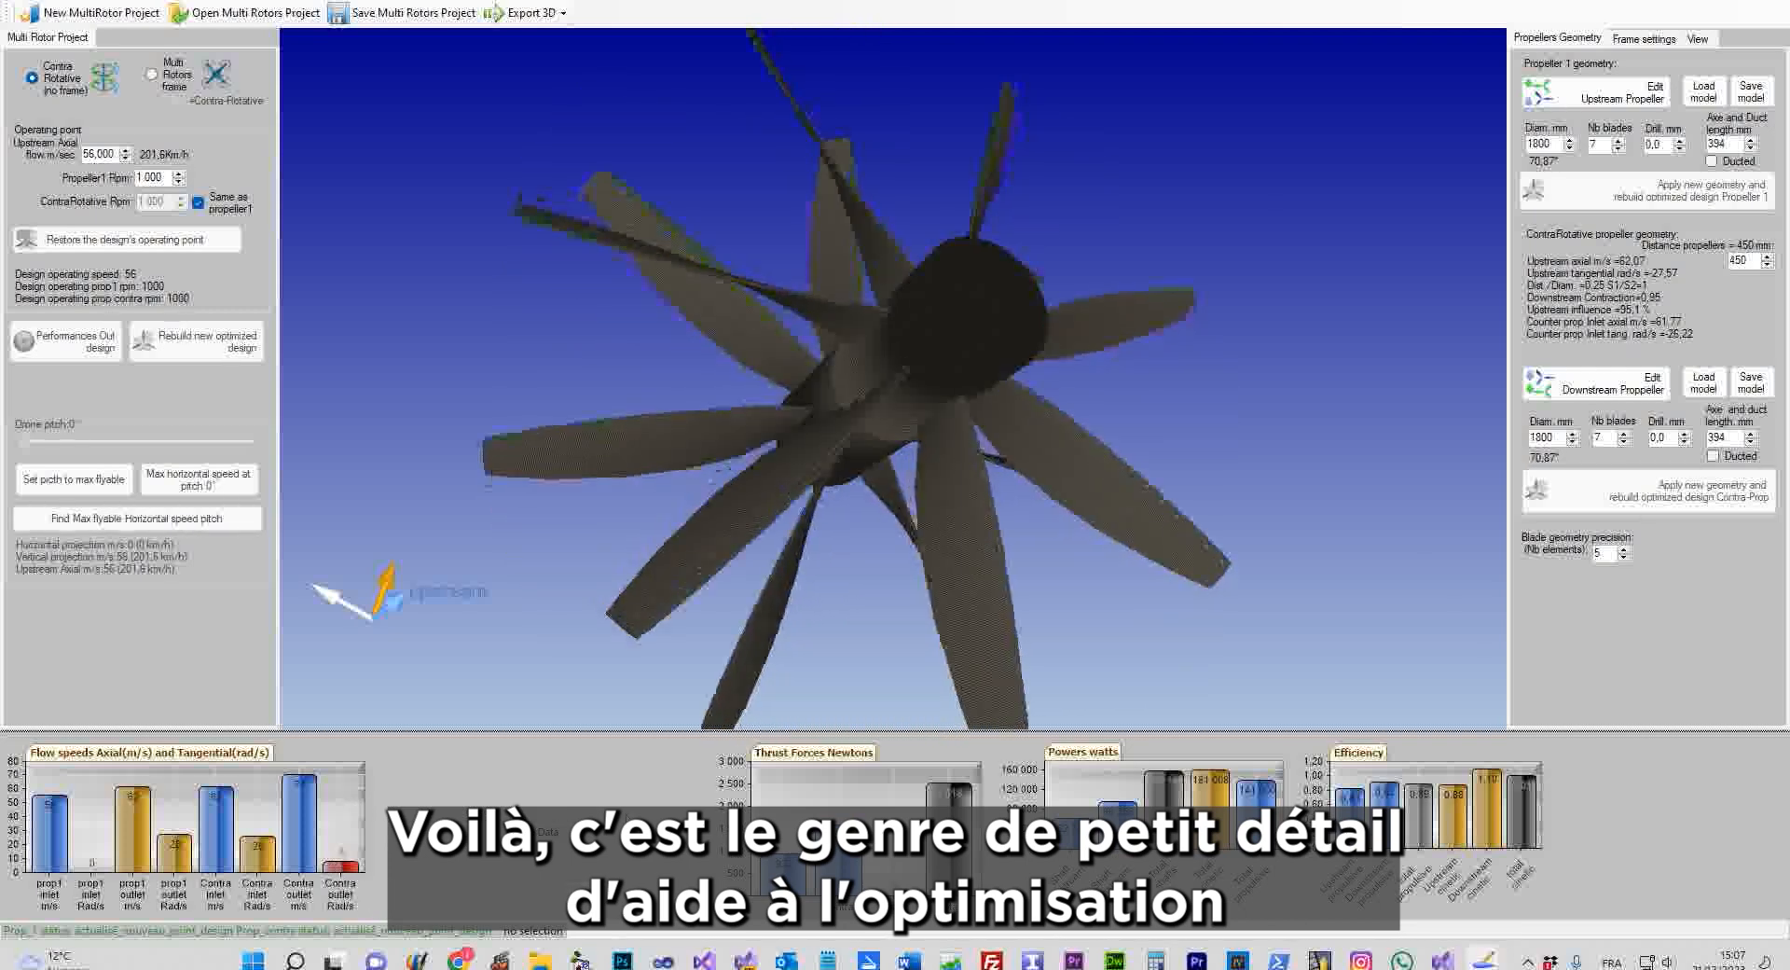
pyautogui.click(1007, 280)
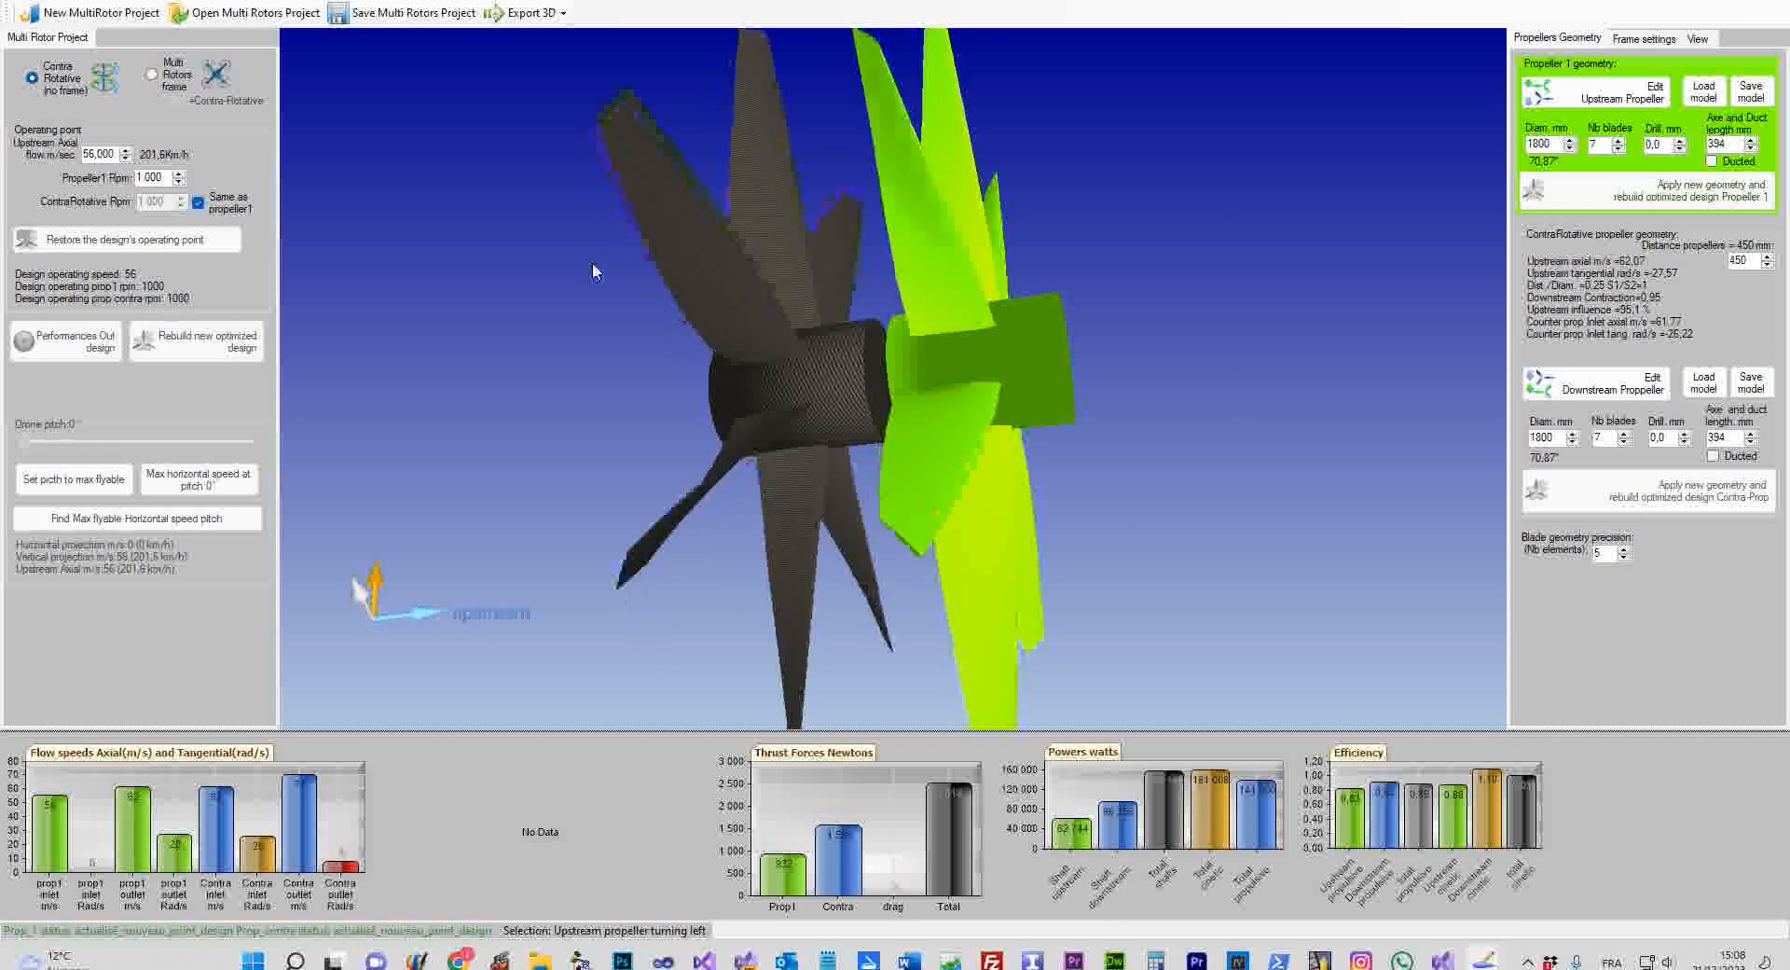
pyautogui.click(662, 332)
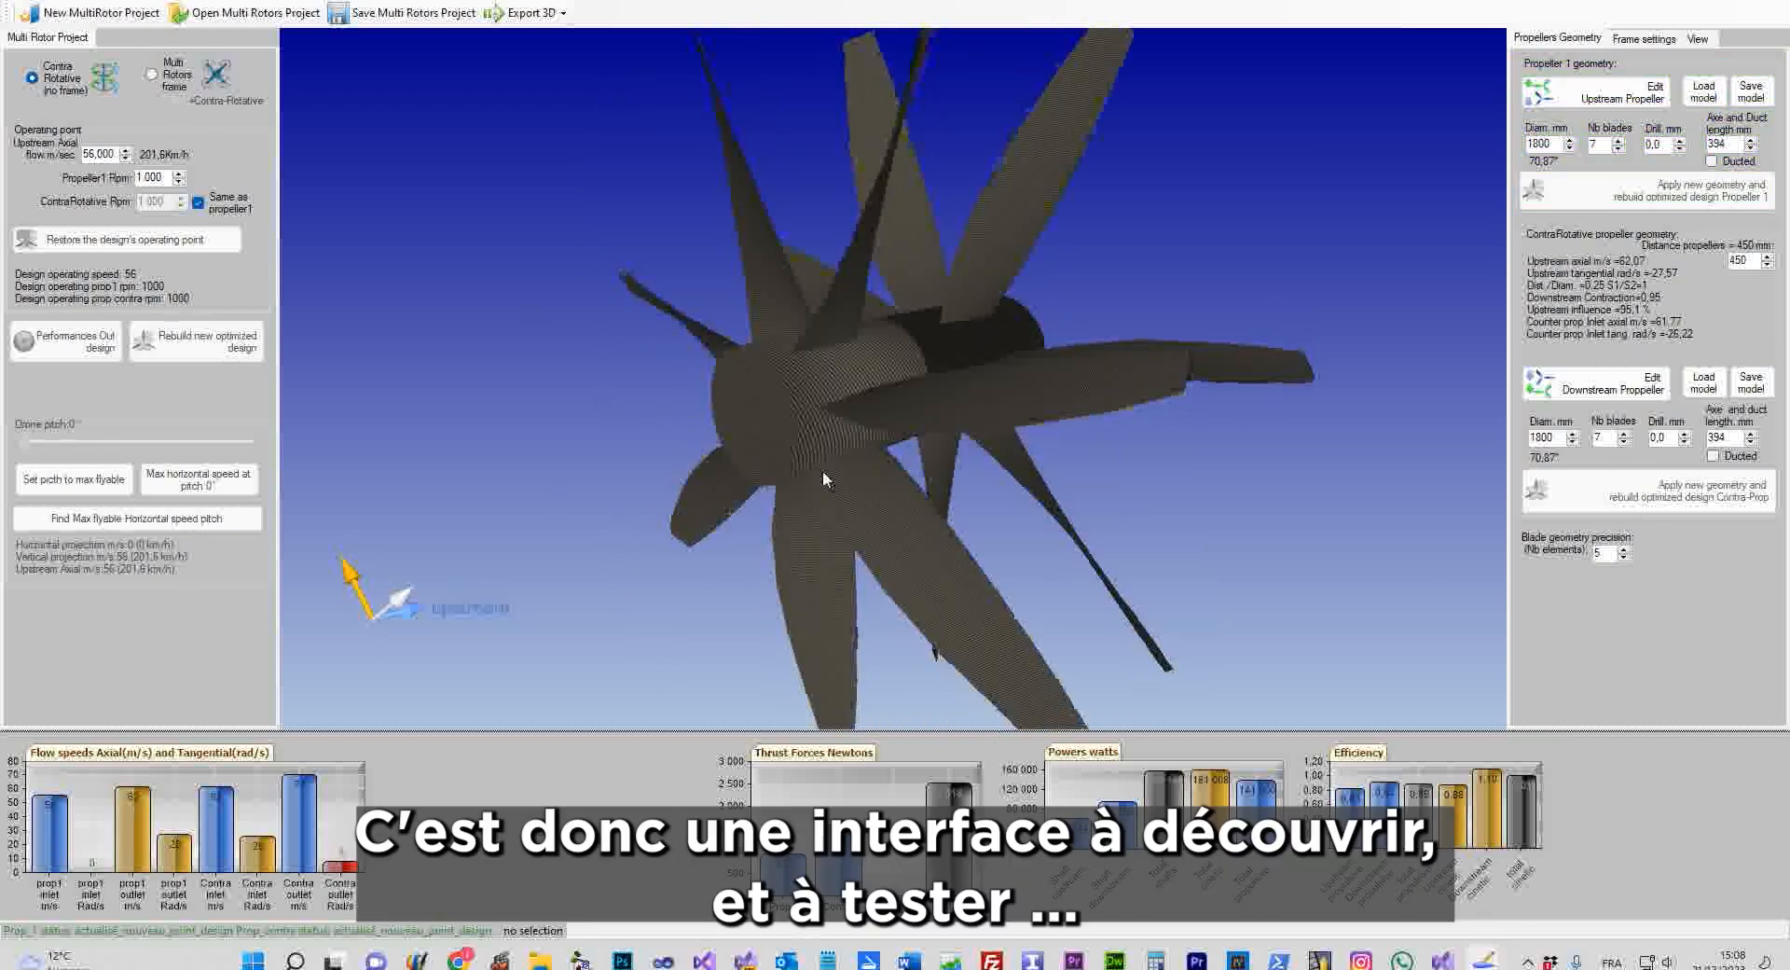
pyautogui.moveTo(1019, 369); pyautogui.dragTo(474, 449)
pyautogui.moveTo(1249, 464); pyautogui.dragTo(1016, 392)
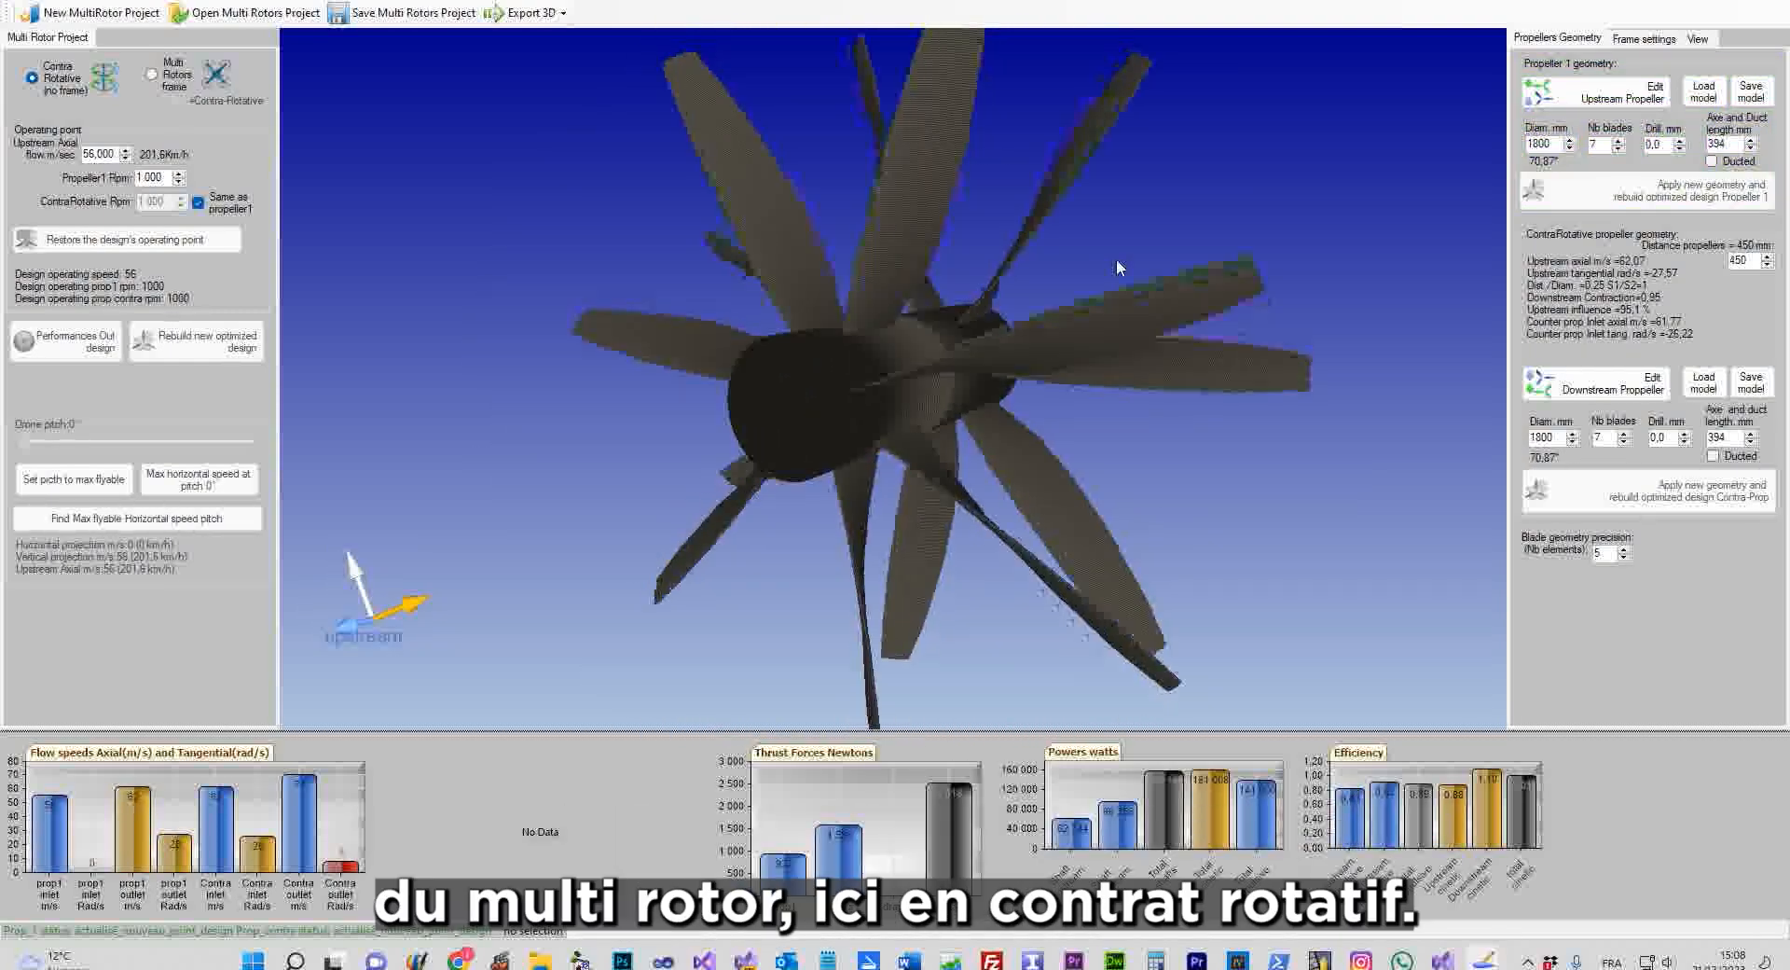
pyautogui.scroll(4, 1278, 305)
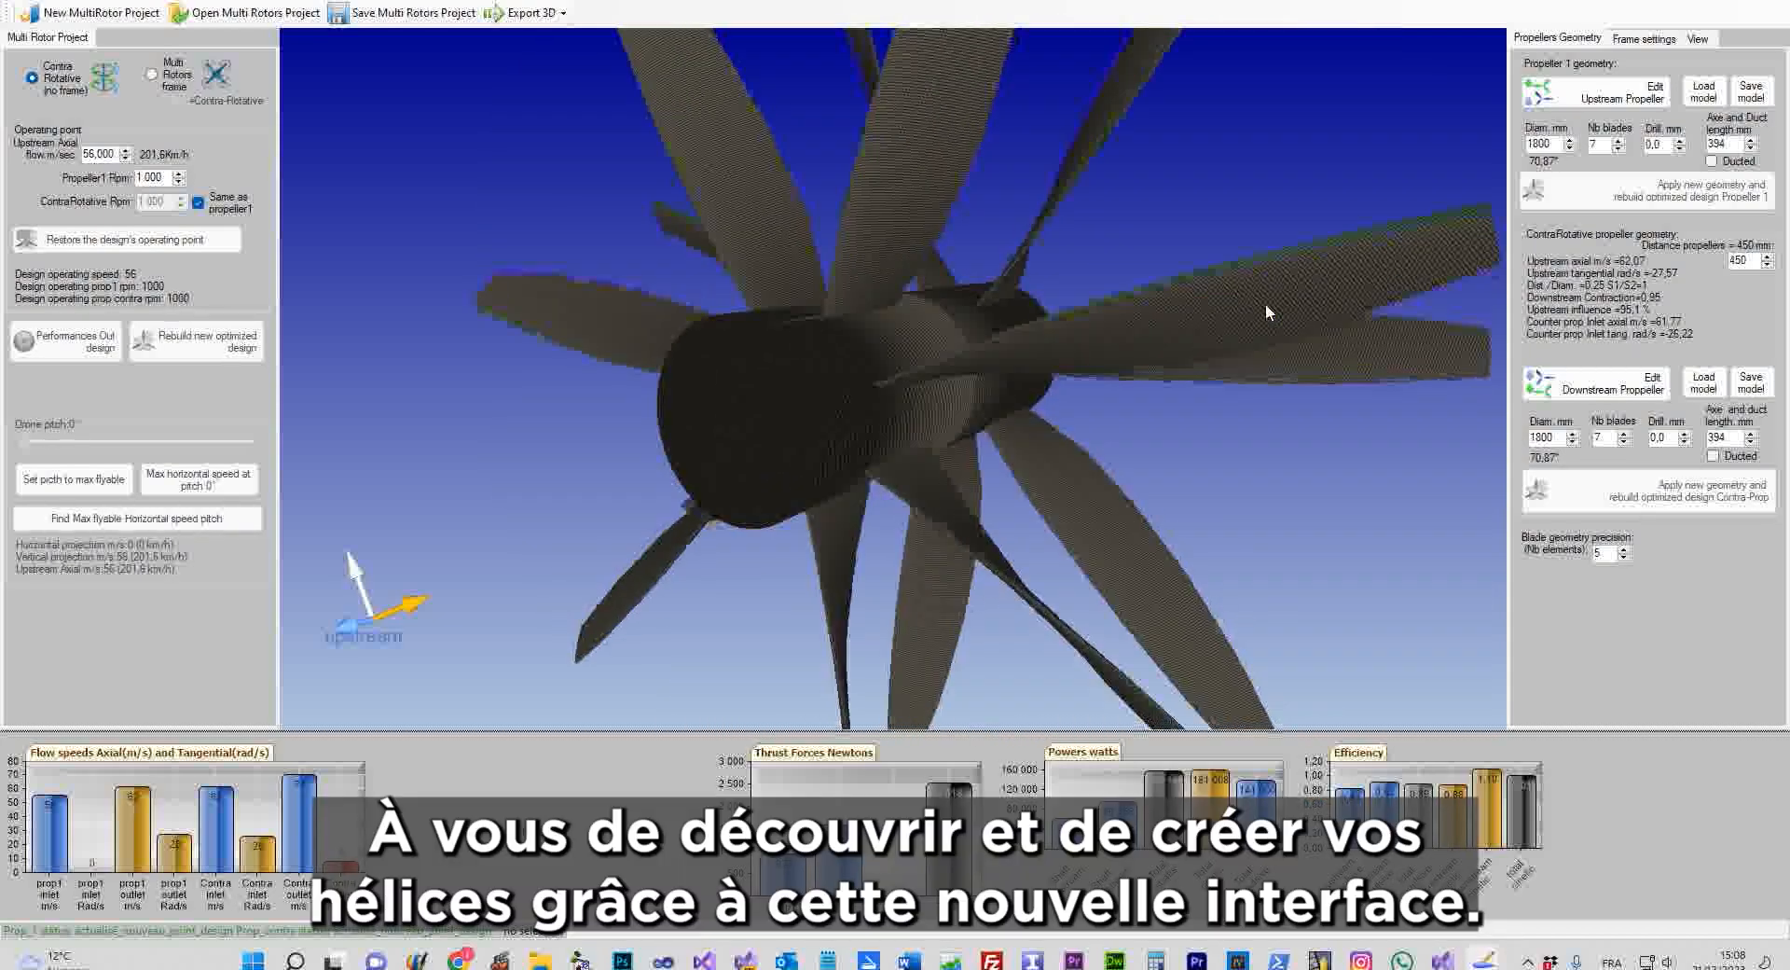
pyautogui.scroll(-3, 1270, 303)
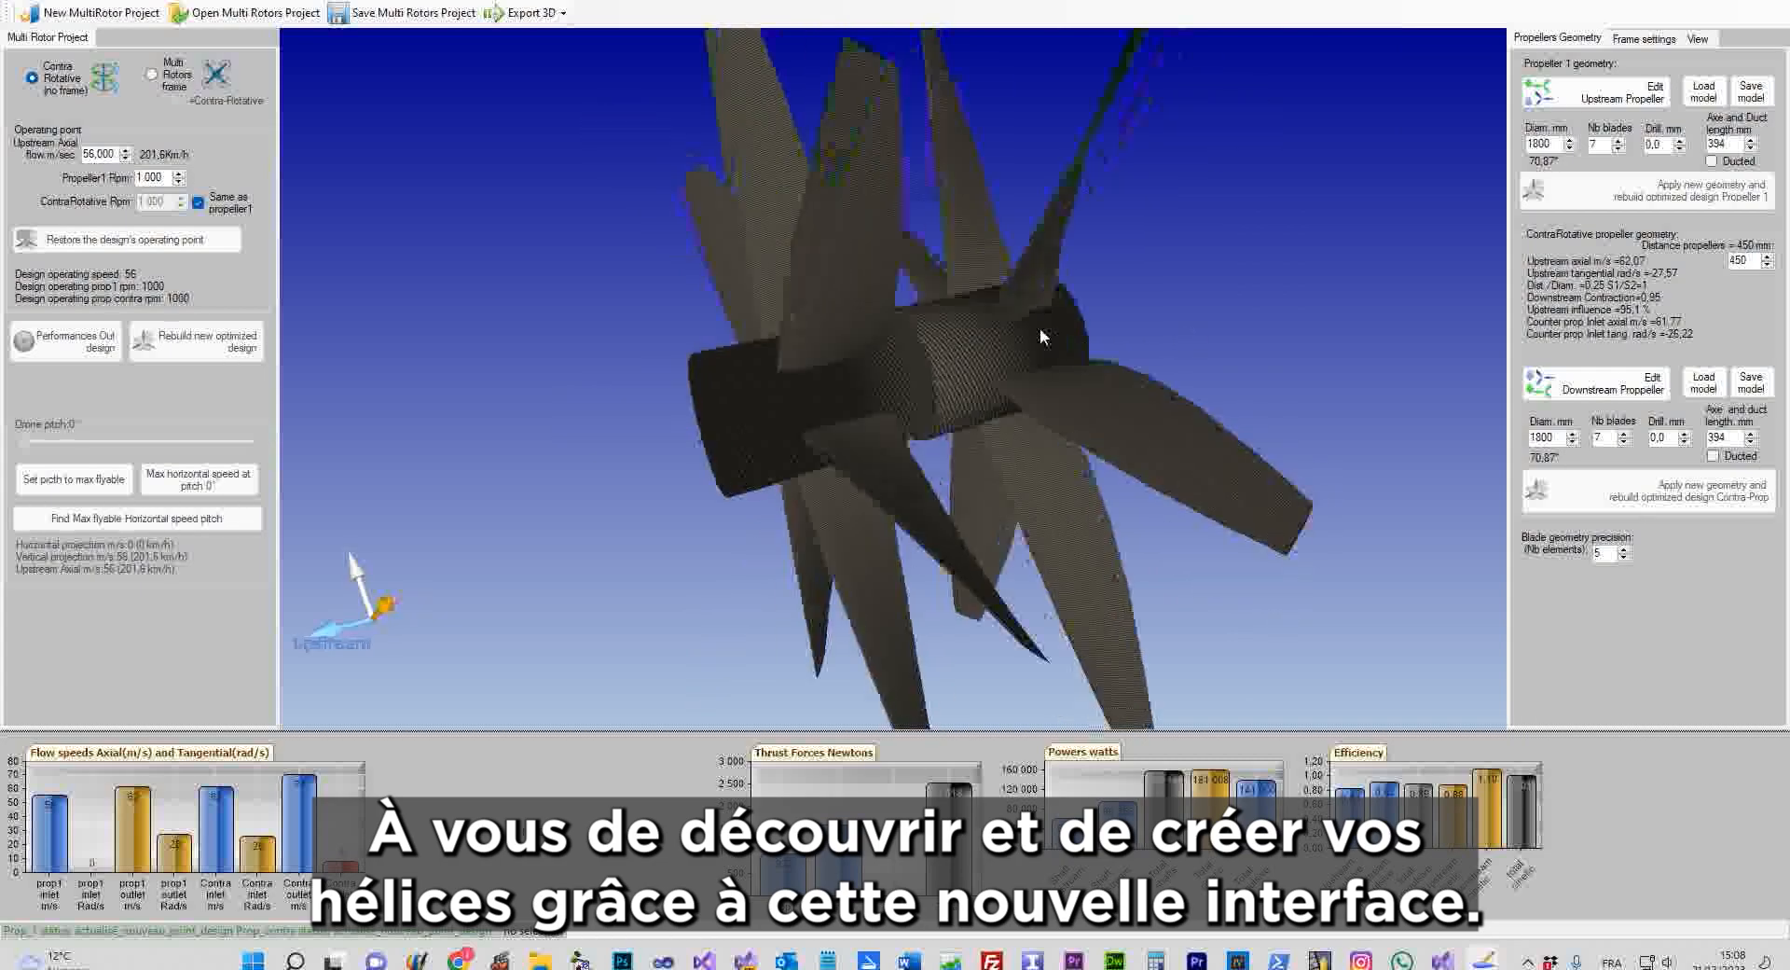